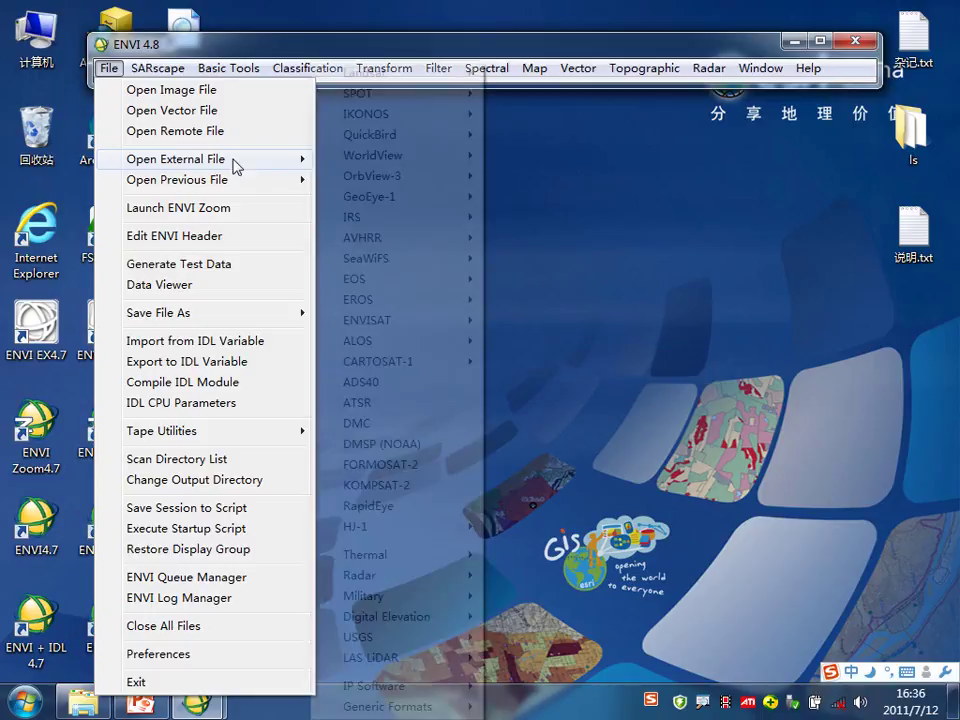
Start opening CARTOSAT-1 data with RPC positioning and browse to D:\2011ENVI培训班\练习数据\14-DEM提取\Beijing_P5.
{"action": "mouse_move", "coordinate": [409, 368]}
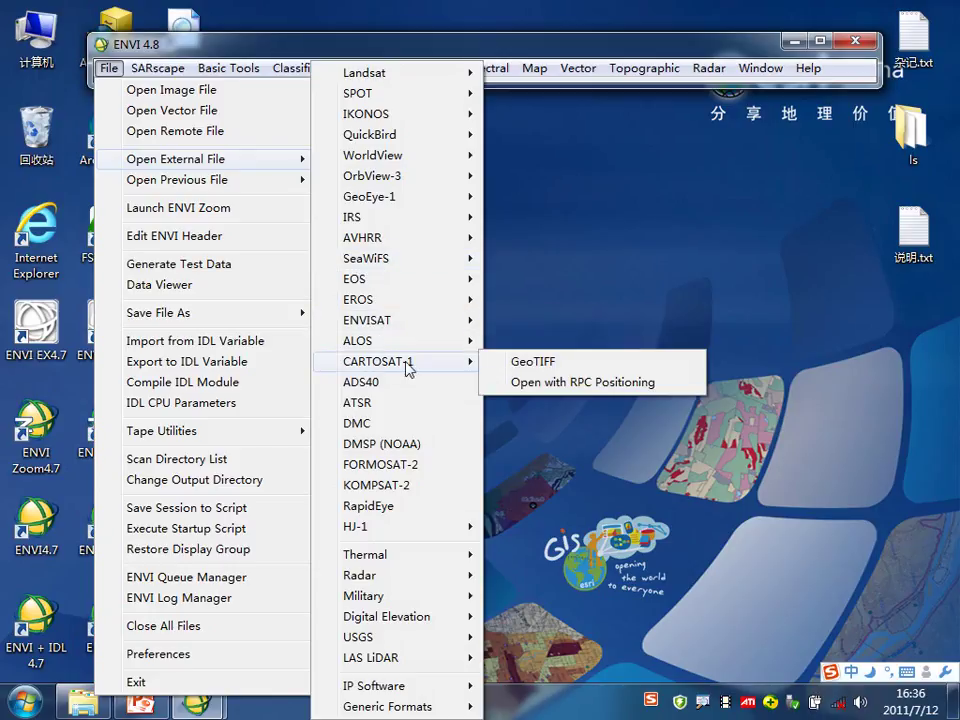
{"action": "left_click", "coordinate": [558, 387]}
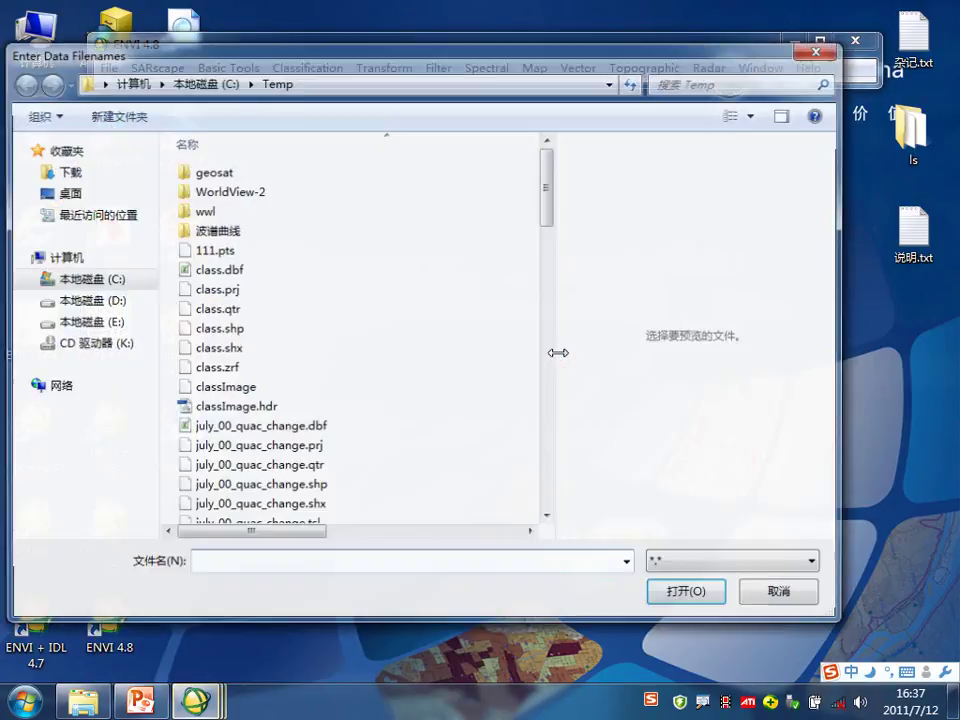
{"action": "left_click", "coordinate": [112, 302]}
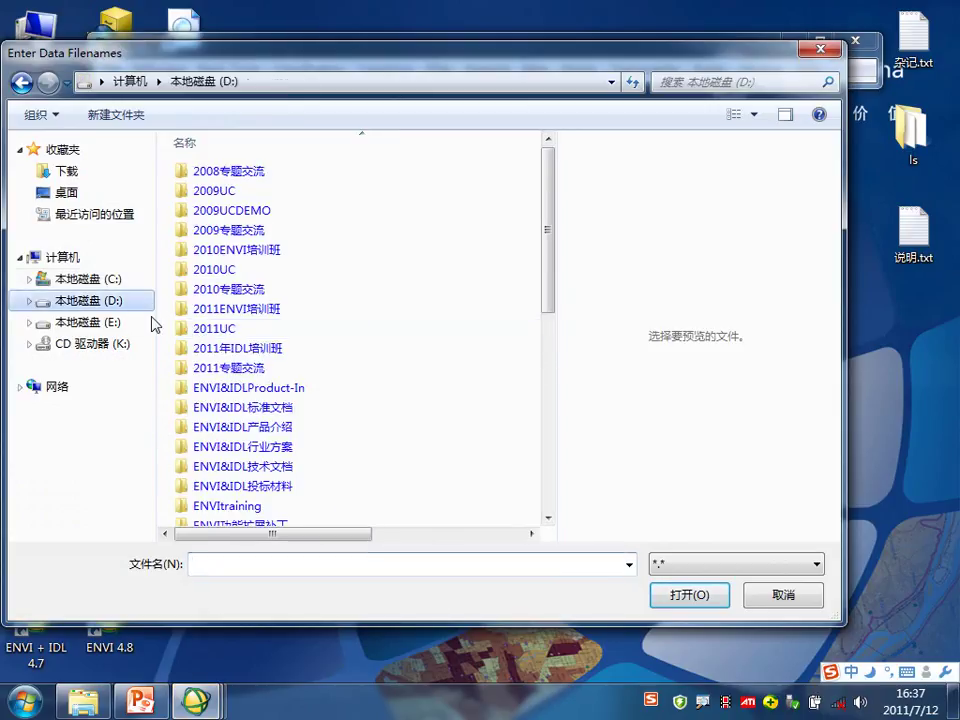
{"action": "double_click", "coordinate": [245, 310]}
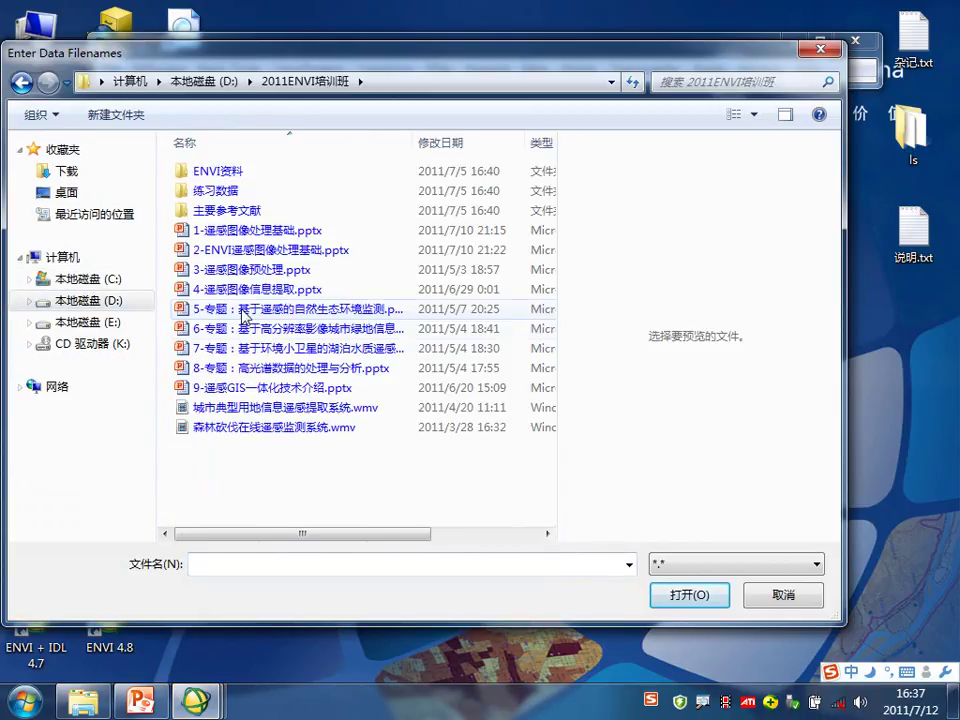
{"action": "left_click", "coordinate": [213, 192]}
{"action": "double_click", "coordinate": [213, 192]}
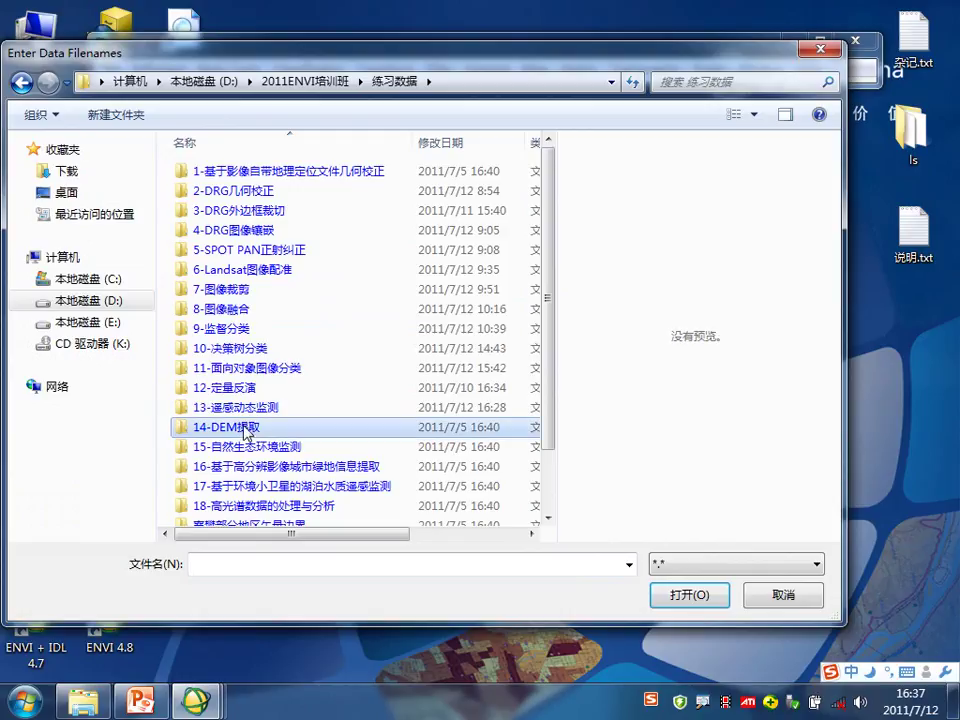
{"action": "scroll", "coordinate": [245, 428], "scroll_direction": "down", "scroll_amount": 1}
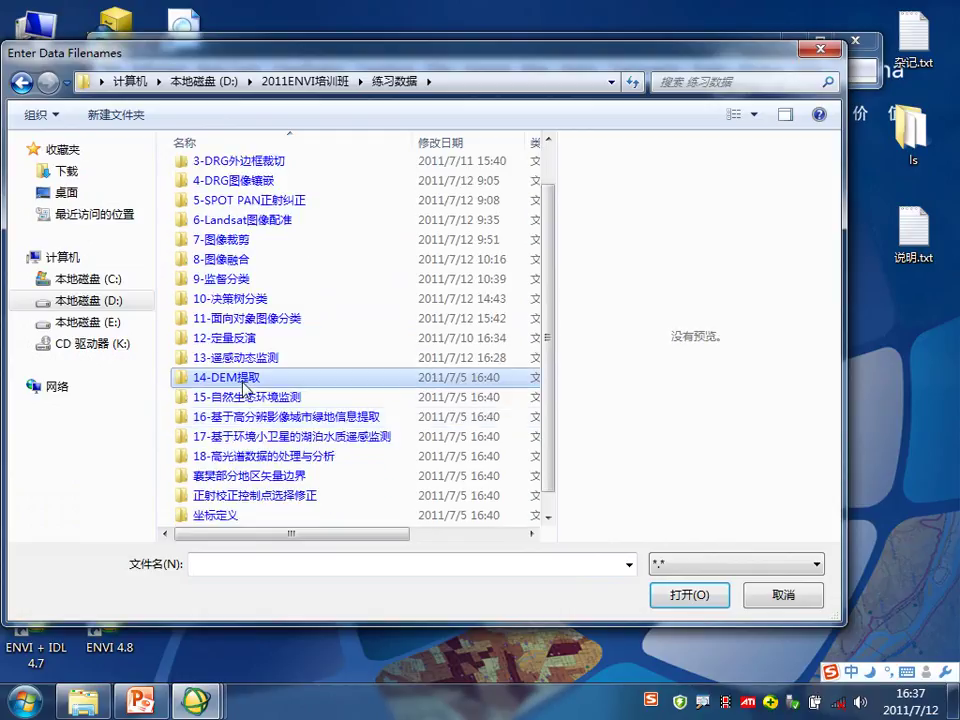
{"action": "double_click", "coordinate": [245, 379]}
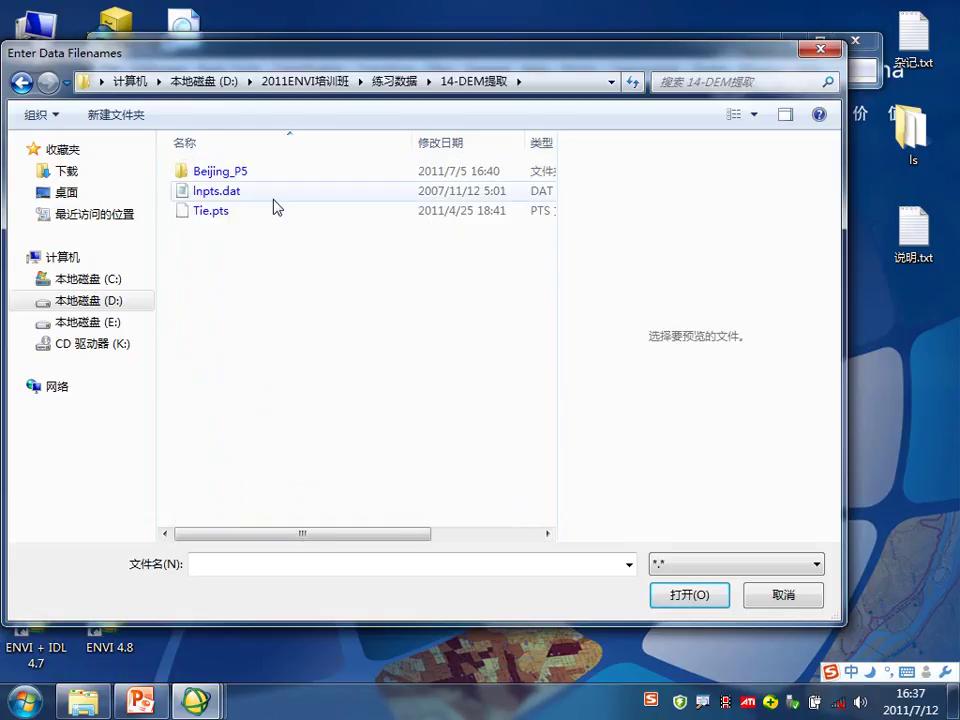
{"action": "left_click", "coordinate": [222, 175]}
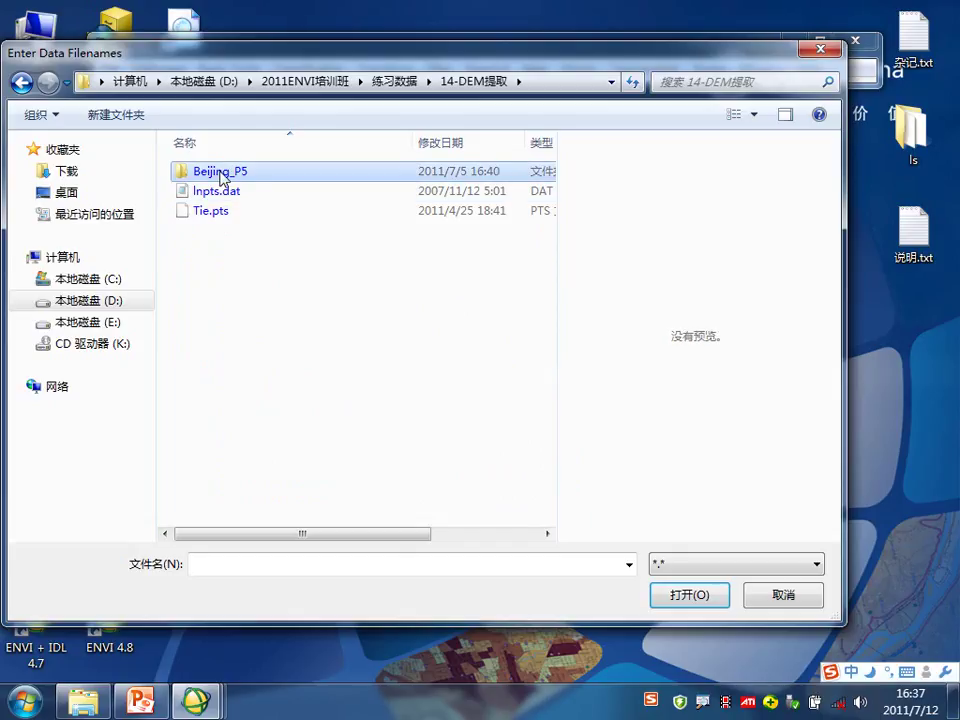
{"action": "double_click", "coordinate": [234, 176]}
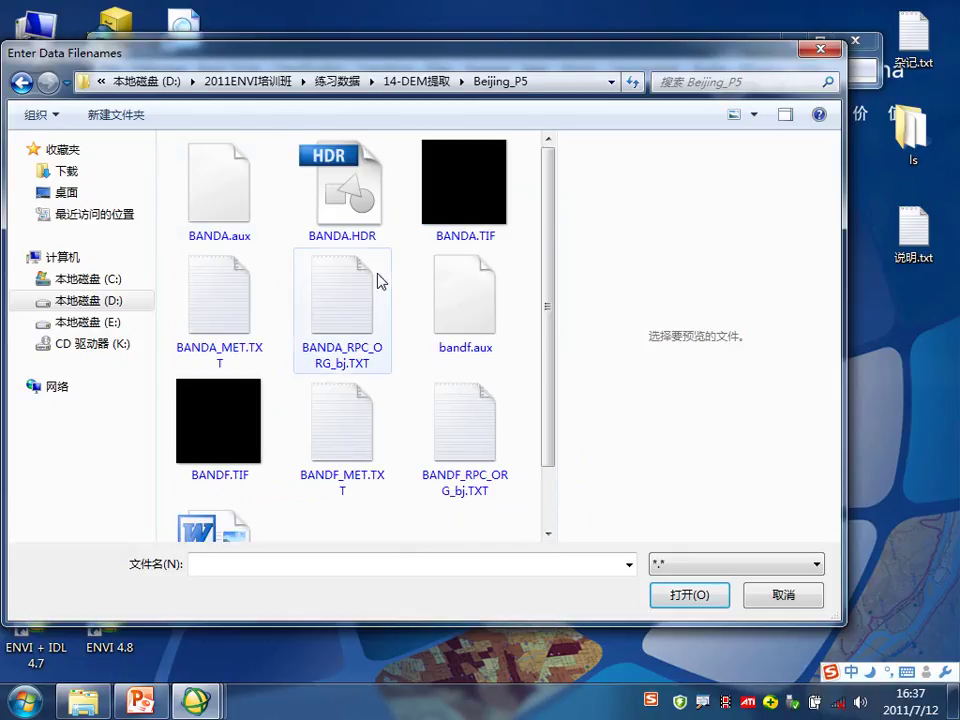
Show the Beijing_P5 folder's files in the details view and widen the name column.
{"action": "left_click_drag", "start_coordinate": [546, 221], "coordinate": [547, 232]}
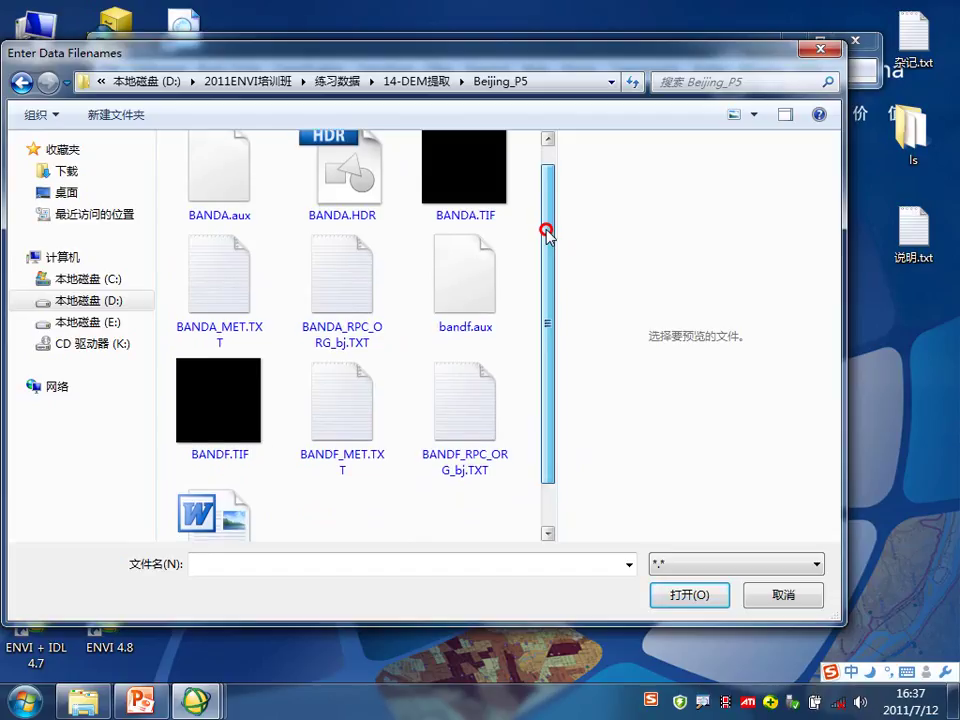
{"action": "left_click", "coordinate": [753, 116]}
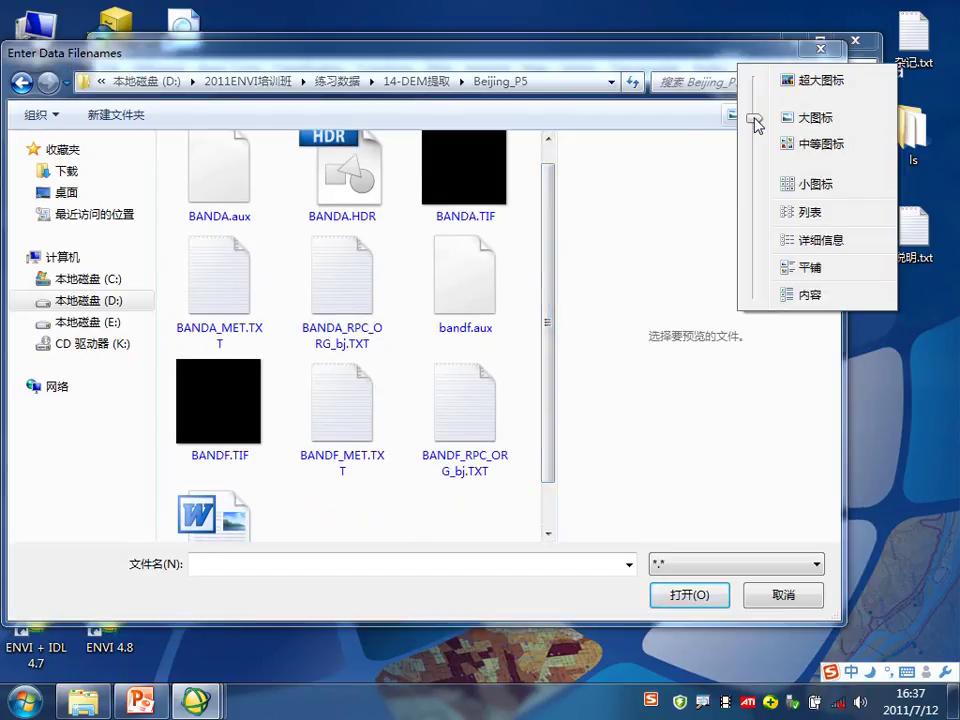
{"action": "left_click", "coordinate": [812, 248]}
{"action": "left_click_drag", "start_coordinate": [318, 142], "coordinate": [415, 142]}
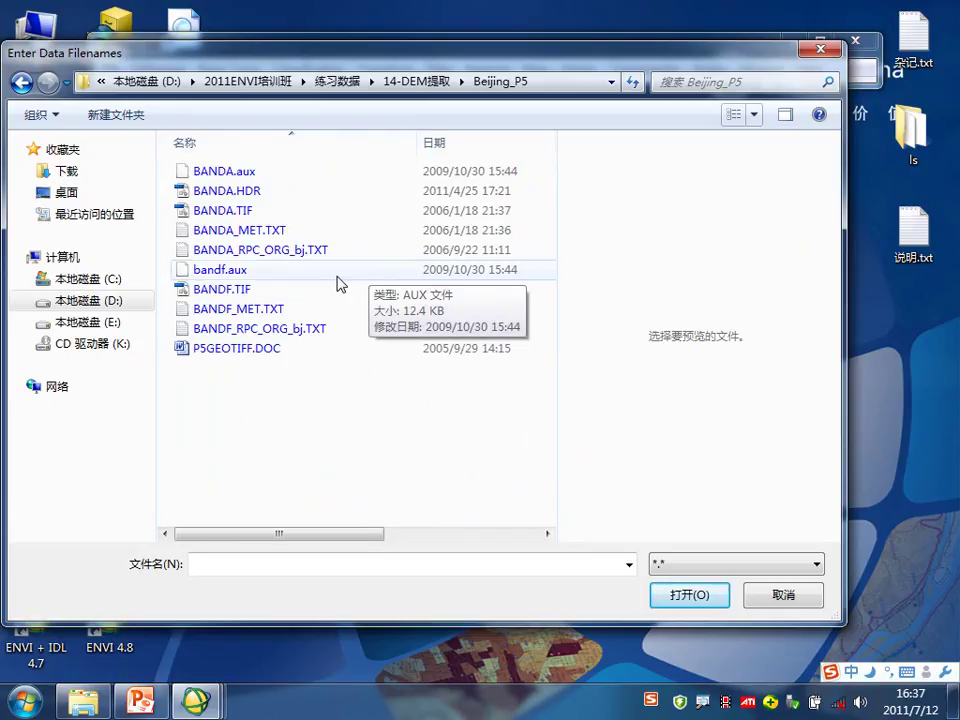
Select BANDA.TIF and BANDF.TIF together and open them.
{"action": "left_click", "coordinate": [252, 214]}
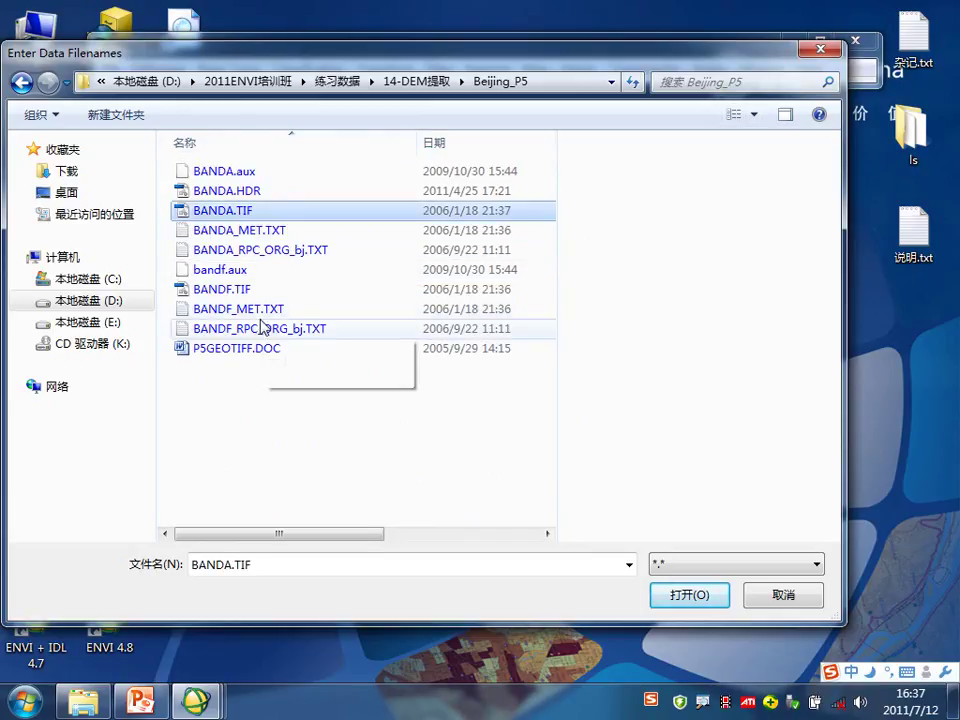
{"action": "left_click", "coordinate": [230, 289], "text": "ctrl"}
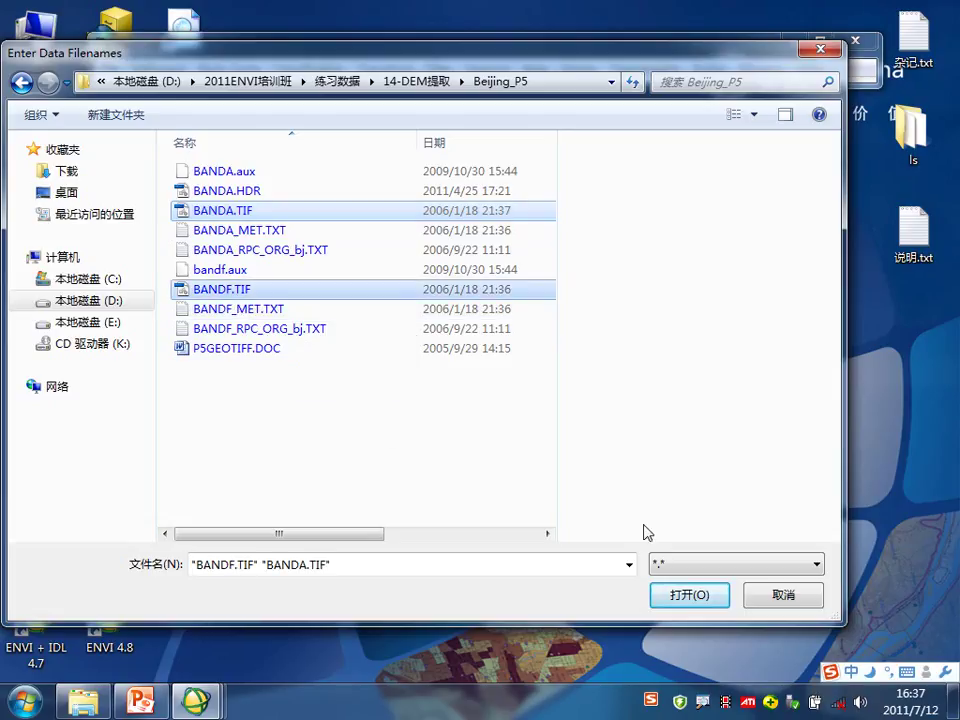
{"action": "left_click", "coordinate": [677, 598]}
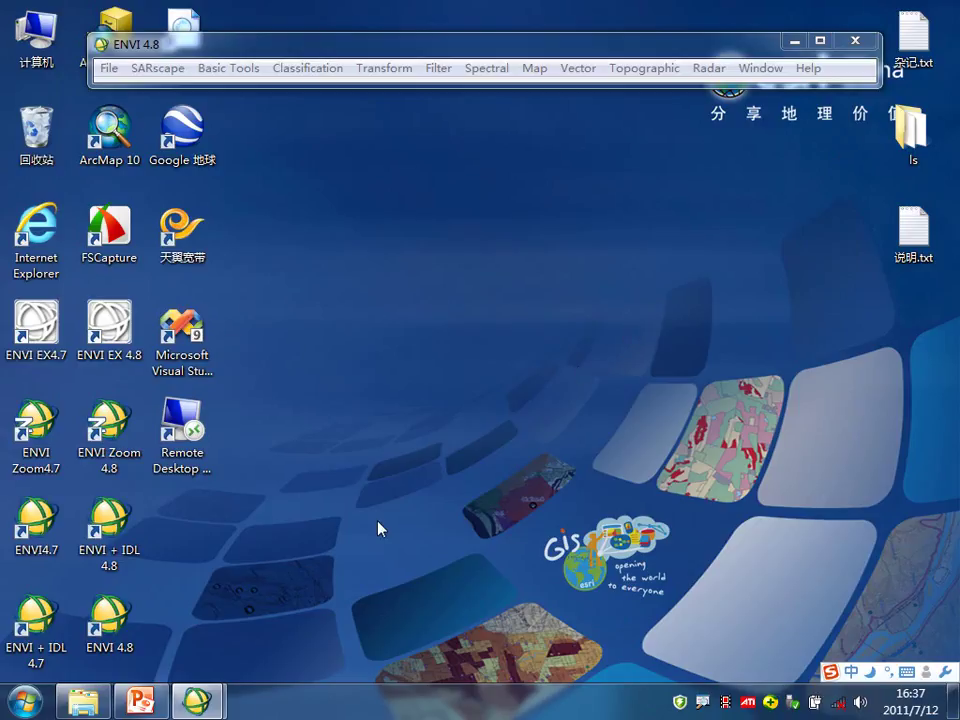
{"action": "mouse_move", "coordinate": [200, 700]}
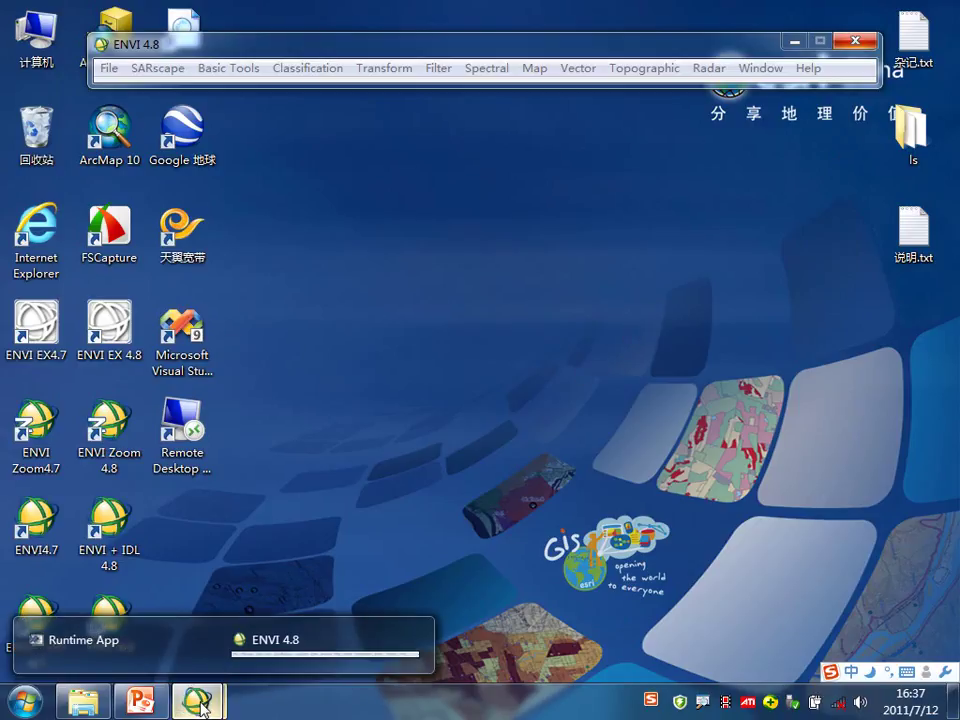
{"action": "left_click", "coordinate": [315, 655]}
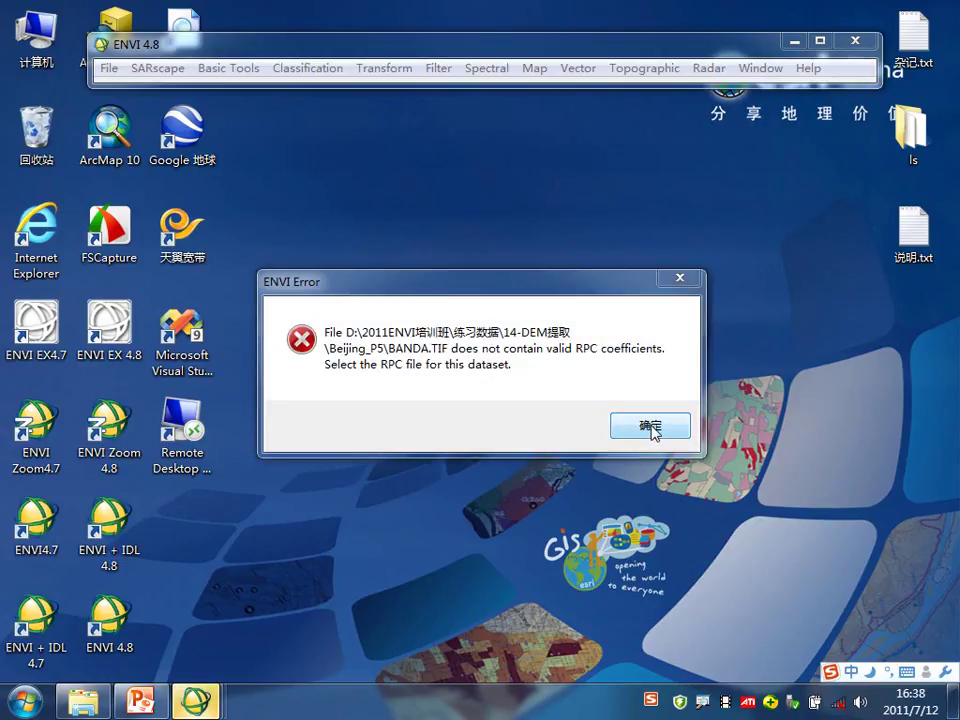
Assign BANDA_RPC_ORG_bj.TXT as the RPC coefficients file for BANDA.TIF.
{"action": "left_click", "coordinate": [650, 427]}
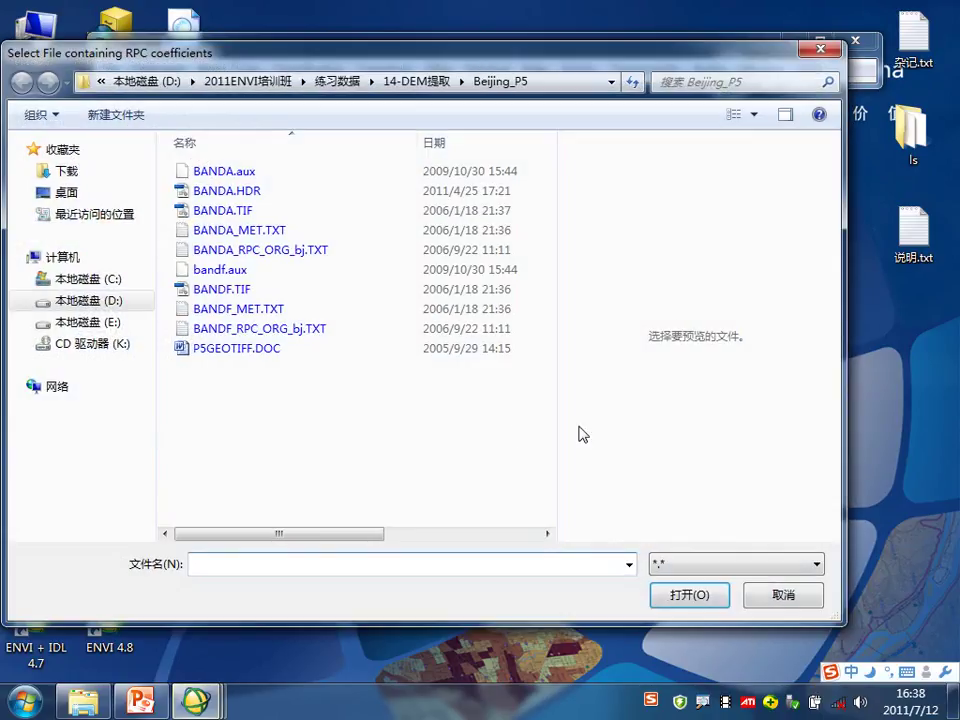
{"action": "left_click", "coordinate": [312, 256]}
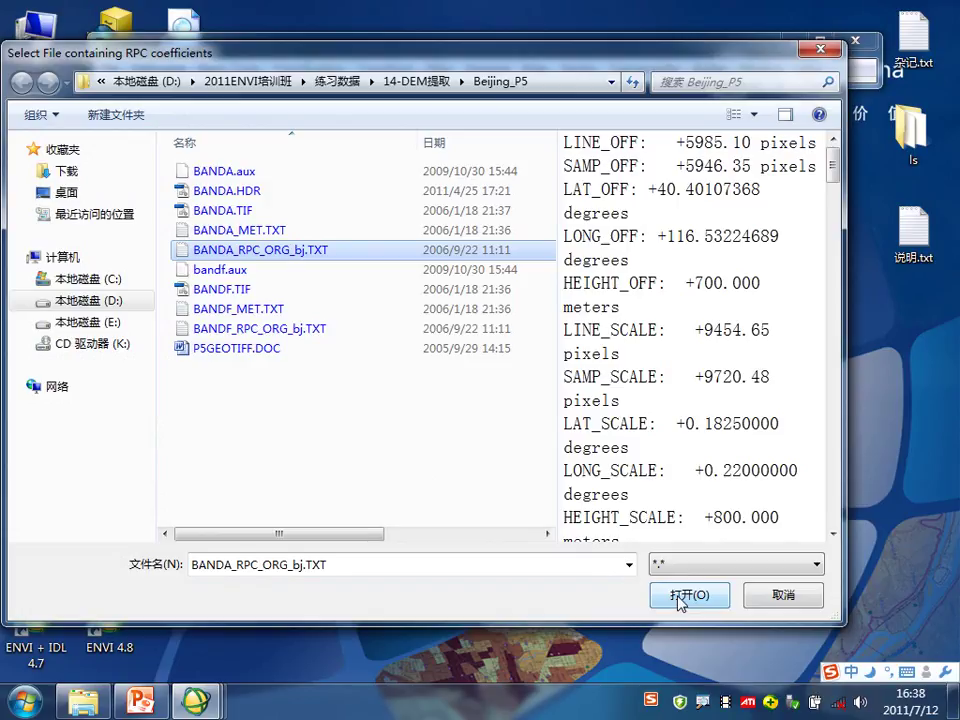
{"action": "left_click", "coordinate": [310, 258]}
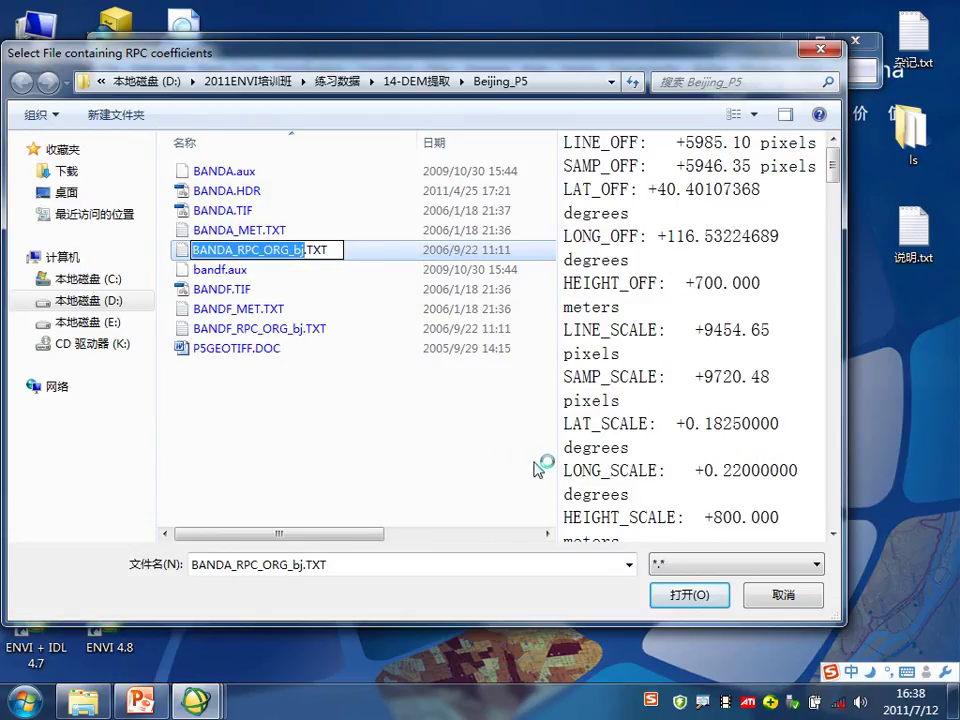
{"action": "left_click", "coordinate": [183, 255]}
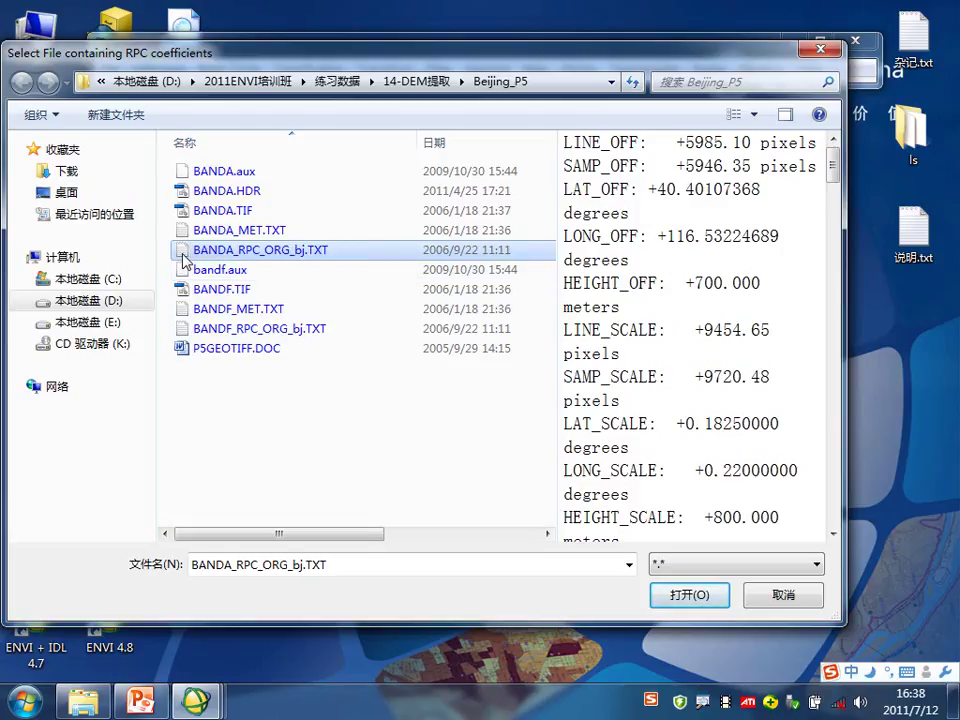
{"action": "left_click", "coordinate": [684, 594]}
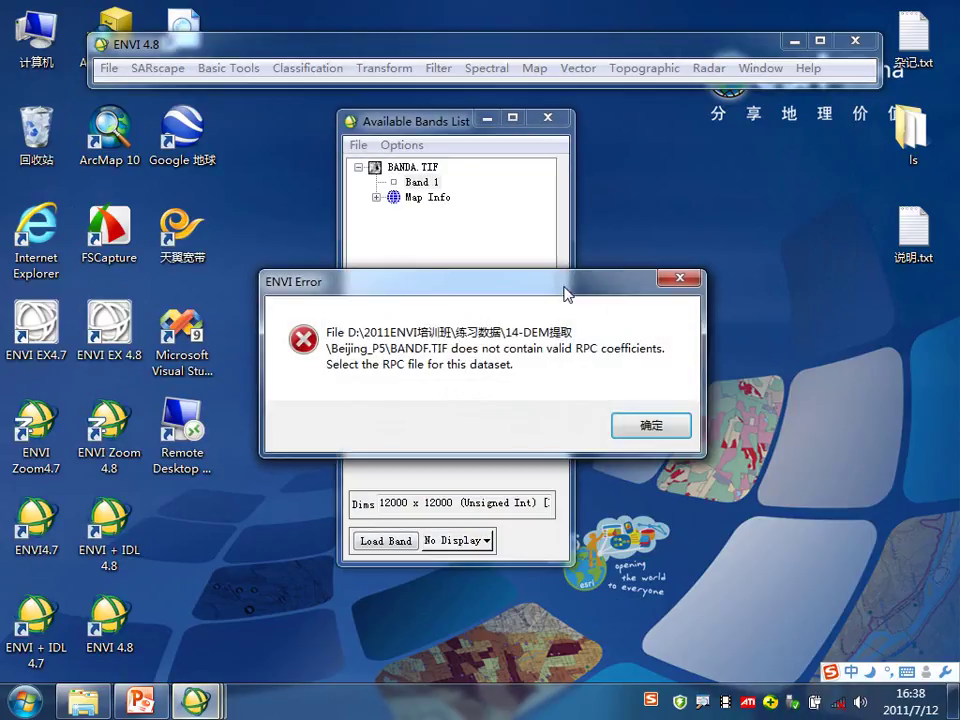
Assign BANDF_RPC_ORG_bj.TXT as the RPC coefficients file for BANDF.TIF.
{"action": "left_click", "coordinate": [660, 427]}
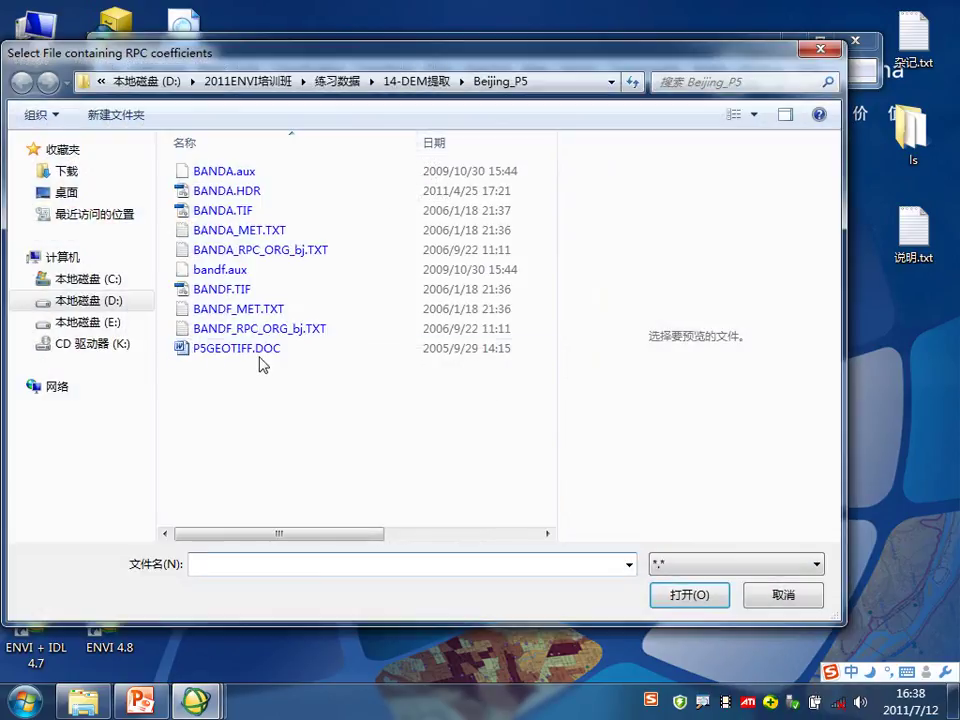
{"action": "left_click", "coordinate": [279, 329]}
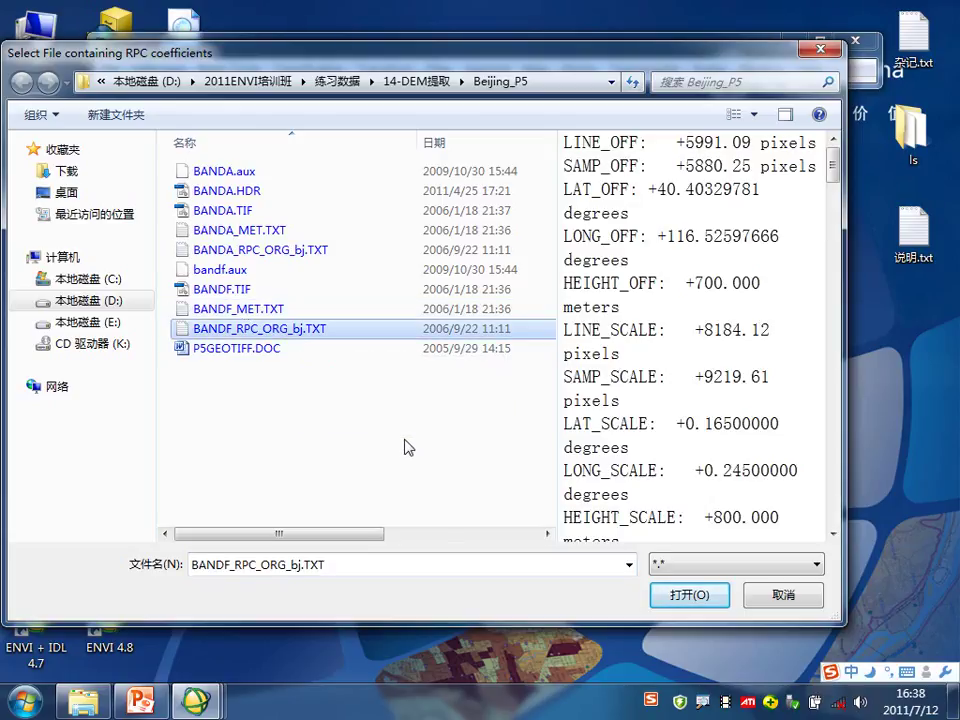
{"action": "left_click_drag", "start_coordinate": [379, 58], "coordinate": [407, 66]}
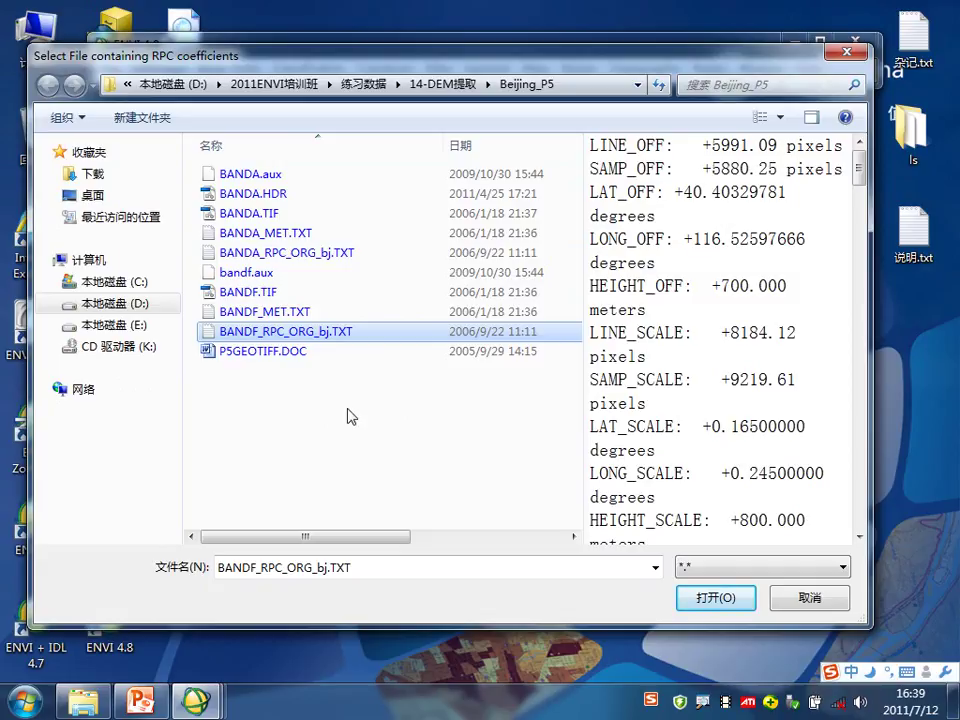
{"action": "left_click", "coordinate": [236, 333]}
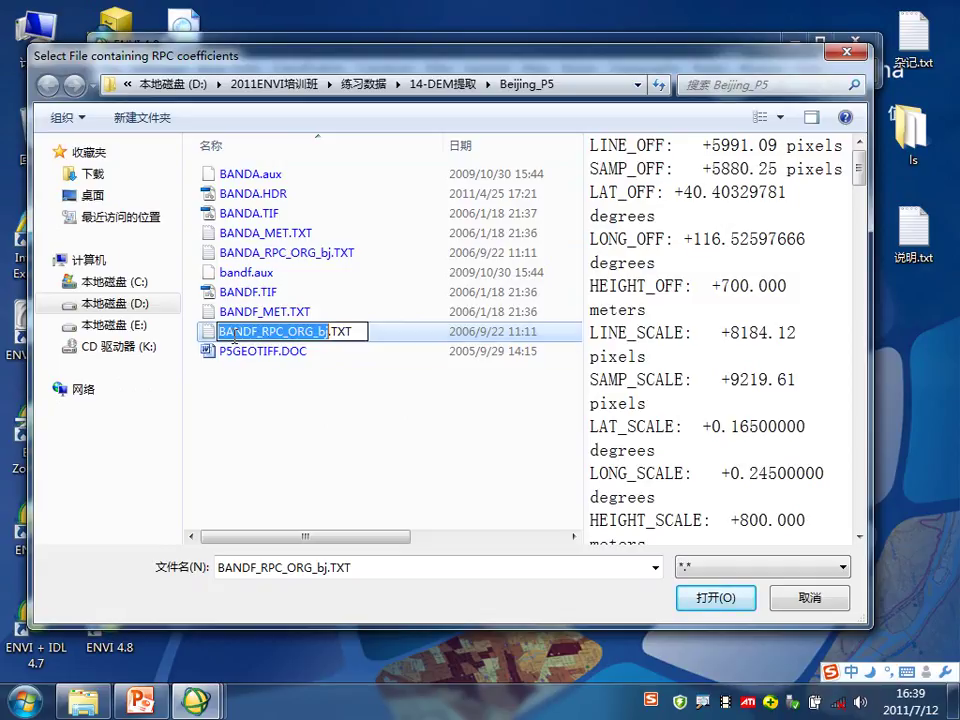
{"action": "key", "text": "Escape"}
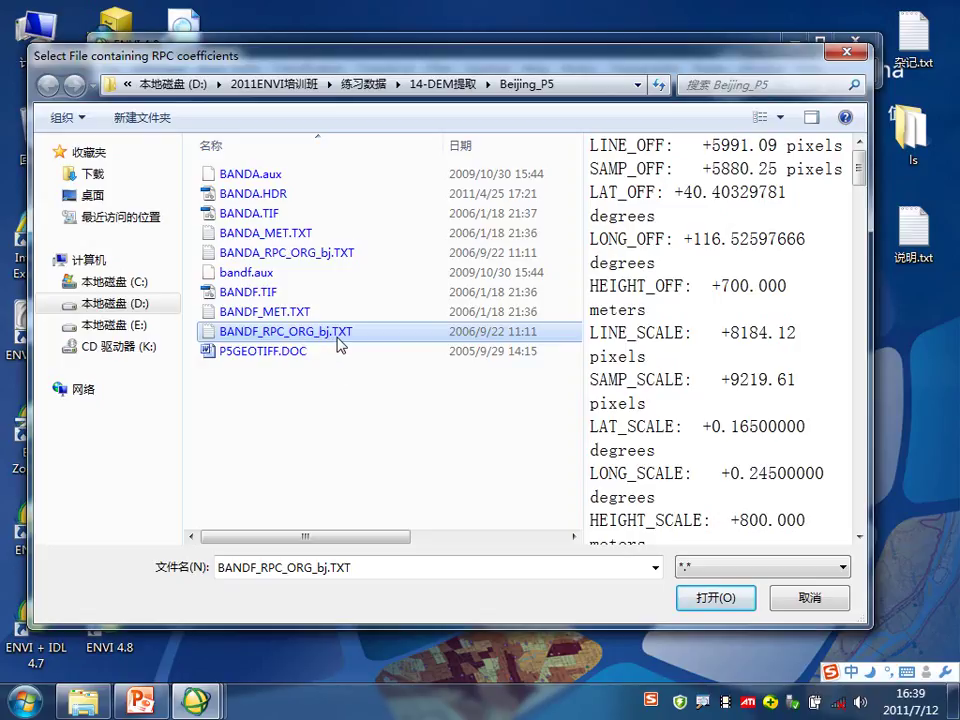
{"action": "left_click", "coordinate": [699, 598]}
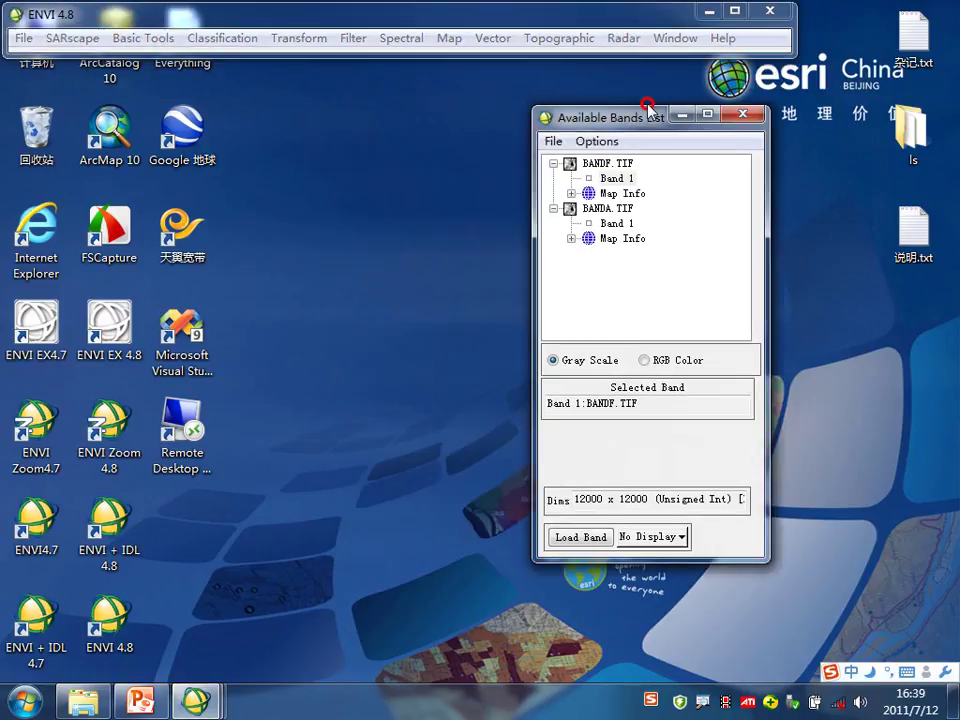
Expand the Map Info of BANDF.TIF and BANDA.TIF and widen the bands list to read their projection details.
{"action": "left_click", "coordinate": [598, 155]}
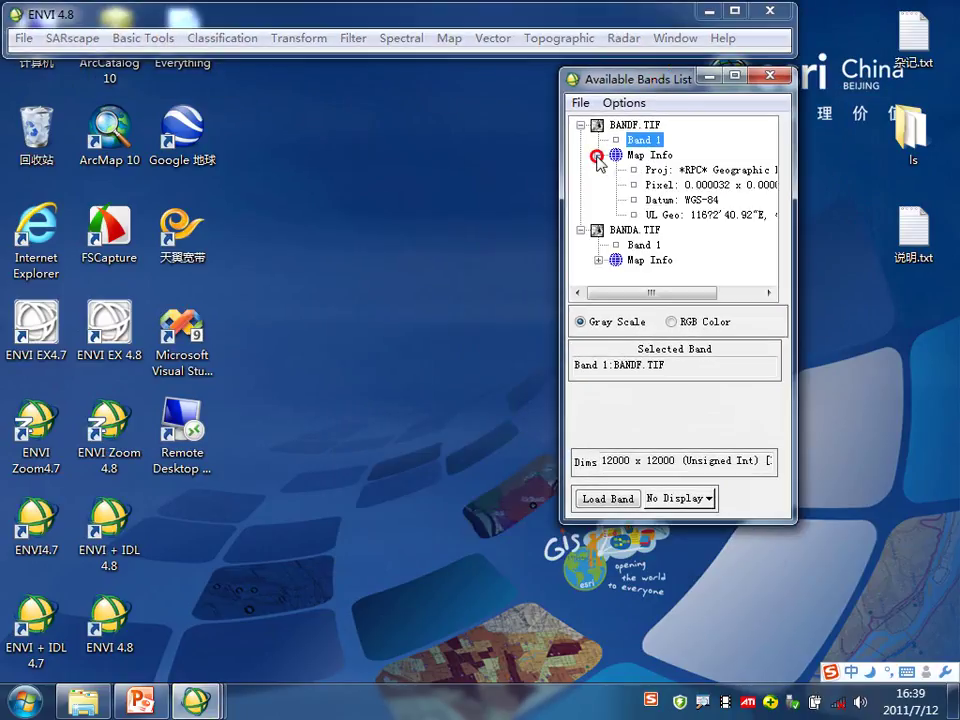
{"action": "left_click", "coordinate": [597, 259]}
{"action": "left_click_drag", "start_coordinate": [795, 275], "coordinate": [920, 268]}
{"action": "left_click", "coordinate": [899, 181]}
{"action": "left_click_drag", "start_coordinate": [899, 181], "coordinate": [899, 163]}
Load Band 1 of BANDF.TIF and Band 1 of BANDA.TIF, each into its own new display.
{"action": "right_click", "coordinate": [660, 139]}
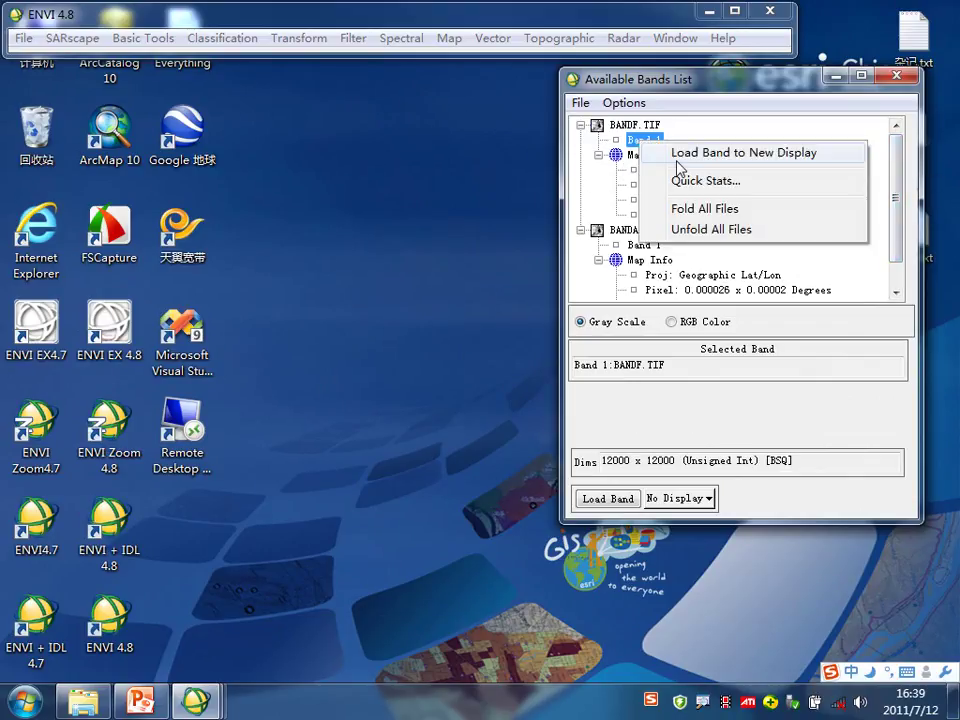
{"action": "left_click", "coordinate": [700, 152]}
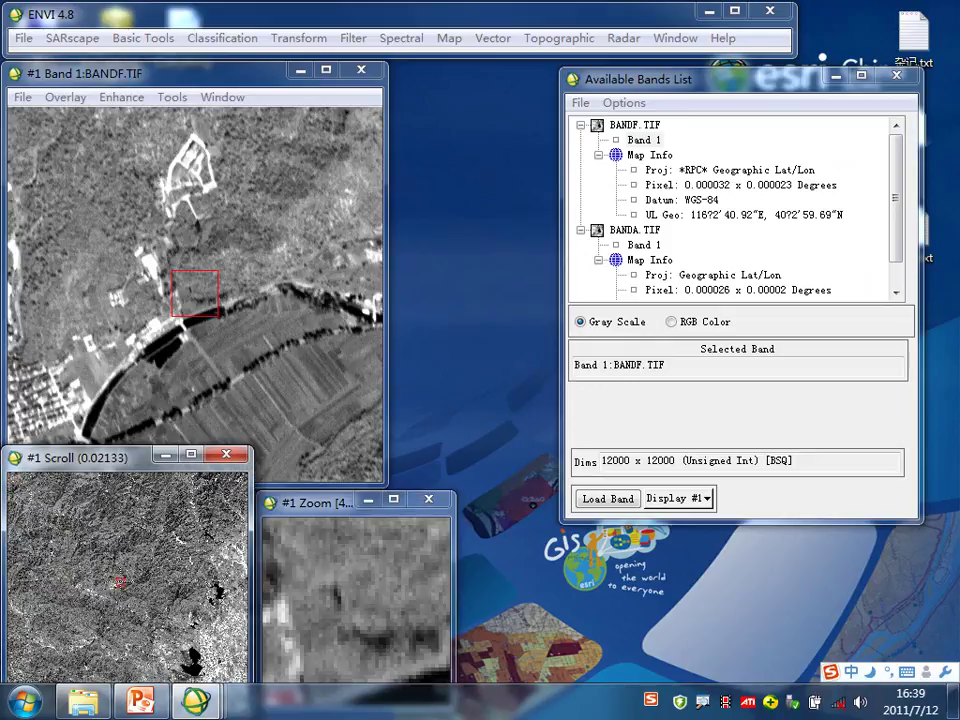
{"action": "right_click", "coordinate": [655, 245]}
{"action": "left_click", "coordinate": [666, 258]}
Arrange the image windows of both displays side by side and move both Scroll windows up into full view.
{"action": "left_click_drag", "start_coordinate": [583, 69], "coordinate": [564, 71]}
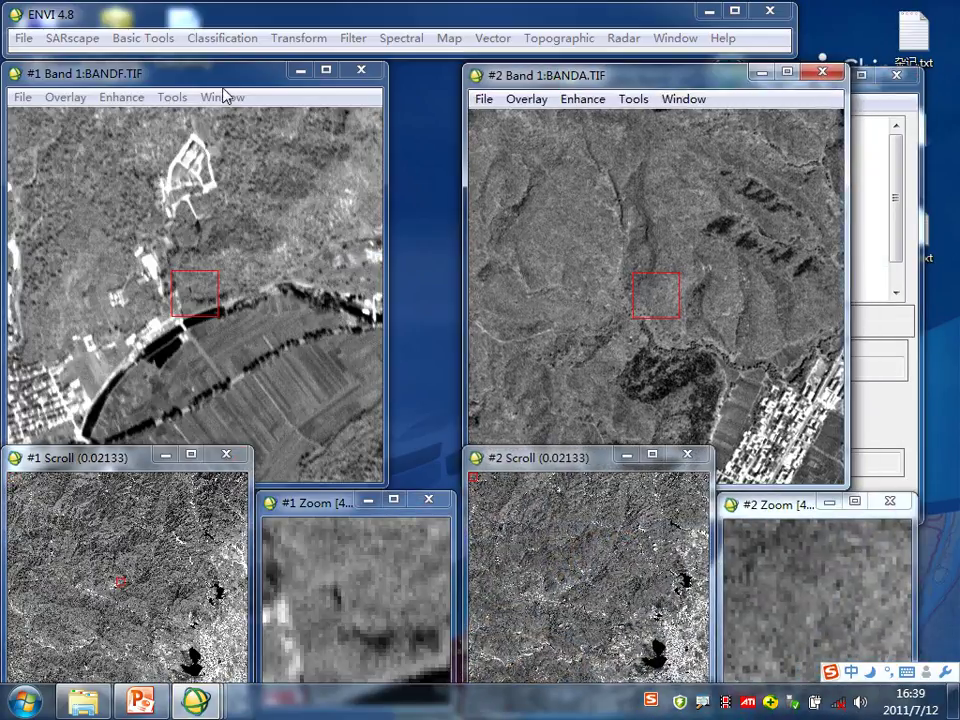
{"action": "left_click_drag", "start_coordinate": [223, 80], "coordinate": [247, 70]}
{"action": "left_click_drag", "start_coordinate": [574, 78], "coordinate": [548, 66]}
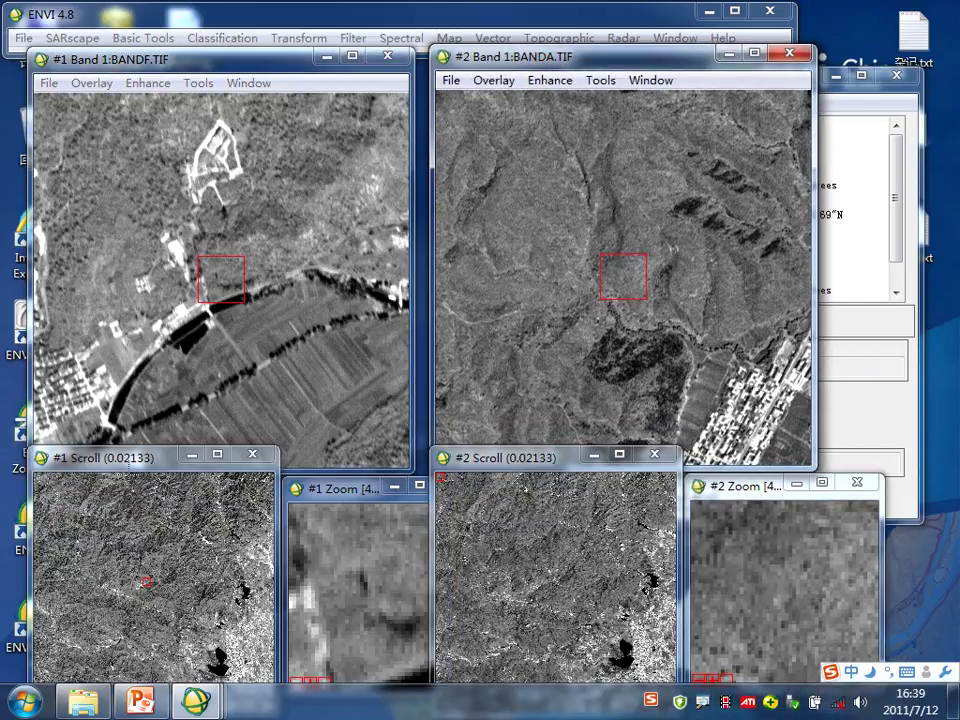
{"action": "left_click_drag", "start_coordinate": [129, 458], "coordinate": [139, 362]}
{"action": "left_click_drag", "start_coordinate": [535, 463], "coordinate": [535, 344]}
Examine the area west of the dark lake in display #1 and the built-up area northeast of the lake in display #2.
{"action": "left_click", "coordinate": [184, 574]}
{"action": "left_click", "coordinate": [133, 193]}
{"action": "left_click", "coordinate": [195, 578]}
{"action": "left_click", "coordinate": [587, 551]}
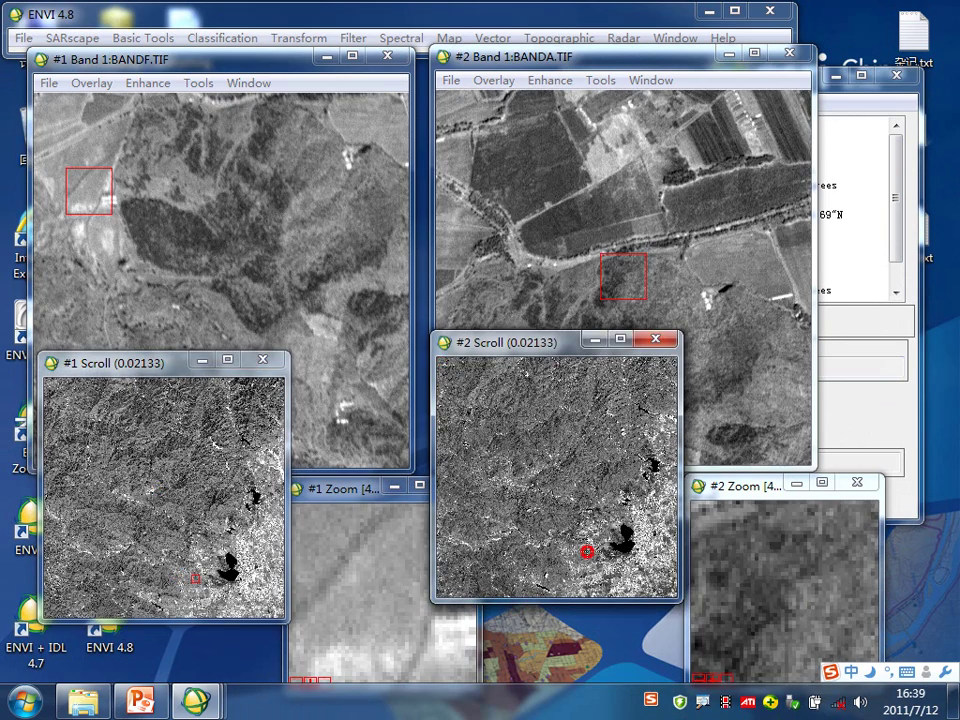
{"action": "left_click_drag", "start_coordinate": [587, 551], "coordinate": [637, 517]}
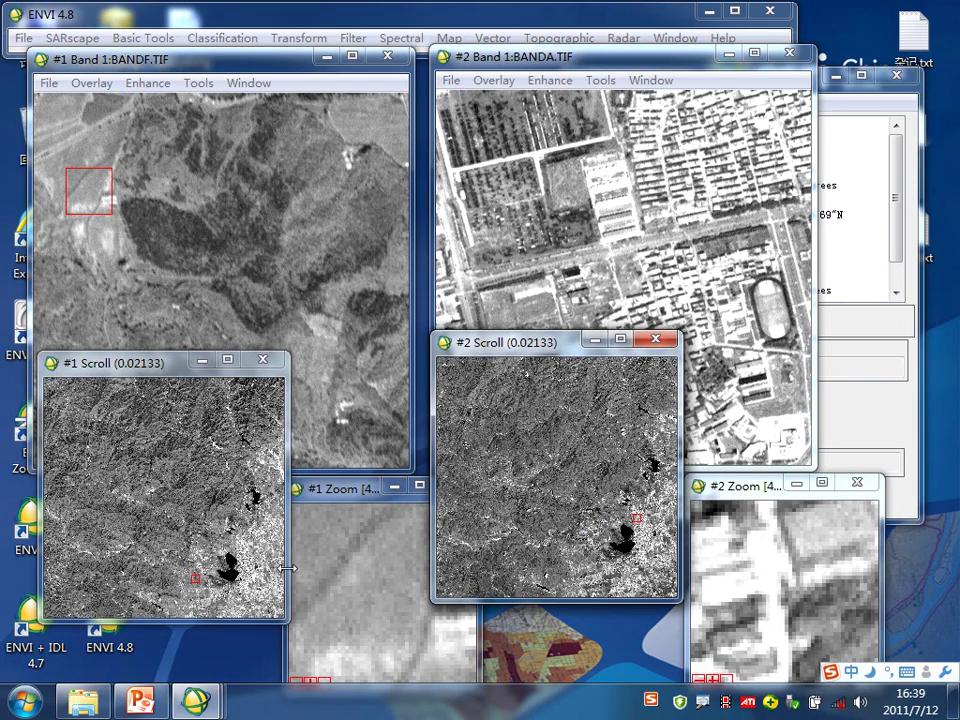
Examine the built-up area east of the dark lake and the farmland north of it in display #1.
{"action": "left_click", "coordinate": [244, 568]}
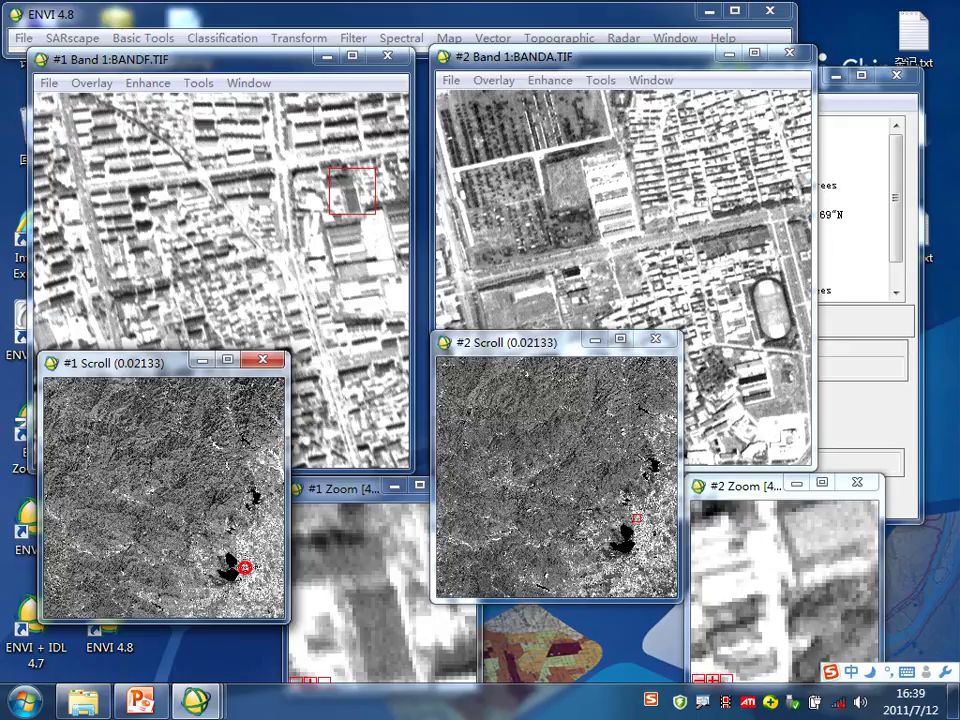
{"action": "left_click", "coordinate": [245, 569]}
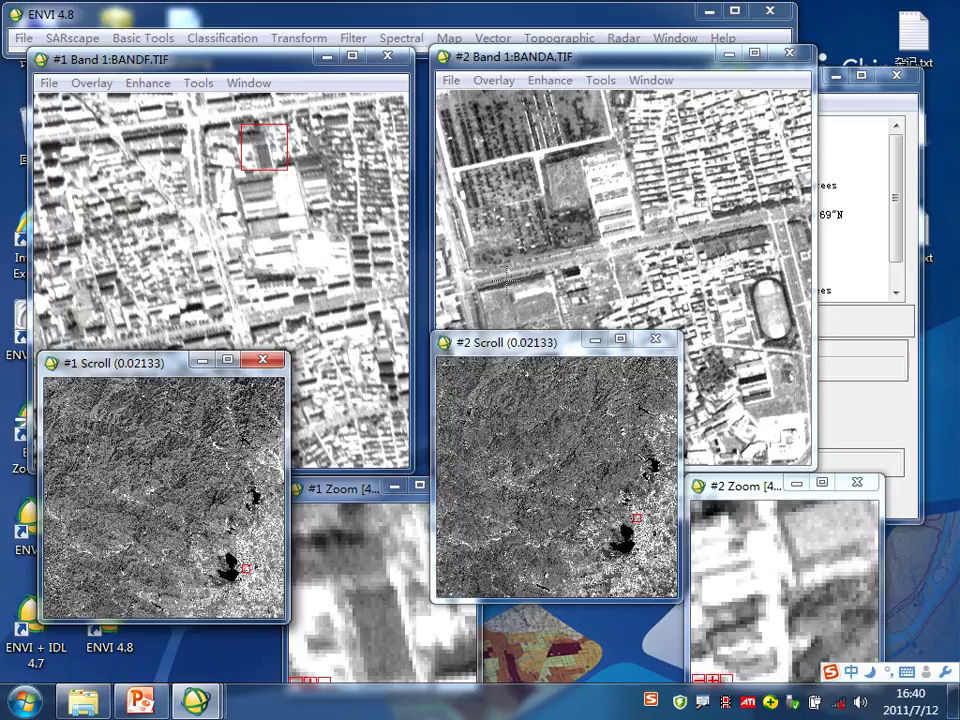
{"action": "left_click", "coordinate": [172, 216]}
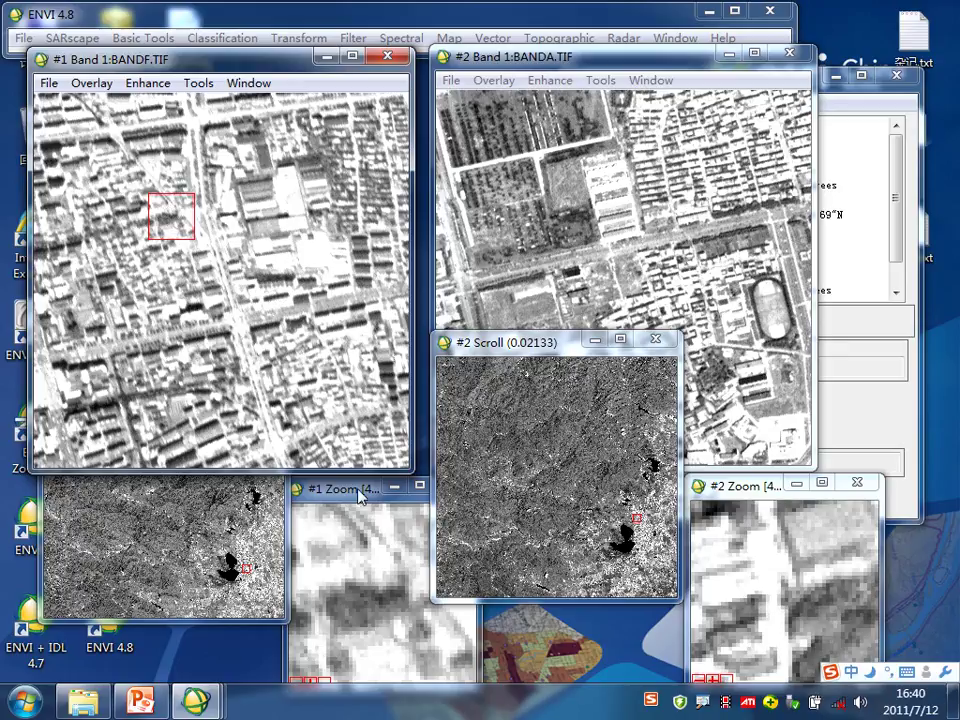
{"action": "middle_click", "coordinate": [357, 303]}
{"action": "middle_click", "coordinate": [357, 303]}
{"action": "middle_click", "coordinate": [357, 303]}
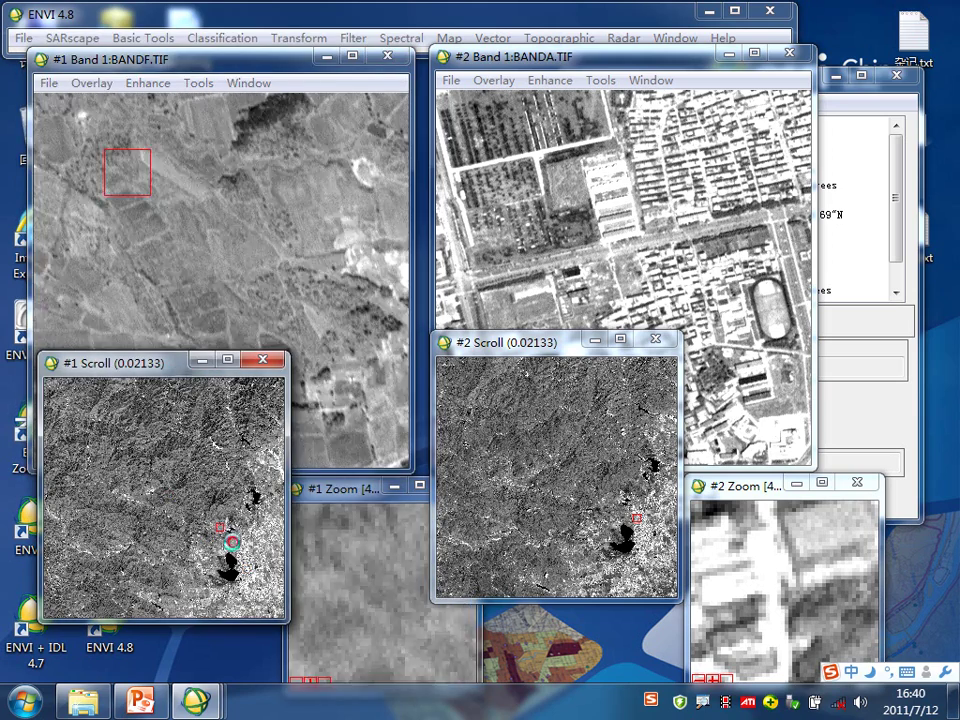
{"action": "middle_click", "coordinate": [357, 303]}
Move both image windows clear of the main menu bar and bring the central mountain area of BANDF.TIF into view.
{"action": "left_click_drag", "start_coordinate": [279, 60], "coordinate": [276, 83]}
{"action": "left_click_drag", "start_coordinate": [588, 57], "coordinate": [581, 90]}
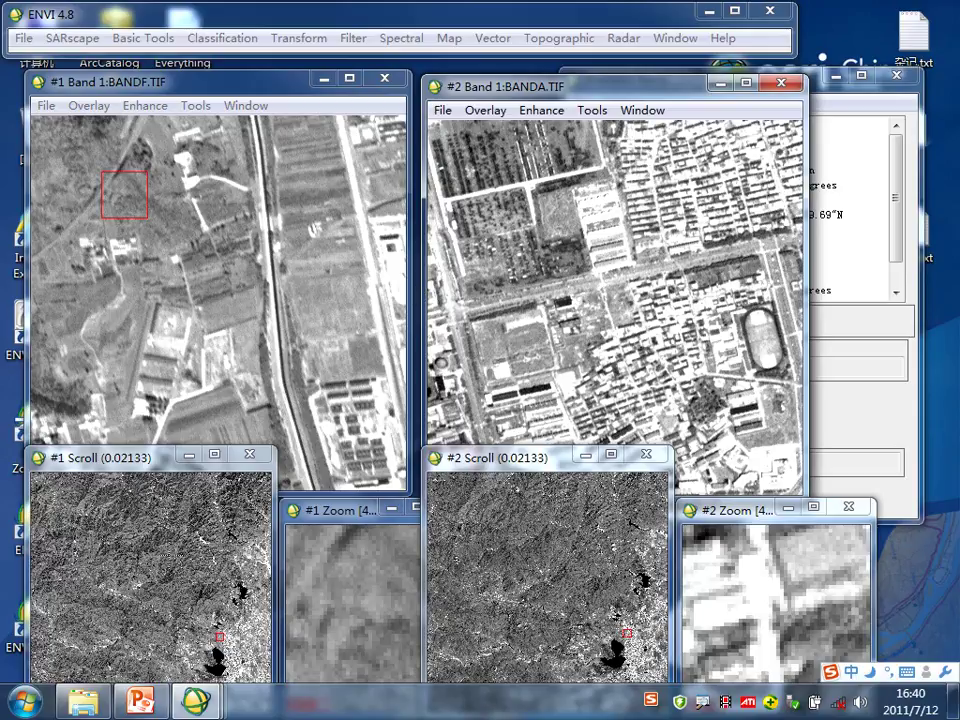
{"action": "left_click", "coordinate": [167, 550]}
{"action": "left_click_drag", "start_coordinate": [167, 550], "coordinate": [143, 586]}
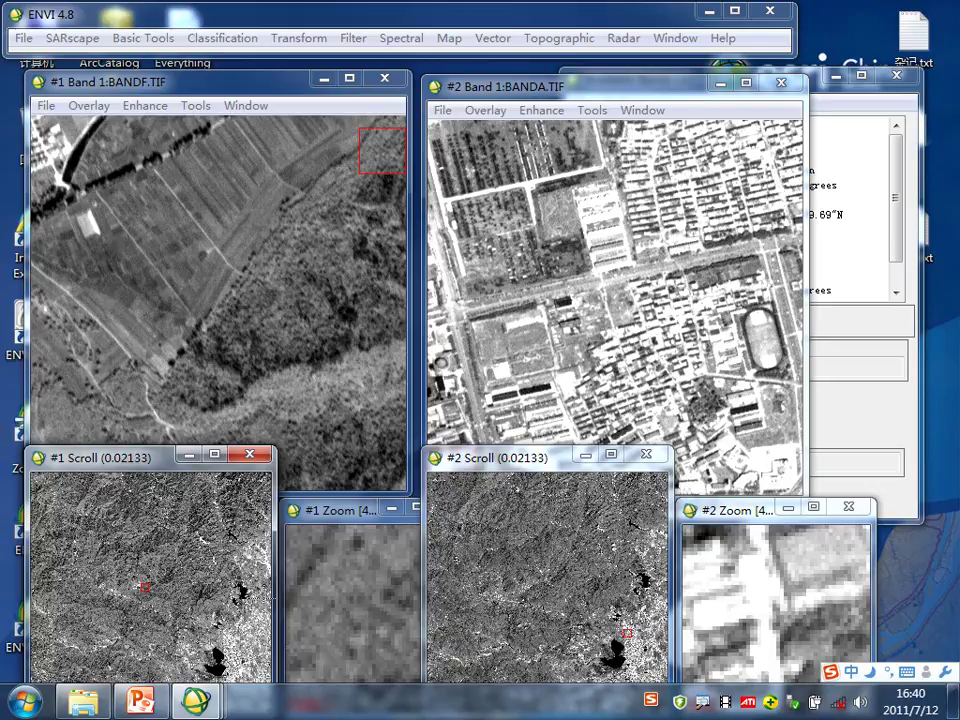
{"action": "left_click_drag", "start_coordinate": [673, 88], "coordinate": [648, 97]}
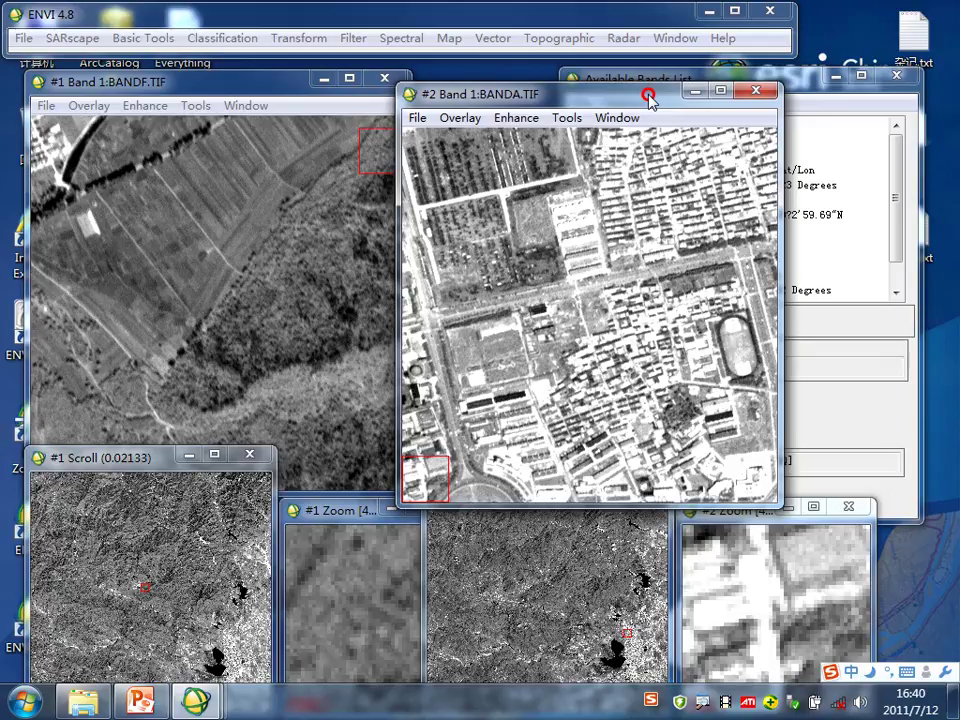
{"action": "left_click_drag", "start_coordinate": [648, 97], "coordinate": [647, 101]}
Start a new DEM Extraction Wizard and widen its window.
{"action": "left_click", "coordinate": [558, 16]}
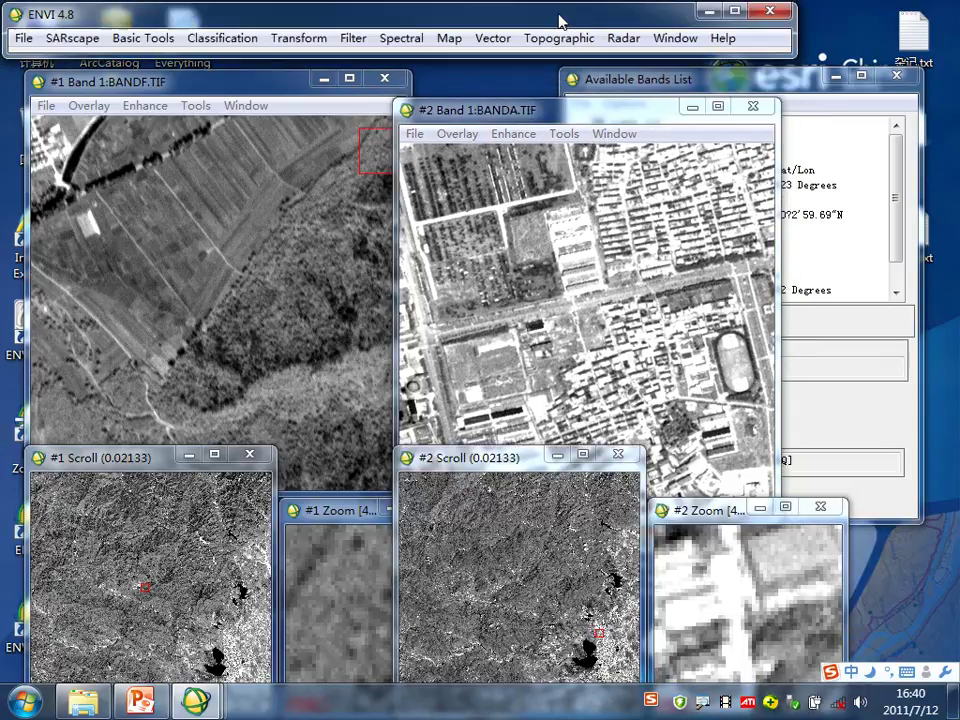
{"action": "left_click", "coordinate": [540, 39]}
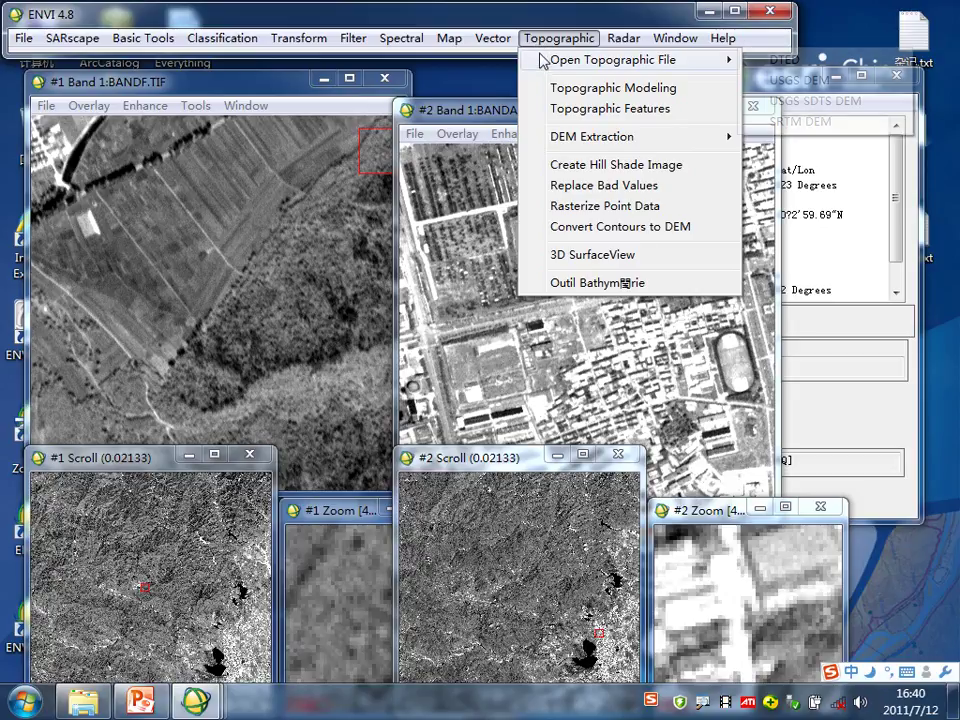
{"action": "mouse_move", "coordinate": [552, 144]}
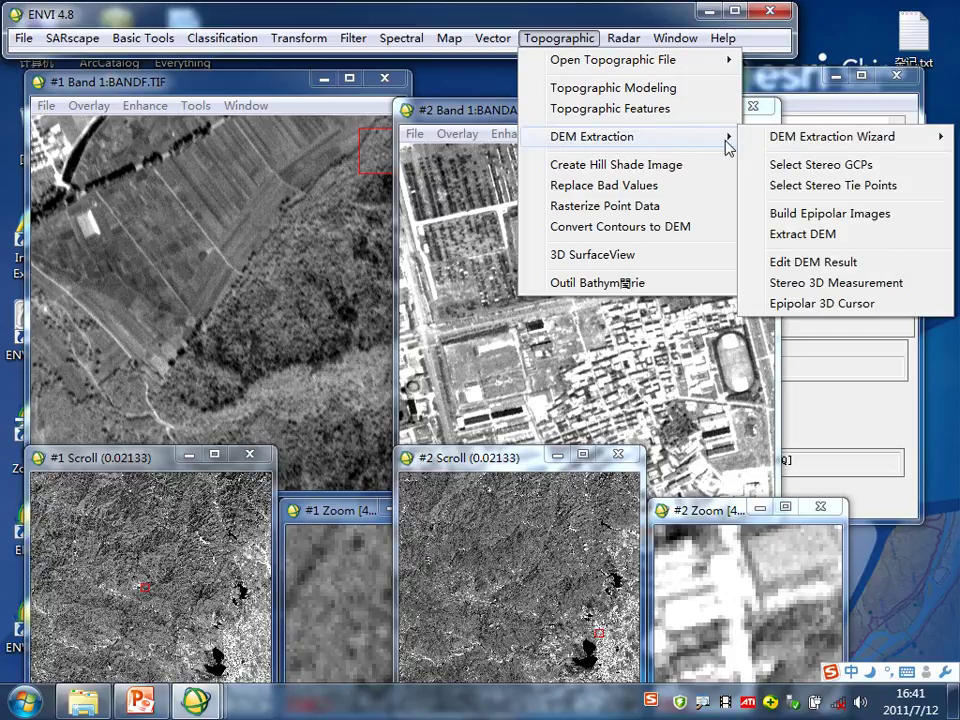
{"action": "mouse_move", "coordinate": [776, 147]}
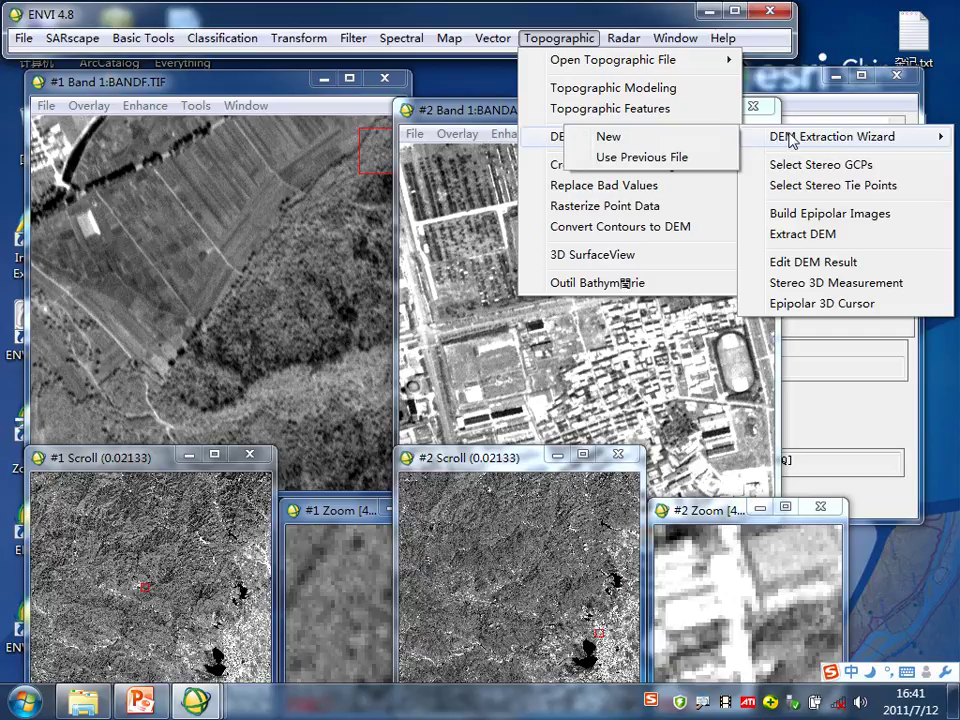
{"action": "left_click", "coordinate": [652, 147]}
{"action": "left_click_drag", "start_coordinate": [355, 127], "coordinate": [496, 56]}
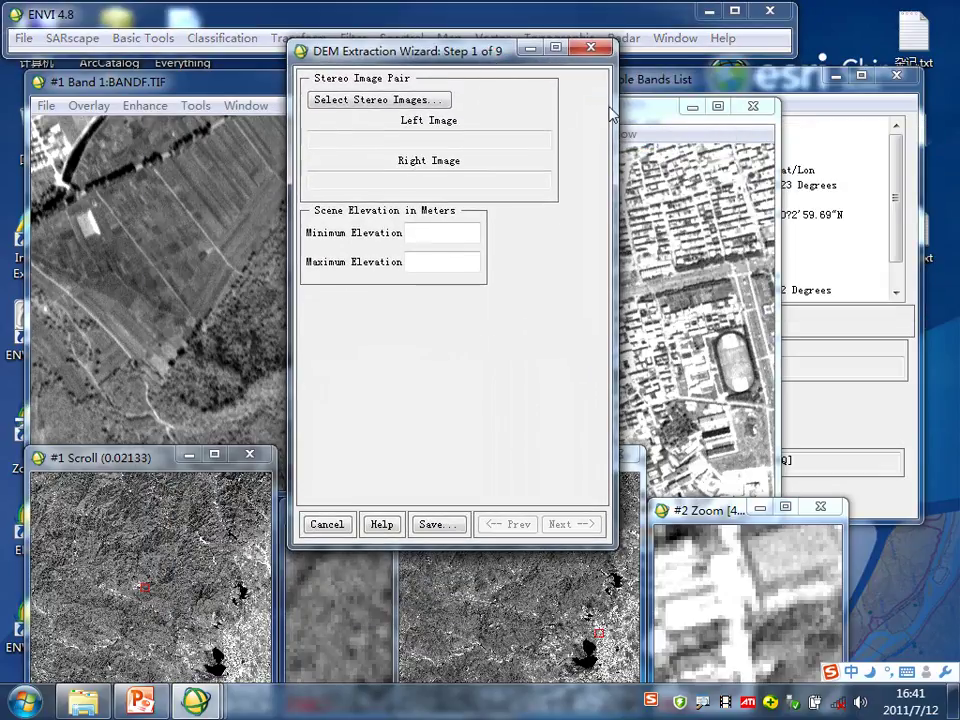
{"action": "left_click_drag", "start_coordinate": [613, 99], "coordinate": [642, 96]}
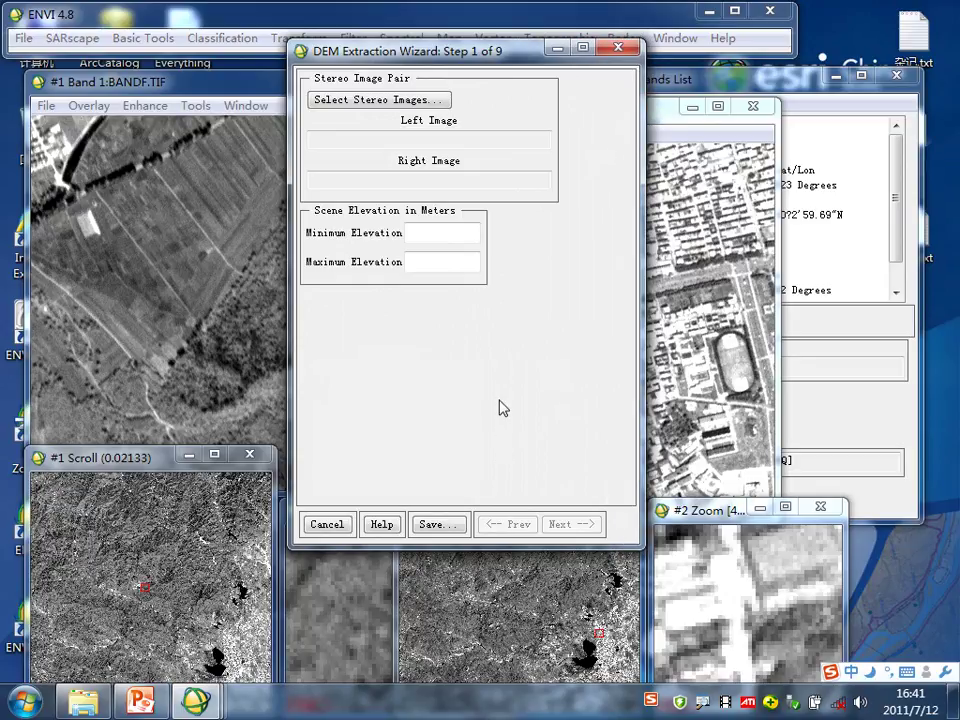
Move the DEM Extraction Wizard away from the image windows so both stereo images can be seen.
{"action": "left_click", "coordinate": [521, 57]}
{"action": "left_click_drag", "start_coordinate": [521, 57], "coordinate": [569, 79]}
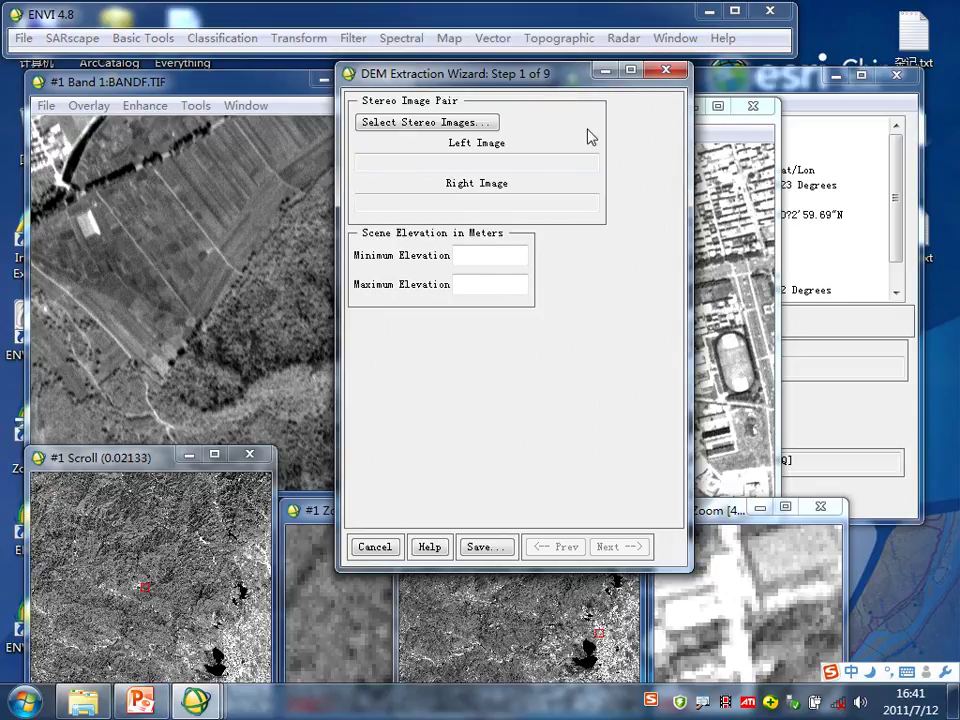
{"action": "left_click", "coordinate": [441, 162]}
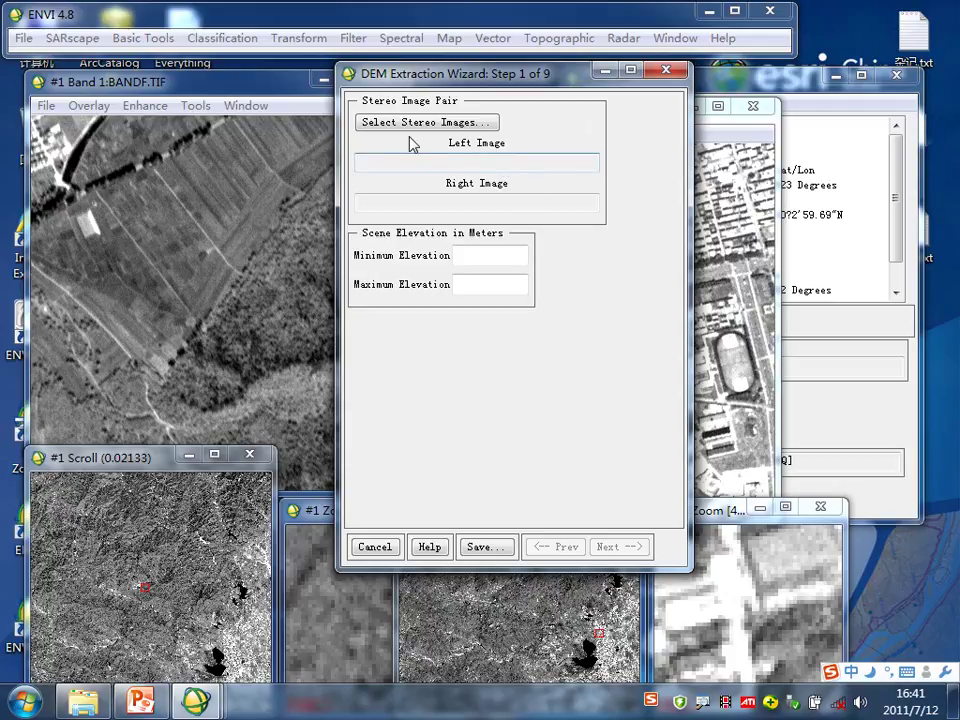
{"action": "left_click_drag", "start_coordinate": [480, 74], "coordinate": [489, 113]}
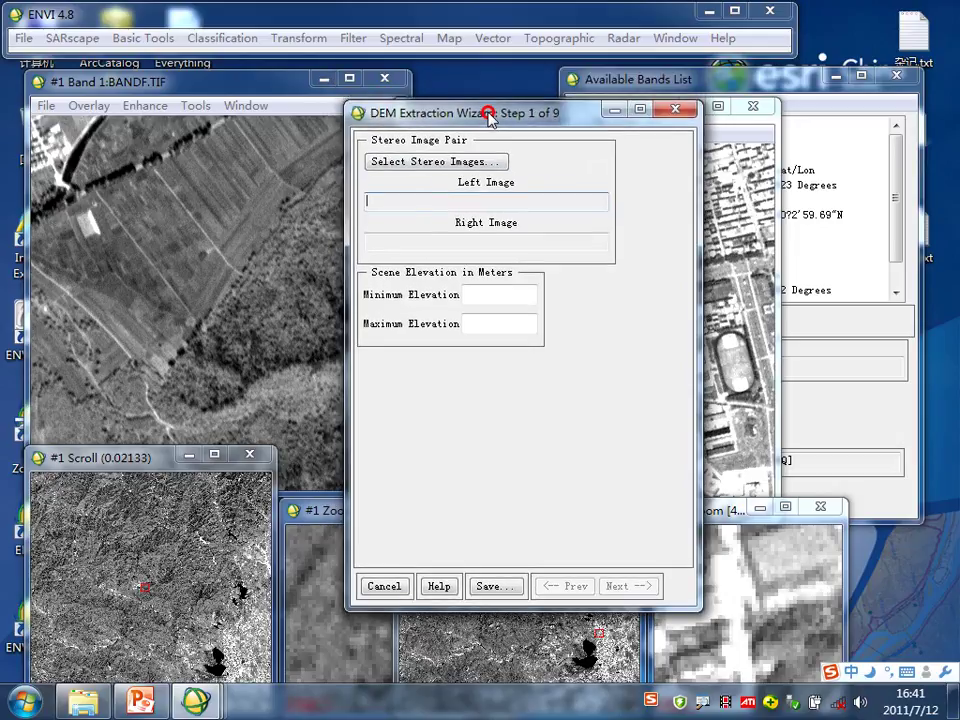
{"action": "left_click_drag", "start_coordinate": [489, 116], "coordinate": [512, 69]}
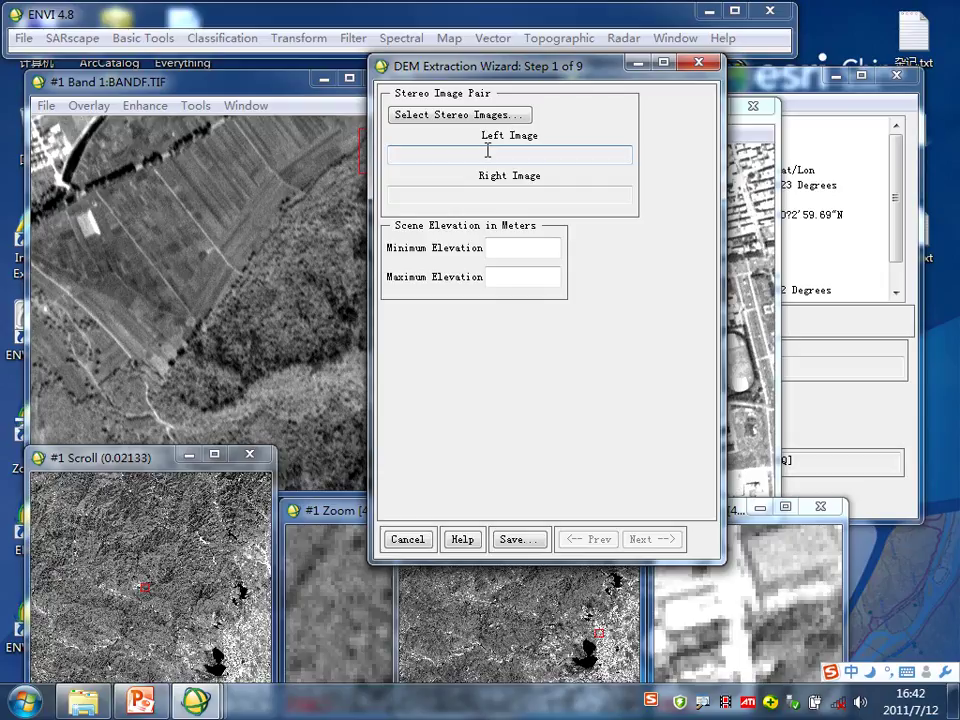
{"action": "left_click", "coordinate": [512, 116]}
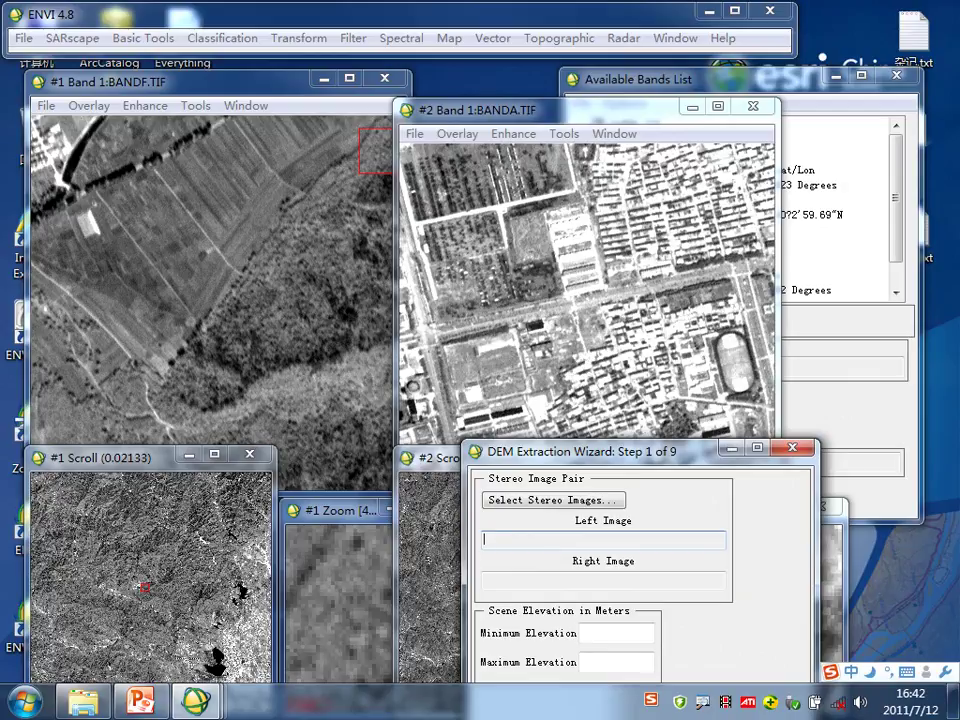
View the built-up area northeast of the lake in display #1, briefly at full-screen size, and move display #2's image window away from it.
{"action": "left_click", "coordinate": [239, 632]}
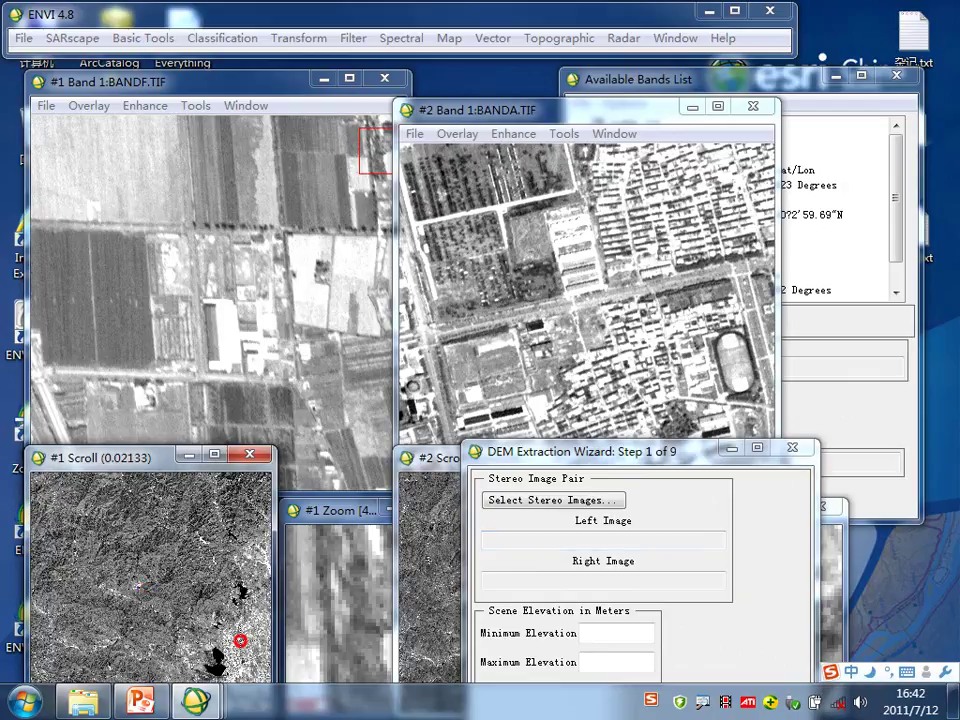
{"action": "mouse_move", "coordinate": [239, 632]}
{"action": "left_mouse_down"}
{"action": "mouse_move", "coordinate": [231, 624]}
{"action": "mouse_move", "coordinate": [239, 624]}
{"action": "left_mouse_up"}
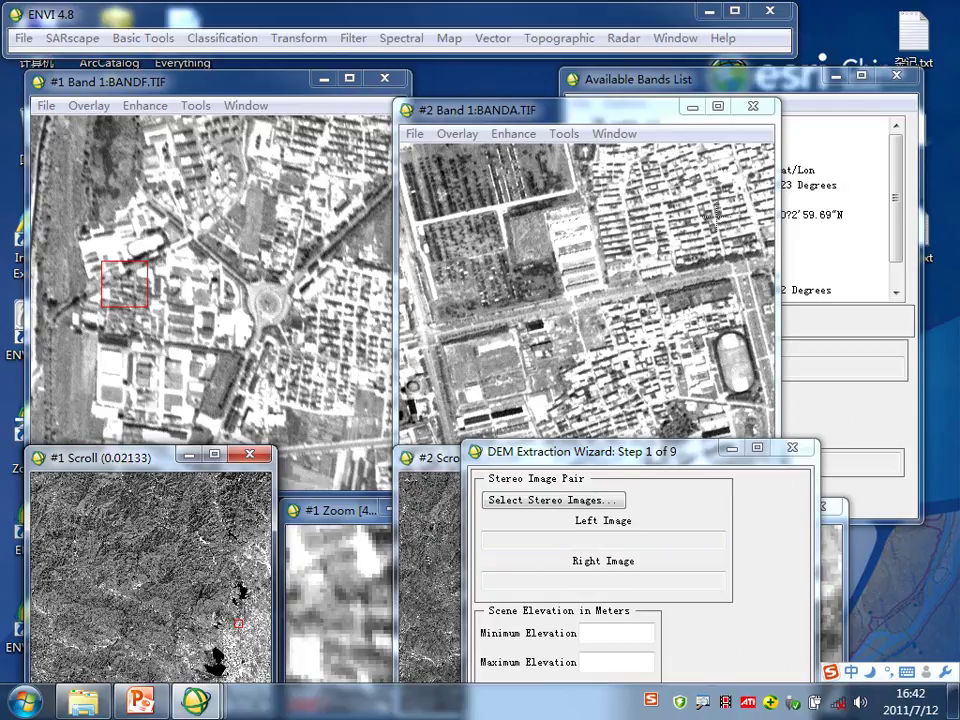
{"action": "left_click_drag", "start_coordinate": [628, 112], "coordinate": [652, 74]}
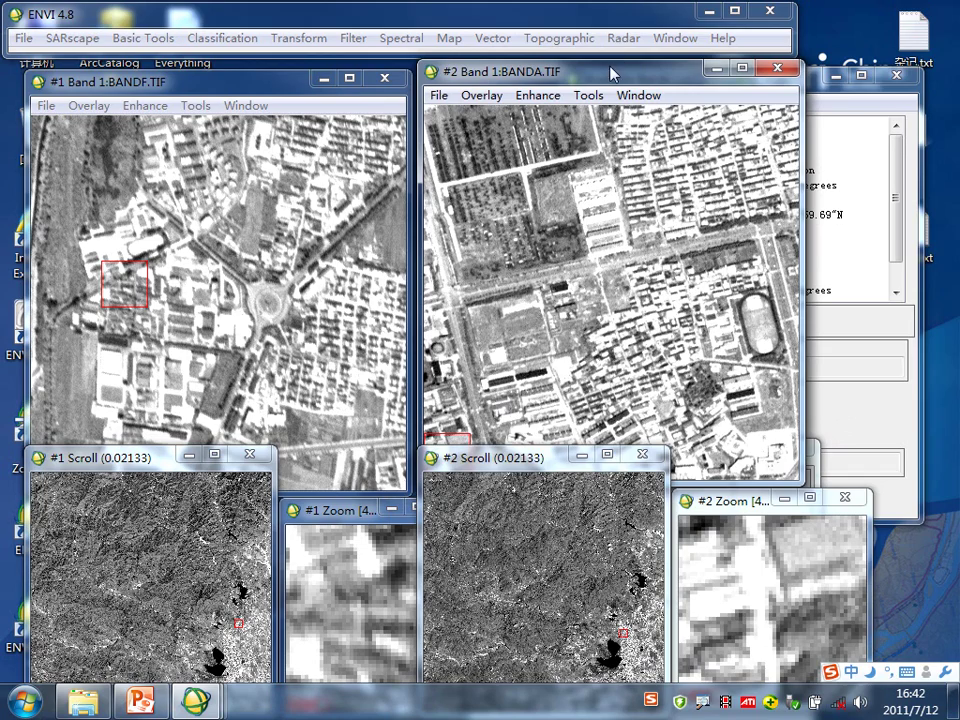
{"action": "left_click_drag", "start_coordinate": [611, 72], "coordinate": [718, 55]}
{"action": "double_click", "coordinate": [258, 82]}
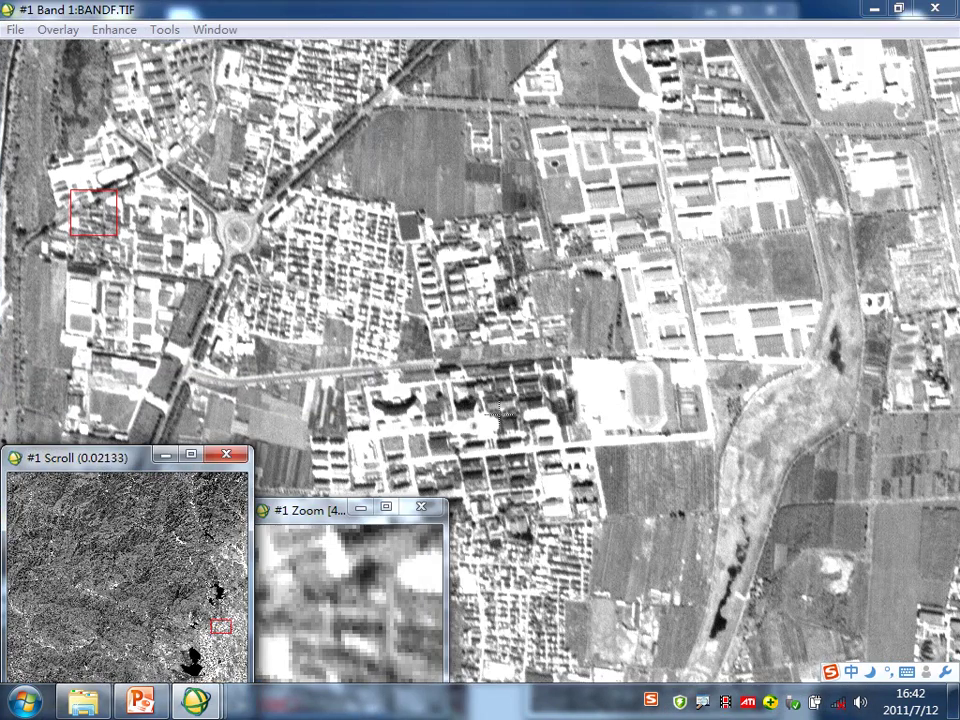
{"action": "double_click", "coordinate": [566, 14]}
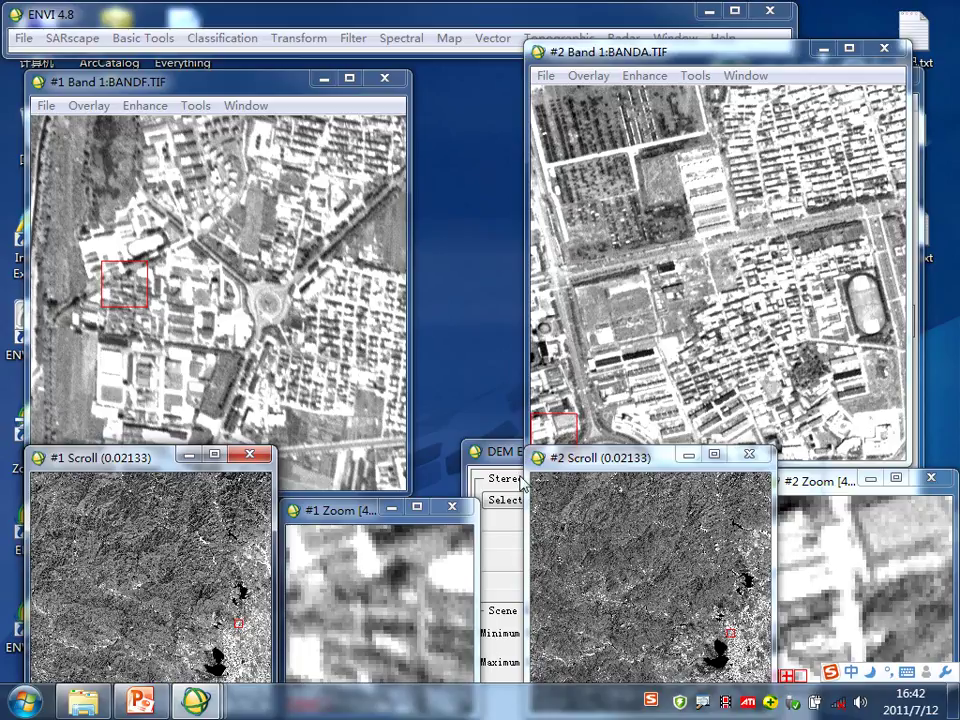
Select Band 1 of BANDA.TIF as the left stereo image and Band 1 of BANDF.TIF as the right one.
{"action": "left_click_drag", "start_coordinate": [513, 458], "coordinate": [333, 61]}
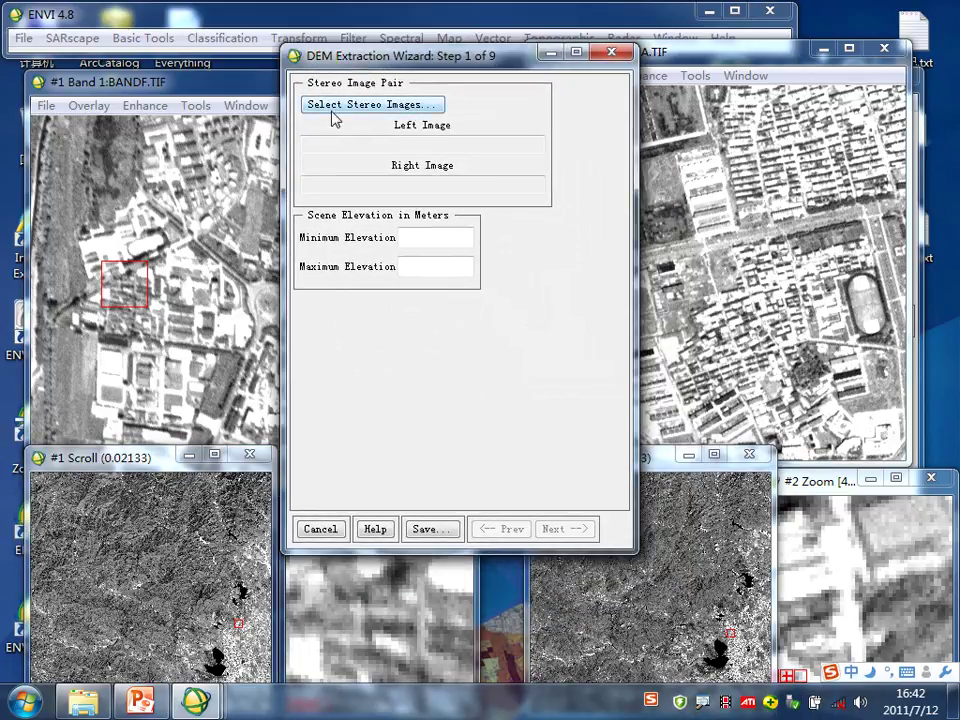
{"action": "left_click", "coordinate": [397, 112]}
{"action": "left_click_drag", "start_coordinate": [413, 109], "coordinate": [632, 190]}
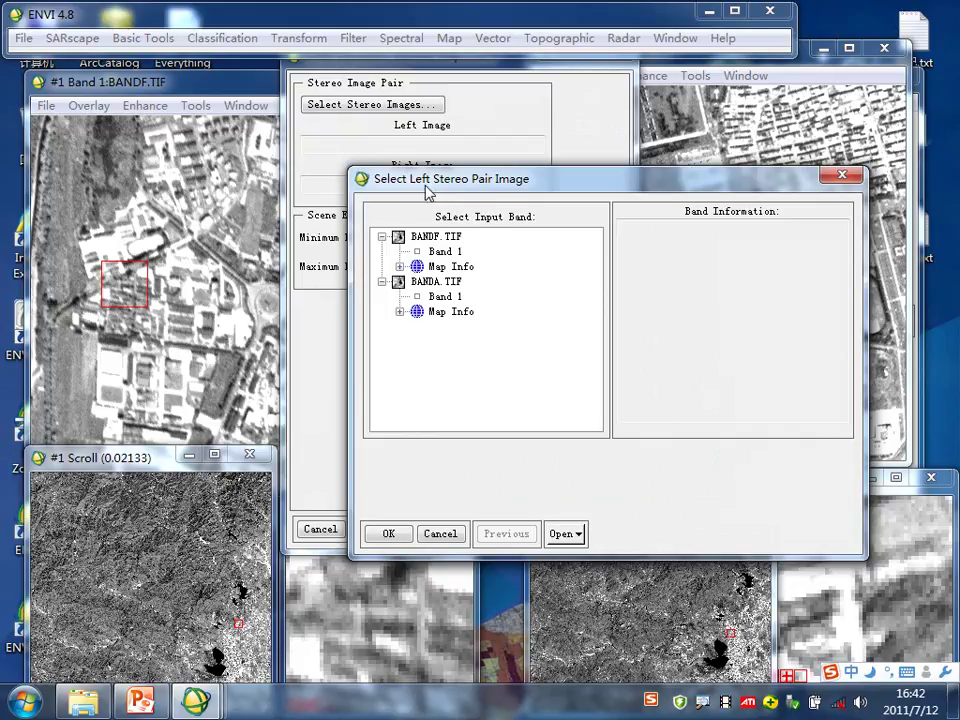
{"action": "left_click", "coordinate": [447, 297]}
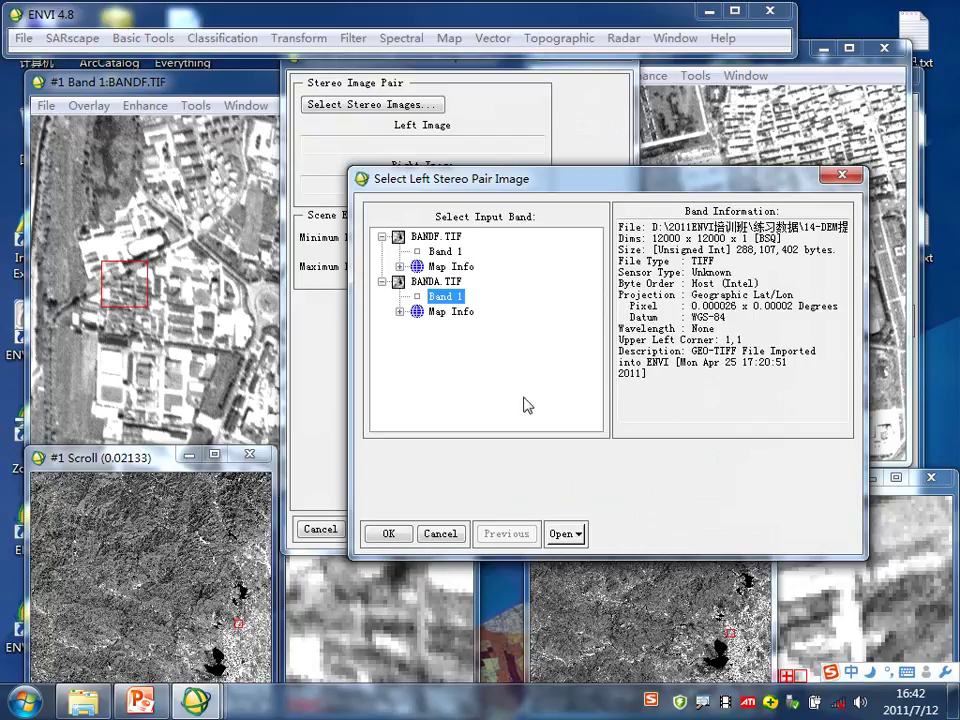
{"action": "left_click", "coordinate": [389, 533]}
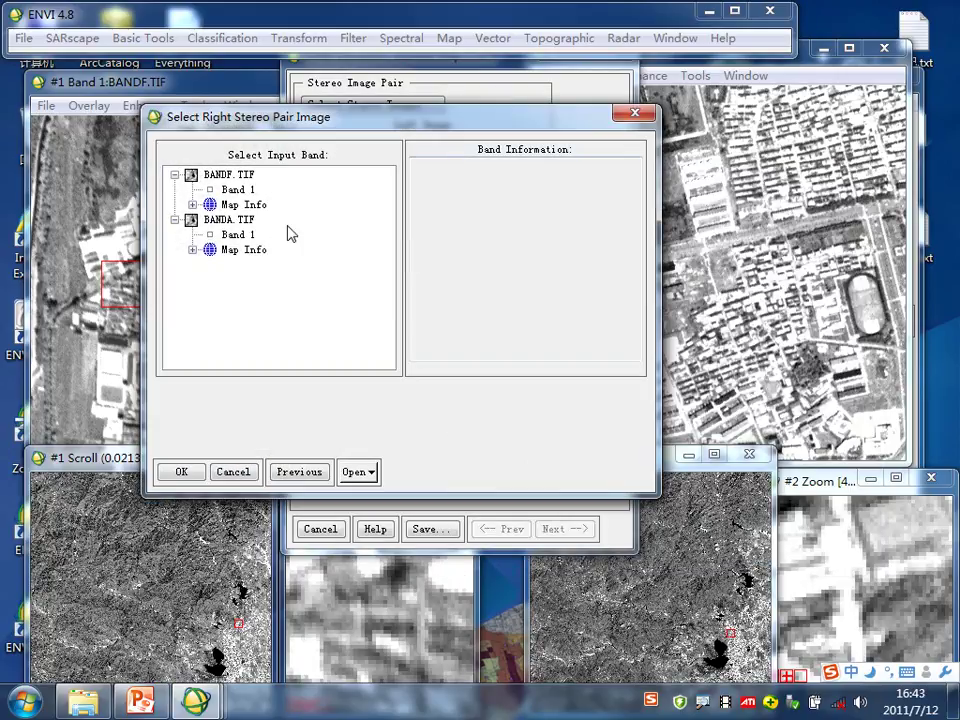
{"action": "left_click", "coordinate": [237, 189]}
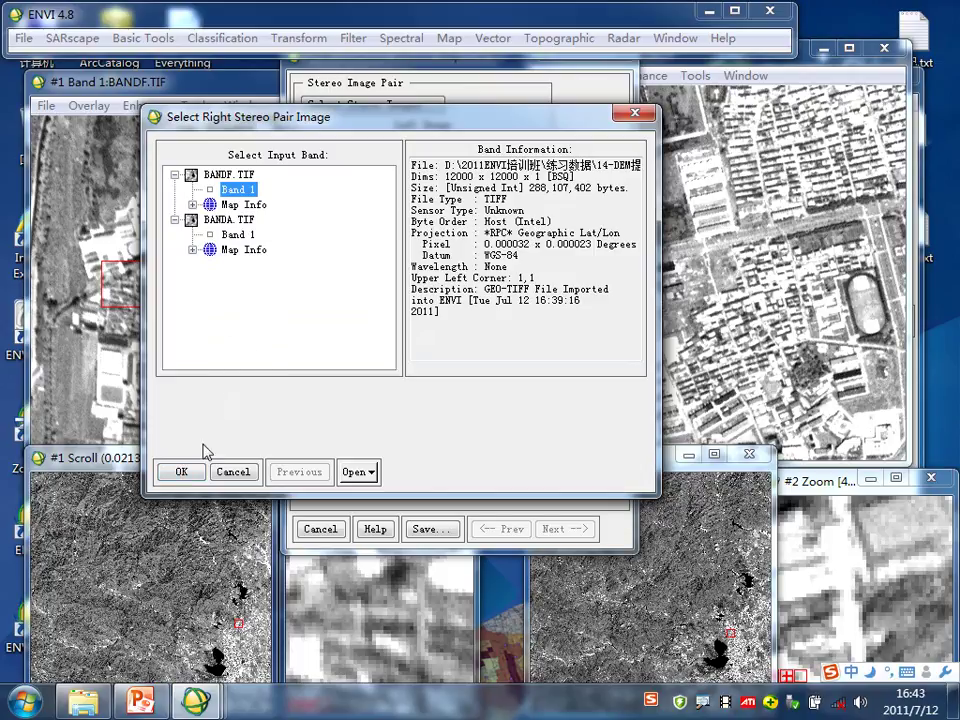
{"action": "left_click", "coordinate": [186, 476]}
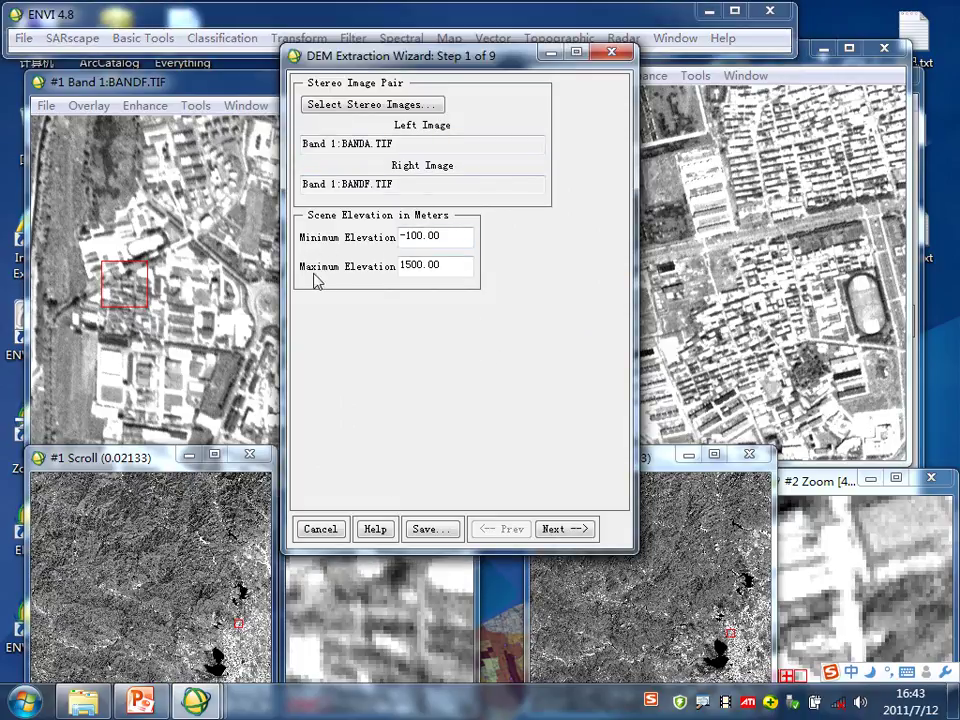
Review the minimum and maximum scene elevations in the wizard and move it beside display #1's image window.
{"action": "mouse_move", "coordinate": [437, 265]}
{"action": "left_mouse_down"}
{"action": "mouse_move", "coordinate": [392, 276]}
{"action": "mouse_move", "coordinate": [381, 319]}
{"action": "left_mouse_up"}
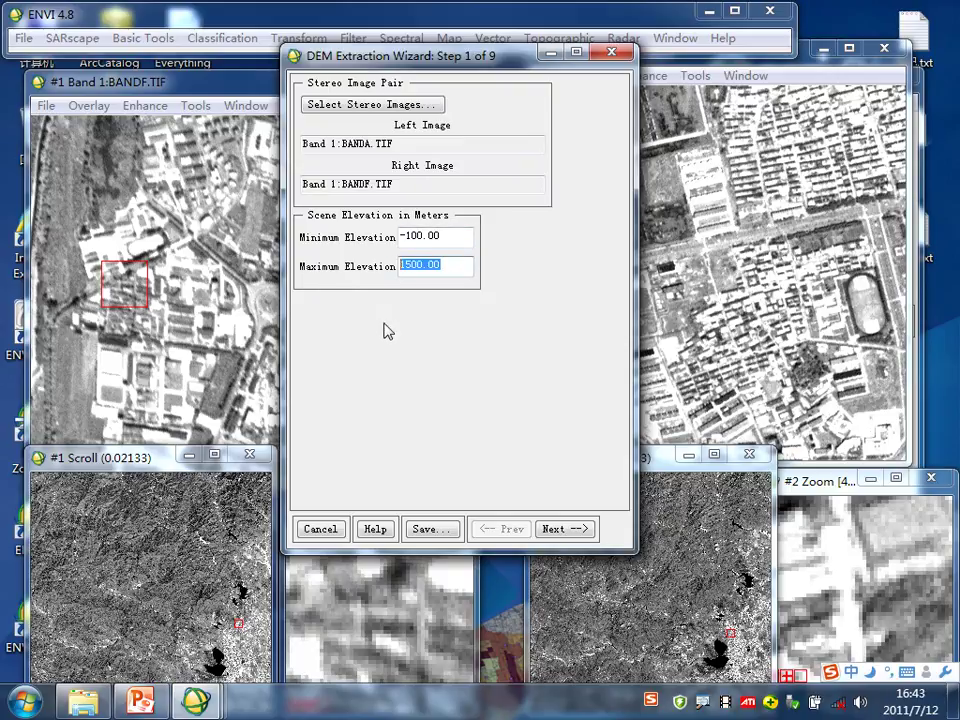
{"action": "left_click", "coordinate": [454, 240]}
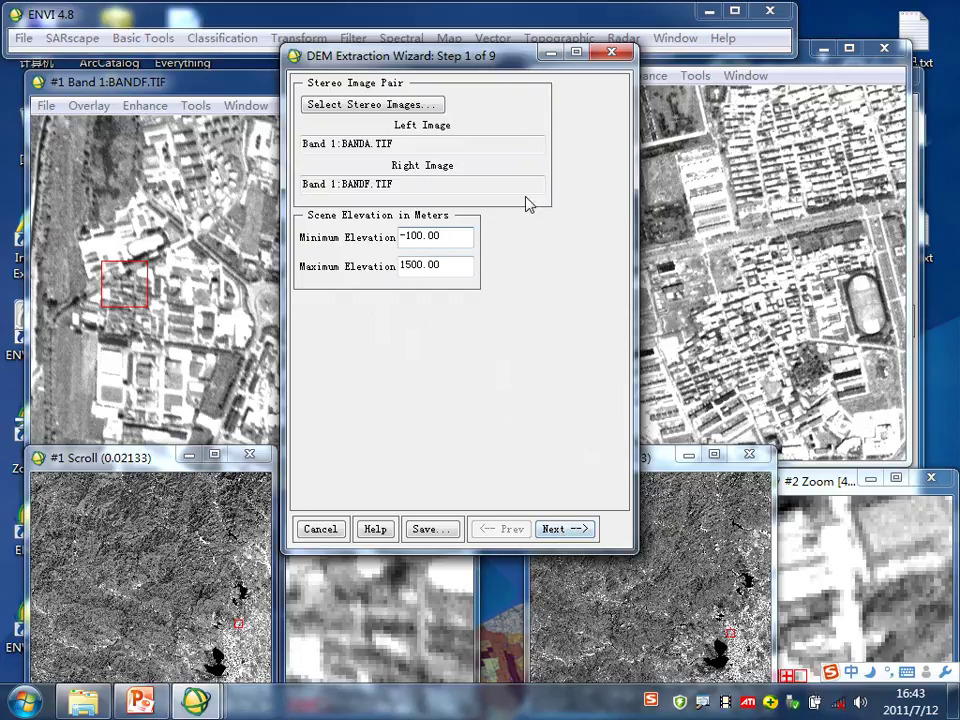
{"action": "left_click_drag", "start_coordinate": [536, 58], "coordinate": [673, 92]}
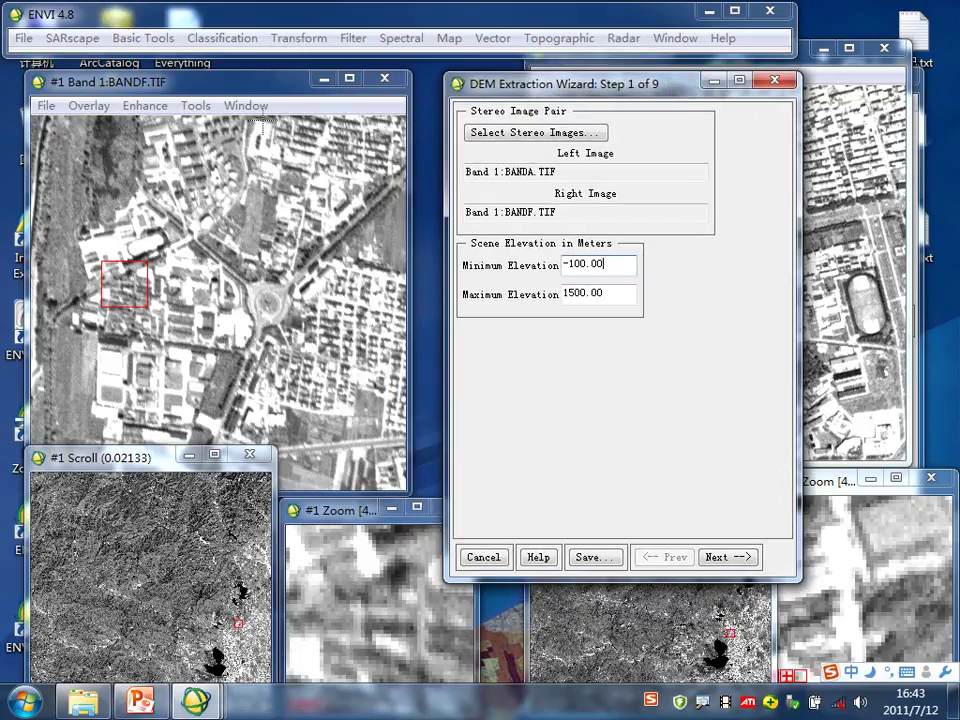
{"action": "left_click", "coordinate": [190, 88]}
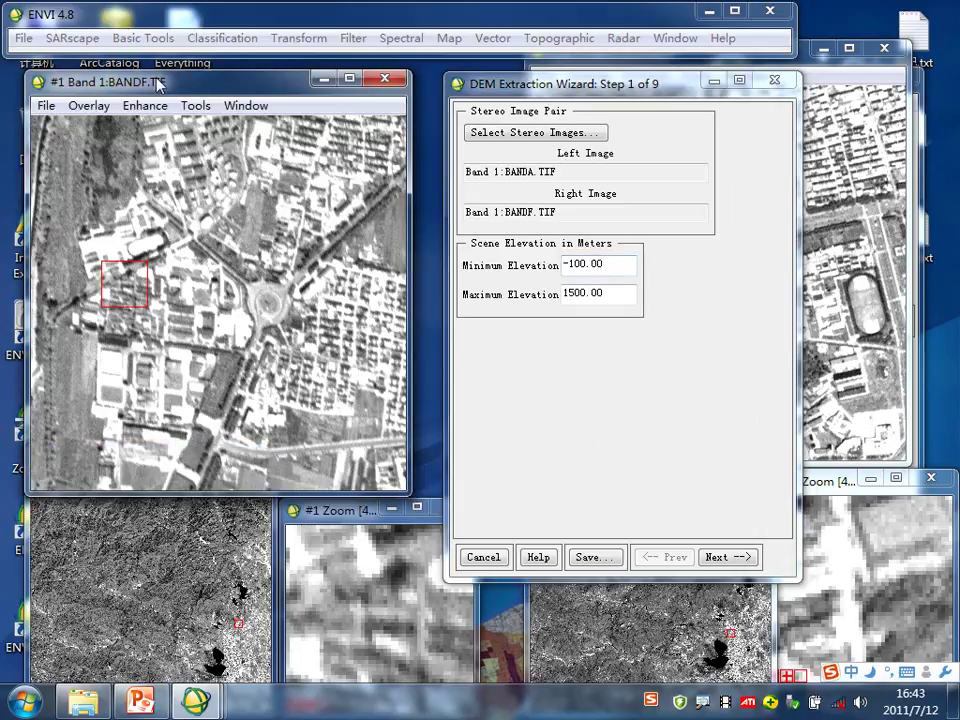
{"action": "left_click", "coordinate": [23, 38]}
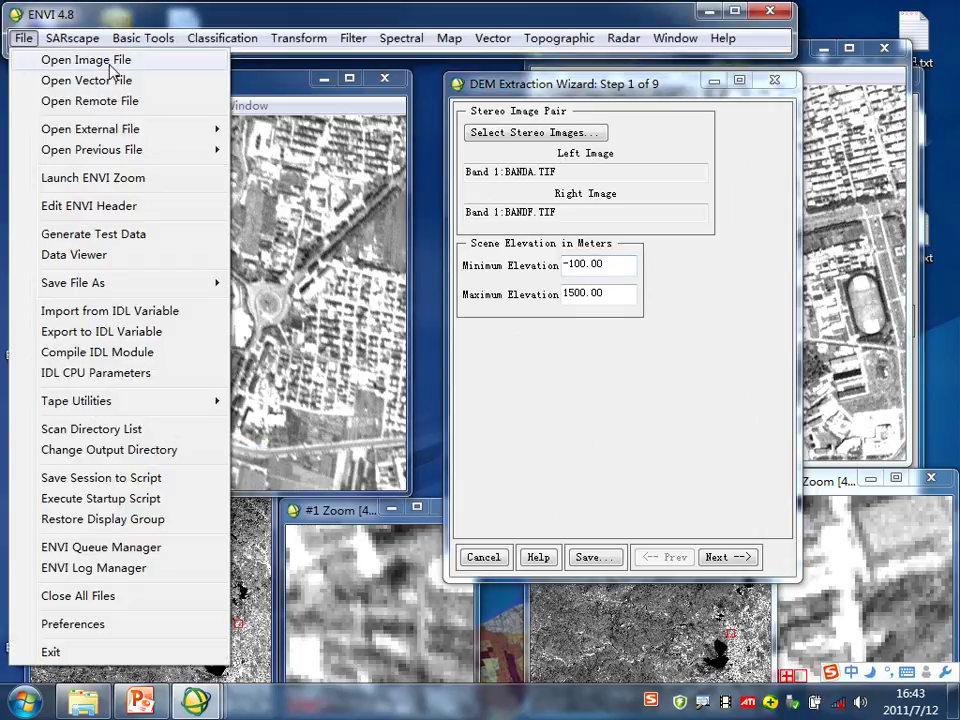
{"action": "left_click", "coordinate": [654, 150]}
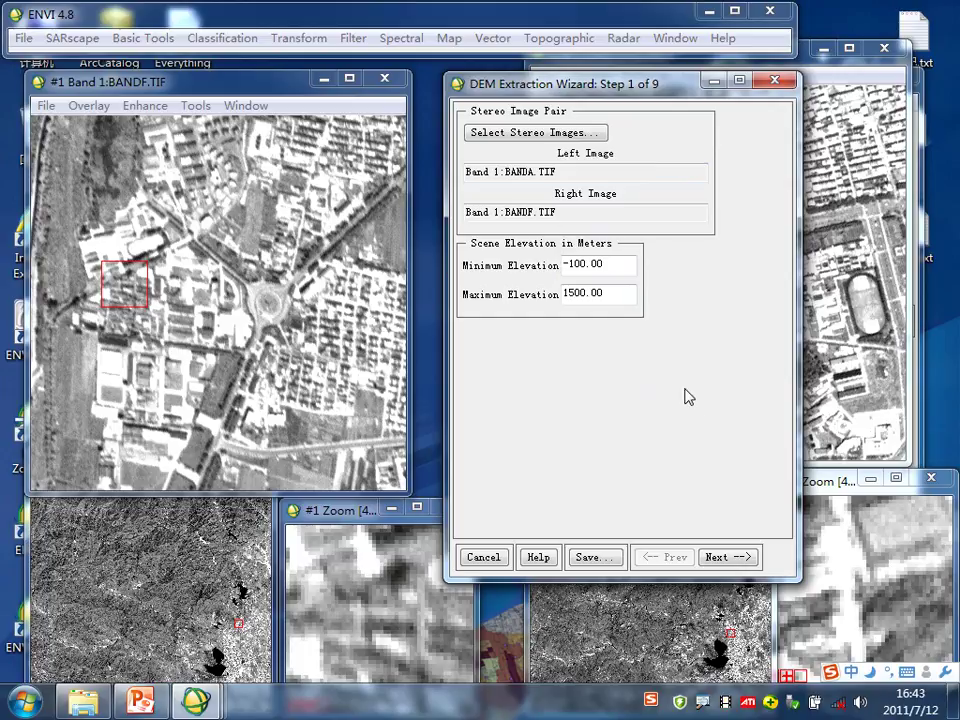
Proceed to the stereo GCP source, look at the option to read GCPs from a file, and choose No GCPs (relative DEM values only).
{"action": "left_click", "coordinate": [741, 559]}
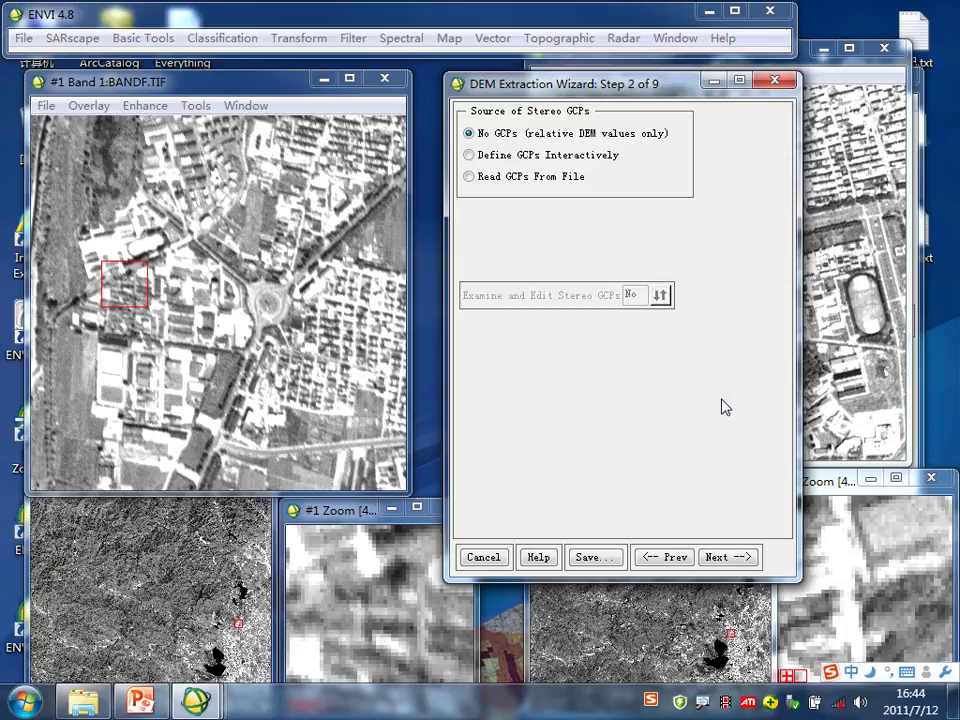
{"action": "left_click", "coordinate": [567, 152]}
{"action": "left_click", "coordinate": [470, 177]}
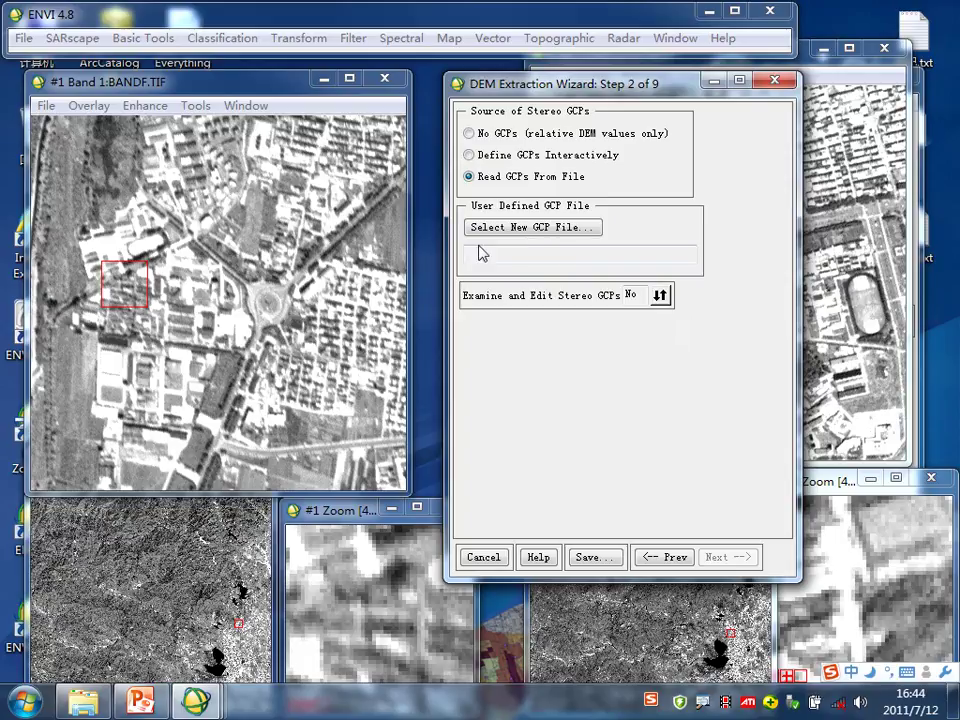
{"action": "left_click", "coordinate": [474, 136]}
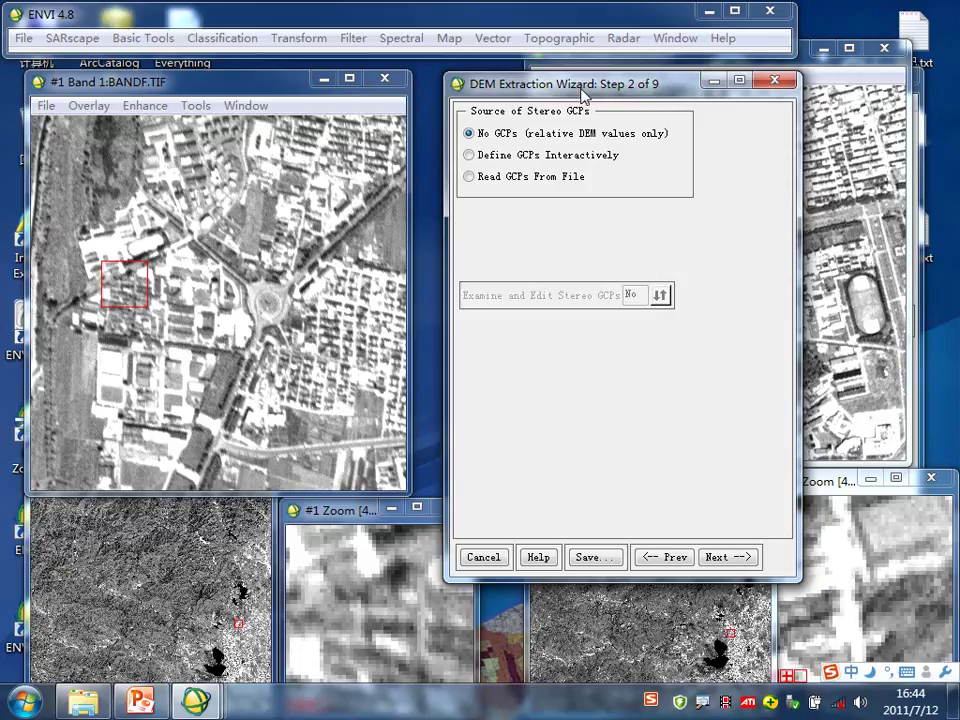
Centre display #1's zoom box on the roundabout to inspect it, repositioning the wizard between the two image windows.
{"action": "left_click_drag", "start_coordinate": [580, 86], "coordinate": [612, 94]}
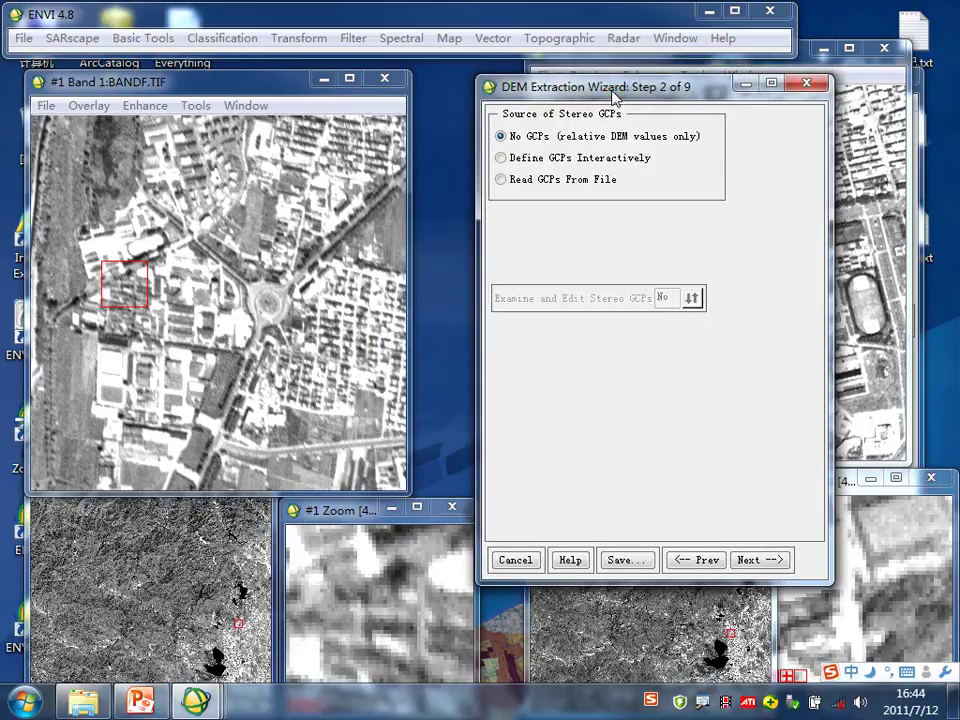
{"action": "left_click", "coordinate": [264, 288]}
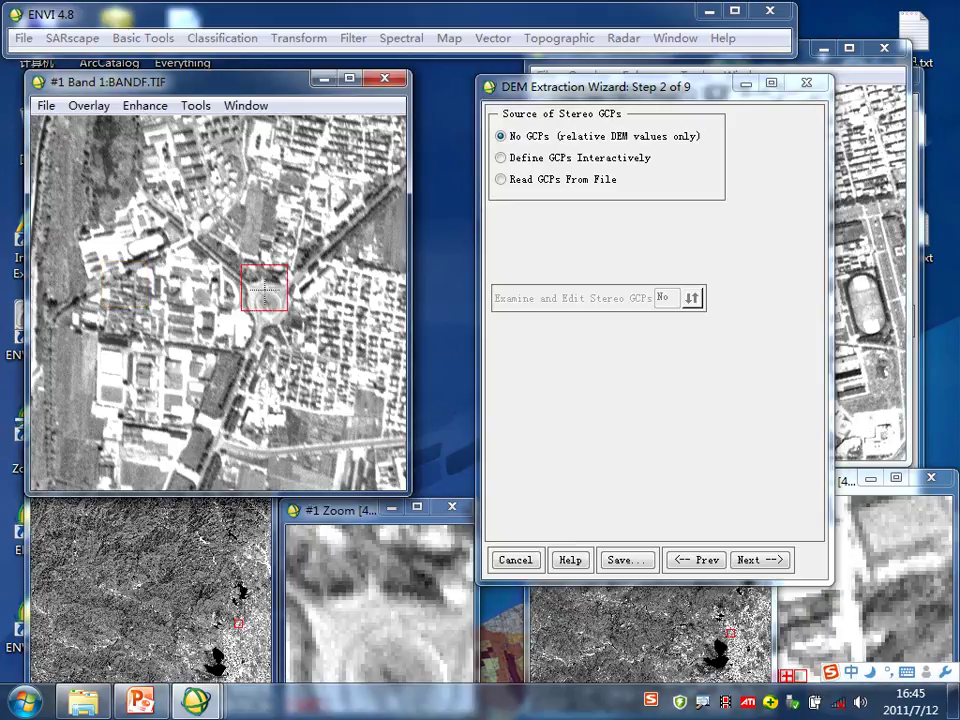
{"action": "left_click", "coordinate": [265, 308]}
{"action": "left_click", "coordinate": [266, 300]}
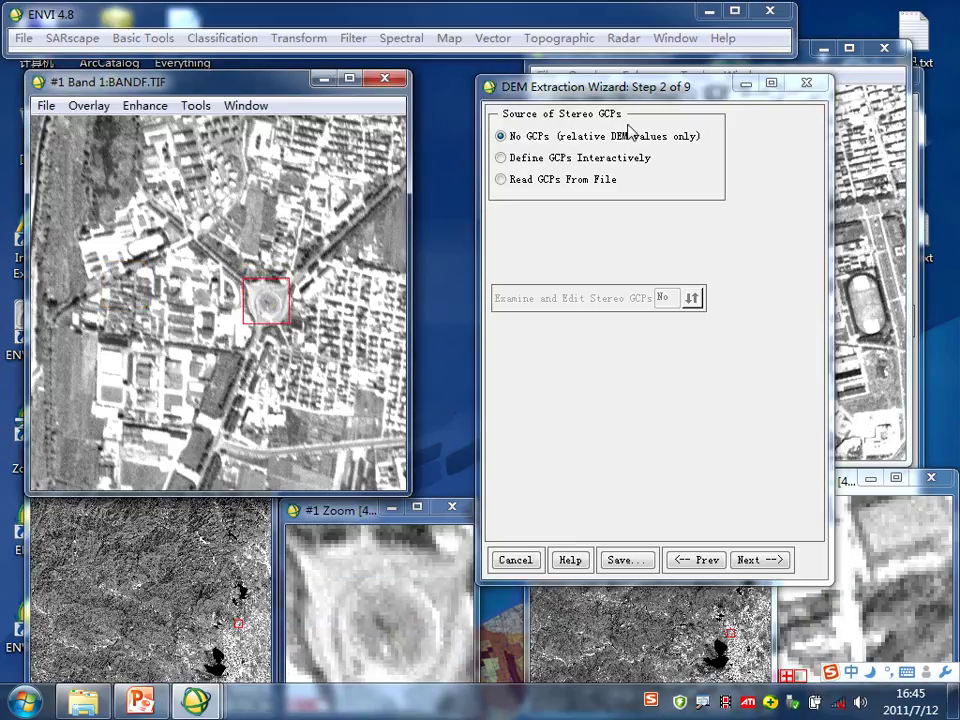
{"action": "left_click_drag", "start_coordinate": [667, 90], "coordinate": [648, 75]}
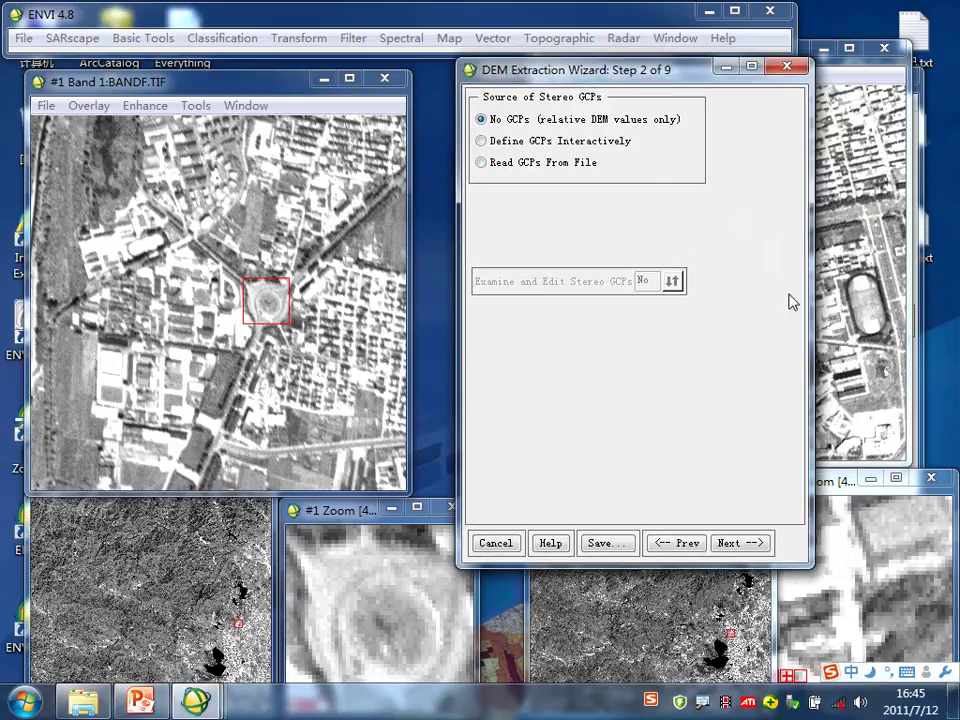
Proceed without GCPs to automatic tie point generation and set 60 tie points with a search window size of 481.
{"action": "left_click", "coordinate": [748, 542]}
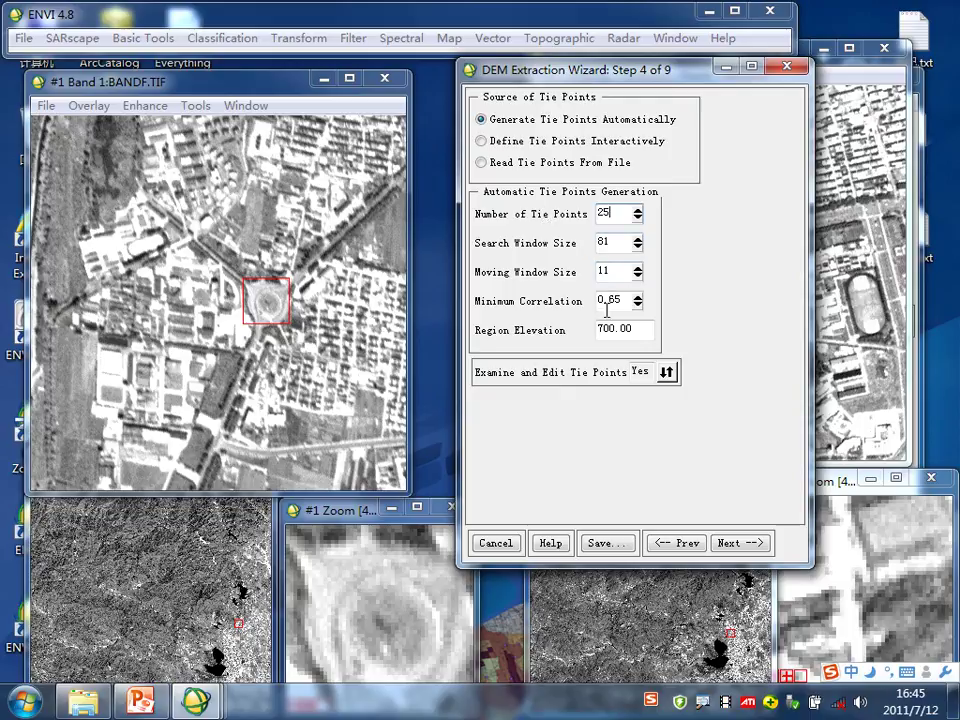
{"action": "double_click", "coordinate": [613, 212]}
{"action": "type", "text": "60"}
{"action": "left_click_drag", "start_coordinate": [612, 240], "coordinate": [584, 243]}
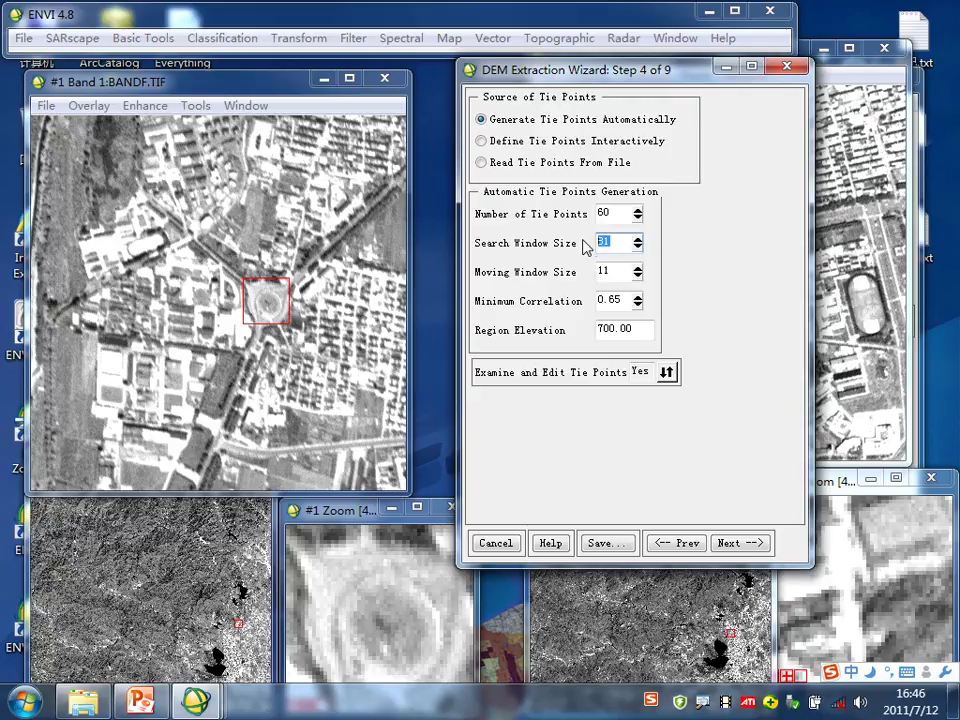
{"action": "type", "text": "51"}
{"action": "left_click", "coordinate": [600, 244]}
{"action": "type", "text": "4"}
Set the tie points' moving window size to 41 and their minimum correlation to 0.70.
{"action": "left_click_drag", "start_coordinate": [612, 268], "coordinate": [581, 275]}
{"action": "type", "text": "41"}
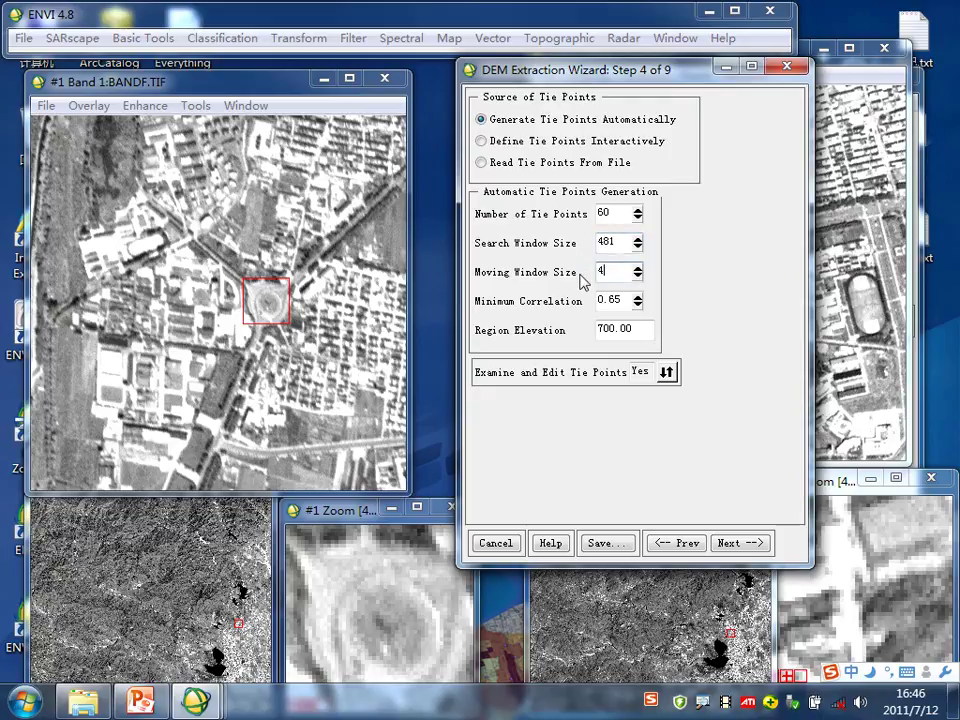
{"action": "left_click", "coordinate": [628, 303]}
{"action": "left_click", "coordinate": [637, 296]}
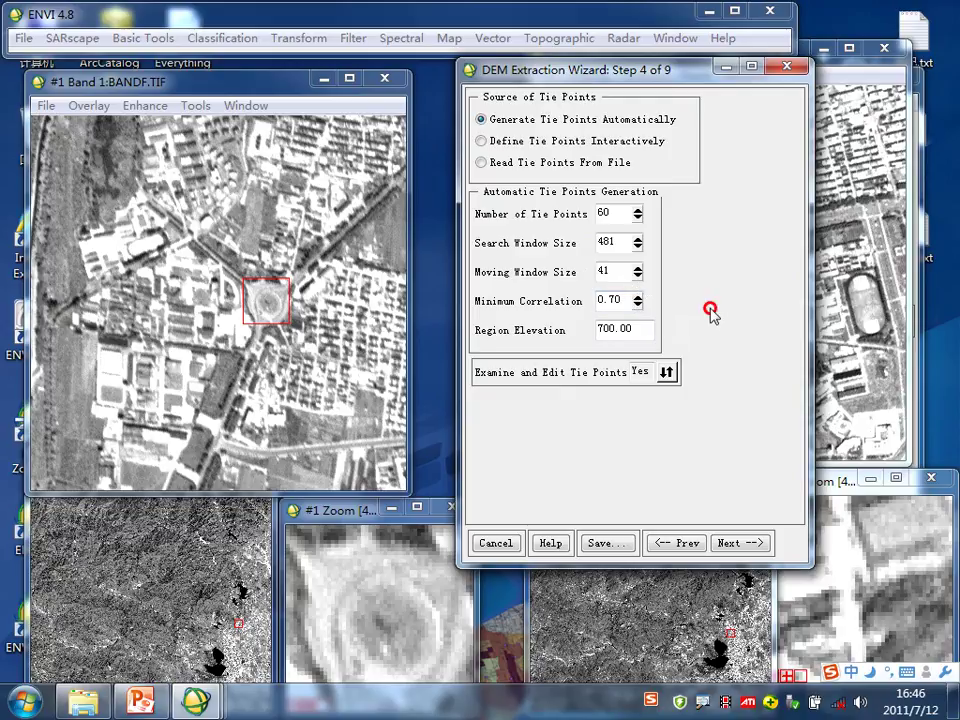
{"action": "left_click_drag", "start_coordinate": [714, 82], "coordinate": [708, 73]}
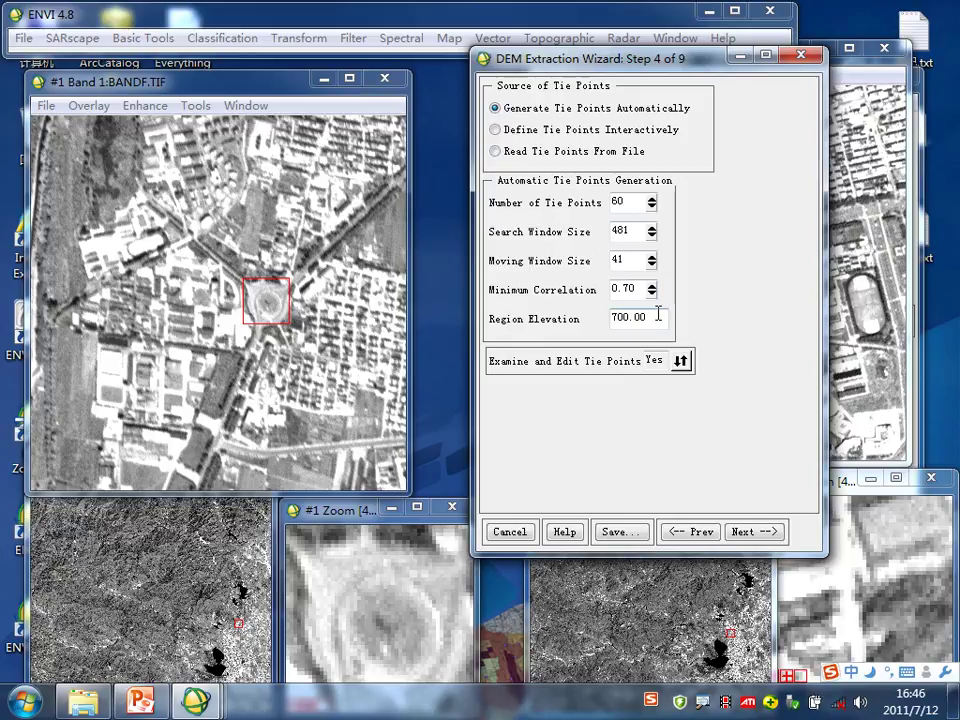
{"action": "left_click", "coordinate": [683, 61]}
{"action": "mouse_move", "coordinate": [683, 61]}
{"action": "left_mouse_down"}
{"action": "mouse_move", "coordinate": [675, 166]}
{"action": "mouse_move", "coordinate": [684, 59]}
{"action": "left_mouse_up"}
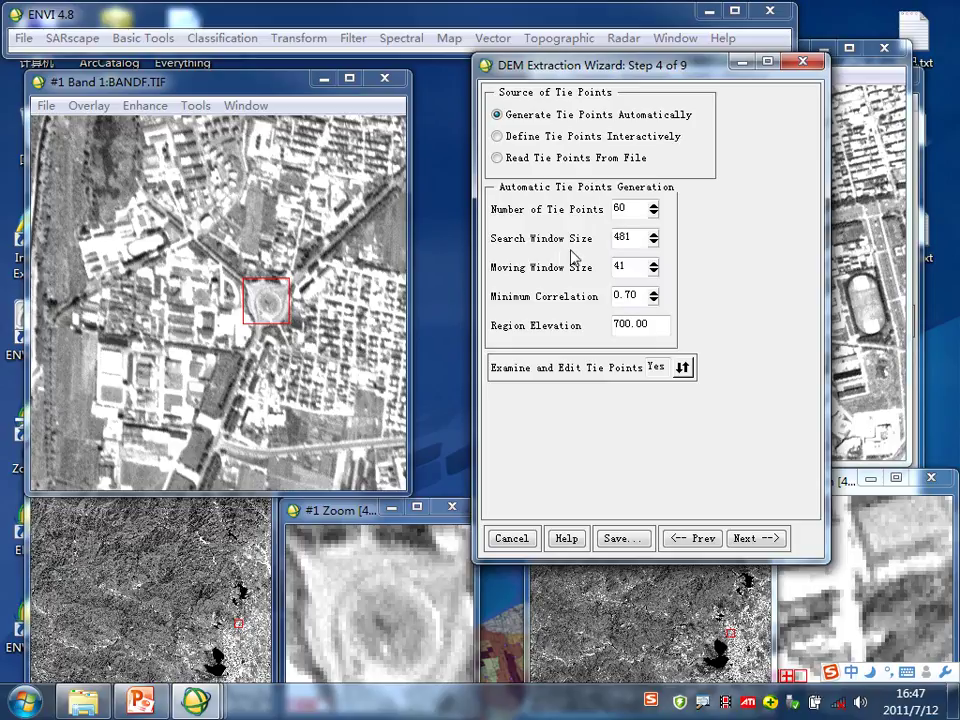
{"action": "left_click", "coordinate": [449, 222]}
{"action": "mouse_move", "coordinate": [148, 87]}
{"action": "left_mouse_down"}
{"action": "mouse_move", "coordinate": [165, 197]}
{"action": "mouse_move", "coordinate": [165, 516]}
{"action": "mouse_move", "coordinate": [176, 565]}
{"action": "left_mouse_up"}
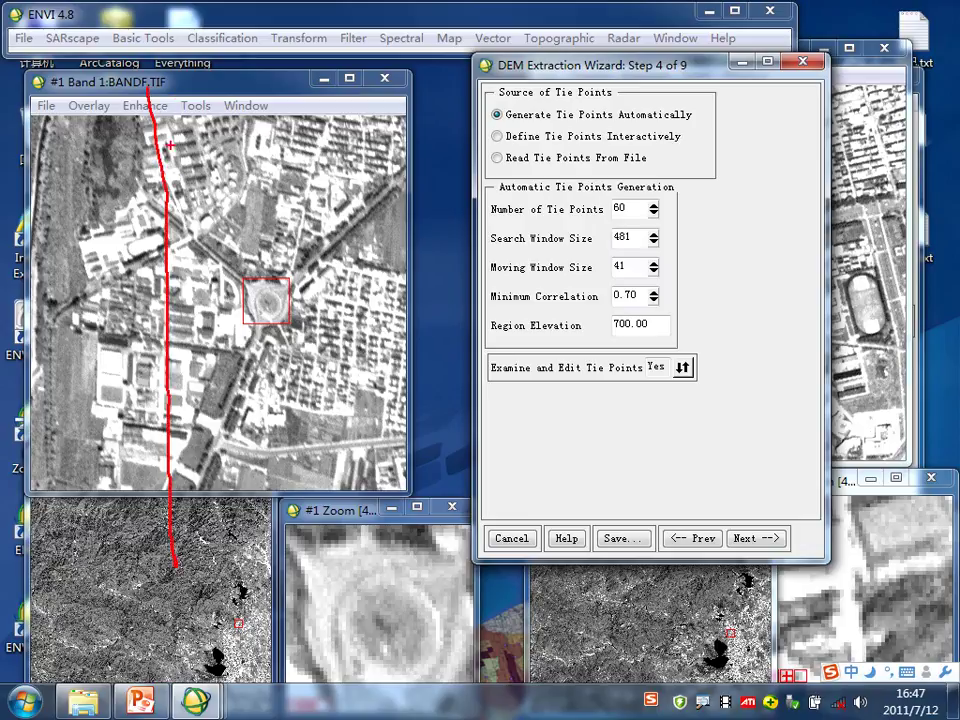
{"action": "mouse_move", "coordinate": [148, 86]}
{"action": "left_mouse_down"}
{"action": "mouse_move", "coordinate": [724, 82]}
{"action": "mouse_move", "coordinate": [842, 365]}
{"action": "mouse_move", "coordinate": [793, 579]}
{"action": "mouse_move", "coordinate": [157, 553]}
{"action": "left_mouse_up"}
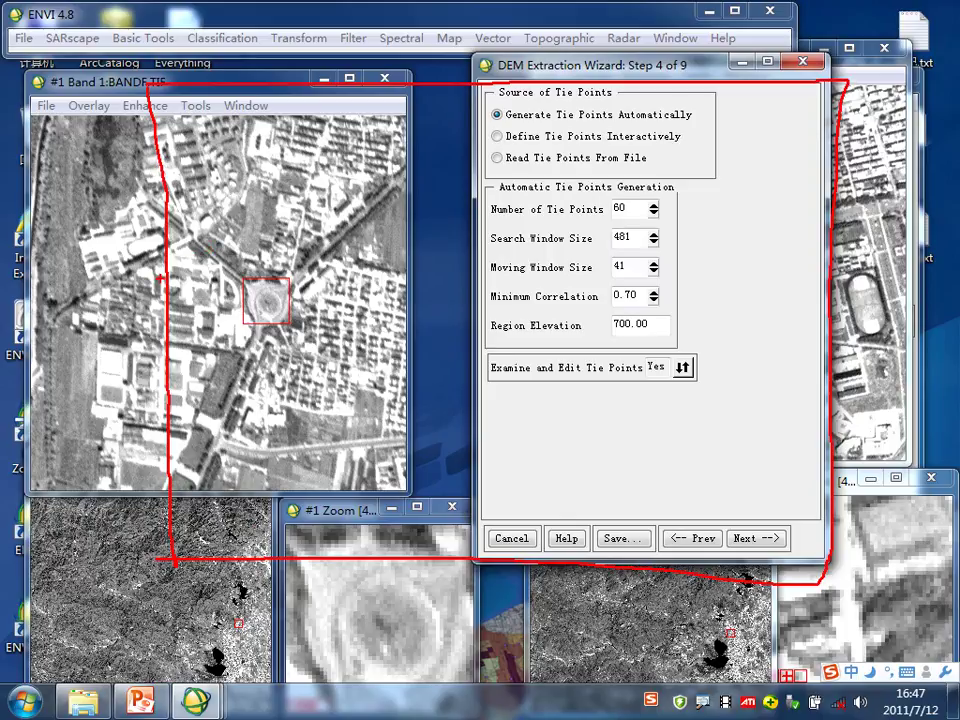
{"action": "left_click_drag", "start_coordinate": [165, 317], "coordinate": [831, 326]}
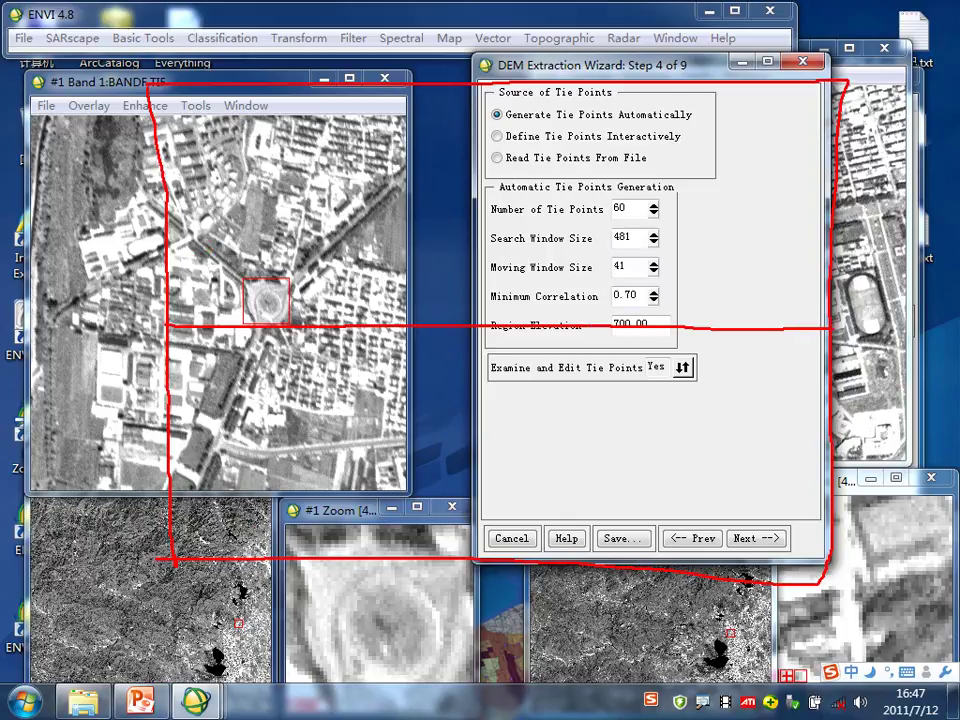
{"action": "left_click_drag", "start_coordinate": [489, 86], "coordinate": [487, 567]}
{"action": "left_click_drag", "start_coordinate": [238, 126], "coordinate": [200, 193]}
{"action": "left_click_drag", "start_coordinate": [334, 160], "coordinate": [275, 250]}
{"action": "left_click_drag", "start_coordinate": [389, 206], "coordinate": [358, 265]}
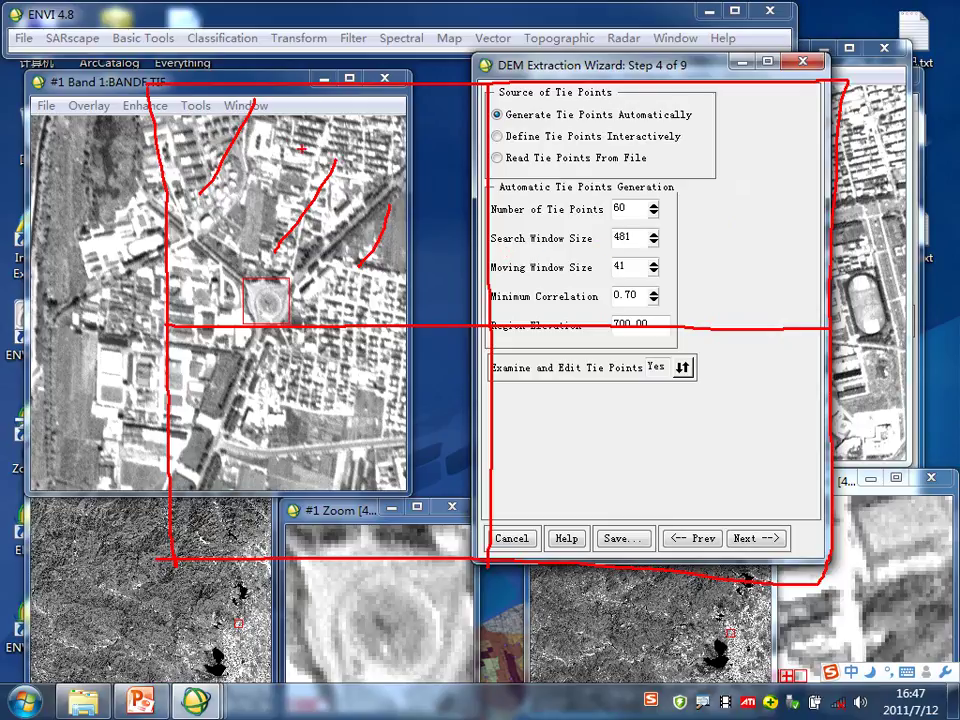
{"action": "left_click_drag", "start_coordinate": [380, 180], "coordinate": [355, 255]}
{"action": "left_click_drag", "start_coordinate": [290, 142], "coordinate": [256, 196]}
{"action": "left_click_drag", "start_coordinate": [287, 90], "coordinate": [305, 550]}
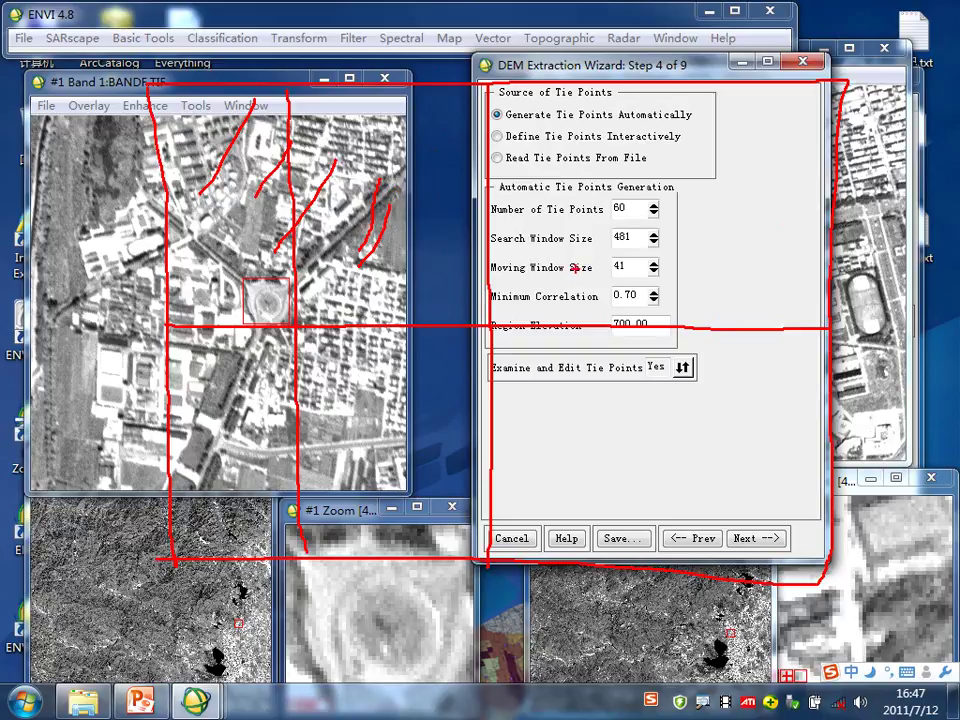
{"action": "key", "text": "Escape"}
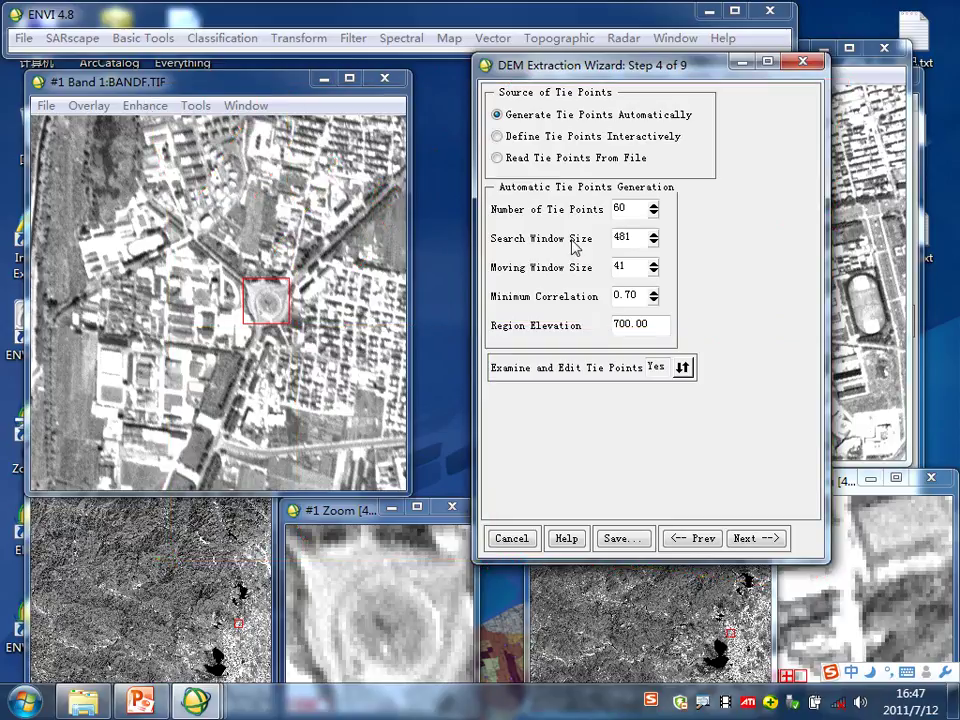
Move the wizard out of the way and arrange the image windows of displays #1 and #2 side by side.
{"action": "left_click_drag", "start_coordinate": [695, 64], "coordinate": [708, 468]}
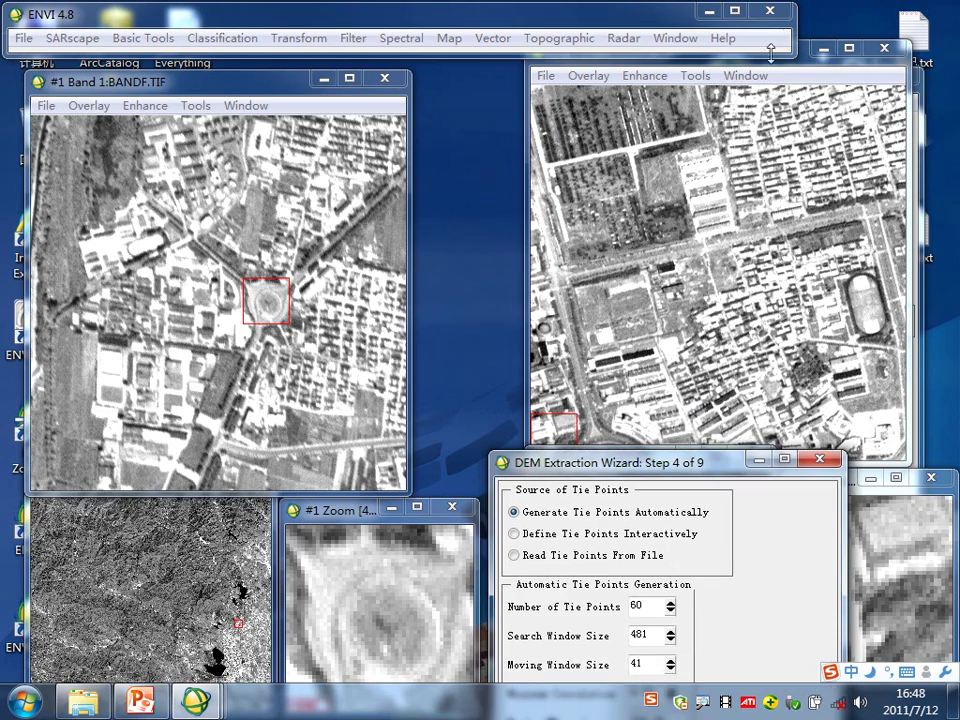
{"action": "left_click_drag", "start_coordinate": [797, 71], "coordinate": [776, 40]}
{"action": "left_click_drag", "start_coordinate": [362, 88], "coordinate": [409, 45]}
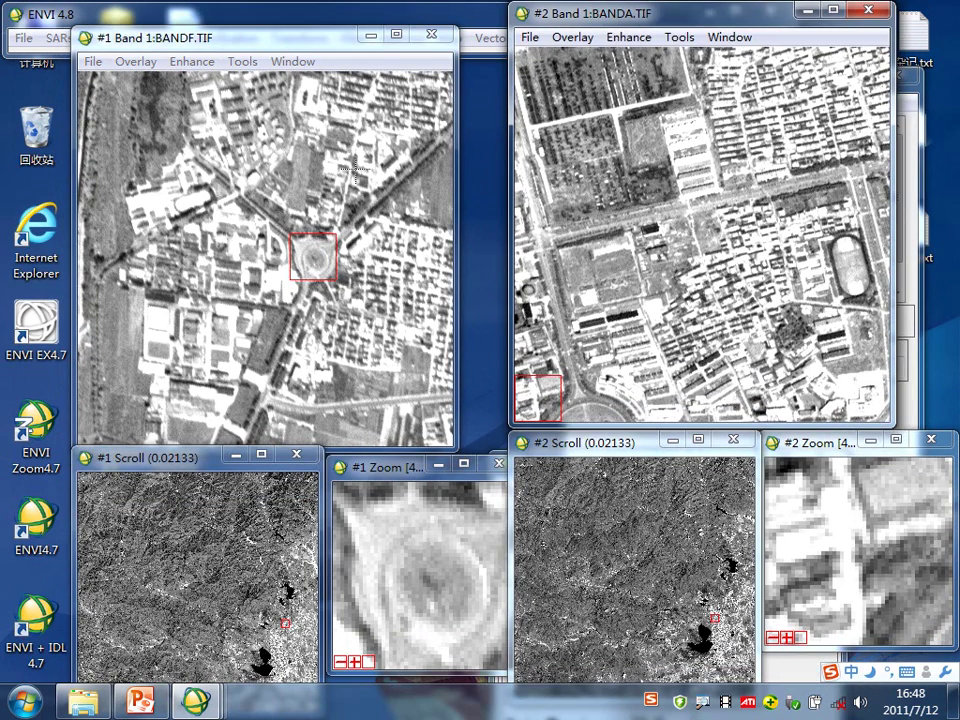
Geographically link displays #1 and #2 by switching both on.
{"action": "left_click", "coordinate": [350, 167]}
{"action": "right_click", "coordinate": [338, 163]}
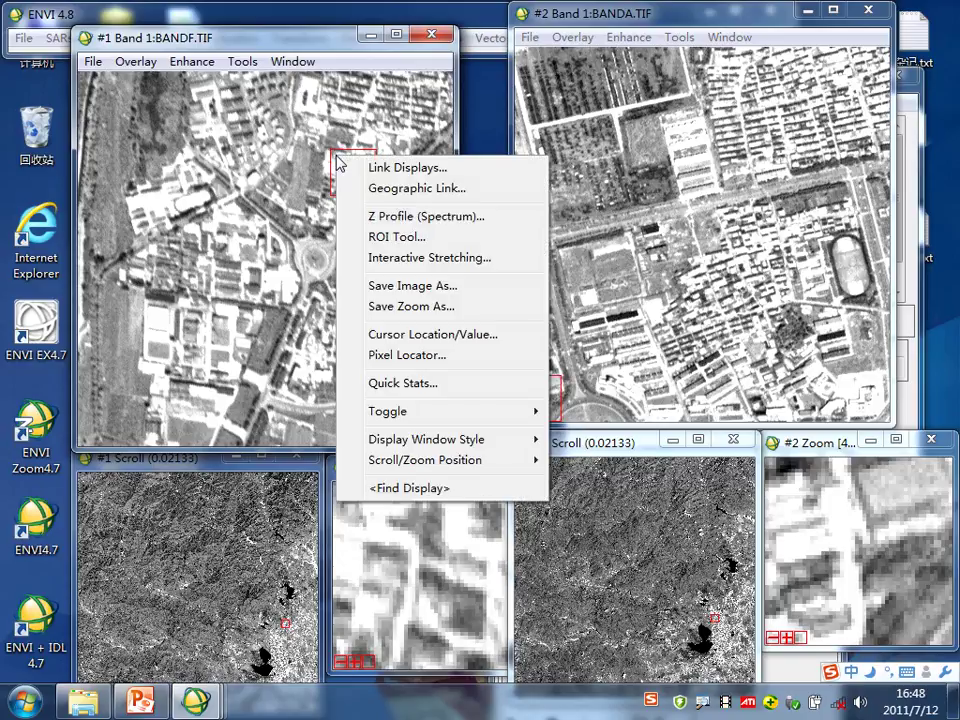
{"action": "left_click", "coordinate": [381, 188]}
{"action": "left_click", "coordinate": [449, 352]}
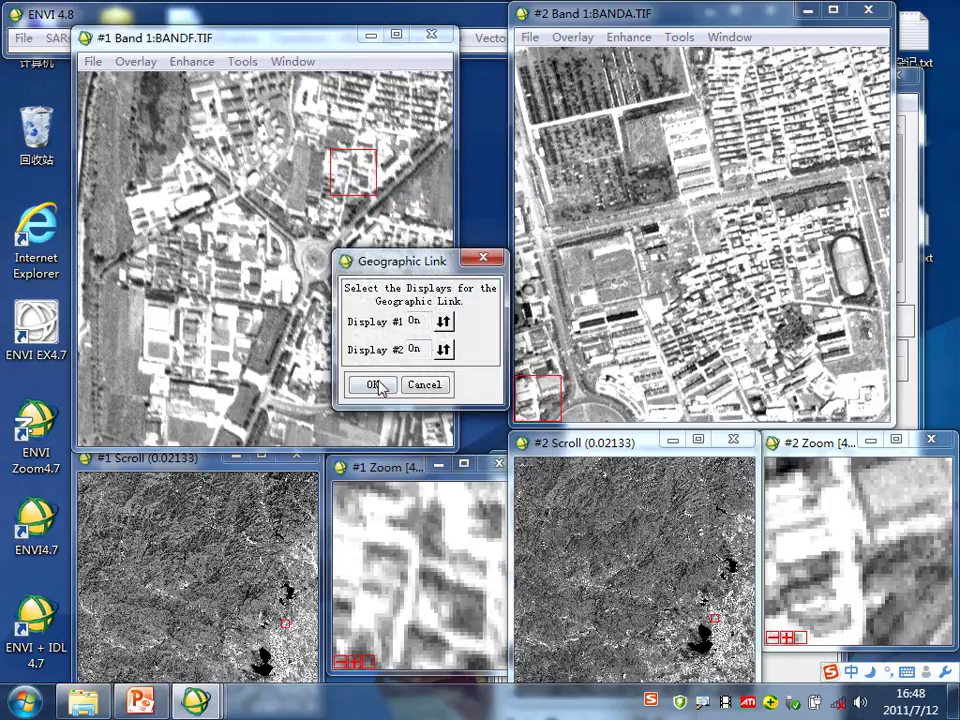
{"action": "left_click", "coordinate": [372, 384]}
Compare ground positions in the linked displays at the roundabout and at the tip of the peninsula in the northern lake.
{"action": "left_click", "coordinate": [327, 256]}
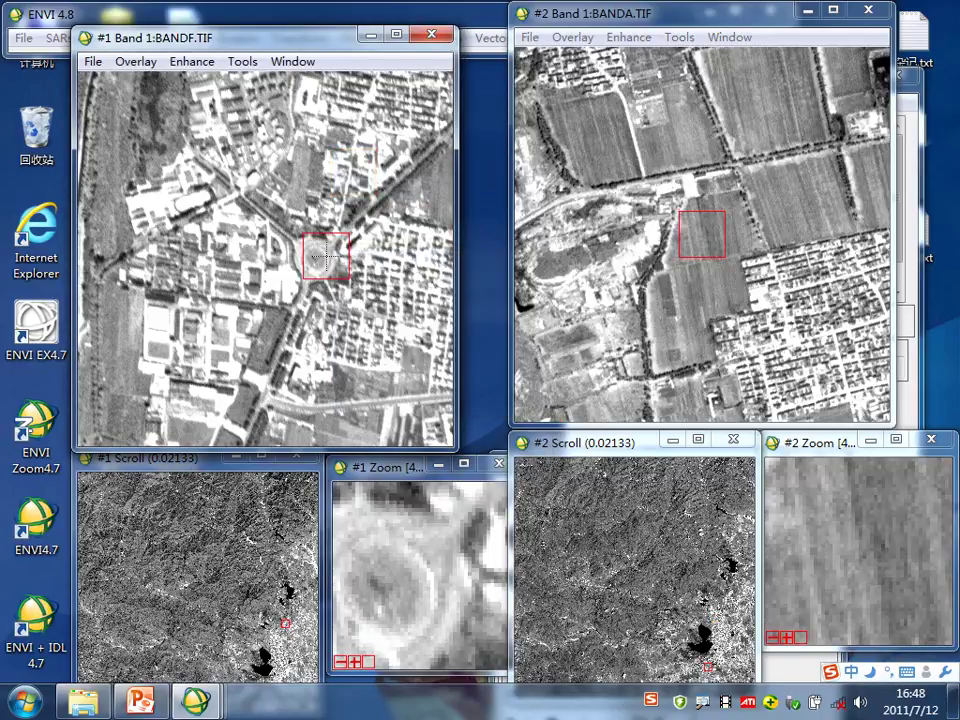
{"action": "left_click_drag", "start_coordinate": [327, 256], "coordinate": [308, 253]}
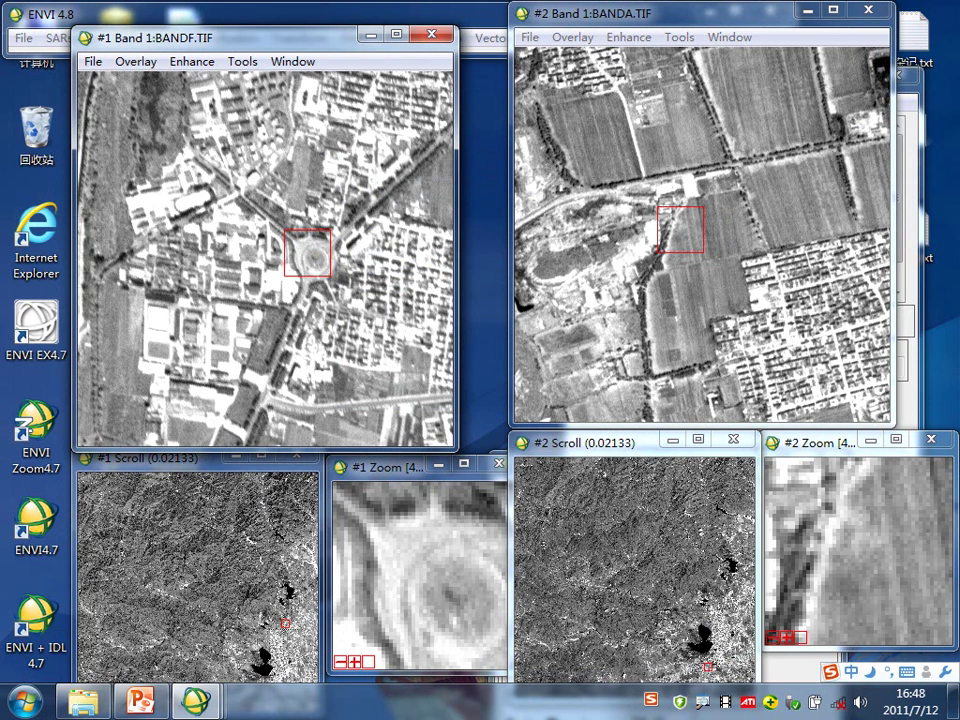
{"action": "left_click", "coordinate": [287, 600]}
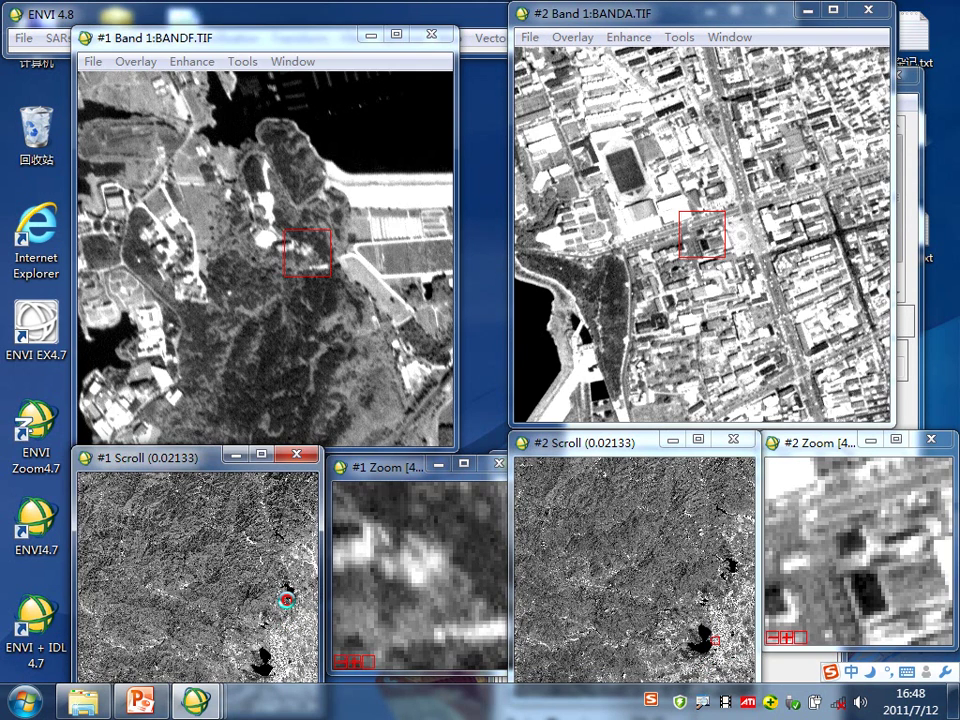
{"action": "left_click_drag", "start_coordinate": [287, 600], "coordinate": [284, 595]}
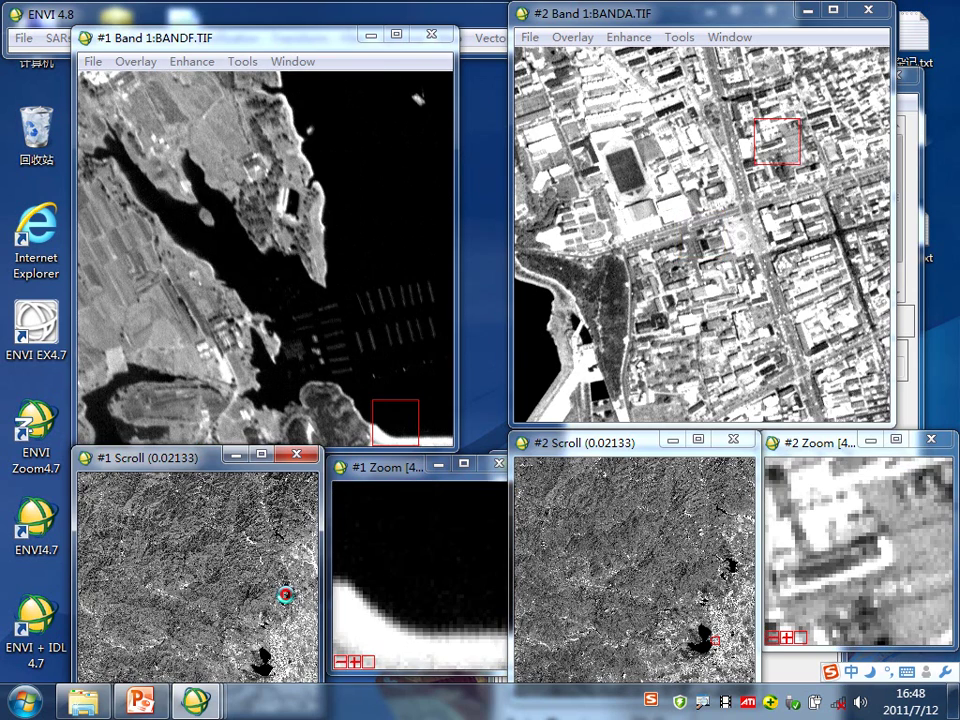
{"action": "left_click", "coordinate": [326, 285]}
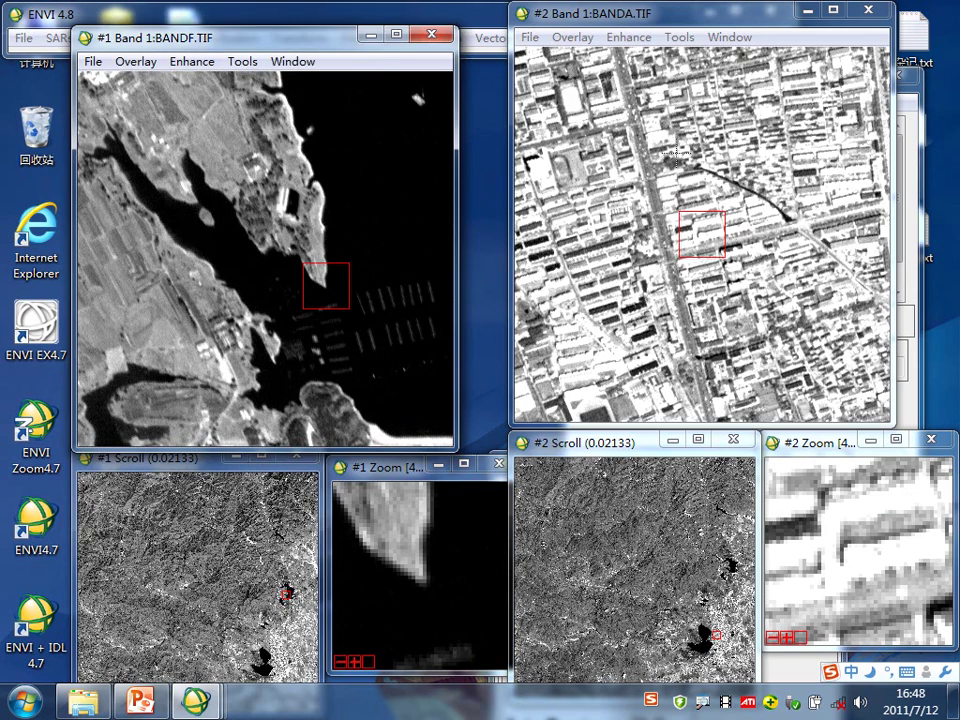
Widen display #2's image window to show more of BANDA.TIF and rearrange both image windows.
{"action": "left_click_drag", "start_coordinate": [680, 5], "coordinate": [700, 5]}
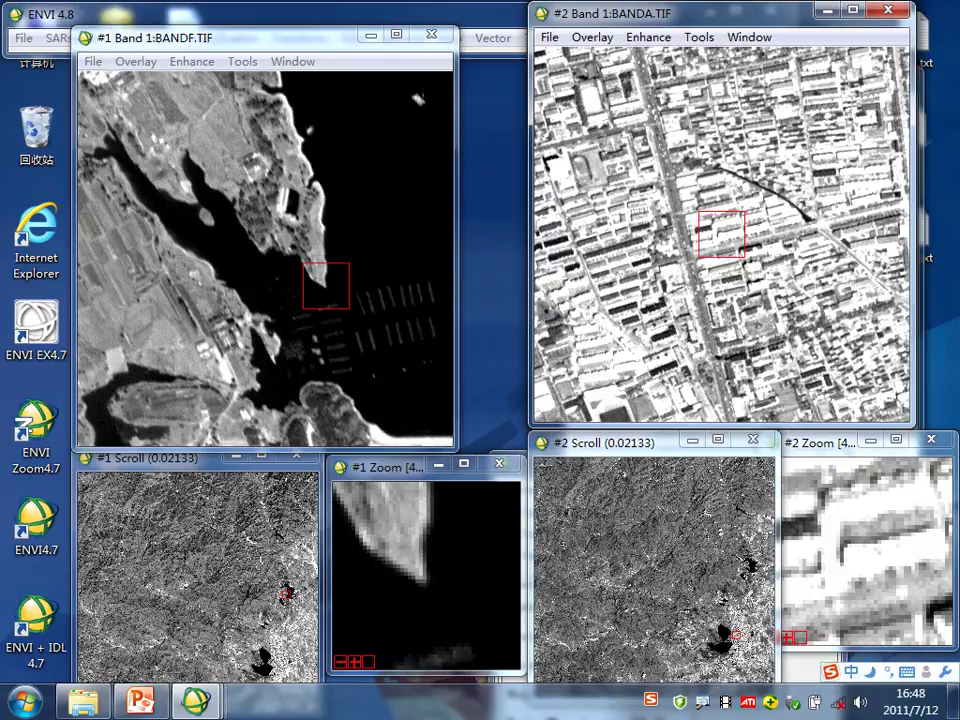
{"action": "left_click_drag", "start_coordinate": [531, 388], "coordinate": [399, 388]}
{"action": "left_click_drag", "start_coordinate": [268, 37], "coordinate": [212, 34]}
{"action": "left_click_drag", "start_coordinate": [582, 20], "coordinate": [626, 27]}
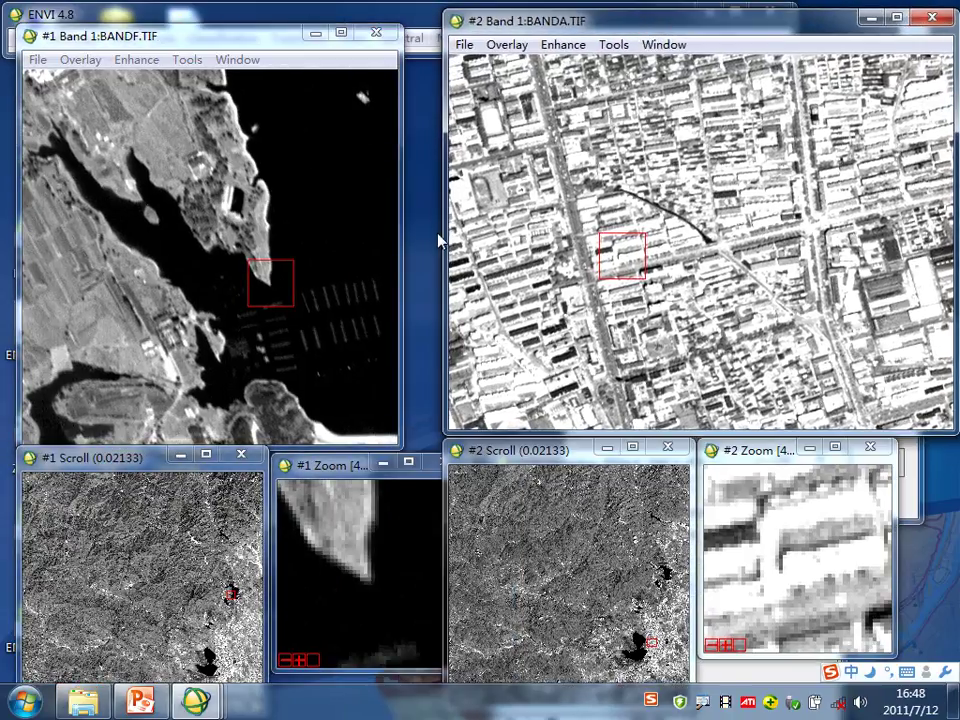
{"action": "left_click_drag", "start_coordinate": [443, 218], "coordinate": [304, 214]}
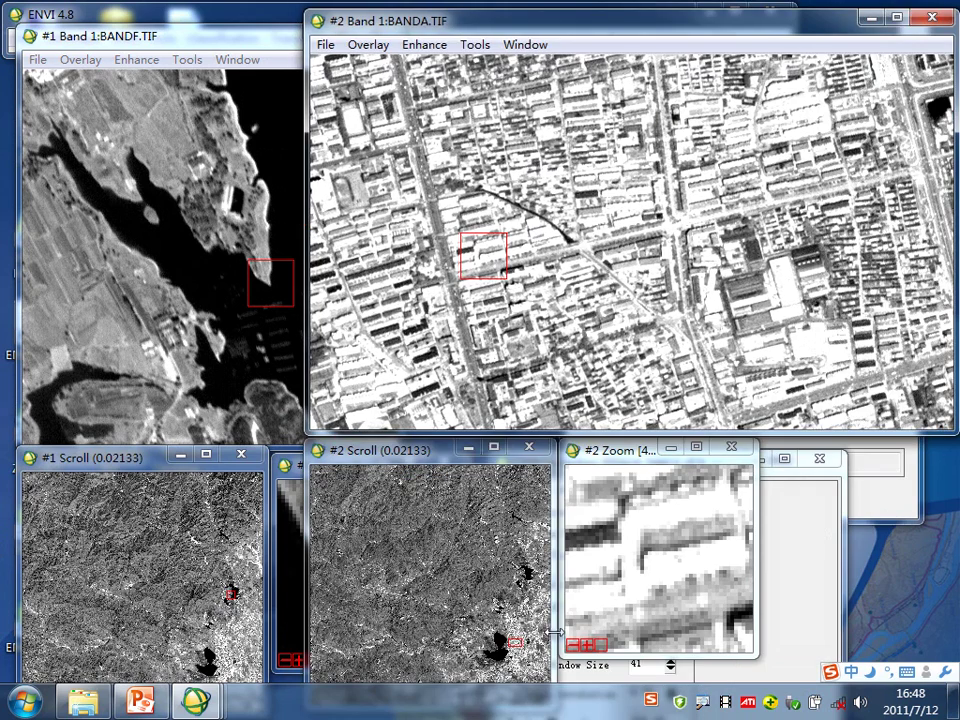
Examine the southern lake's shore and the adjacent built-up area in display #2's enlarged image.
{"action": "left_click", "coordinate": [507, 642]}
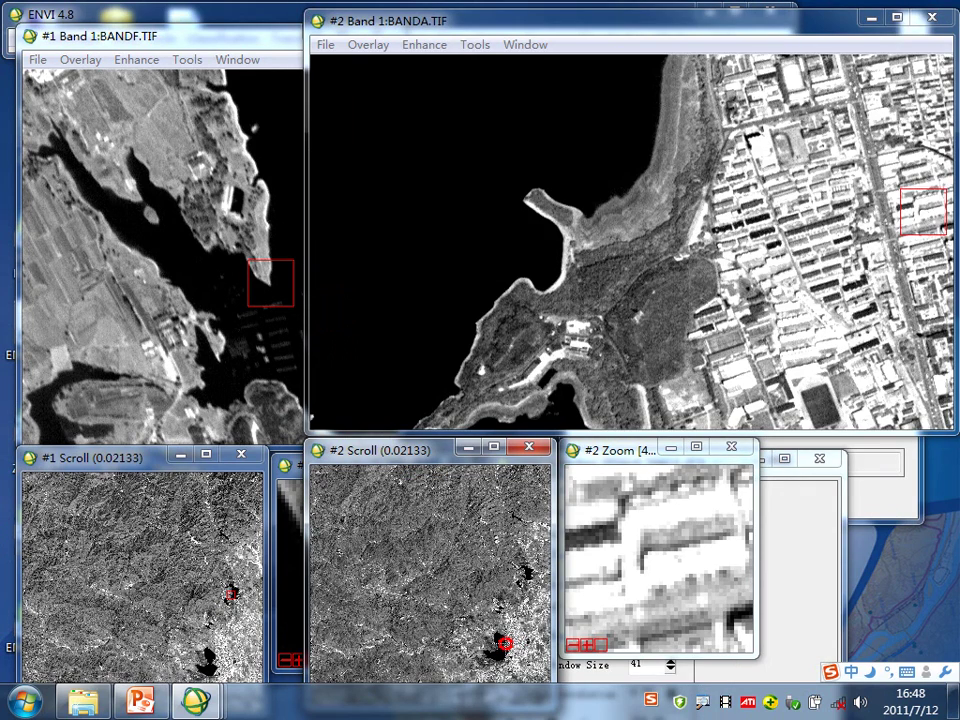
{"action": "left_click", "coordinate": [507, 654]}
{"action": "left_click", "coordinate": [500, 647]}
{"action": "left_click", "coordinate": [494, 640]}
{"action": "left_click", "coordinate": [500, 644]}
{"action": "left_click", "coordinate": [513, 641]}
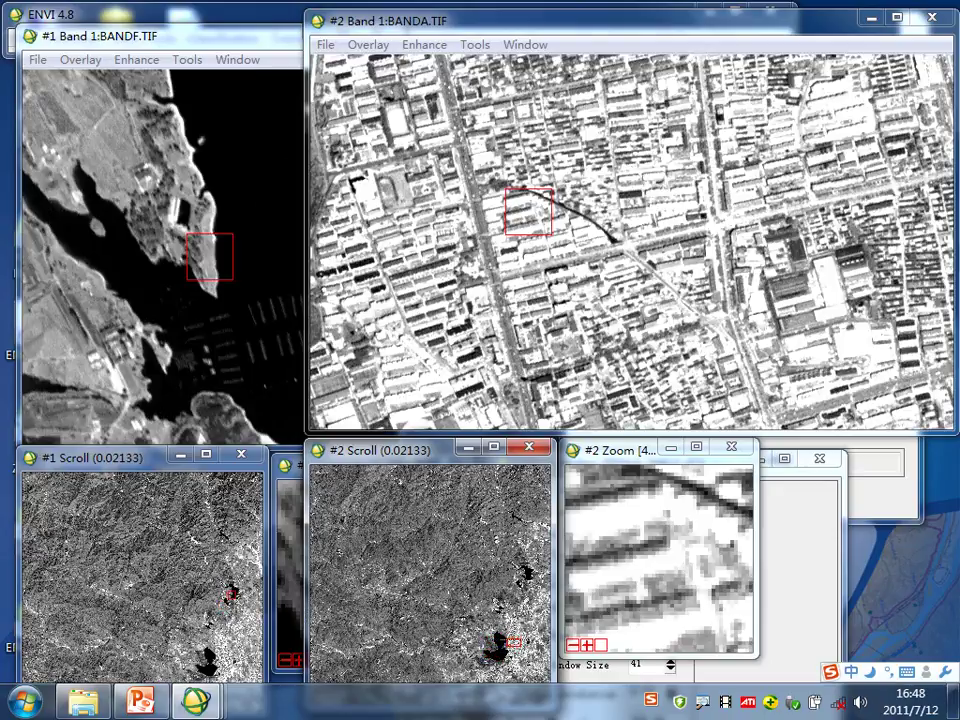
Bring display #1's image window forward and view the built-up area beside the southern lake for comparison with display #2.
{"action": "left_click_drag", "start_coordinate": [270, 32], "coordinate": [296, 43]}
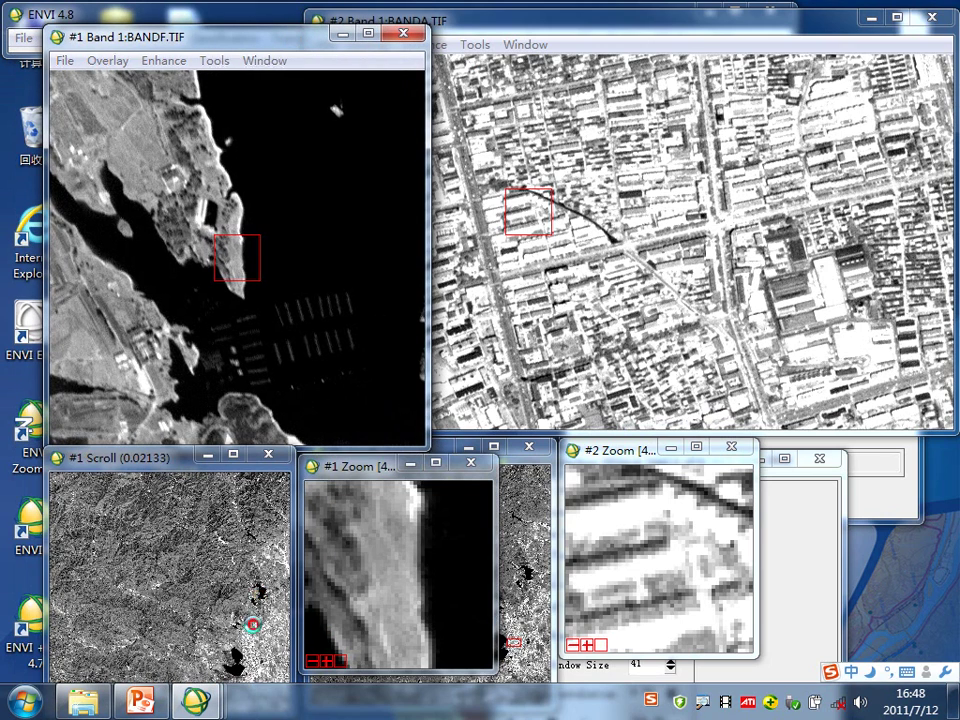
{"action": "left_click", "coordinate": [250, 621]}
{"action": "left_click", "coordinate": [246, 654]}
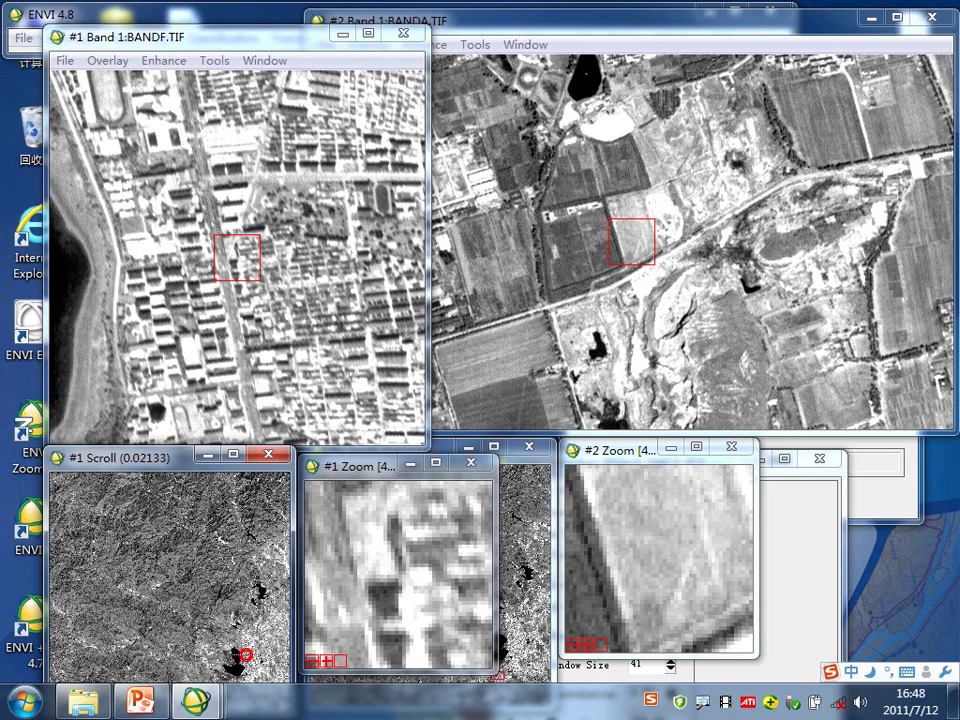
View another area beside the northern lake in the linked displays, and minimize the BANDF.TIF and BANDA.TIF image windows.
{"action": "left_click", "coordinate": [208, 277]}
{"action": "left_click", "coordinate": [245, 580]}
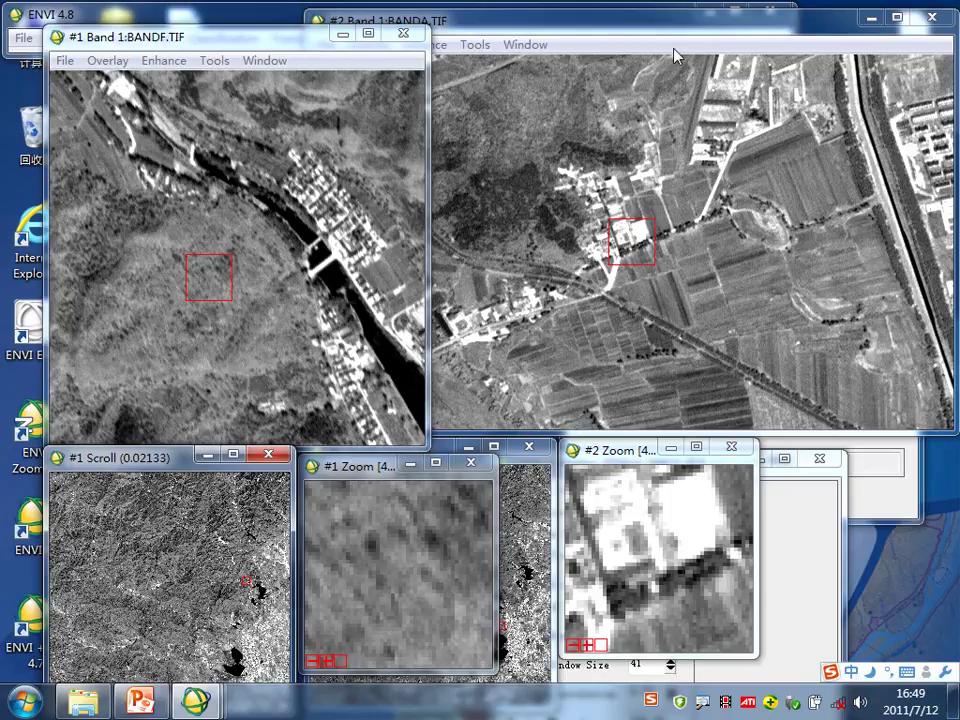
{"action": "left_click", "coordinate": [340, 37]}
{"action": "left_click", "coordinate": [872, 17]}
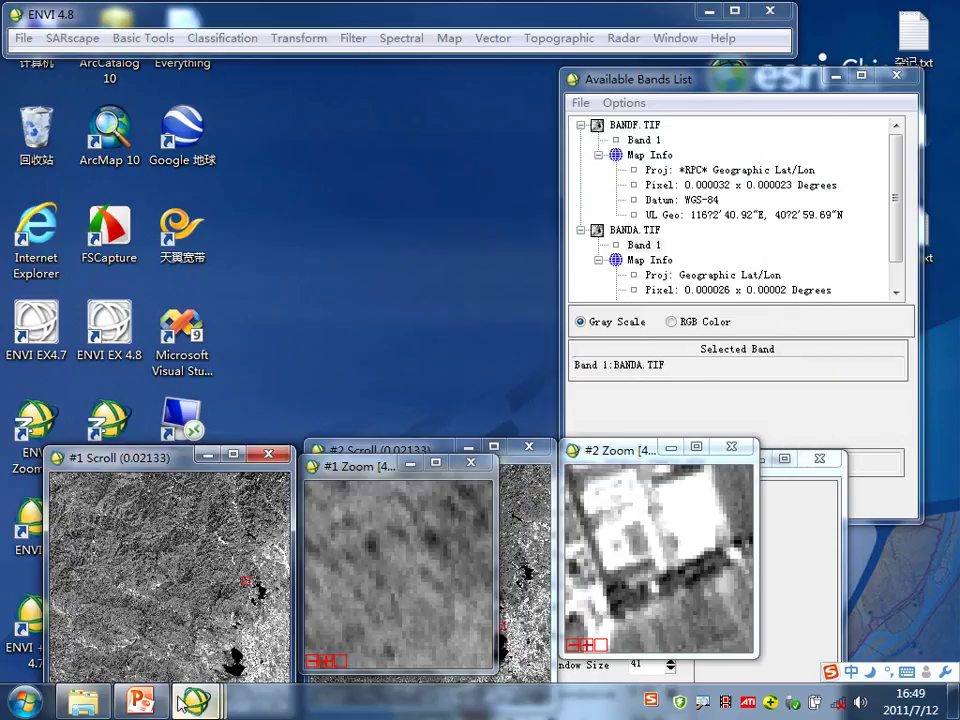
Return to the DEM Extraction Wizard and run the automatic tie point generation with a search window size of 481.
{"action": "mouse_move", "coordinate": [183, 703]}
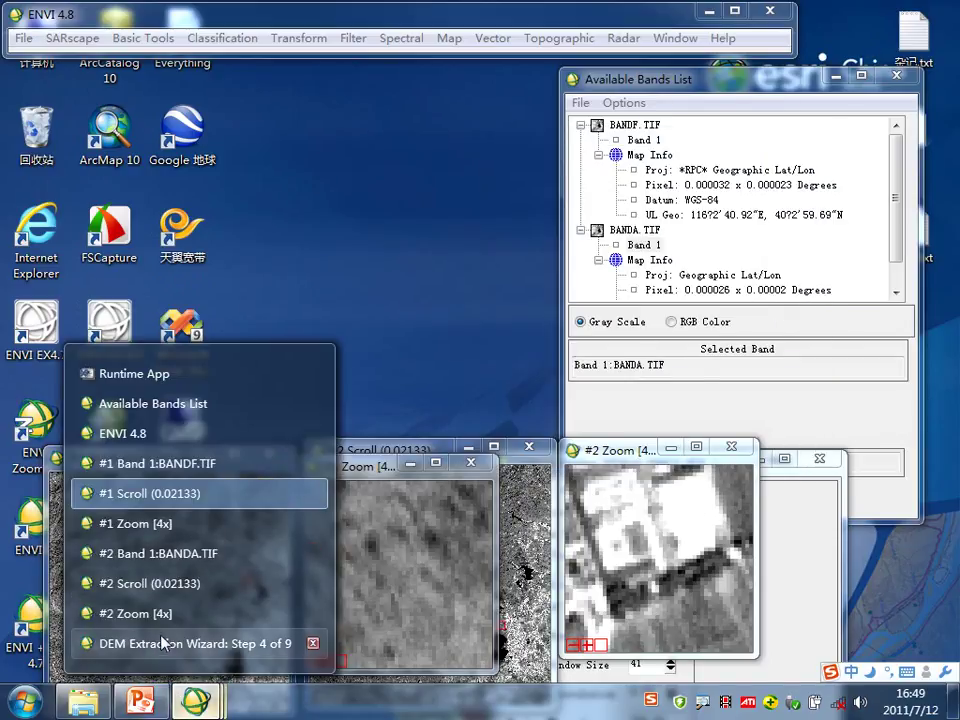
{"action": "left_click", "coordinate": [167, 640]}
{"action": "left_click_drag", "start_coordinate": [688, 466], "coordinate": [448, 34]}
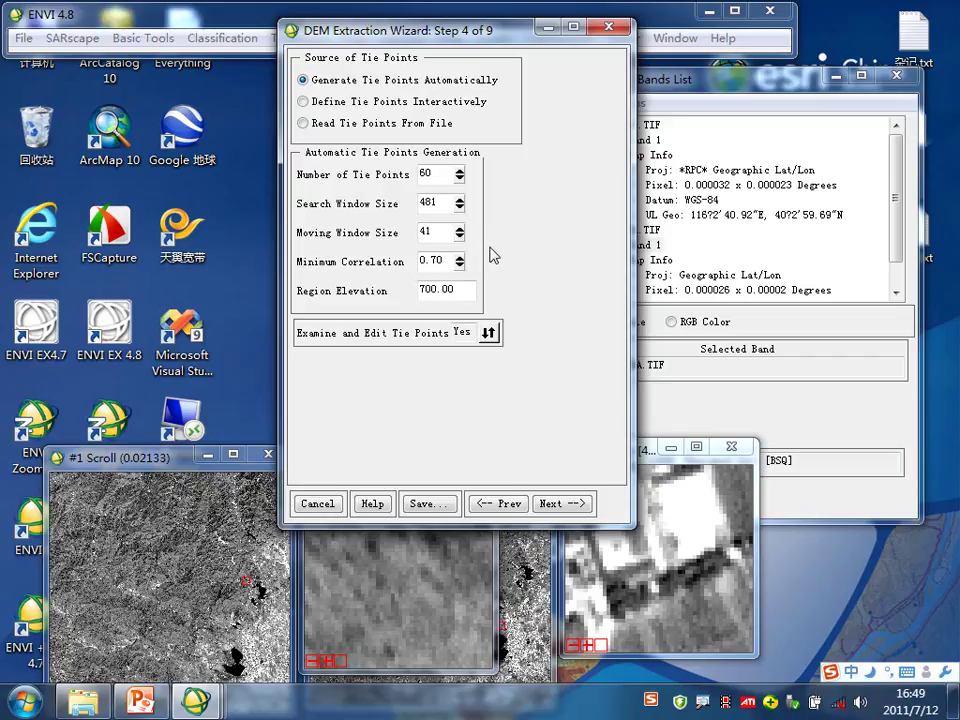
{"action": "left_click", "coordinate": [445, 202]}
{"action": "left_click", "coordinate": [551, 510]}
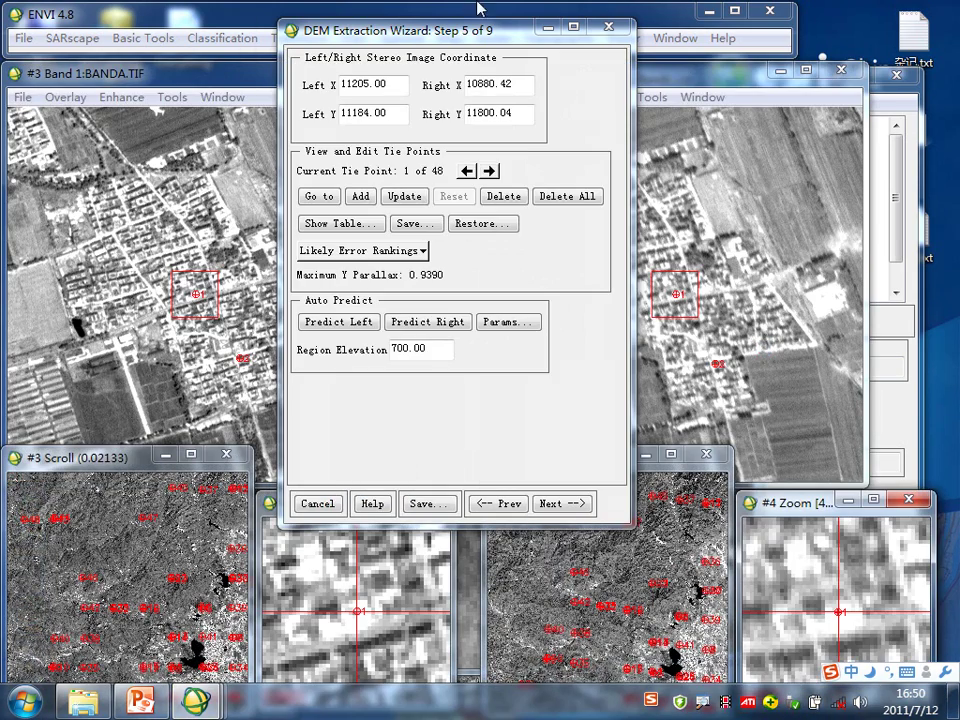
Arrange the display #3 and #4 windows on either side of the wizard so both images' tie points can be compared.
{"action": "left_click_drag", "start_coordinate": [462, 32], "coordinate": [548, 35]}
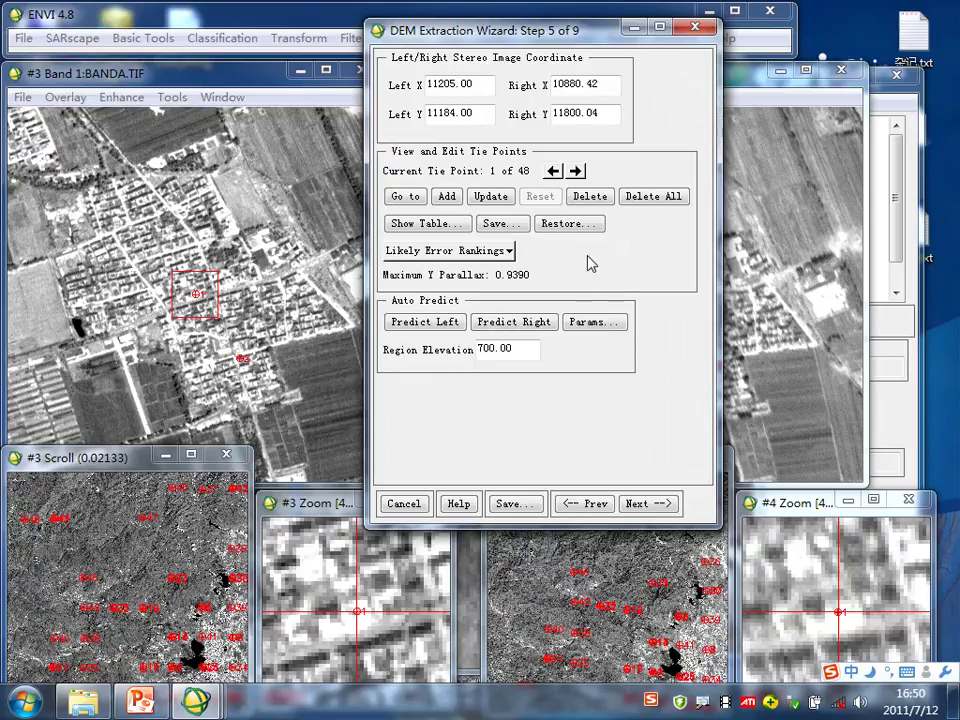
{"action": "left_click_drag", "start_coordinate": [192, 68], "coordinate": [190, 29]}
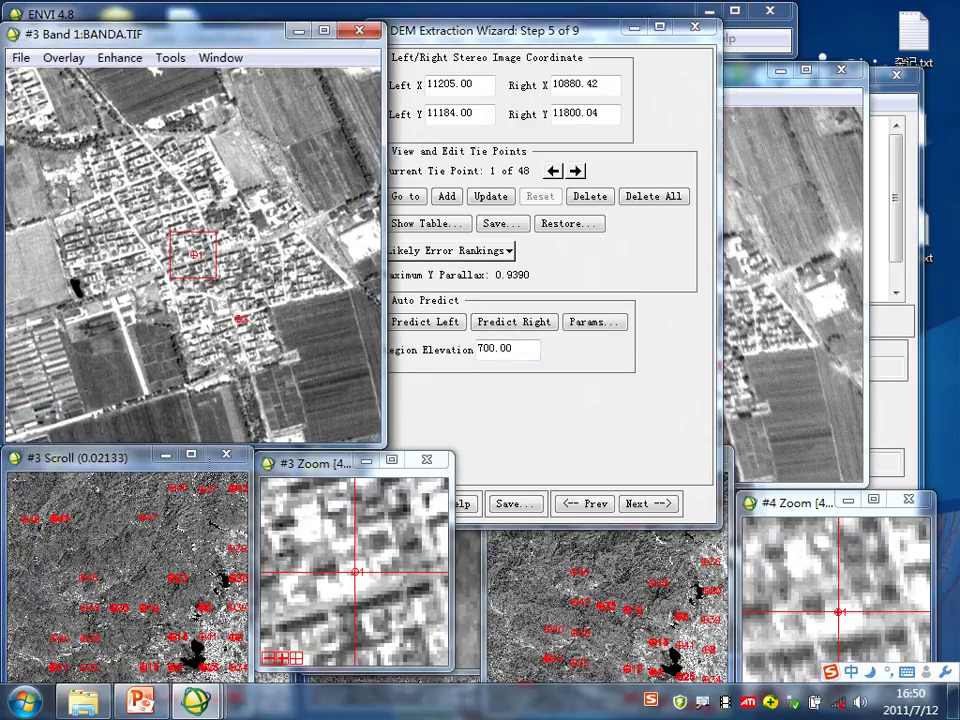
{"action": "left_click_drag", "start_coordinate": [115, 460], "coordinate": [118, 368]}
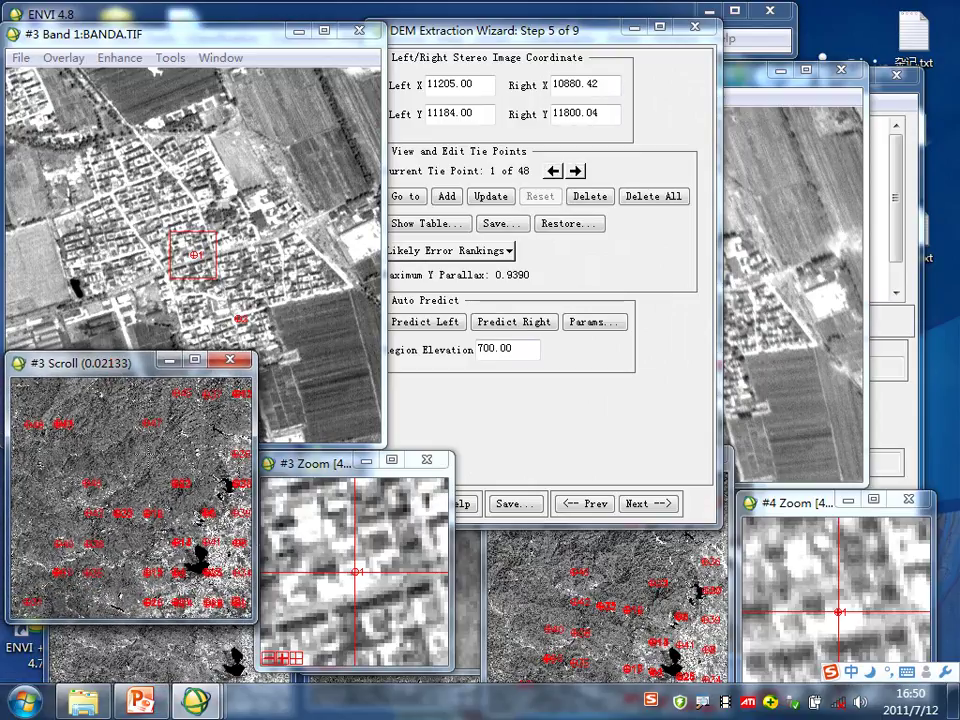
{"action": "left_click_drag", "start_coordinate": [750, 72], "coordinate": [785, 62]}
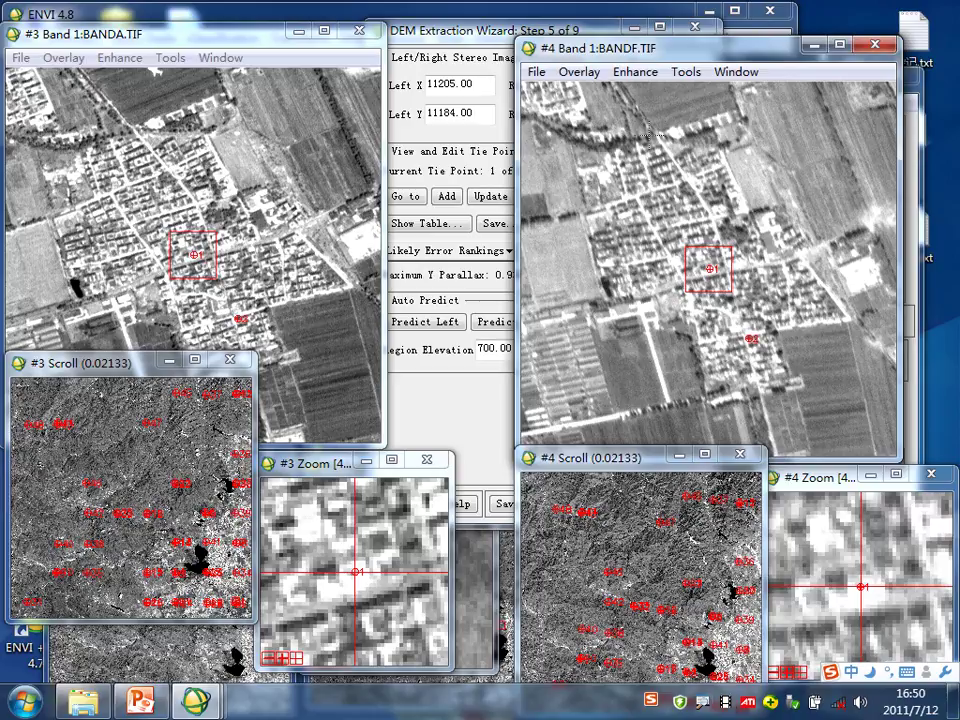
{"action": "left_click_drag", "start_coordinate": [476, 31], "coordinate": [404, 33]}
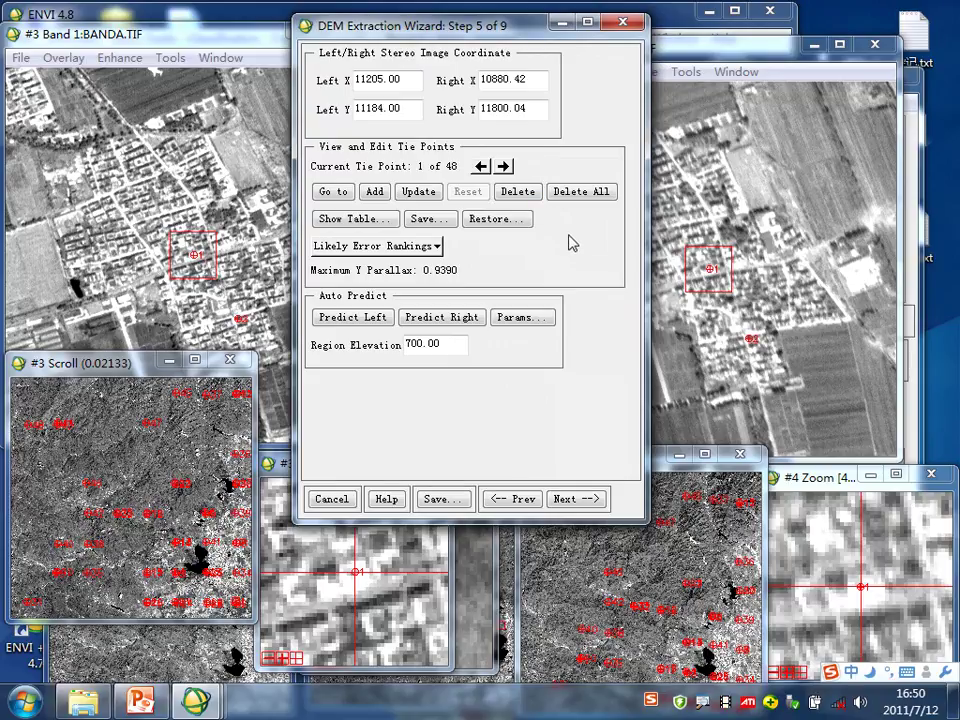
Show the stereo tie point table, enlarge it to examine the coordinates and error ranks, and dismiss it.
{"action": "left_click", "coordinate": [353, 220]}
{"action": "left_click_drag", "start_coordinate": [322, 262], "coordinate": [233, 149]}
{"action": "left_click_drag", "start_coordinate": [488, 438], "coordinate": [667, 518]}
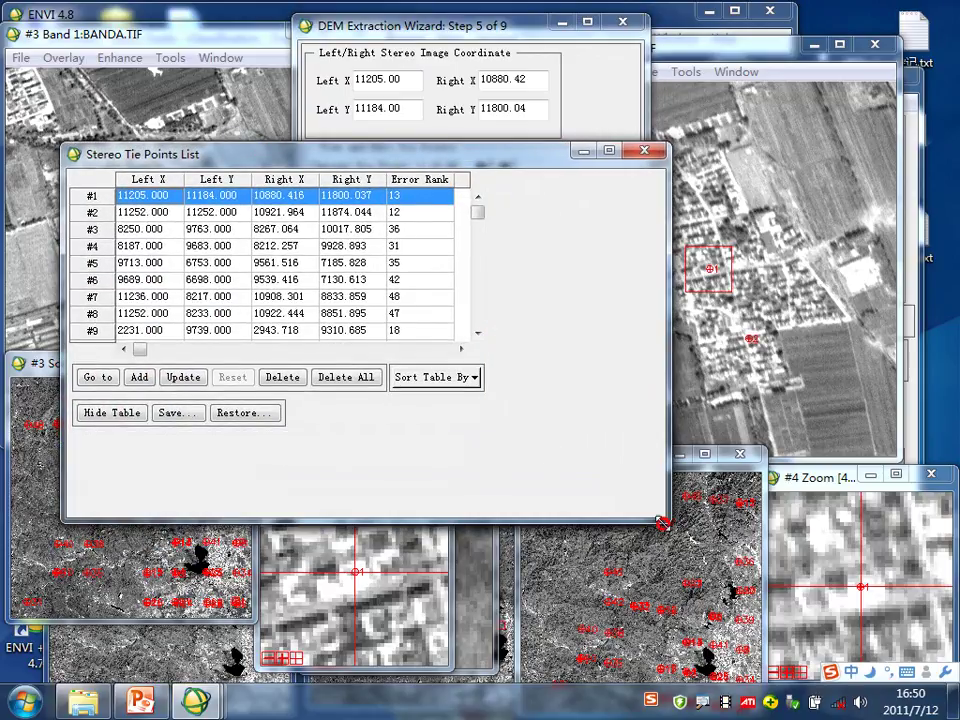
{"action": "left_click_drag", "start_coordinate": [375, 155], "coordinate": [494, 22]}
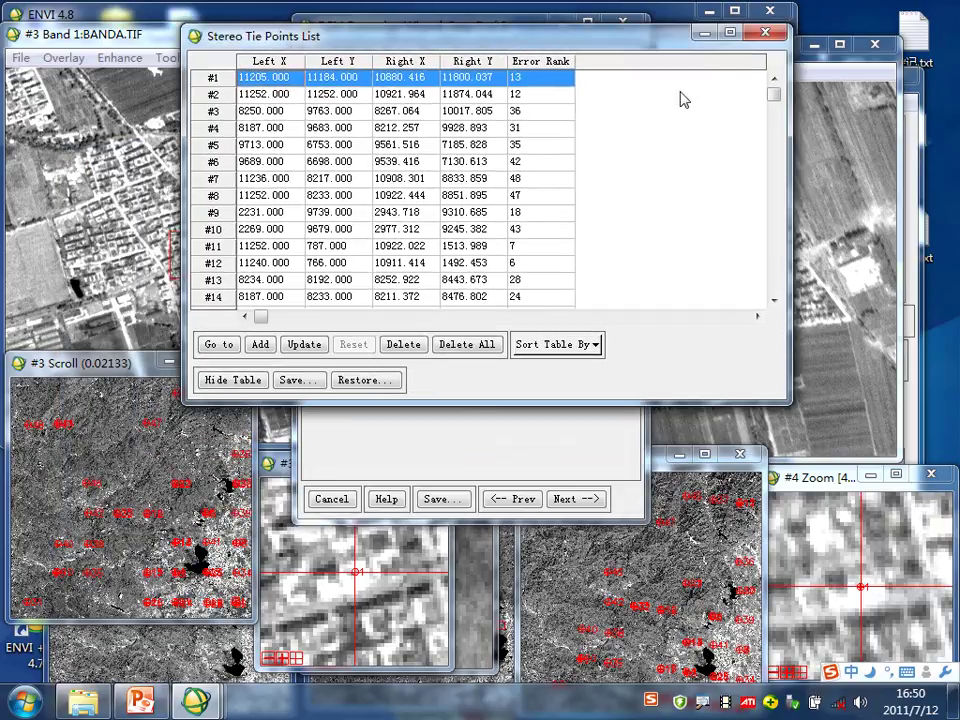
{"action": "left_click", "coordinate": [765, 13]}
Go to tie point 2 and place both zoom windows clear of the wizard to compare the point in the two images.
{"action": "left_click_drag", "start_coordinate": [405, 25], "coordinate": [425, 16]}
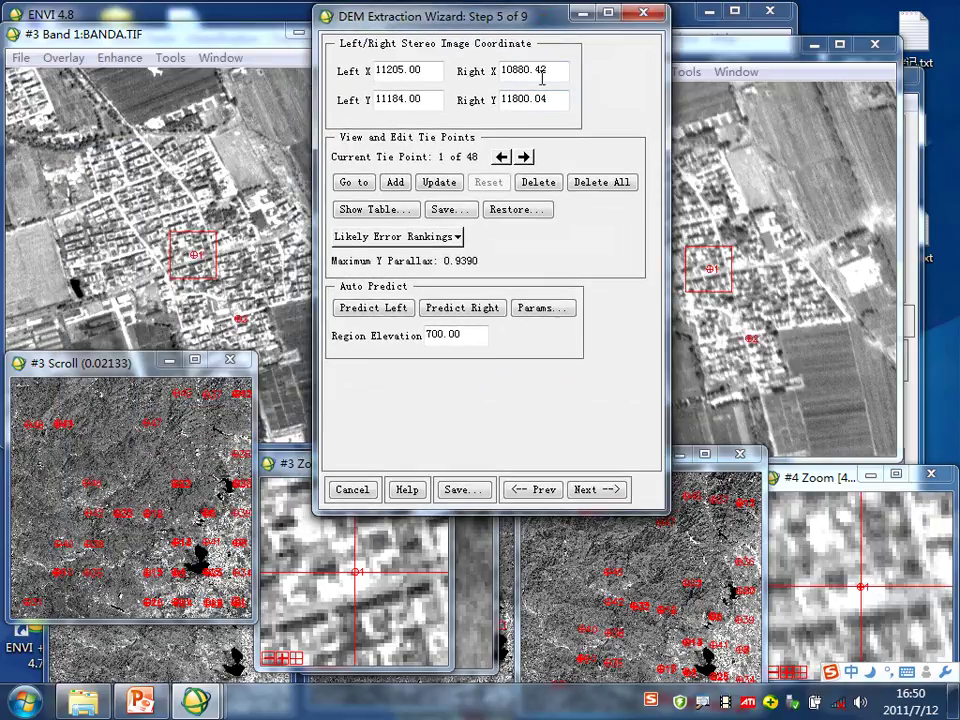
{"action": "left_click", "coordinate": [525, 157]}
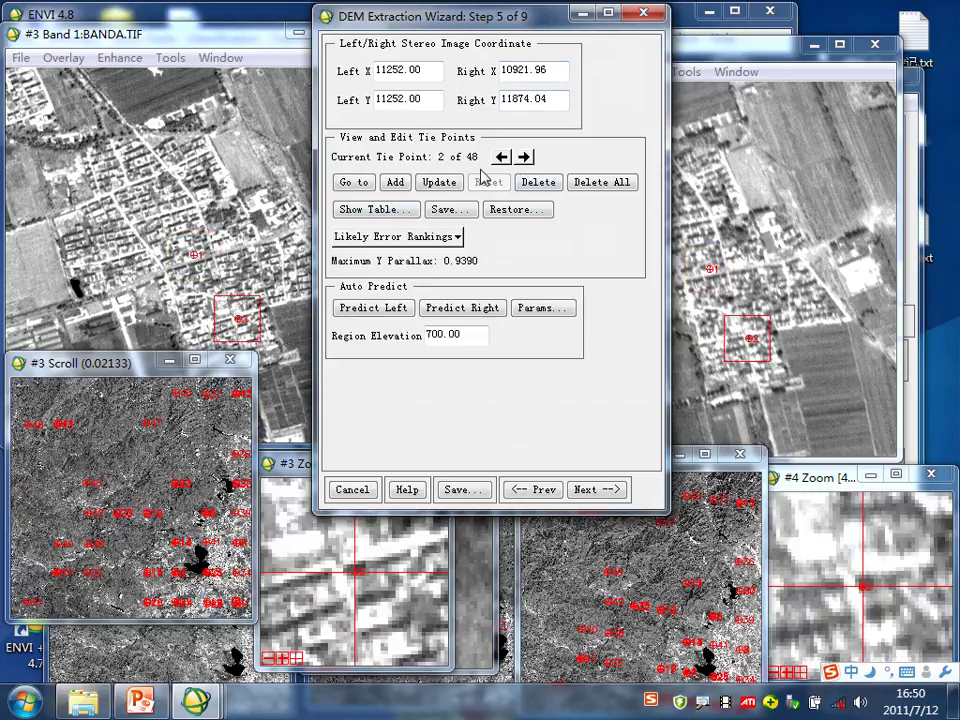
{"action": "left_click_drag", "start_coordinate": [303, 472], "coordinate": [138, 477]}
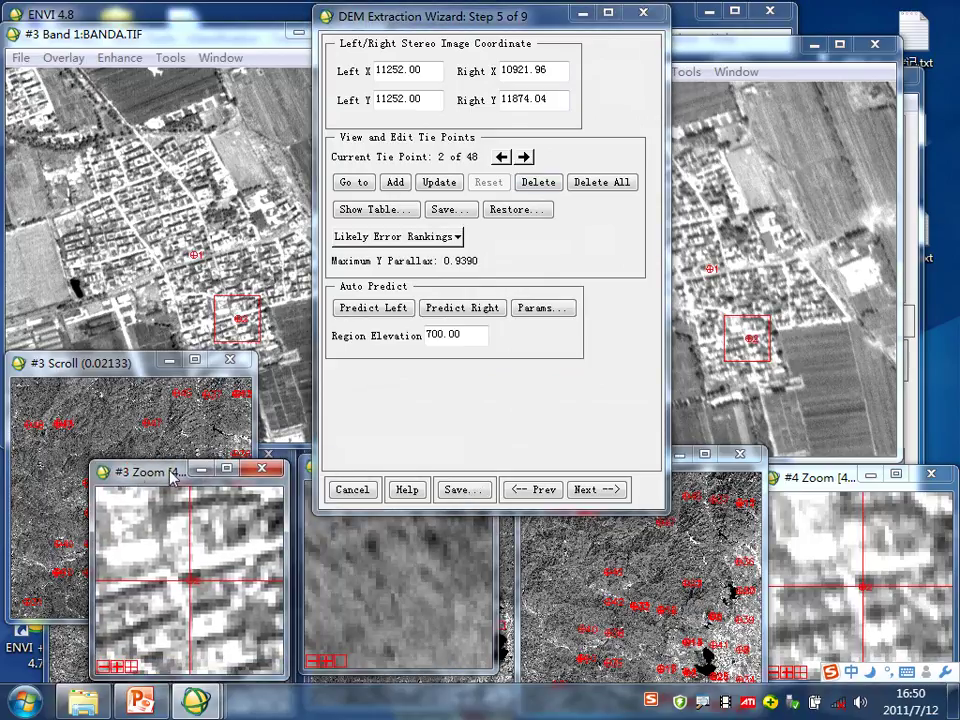
{"action": "left_click_drag", "start_coordinate": [822, 483], "coordinate": [847, 446]}
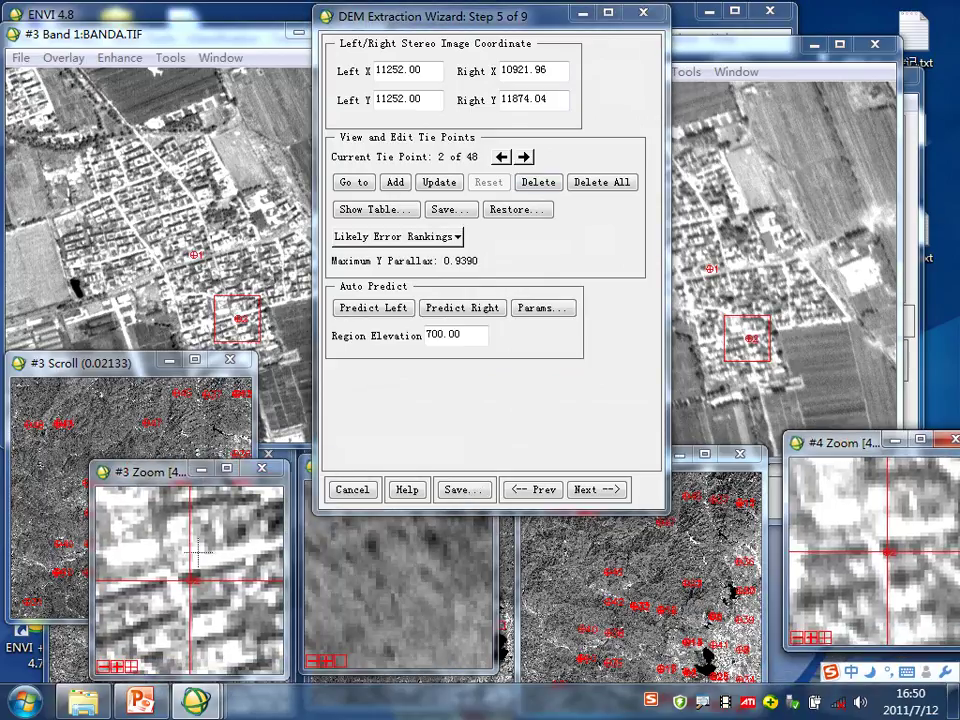
Step through tie points 3 to 30, checking in both zoom windows that each marks the same ground feature.
{"action": "left_click", "coordinate": [525, 158]}
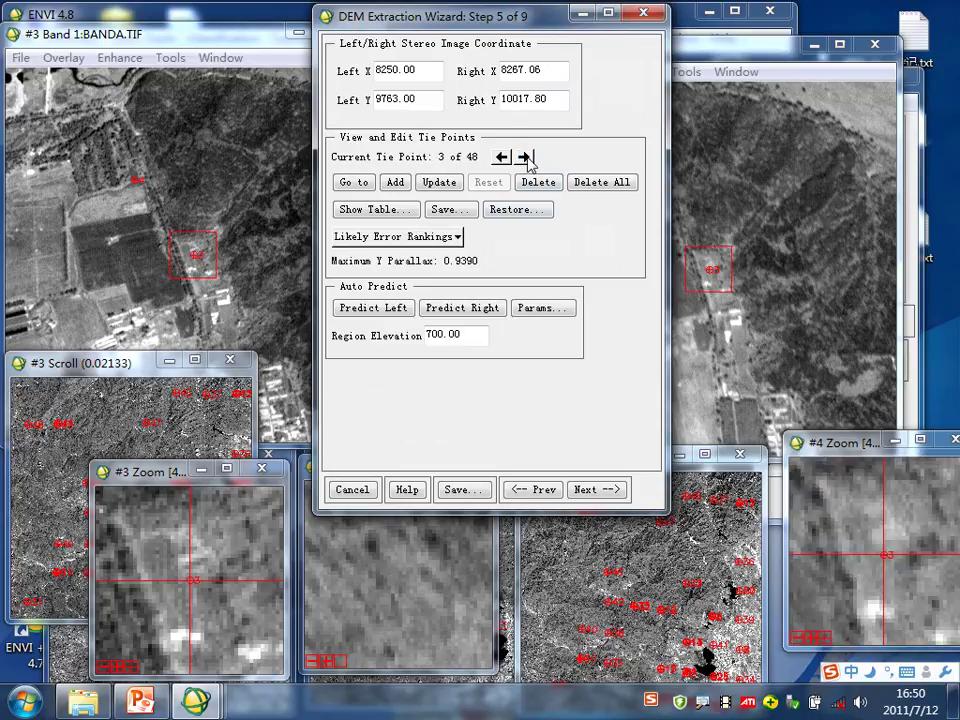
{"action": "left_click", "coordinate": [525, 158]}
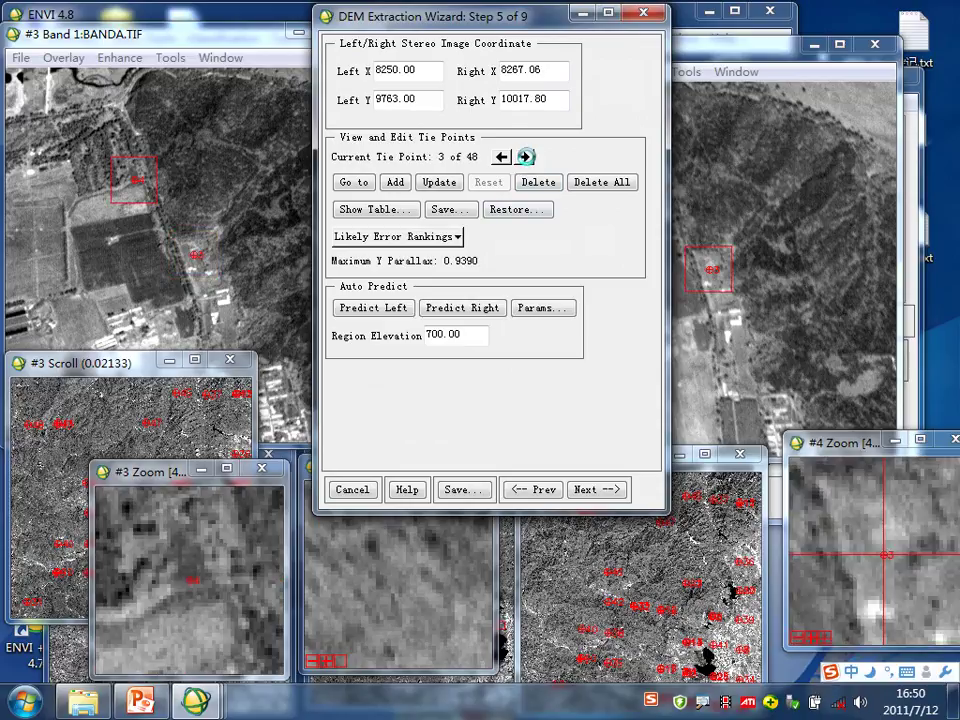
{"action": "left_click", "coordinate": [525, 158]}
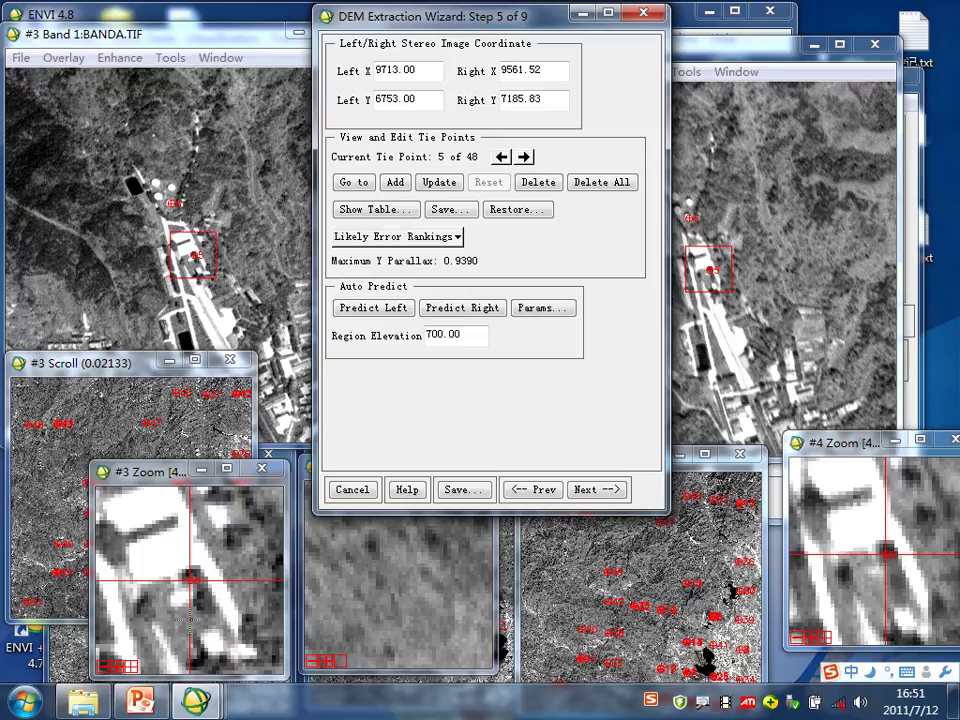
{"action": "left_click", "coordinate": [525, 158]}
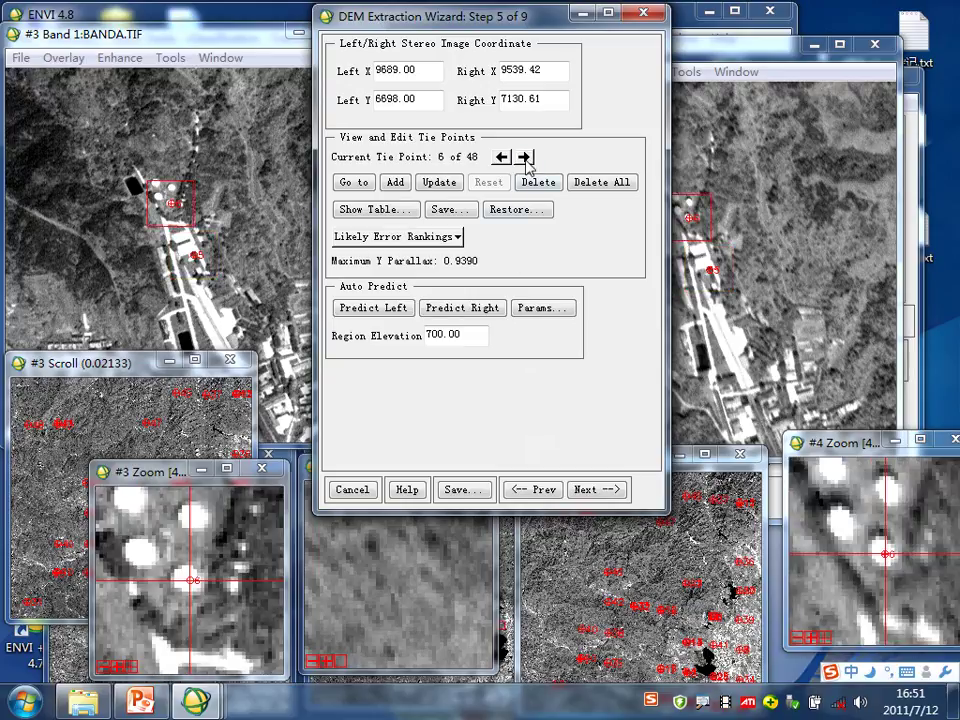
{"action": "left_click", "coordinate": [525, 158]}
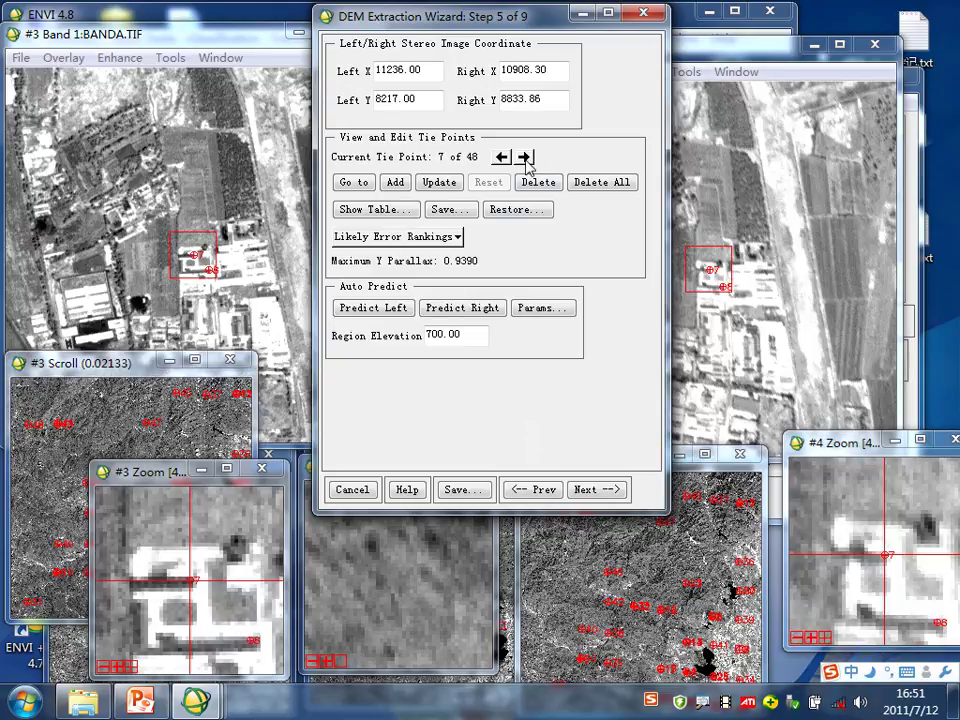
{"action": "left_click", "coordinate": [525, 158]}
{"action": "left_click", "coordinate": [526, 158]}
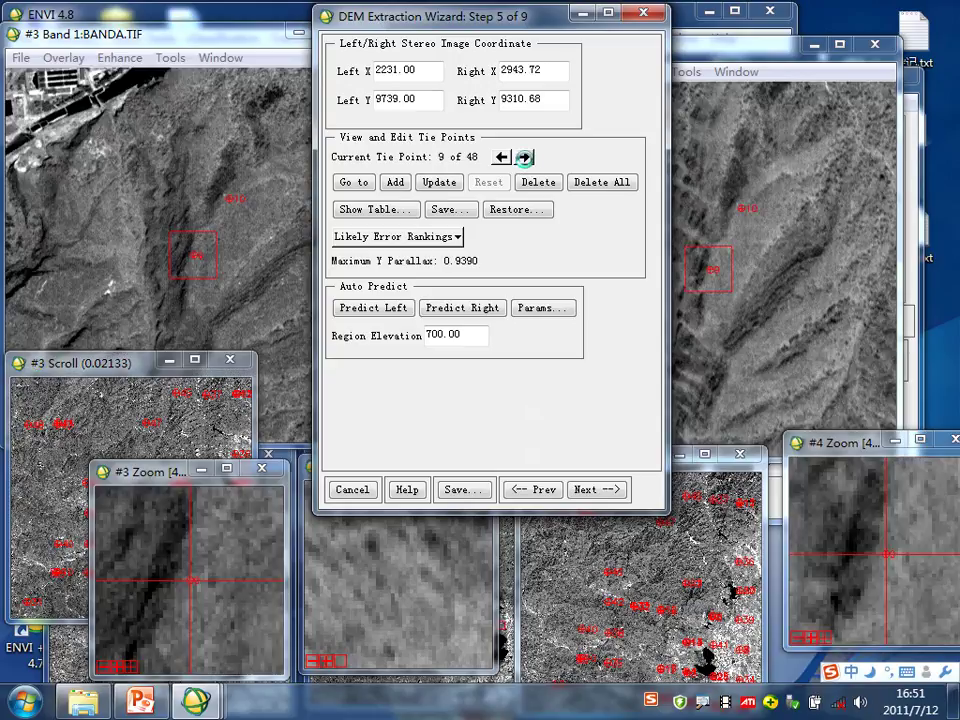
{"action": "left_click", "coordinate": [528, 158]}
{"action": "left_click", "coordinate": [528, 158]}
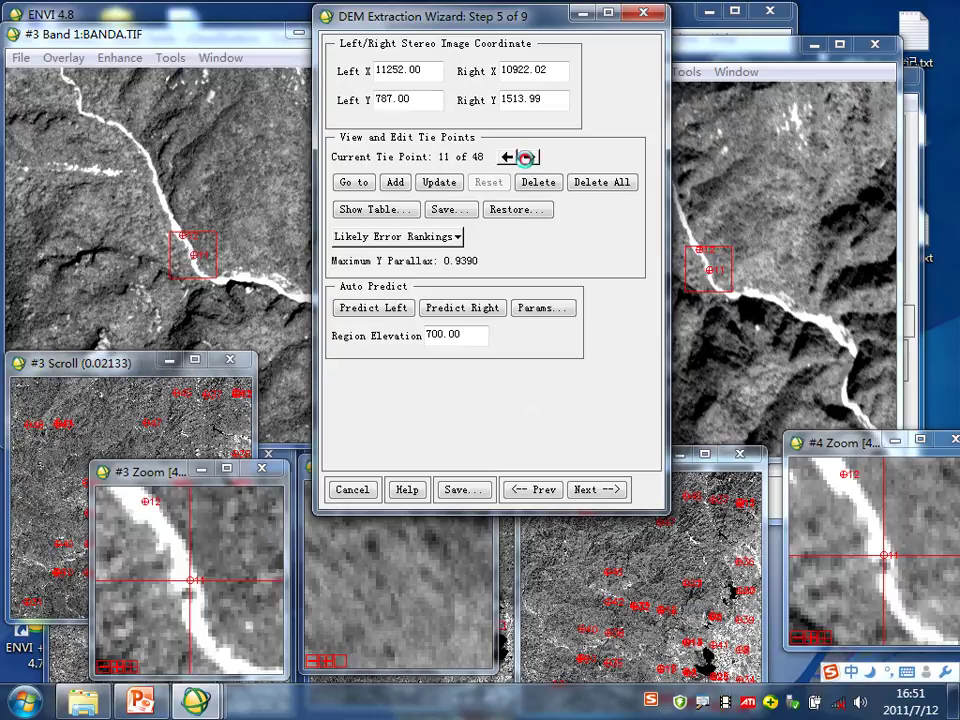
{"action": "left_click", "coordinate": [528, 158]}
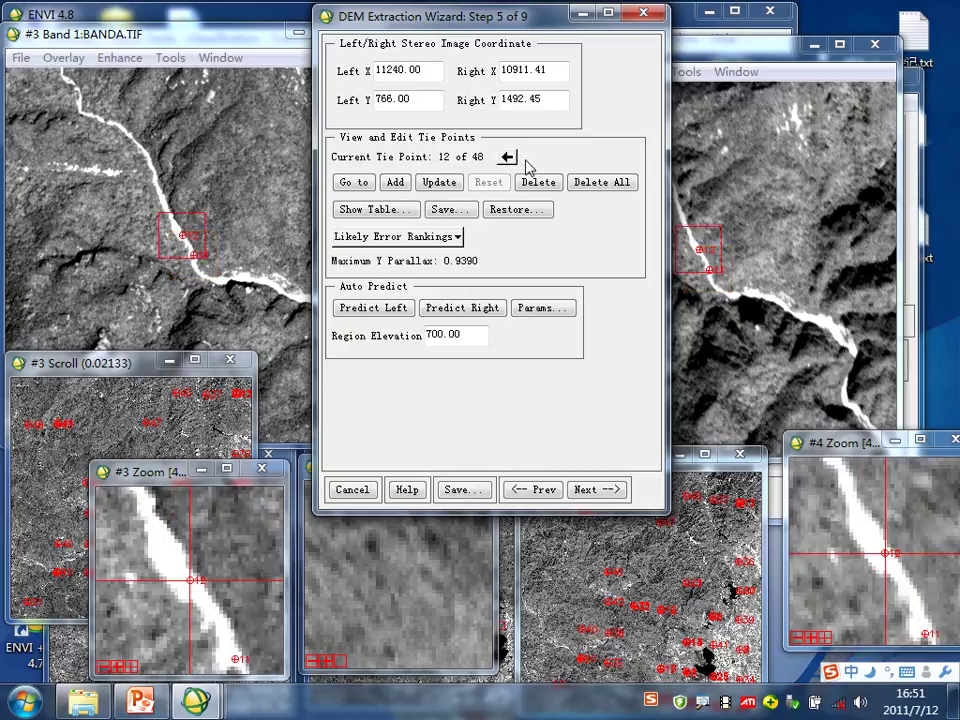
{"action": "left_click", "coordinate": [528, 158]}
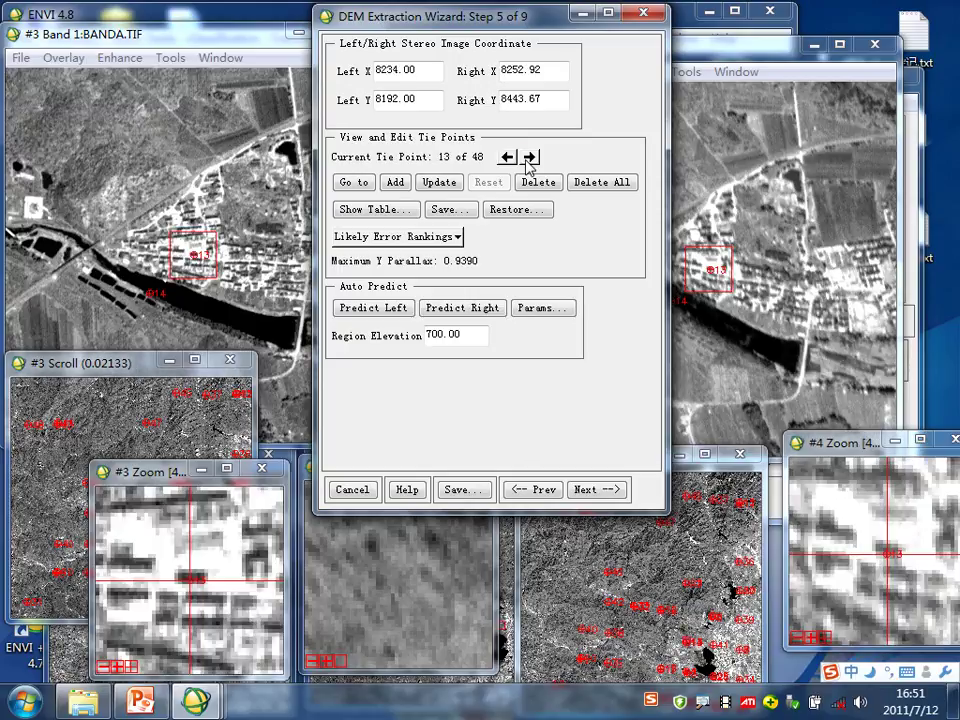
{"action": "left_click", "coordinate": [528, 158]}
{"action": "left_click", "coordinate": [528, 158]}
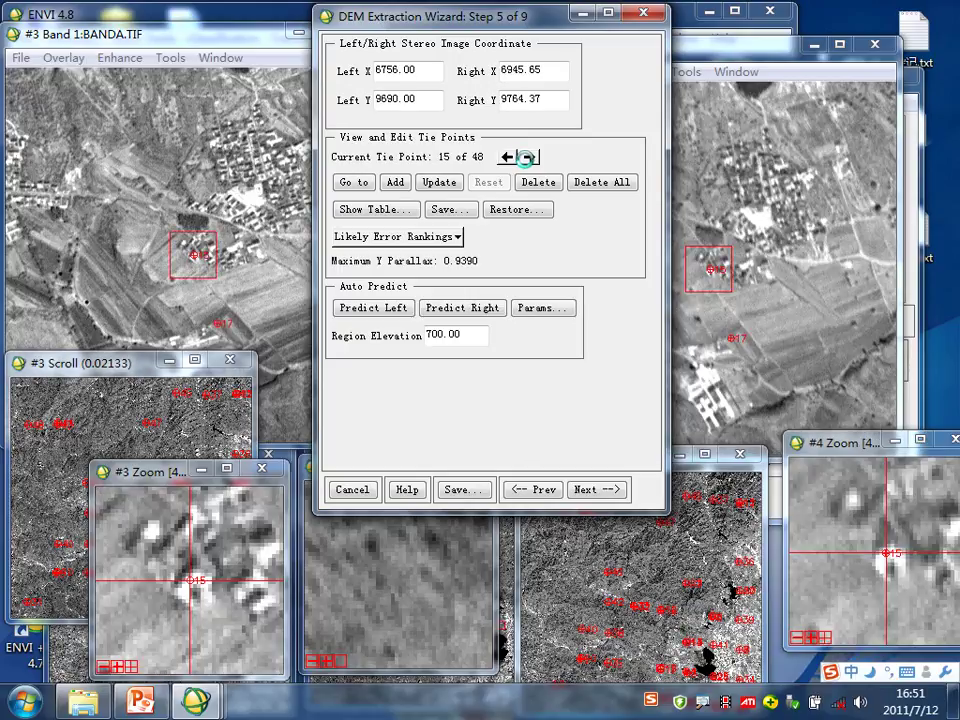
{"action": "left_click", "coordinate": [528, 158]}
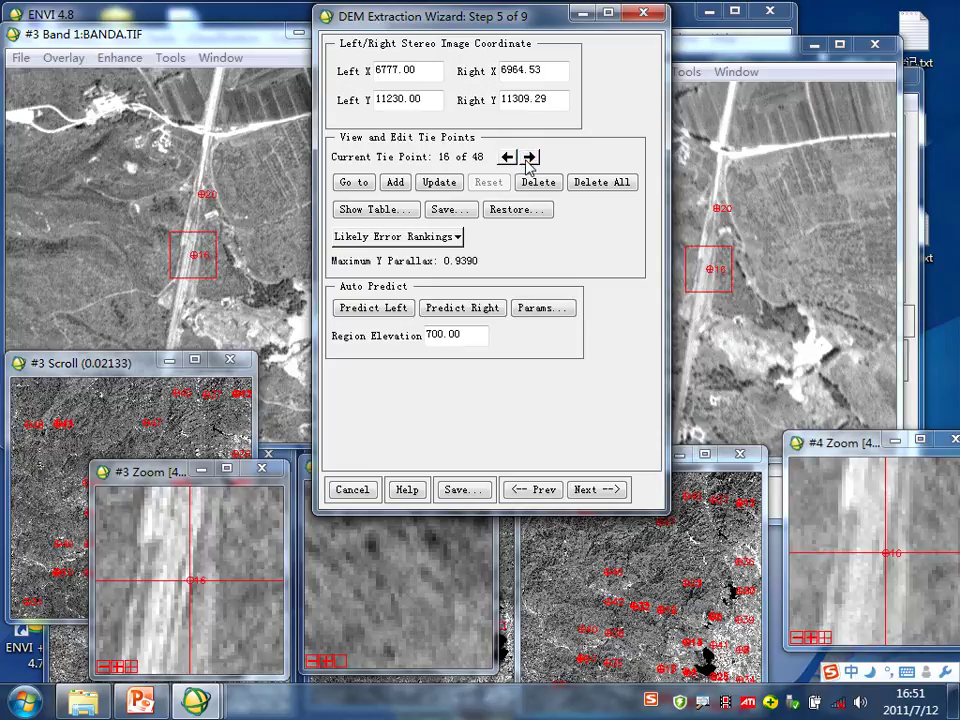
{"action": "left_click", "coordinate": [528, 158]}
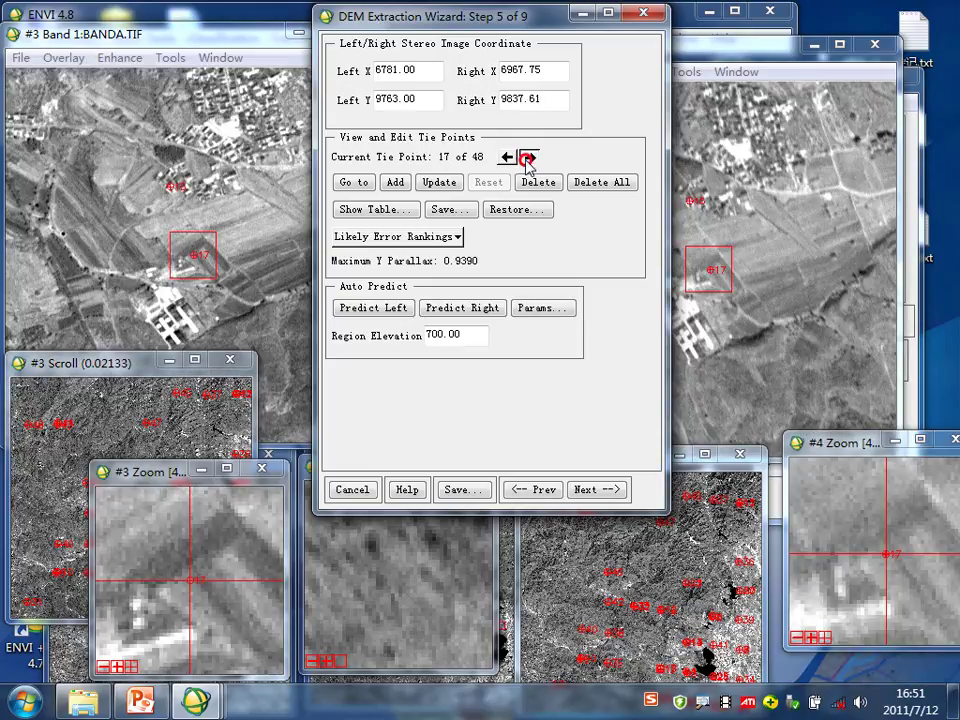
{"action": "left_click", "coordinate": [528, 158]}
{"action": "left_click", "coordinate": [528, 158]}
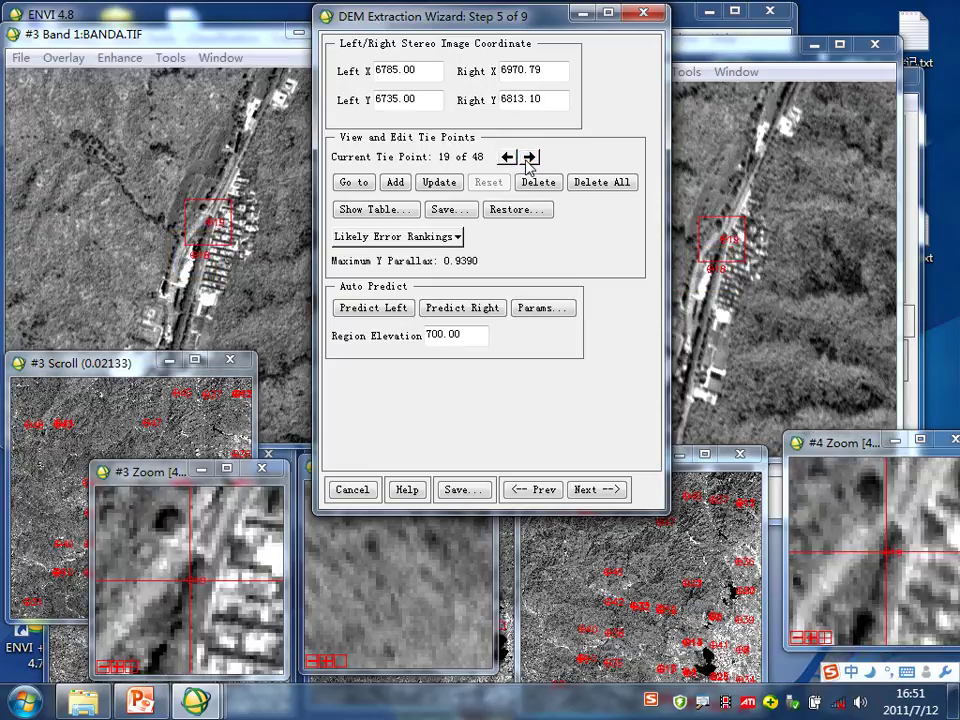
{"action": "left_click", "coordinate": [528, 158]}
{"action": "left_click", "coordinate": [529, 158]}
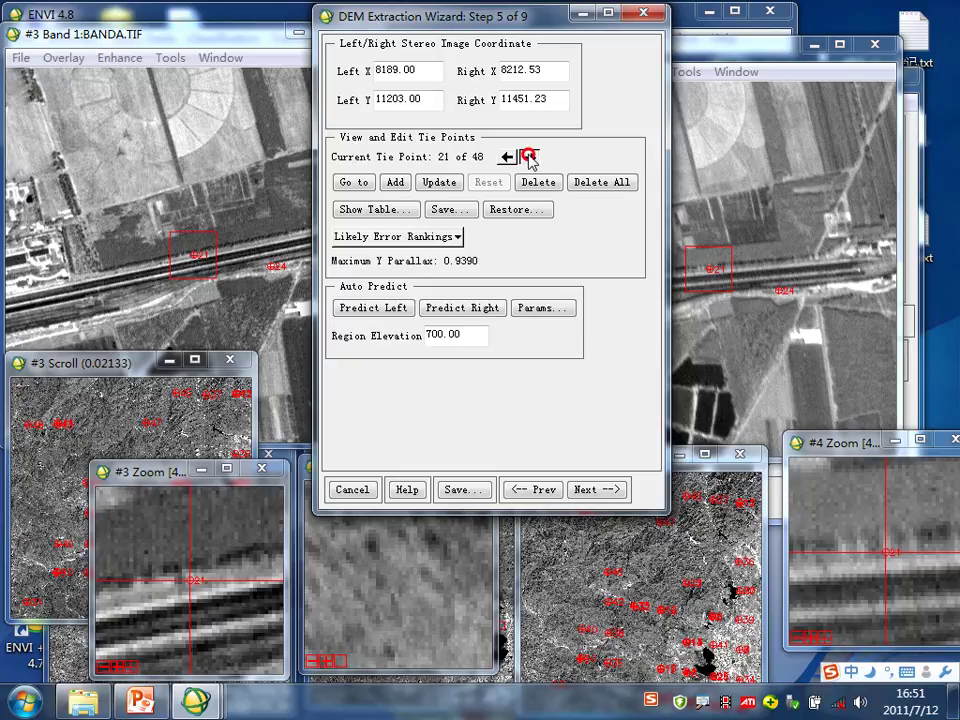
{"action": "left_click", "coordinate": [529, 158]}
{"action": "left_click", "coordinate": [529, 158]}
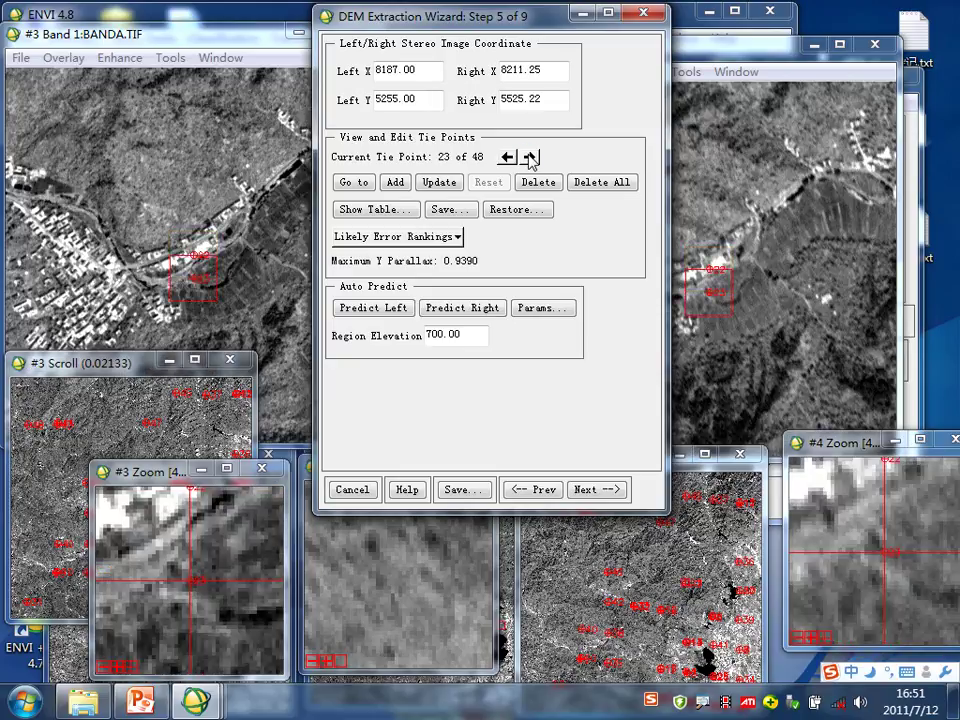
{"action": "left_click", "coordinate": [529, 158]}
{"action": "left_click", "coordinate": [529, 158]}
{"action": "left_click", "coordinate": [529, 158]}
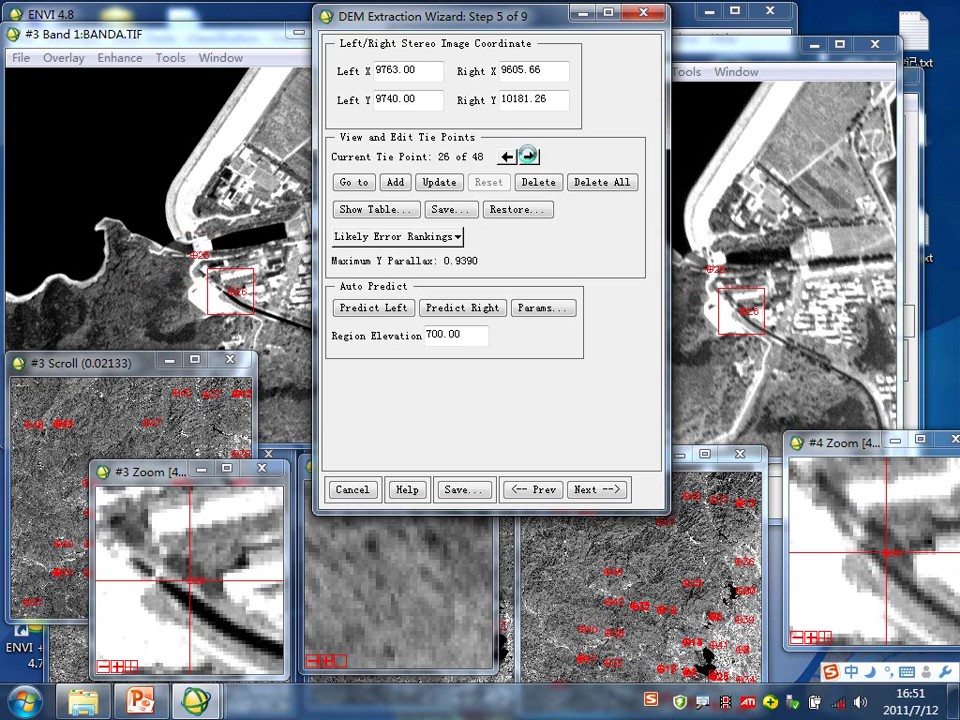
{"action": "left_click", "coordinate": [529, 158]}
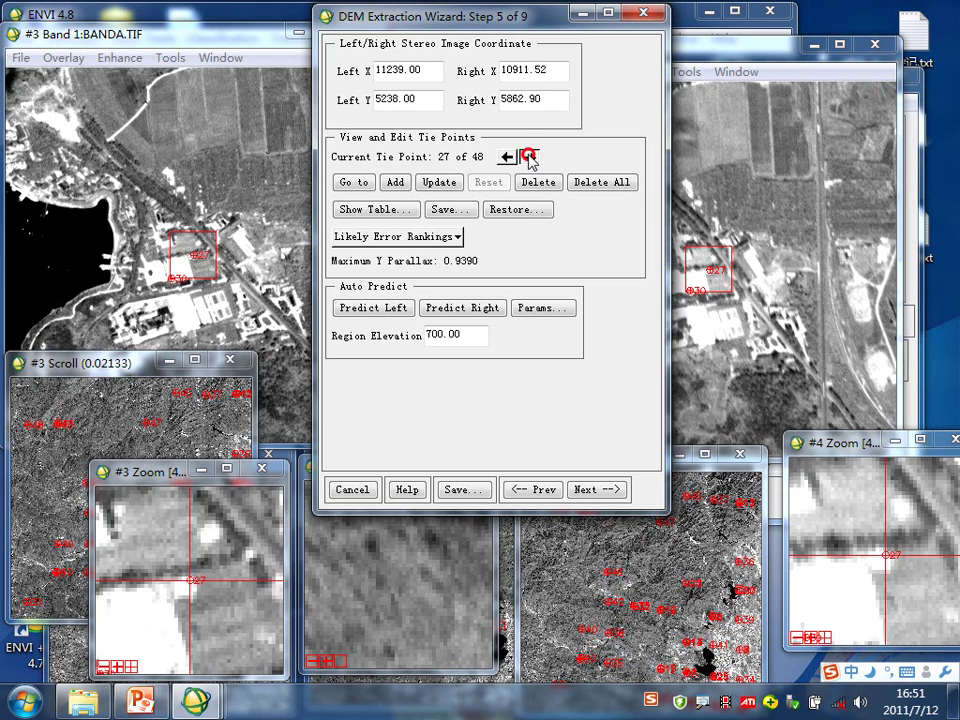
{"action": "left_click", "coordinate": [529, 158]}
{"action": "left_click", "coordinate": [529, 158]}
{"action": "left_click", "coordinate": [529, 158]}
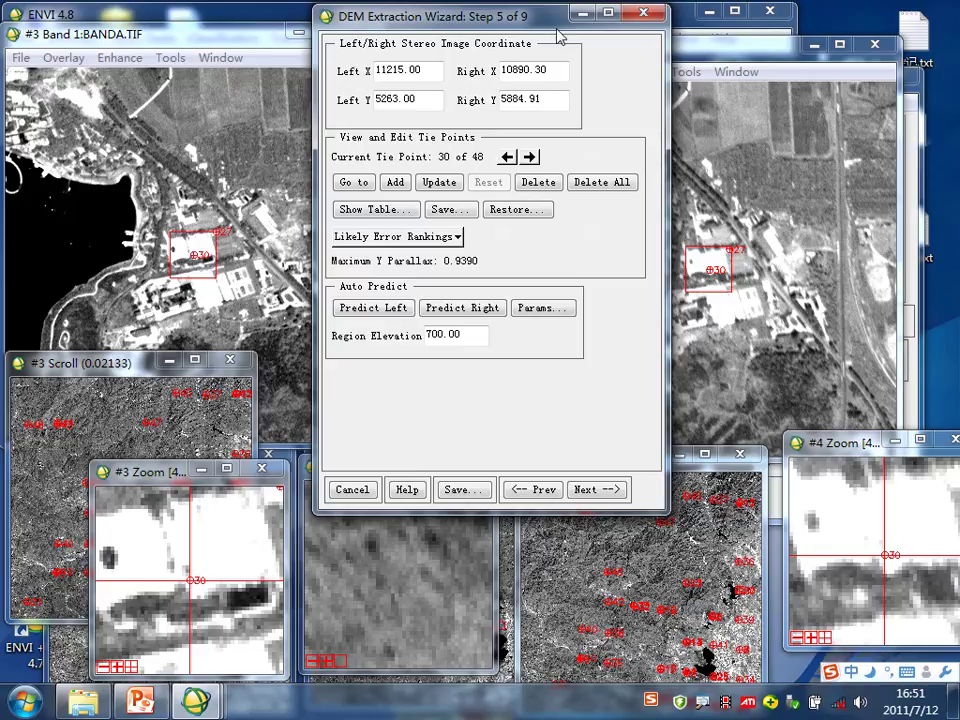
{"action": "left_click_drag", "start_coordinate": [553, 17], "coordinate": [563, 18]}
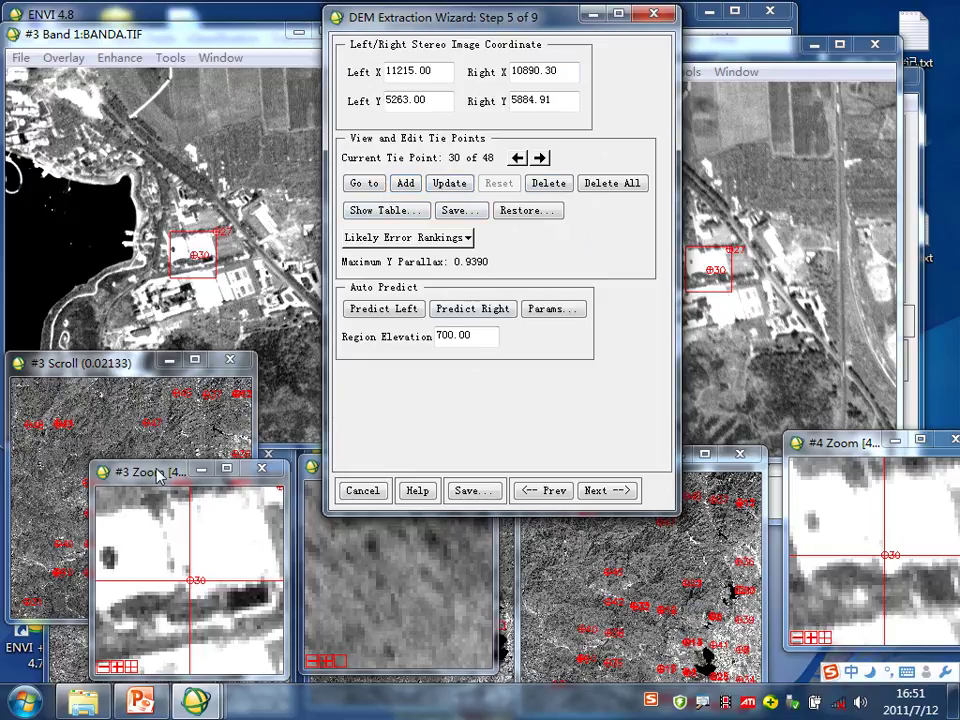
Browse the BANDF.TIF and BANDA.TIF scroll views for an area lacking tie points, keeping the #3 zoom window visible.
{"action": "left_click_drag", "start_coordinate": [156, 470], "coordinate": [148, 355]}
{"action": "left_click_drag", "start_coordinate": [753, 595], "coordinate": [660, 569]}
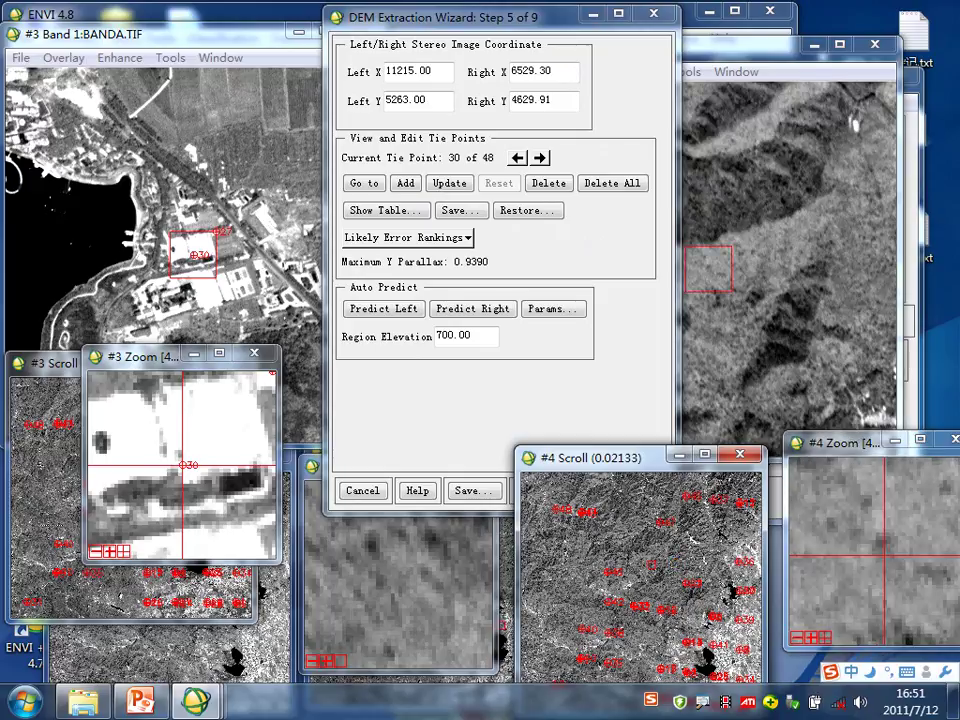
{"action": "left_click", "coordinate": [62, 503]}
{"action": "left_click_drag", "start_coordinate": [62, 503], "coordinate": [143, 476]}
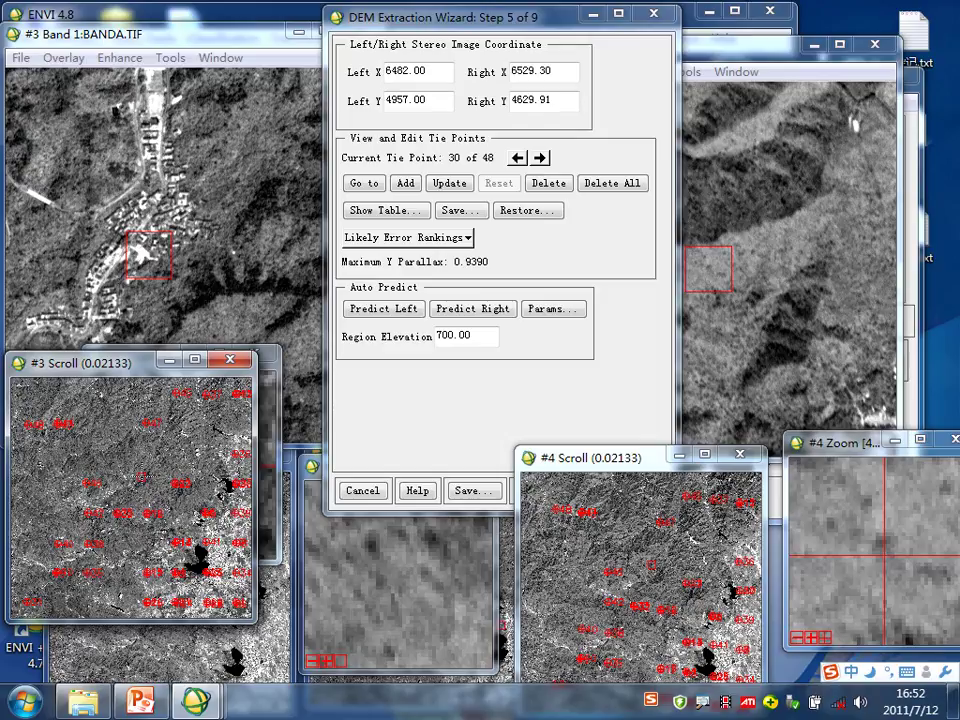
{"action": "left_click", "coordinate": [564, 266]}
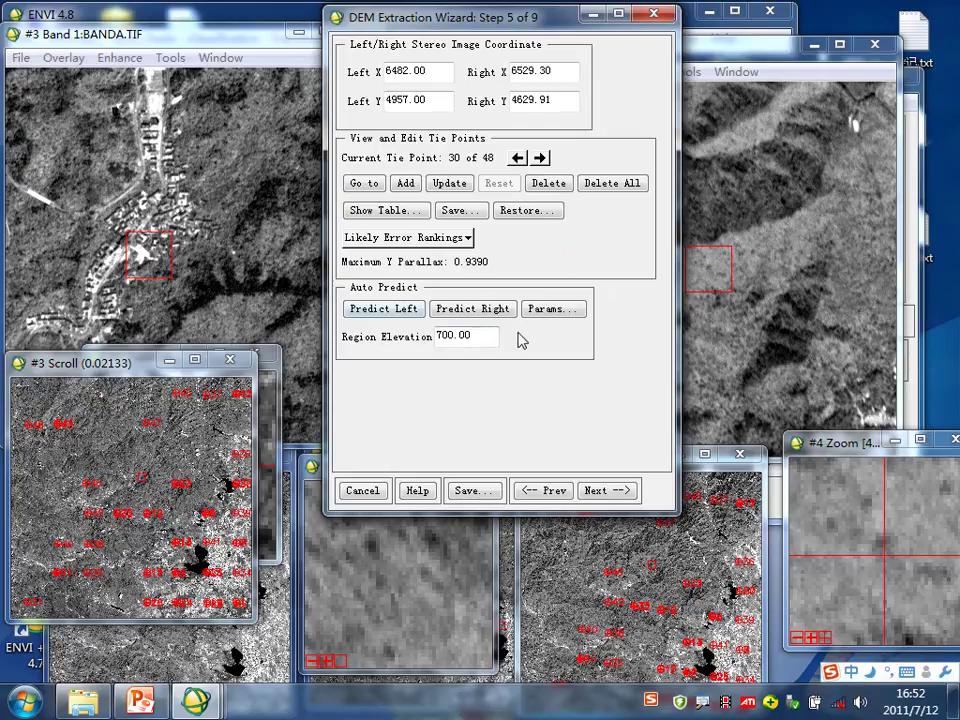
{"action": "left_click", "coordinate": [474, 281]}
{"action": "left_click_drag", "start_coordinate": [503, 28], "coordinate": [534, 27]}
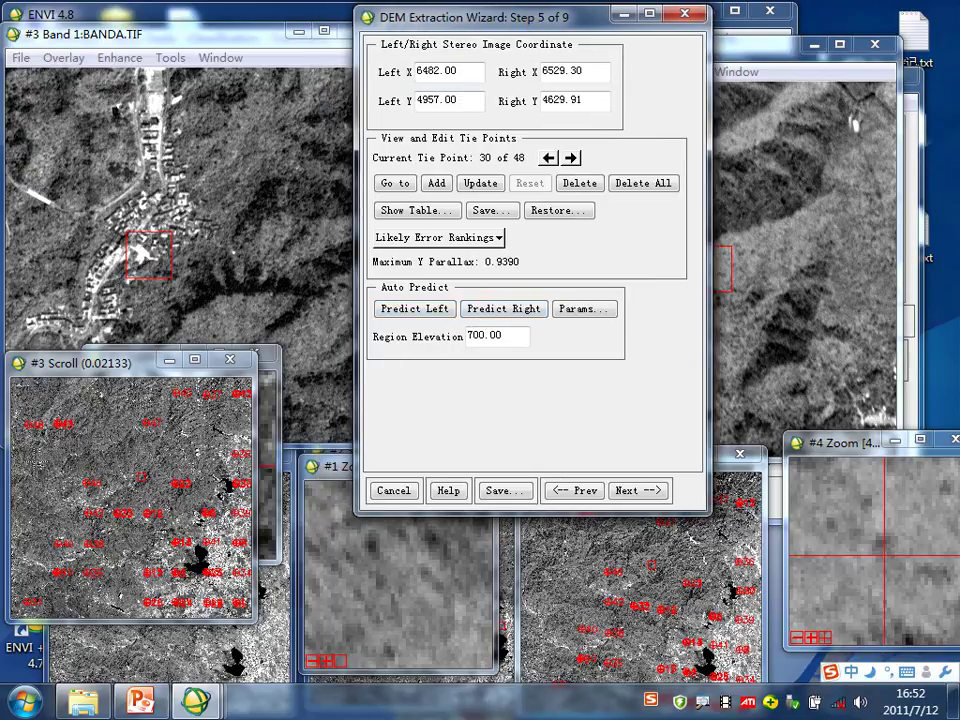
Locate the road junction beside the small settlement in the upper, sparsely covered part of BANDA.TIF and centre the zoom on it.
{"action": "left_click", "coordinate": [113, 425]}
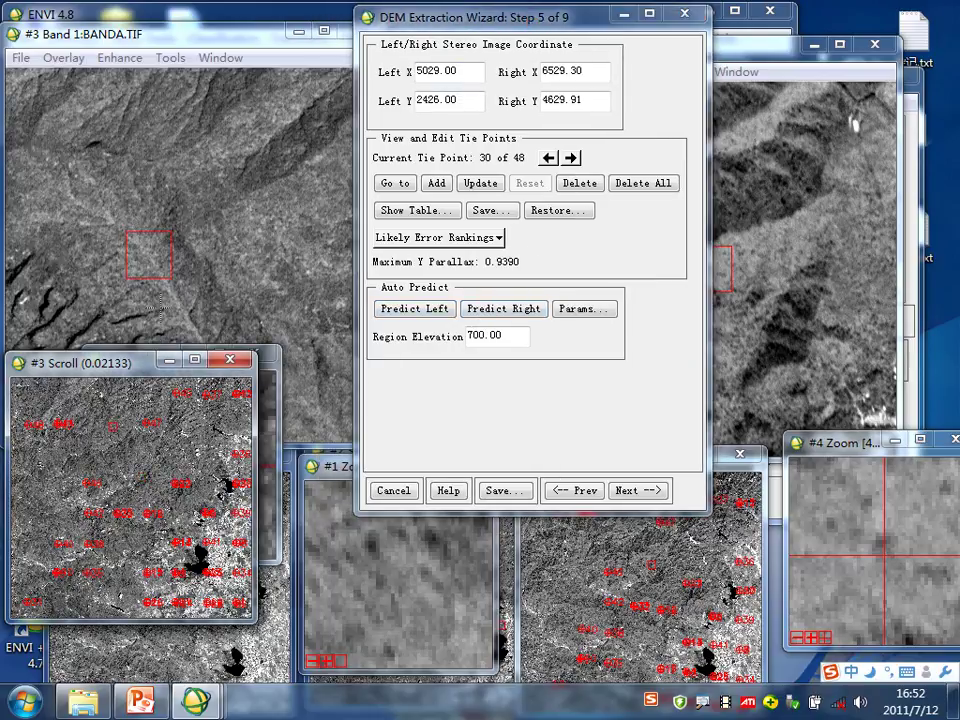
{"action": "left_click_drag", "start_coordinate": [116, 370], "coordinate": [125, 455]}
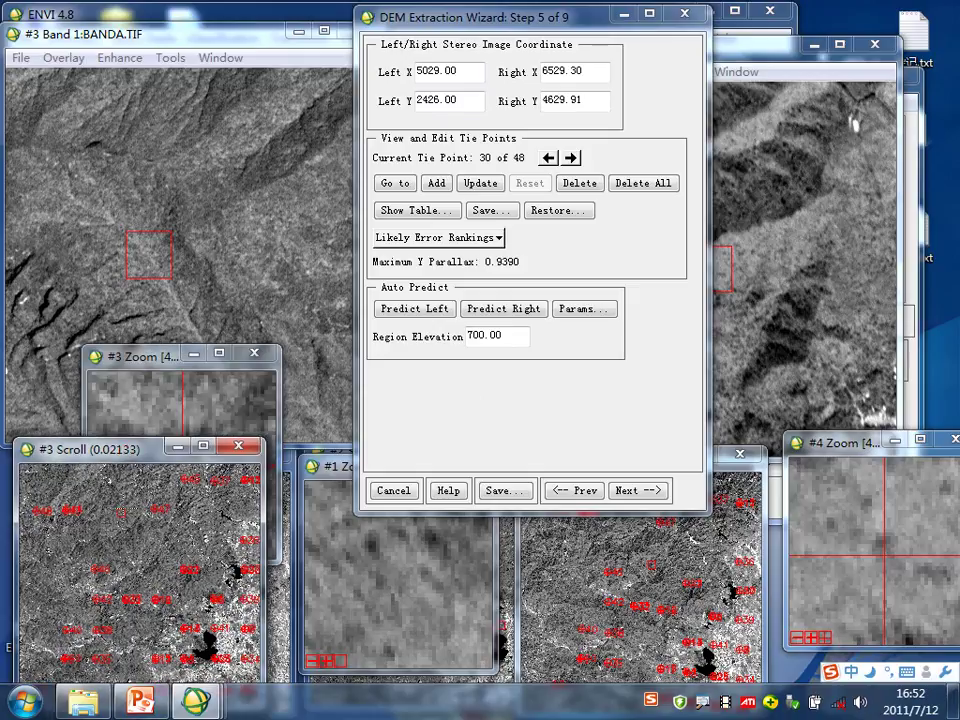
{"action": "mouse_move", "coordinate": [122, 513]}
{"action": "left_mouse_down"}
{"action": "mouse_move", "coordinate": [105, 489]}
{"action": "mouse_move", "coordinate": [136, 487]}
{"action": "left_mouse_up"}
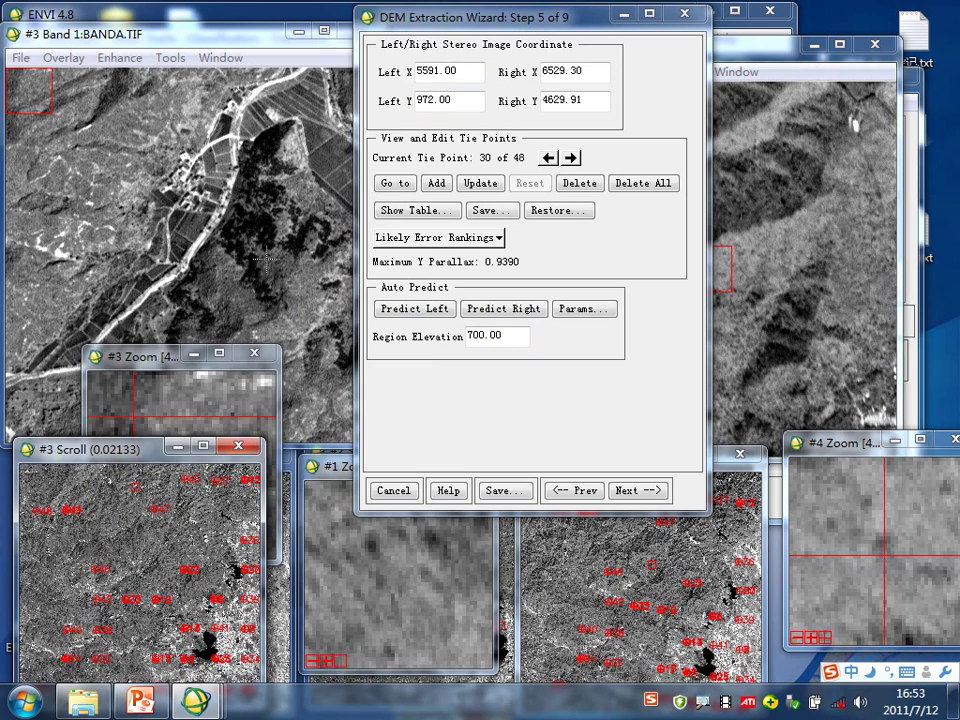
{"action": "left_click", "coordinate": [229, 140]}
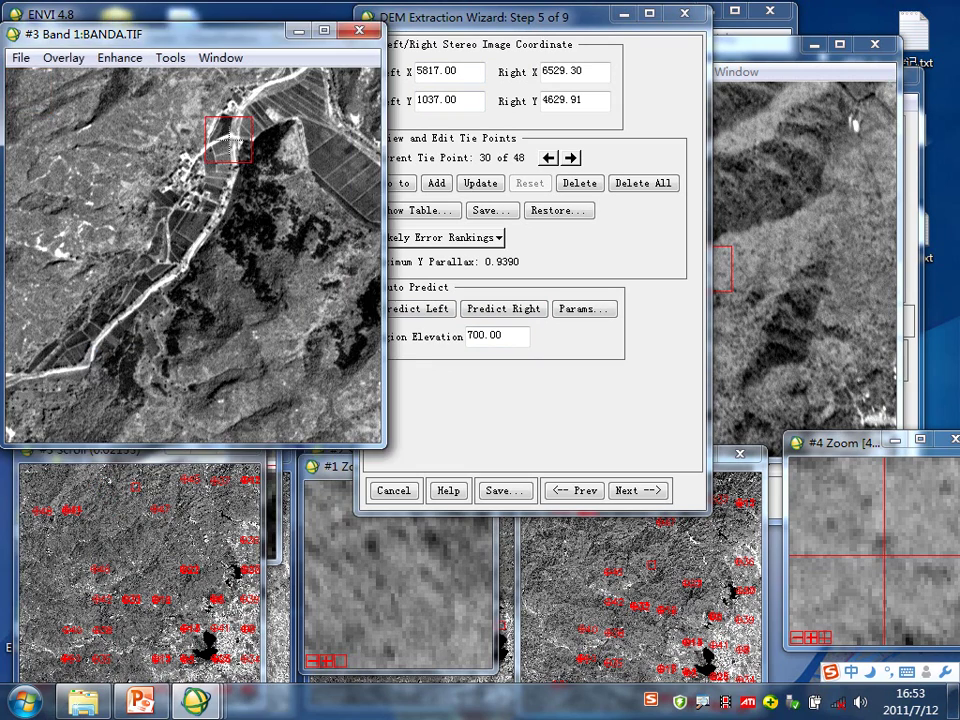
Predict the matching right-image position and shift the BANDF.TIF zoom onto the same road junction.
{"action": "left_click", "coordinate": [503, 308]}
{"action": "left_click", "coordinate": [509, 292]}
{"action": "left_click_drag", "start_coordinate": [585, 16], "coordinate": [490, 371]}
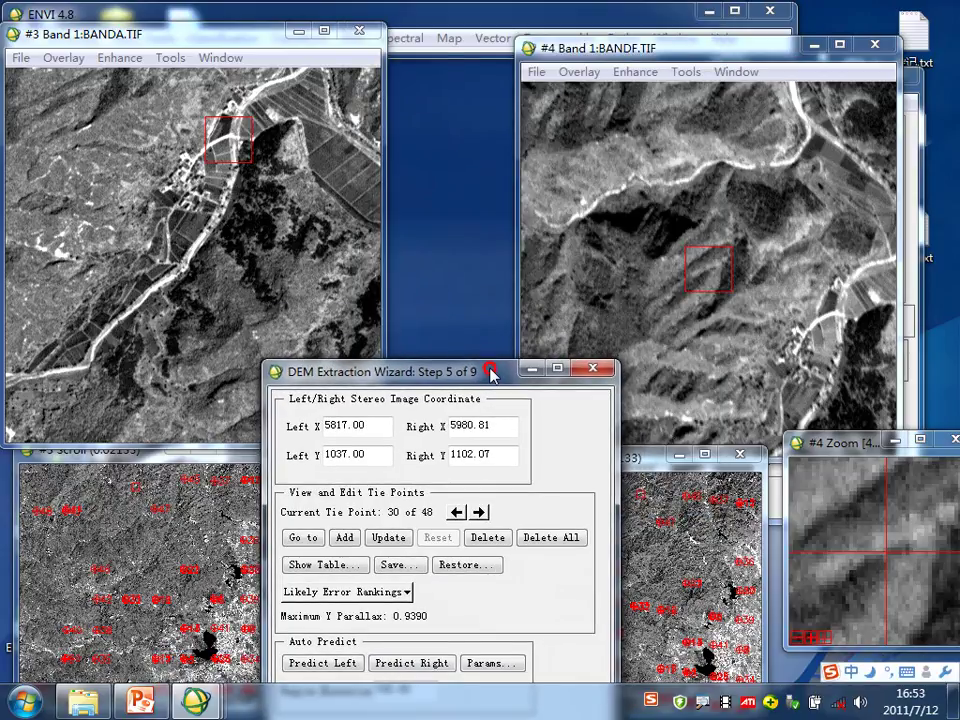
{"action": "left_click", "coordinate": [833, 318]}
{"action": "left_click", "coordinate": [882, 548]}
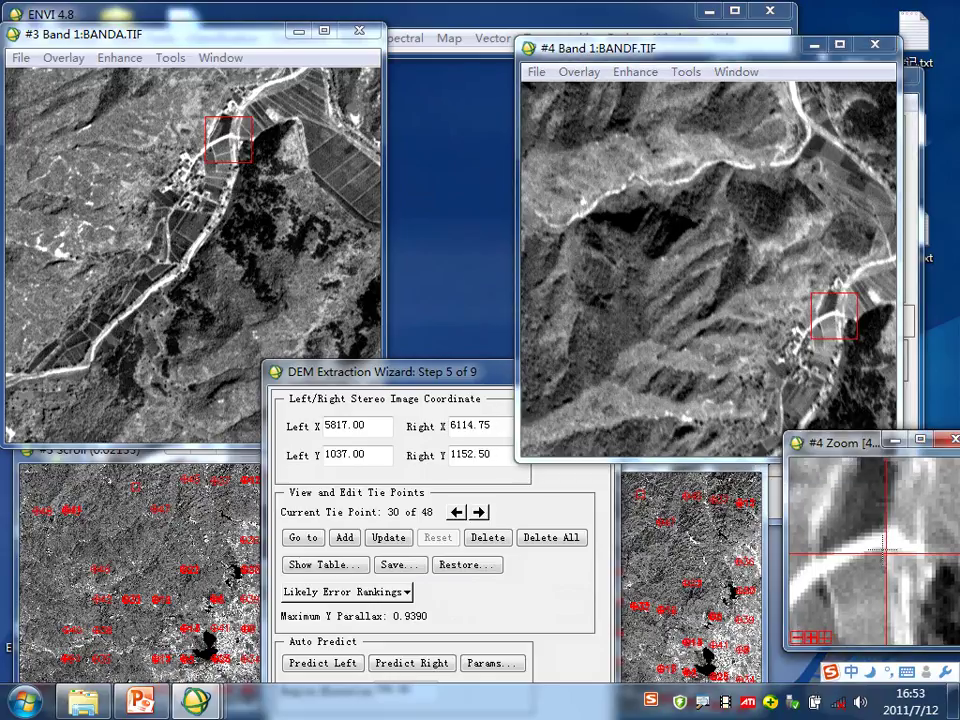
Refine the junction to left 5816.50, 1035.75 and right 6114.50, 1152.00, and add it as a tie point.
{"action": "left_click_drag", "start_coordinate": [333, 377], "coordinate": [553, 46]}
{"action": "left_click", "coordinate": [228, 143]}
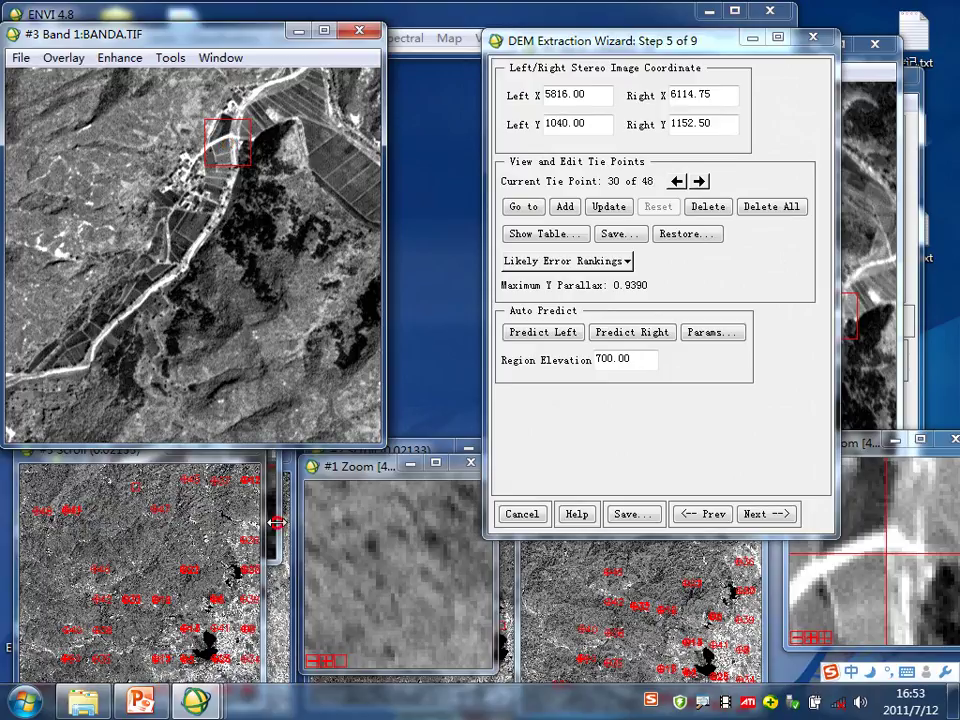
{"action": "left_click", "coordinate": [208, 392]}
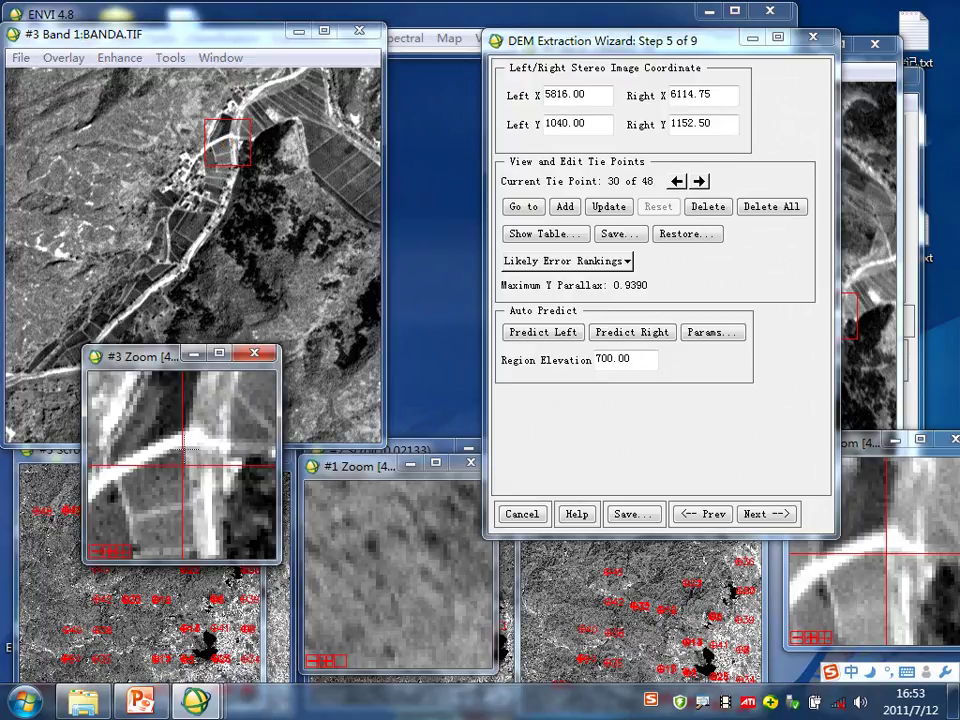
{"action": "left_click", "coordinate": [187, 455]}
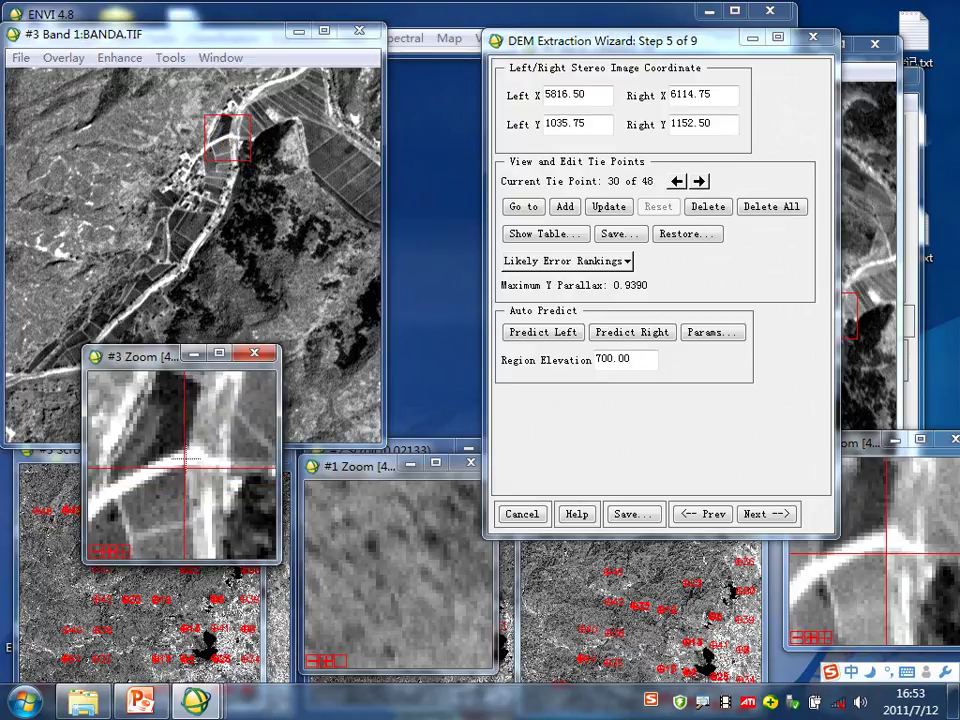
{"action": "left_click", "coordinate": [888, 549]}
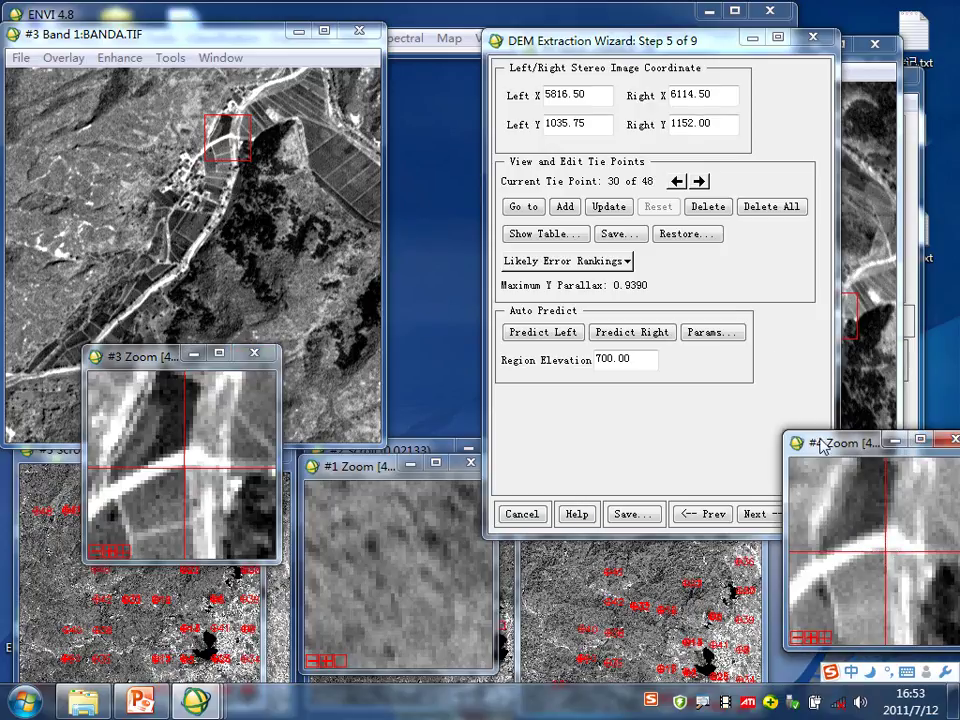
{"action": "left_click", "coordinate": [750, 290]}
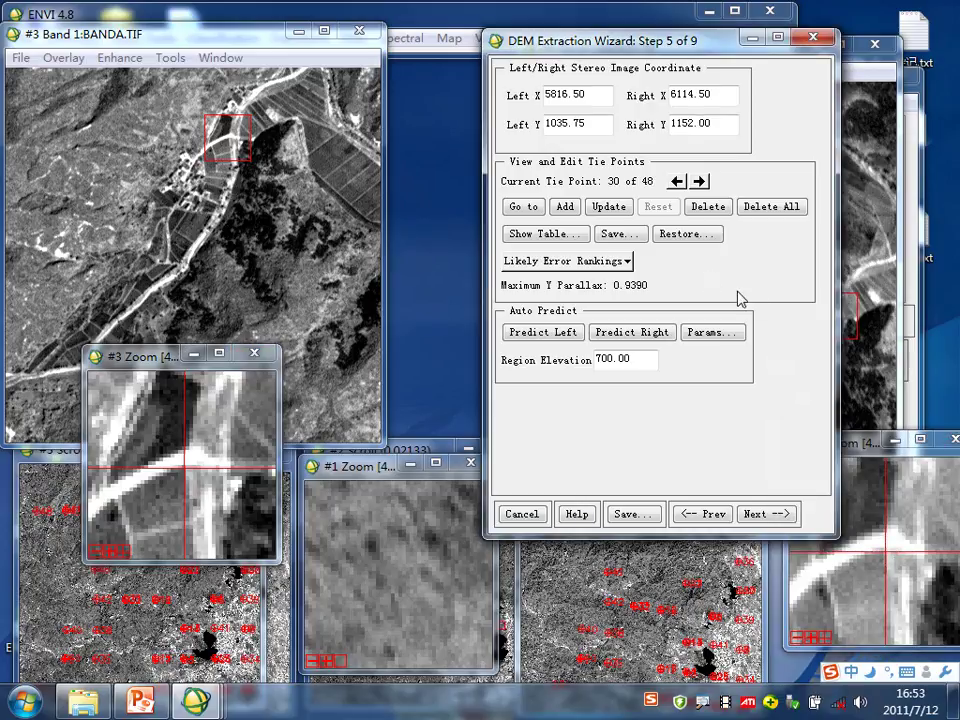
{"action": "left_click", "coordinate": [564, 206]}
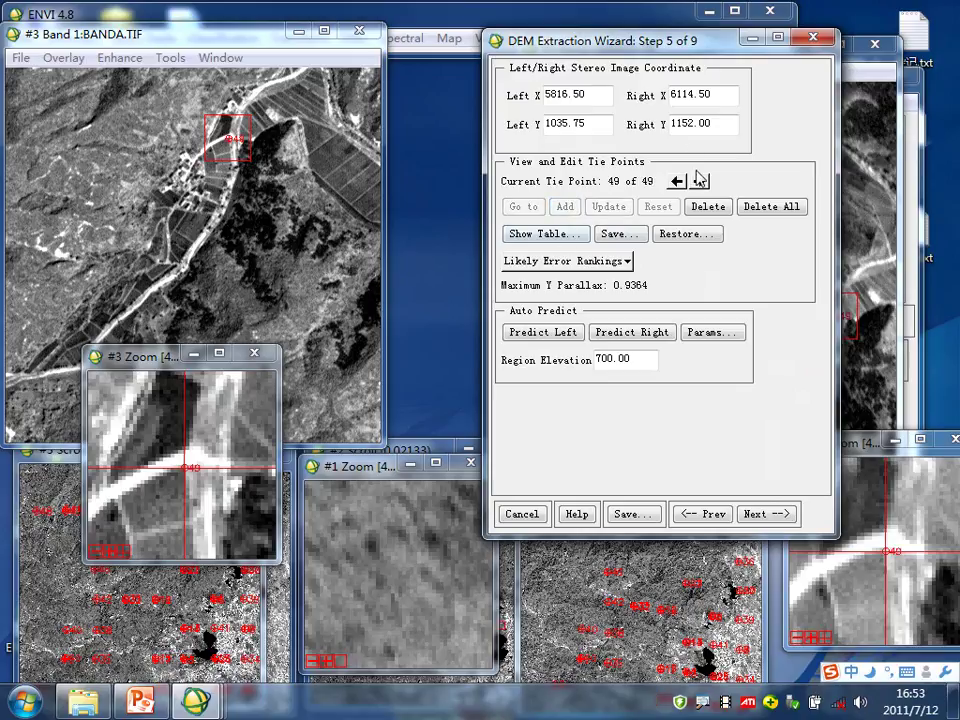
Rearrange the wizard and display #3 windows to compare the added tie point, and advance to the epipolar image settings.
{"action": "left_click_drag", "start_coordinate": [718, 58], "coordinate": [643, 43]}
{"action": "left_click_drag", "start_coordinate": [140, 368], "coordinate": [357, 560]}
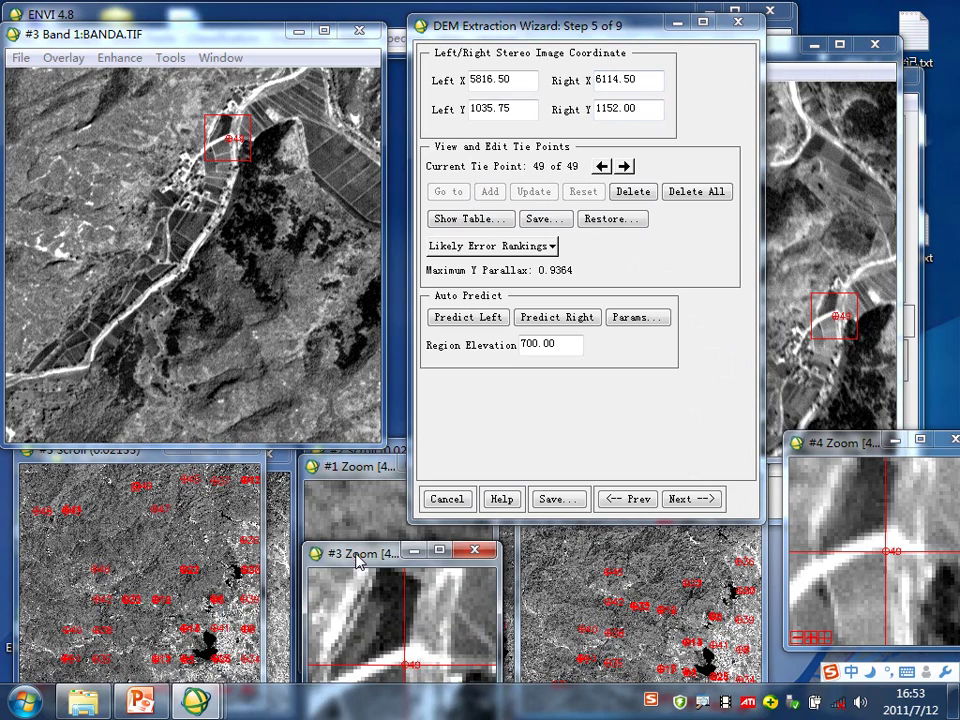
{"action": "left_click_drag", "start_coordinate": [194, 36], "coordinate": [249, 9]}
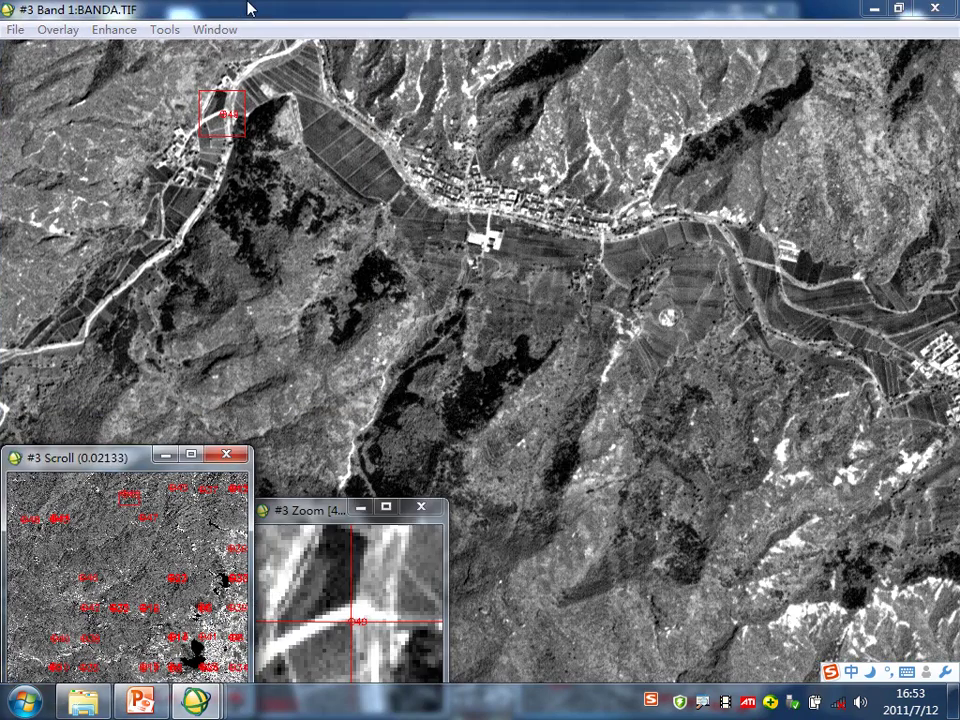
{"action": "double_click", "coordinate": [270, 15]}
{"action": "left_click_drag", "start_coordinate": [606, 36], "coordinate": [558, 33]}
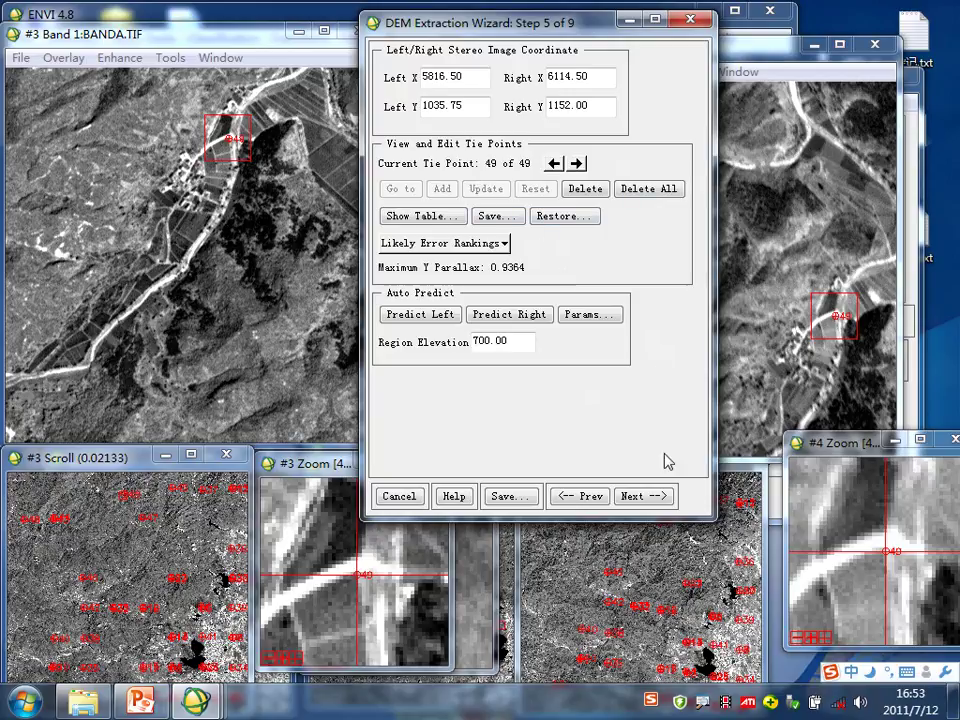
{"action": "left_click", "coordinate": [652, 500]}
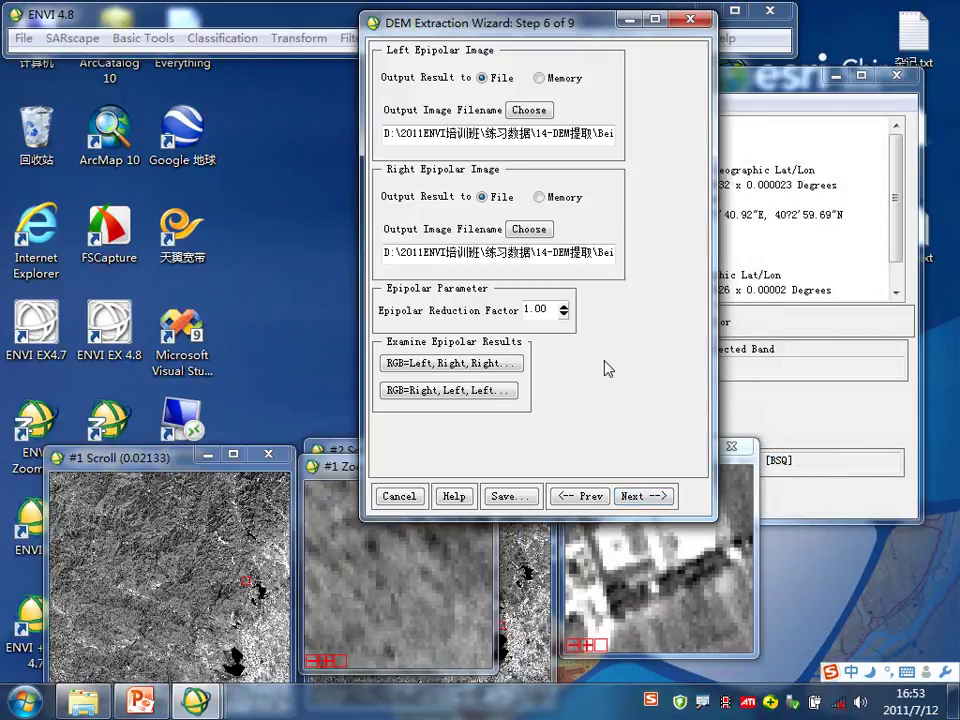
Close all remaining windows of displays #1 and #2, and bring the DEM Extraction Wizard back into focus.
{"action": "left_click_drag", "start_coordinate": [555, 21], "coordinate": [775, 126]}
{"action": "left_click", "coordinate": [540, 446]}
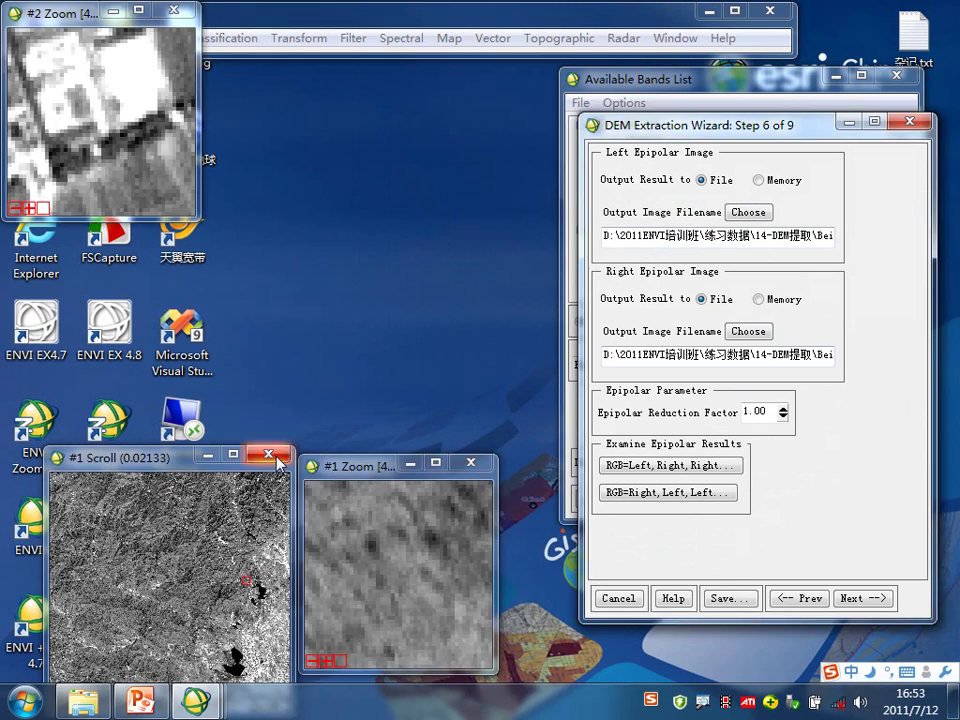
{"action": "left_click", "coordinate": [268, 453]}
{"action": "left_click", "coordinate": [180, 12]}
{"action": "key", "text": "alt+Tab"}
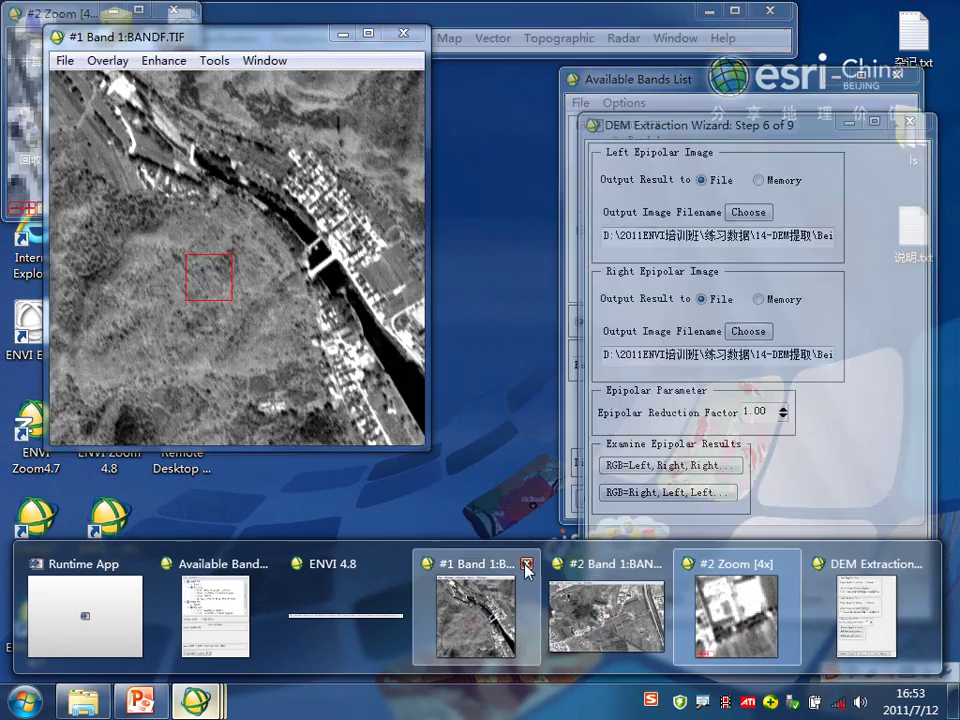
{"action": "left_click", "coordinate": [527, 563]}
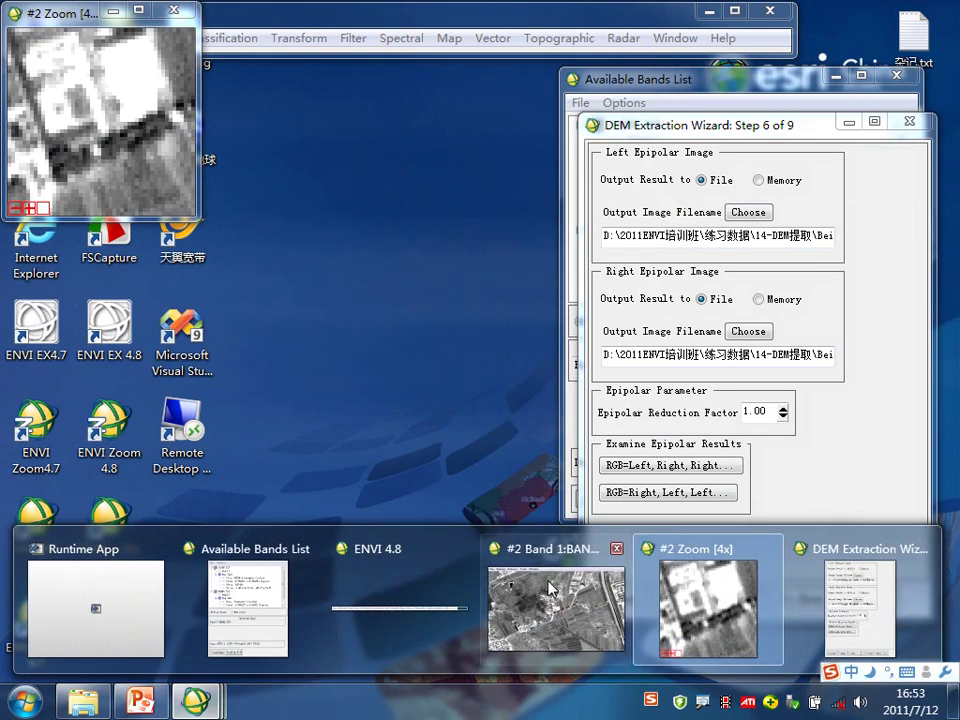
{"action": "left_click", "coordinate": [619, 549]}
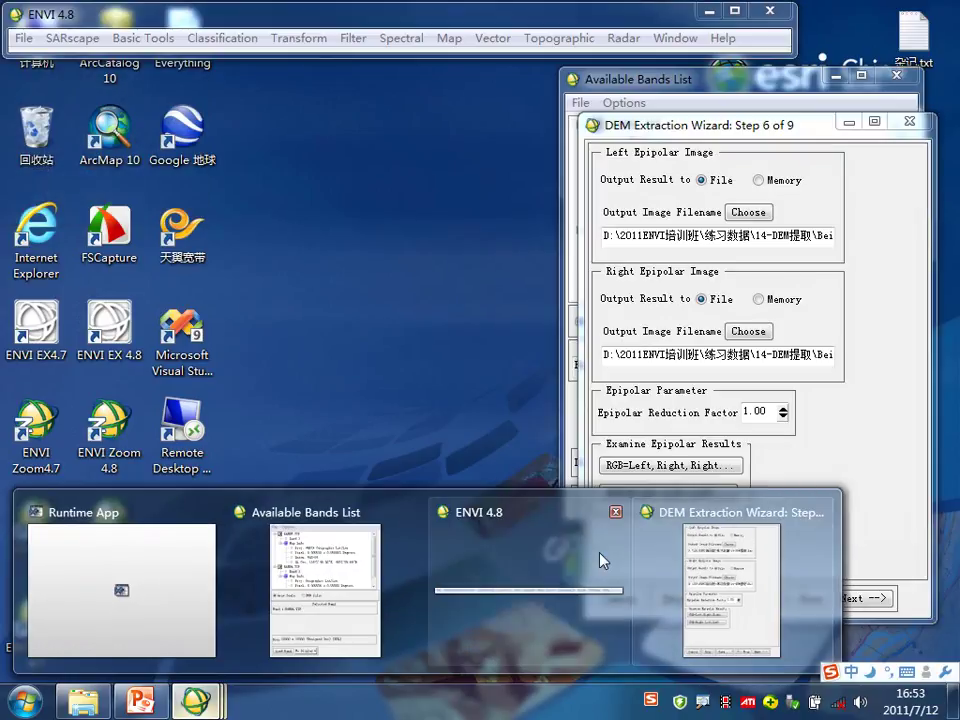
{"action": "left_click", "coordinate": [853, 420]}
Set the left epipolar image's output file to BANDA_left_epipolar in C:\Temp.
{"action": "left_click_drag", "start_coordinate": [756, 127], "coordinate": [371, 62]}
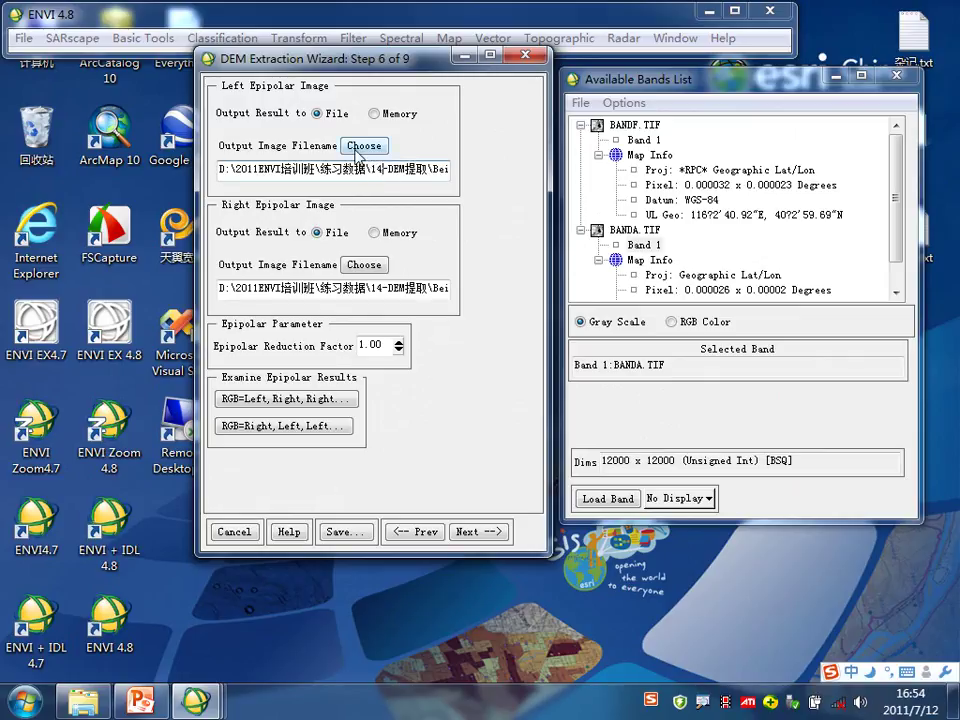
{"action": "left_click_drag", "start_coordinate": [313, 291], "coordinate": [436, 291]}
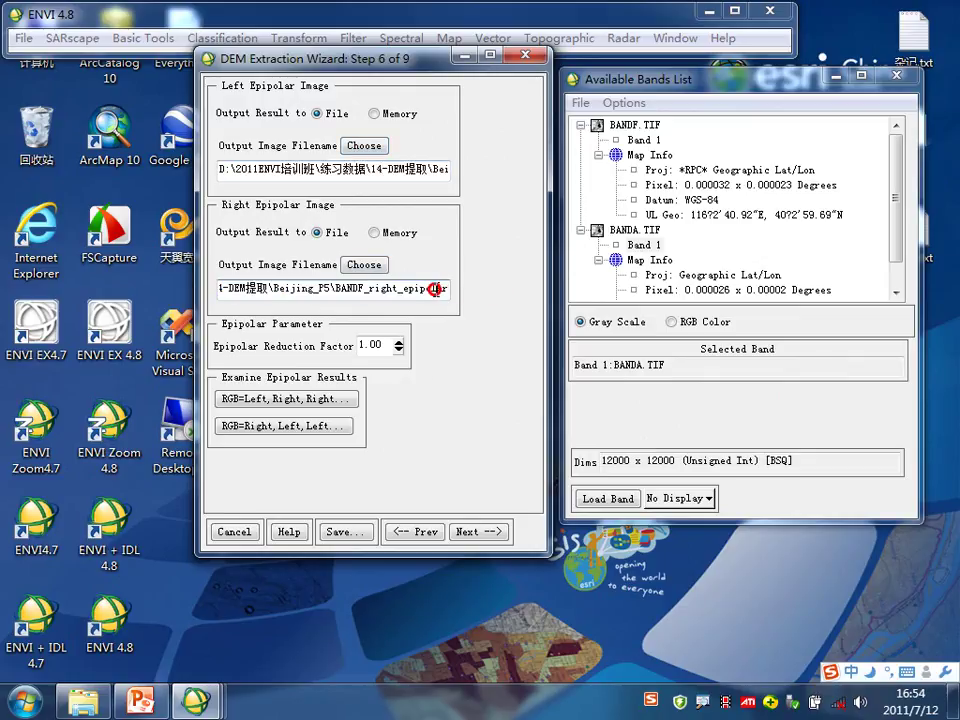
{"action": "left_click", "coordinate": [362, 148]}
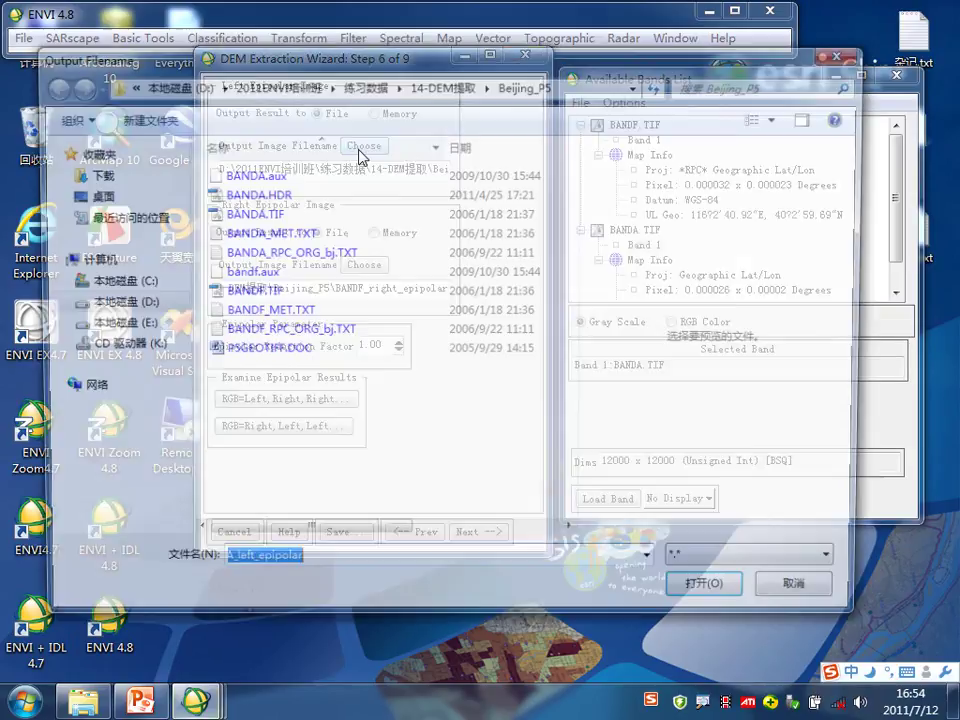
{"action": "left_click", "coordinate": [135, 281]}
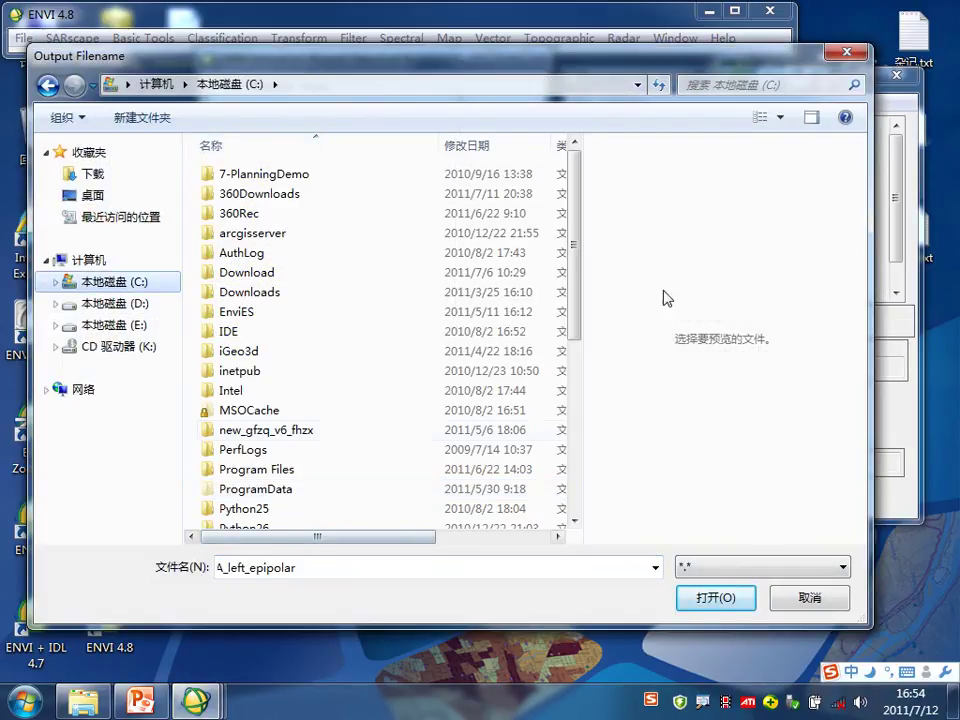
{"action": "left_click_drag", "start_coordinate": [573, 268], "coordinate": [580, 495]}
{"action": "left_click", "coordinate": [300, 321]}
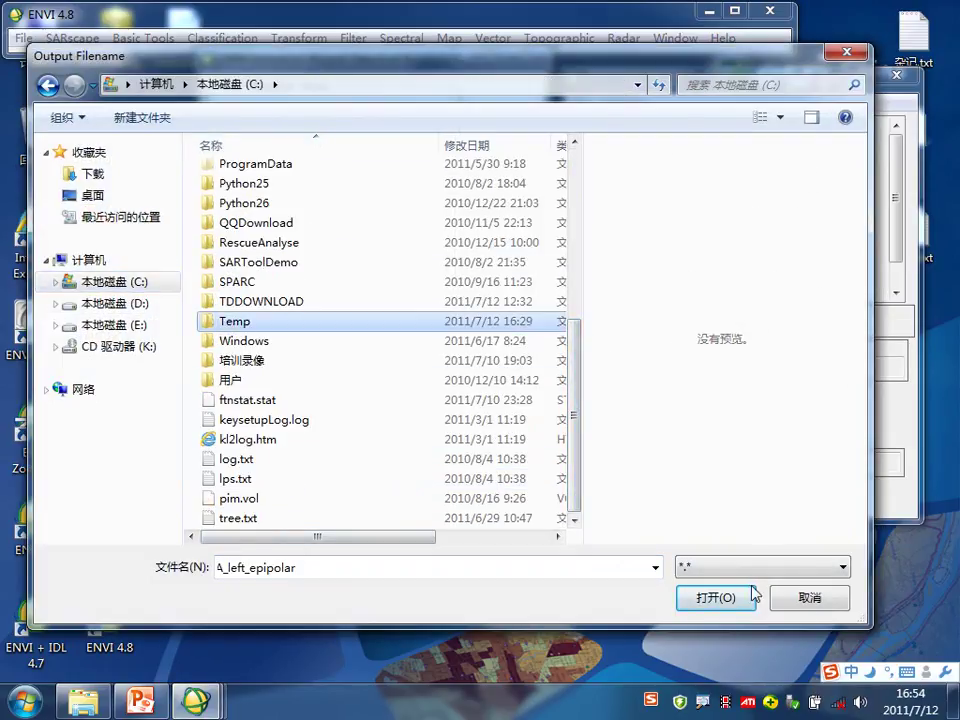
{"action": "left_click", "coordinate": [720, 600]}
{"action": "left_click", "coordinate": [727, 599]}
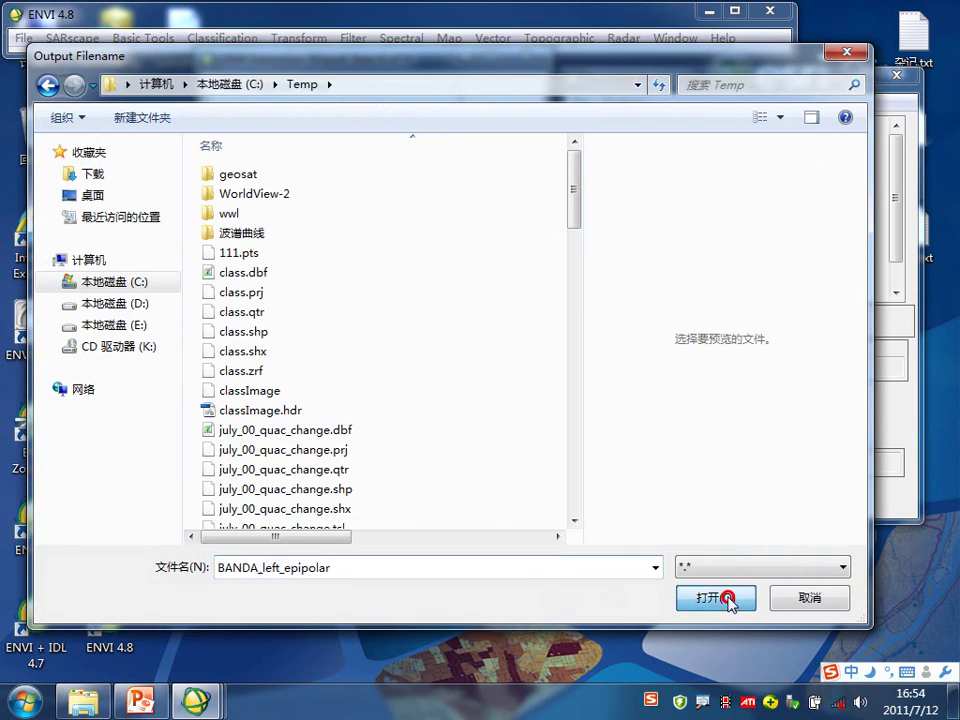
Set the right epipolar image's output file to BANDF_right_epipolar in C:\Temp, and move the wizard aside.
{"action": "left_click", "coordinate": [364, 265]}
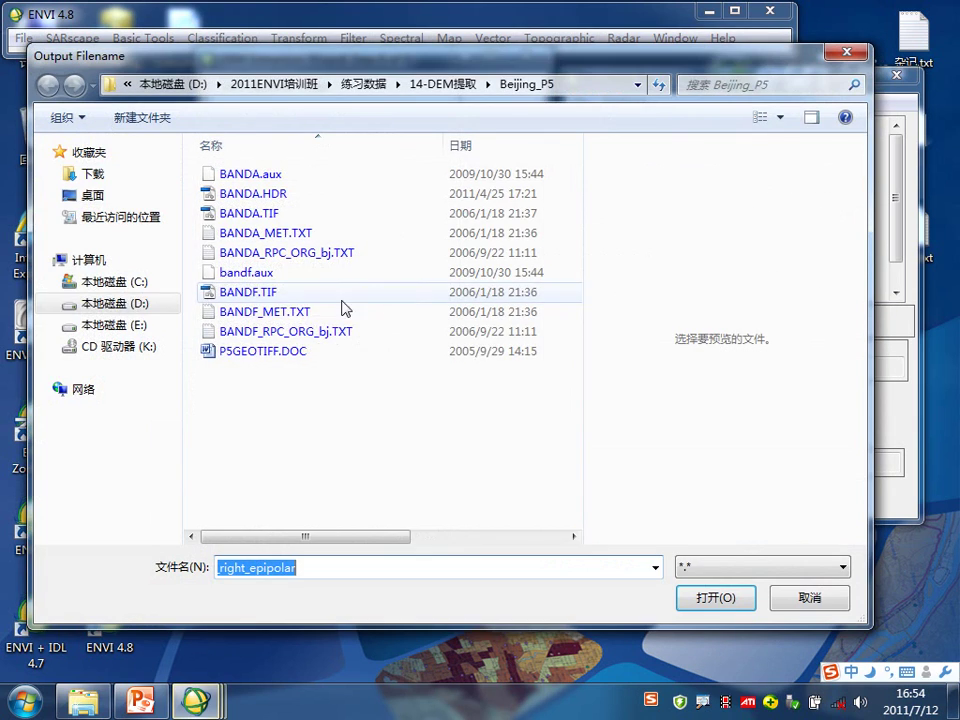
{"action": "left_click", "coordinate": [126, 282]}
{"action": "scroll", "coordinate": [574, 287], "scroll_direction": "down", "scroll_amount": 5}
{"action": "left_click", "coordinate": [245, 369]}
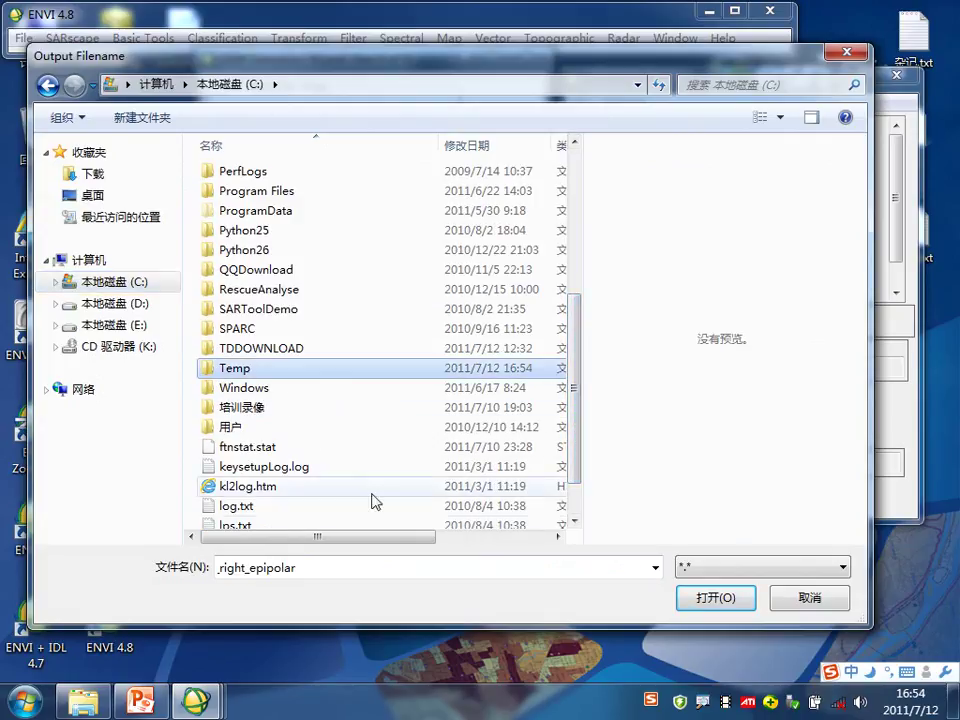
{"action": "left_click", "coordinate": [708, 597]}
{"action": "left_click", "coordinate": [700, 598]}
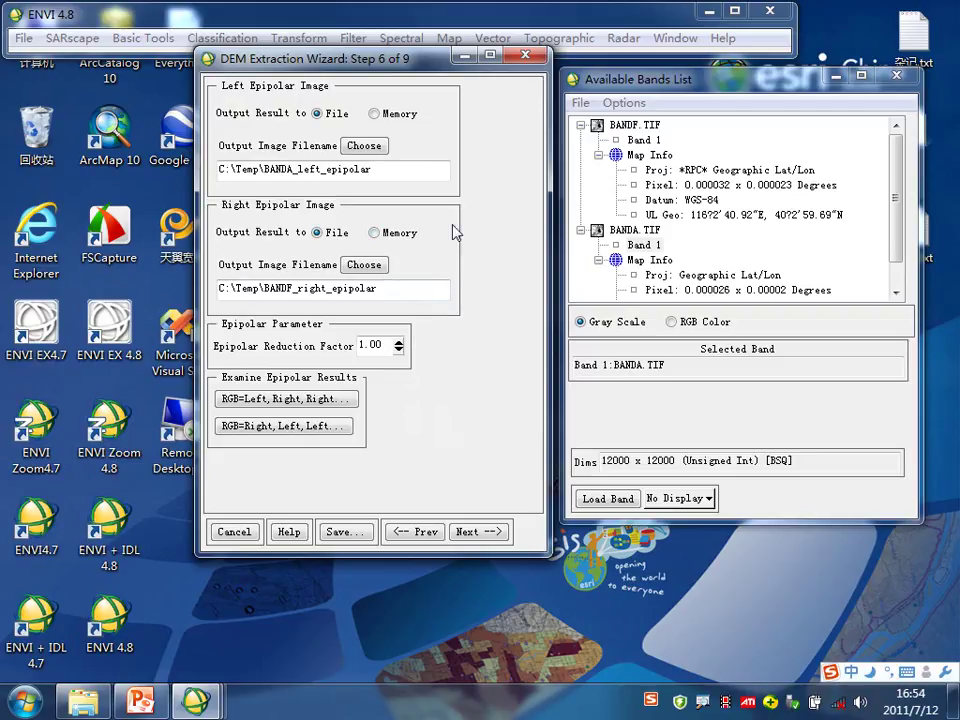
{"action": "left_click_drag", "start_coordinate": [410, 63], "coordinate": [812, 100]}
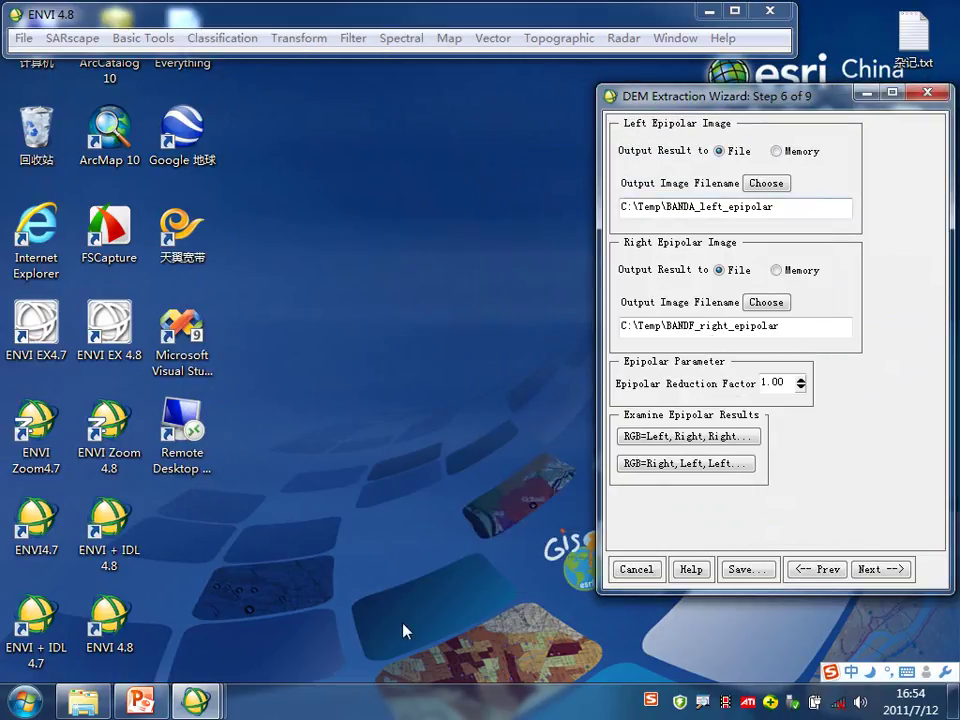
{"action": "mouse_move", "coordinate": [196, 703]}
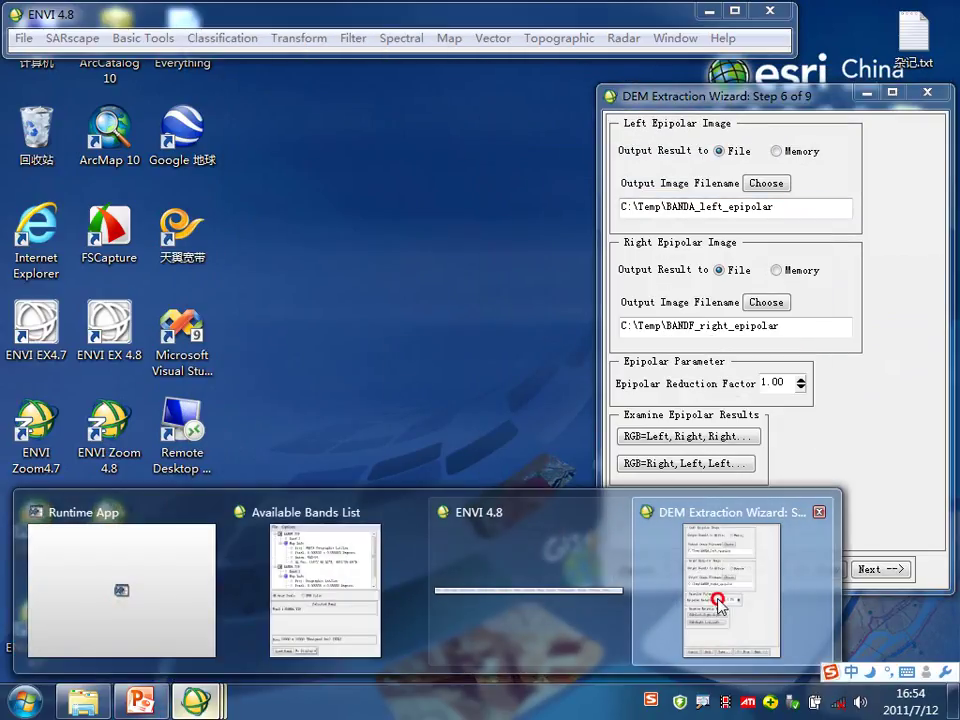
Generate the epipolar images, display them as an RGB composite of left, right, right, and maximize the image window.
{"action": "left_click", "coordinate": [649, 446]}
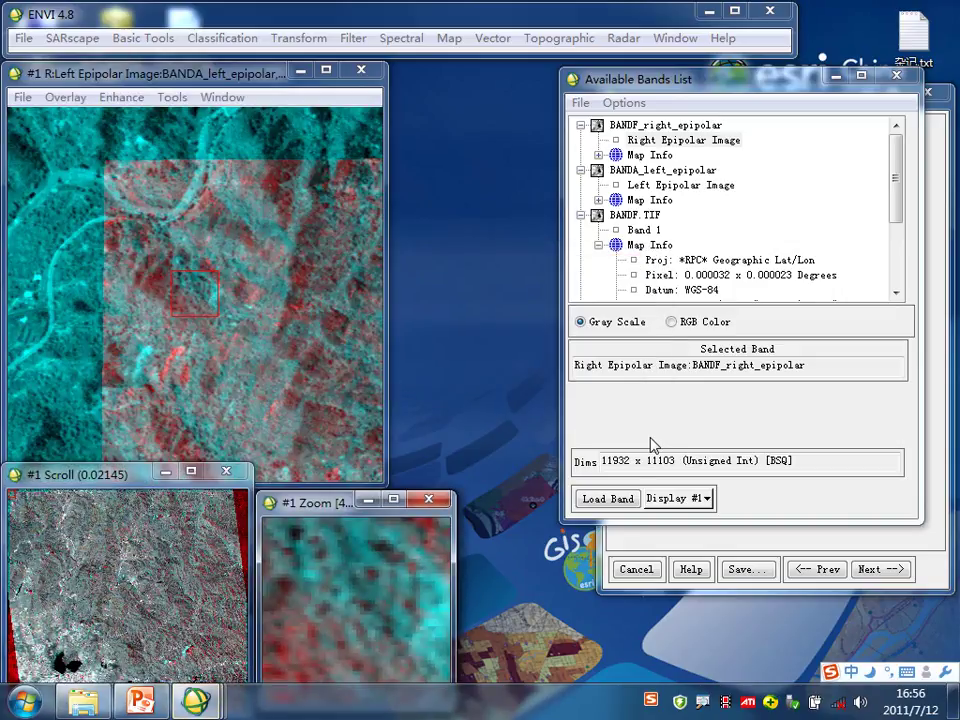
{"action": "left_click_drag", "start_coordinate": [240, 80], "coordinate": [446, 44]}
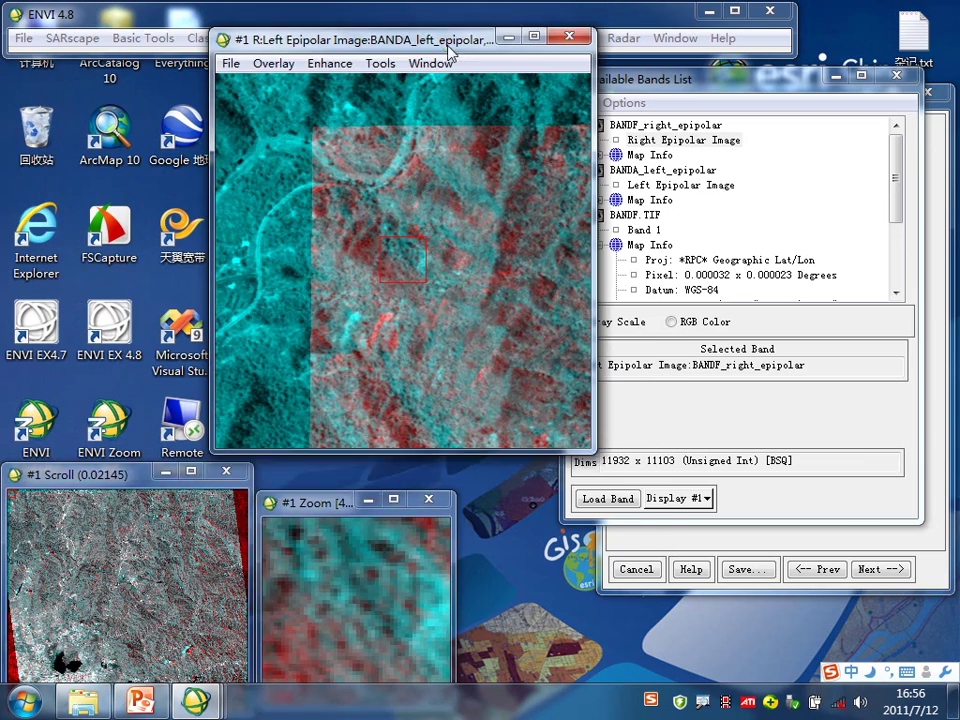
{"action": "left_click_drag", "start_coordinate": [321, 604], "coordinate": [305, 570]}
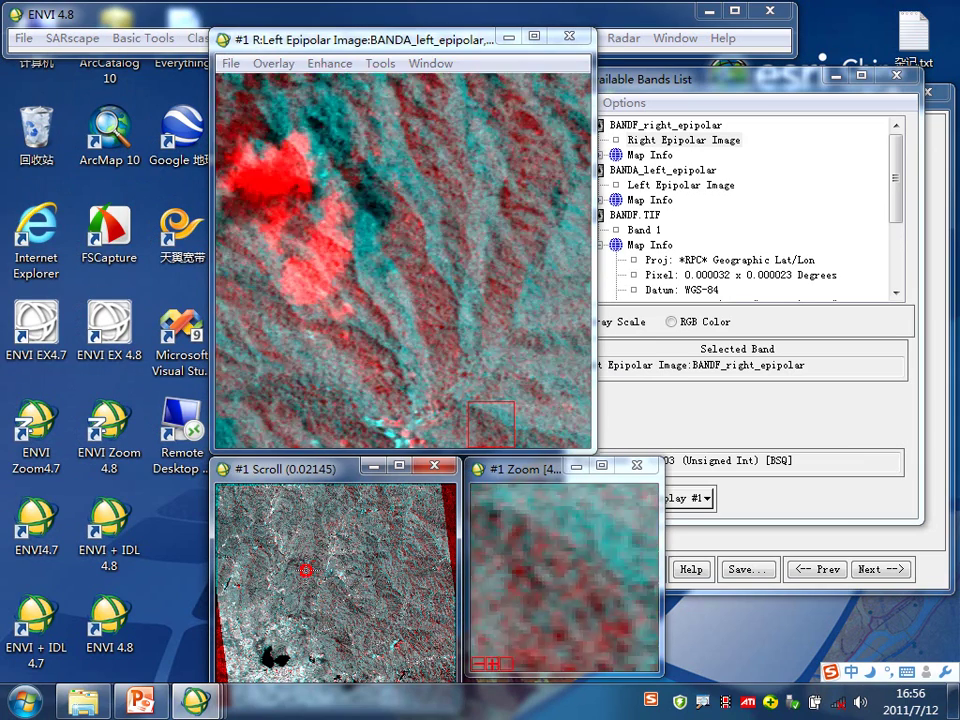
{"action": "left_click", "coordinate": [411, 41]}
{"action": "left_click_drag", "start_coordinate": [411, 41], "coordinate": [411, 0]}
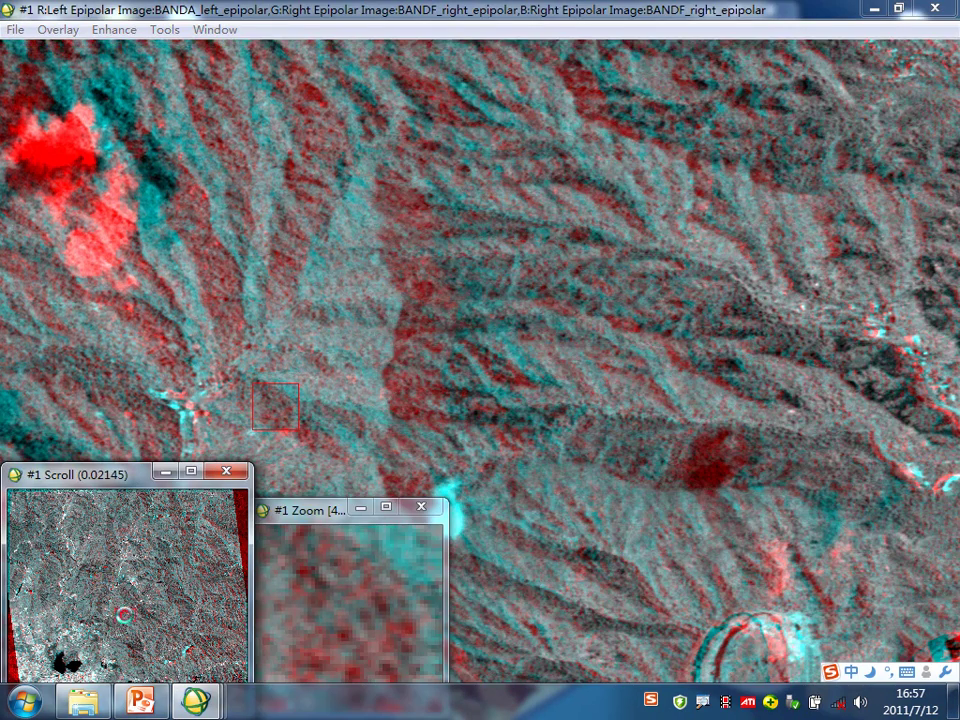
Examine the left-right offset in the epipolar composite over the mountains, the built-up area and the dark water body.
{"action": "left_click_drag", "start_coordinate": [103, 578], "coordinate": [114, 646]}
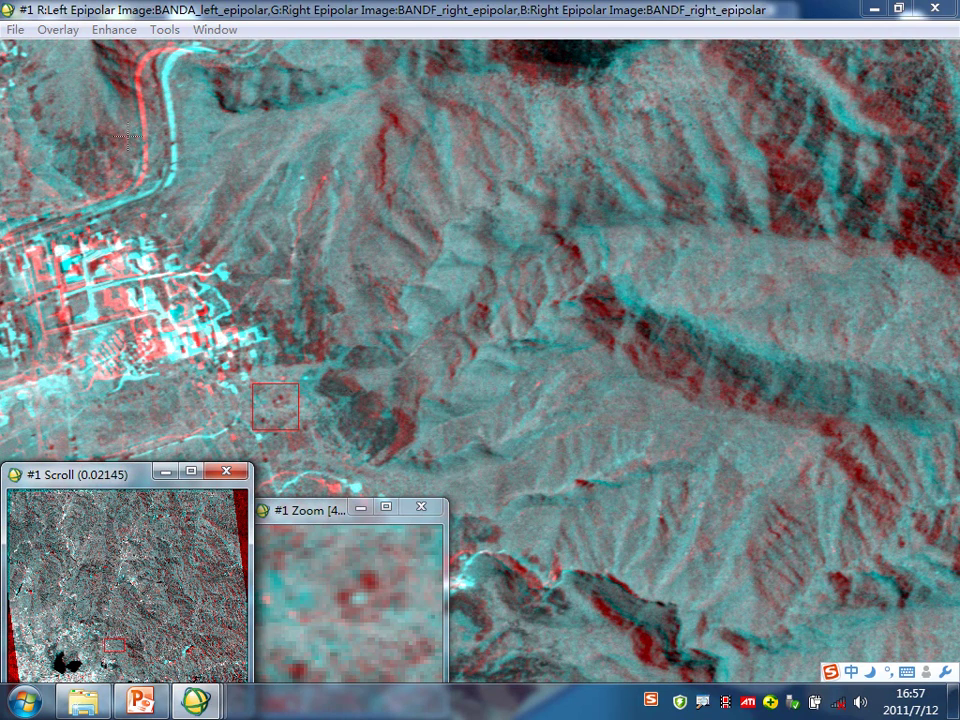
{"action": "left_click_drag", "start_coordinate": [113, 645], "coordinate": [76, 625]}
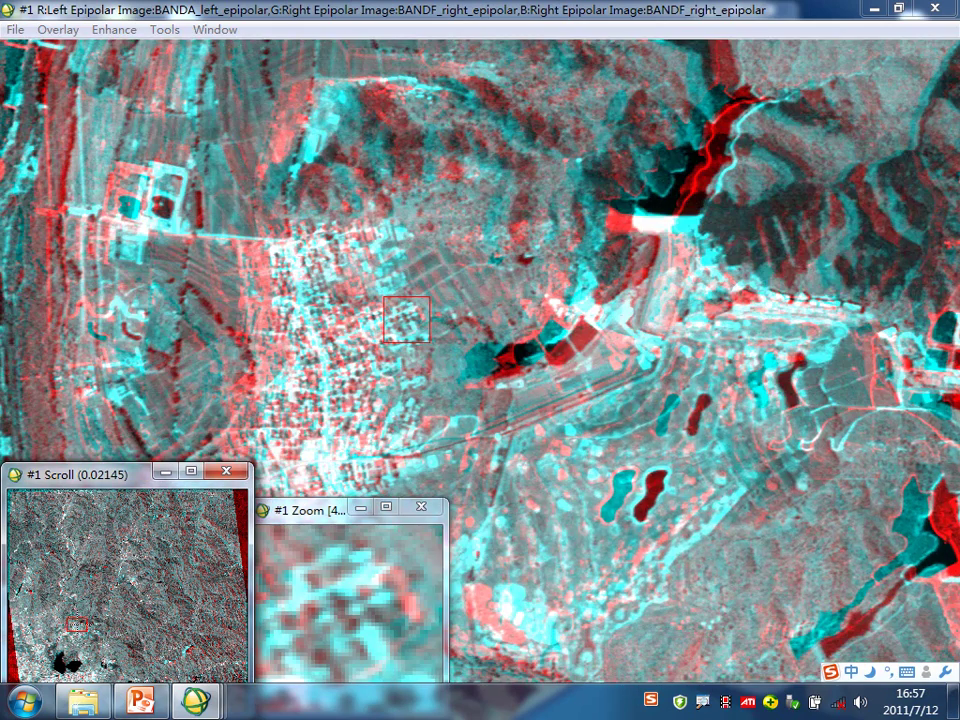
{"action": "left_click", "coordinate": [530, 15]}
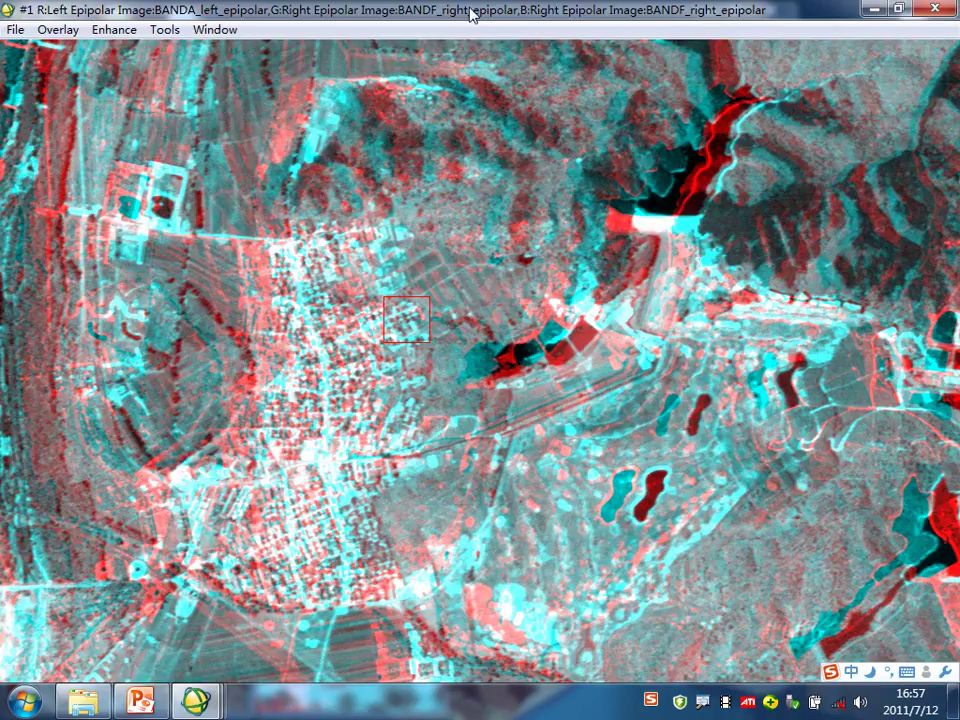
{"action": "double_click", "coordinate": [505, 17]}
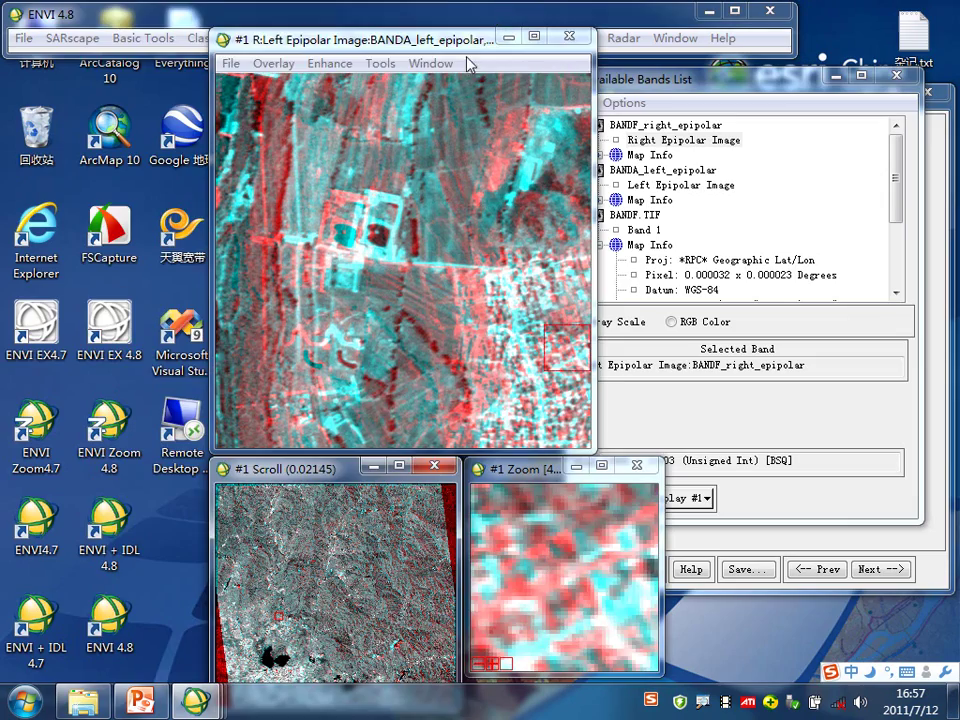
{"action": "left_click_drag", "start_coordinate": [353, 38], "coordinate": [218, 20]}
{"action": "left_click_drag", "start_coordinate": [140, 600], "coordinate": [141, 645]}
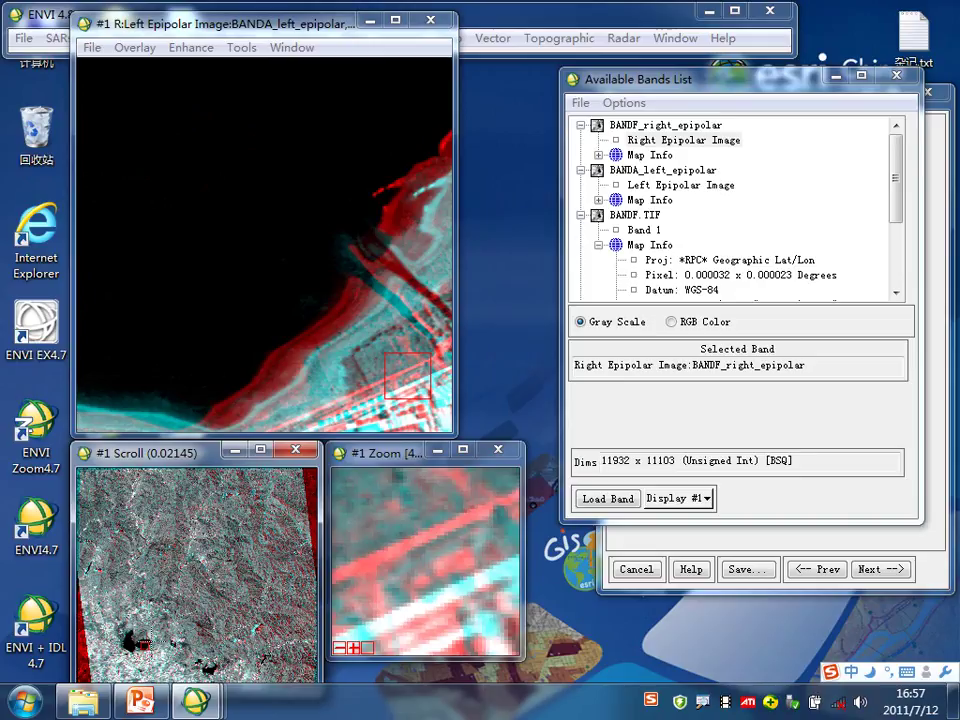
Close the epipolar composite display and advance the DEM Extraction Wizard to the output projection and map extent settings.
{"action": "left_click", "coordinate": [292, 47]}
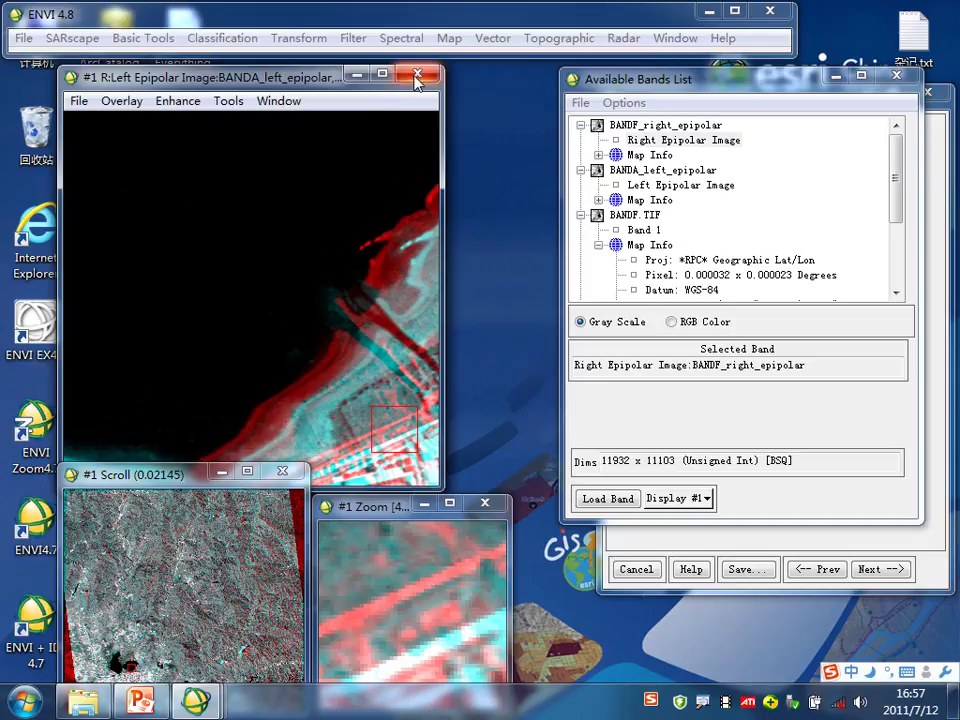
{"action": "left_click", "coordinate": [417, 79]}
{"action": "mouse_move", "coordinate": [195, 700]}
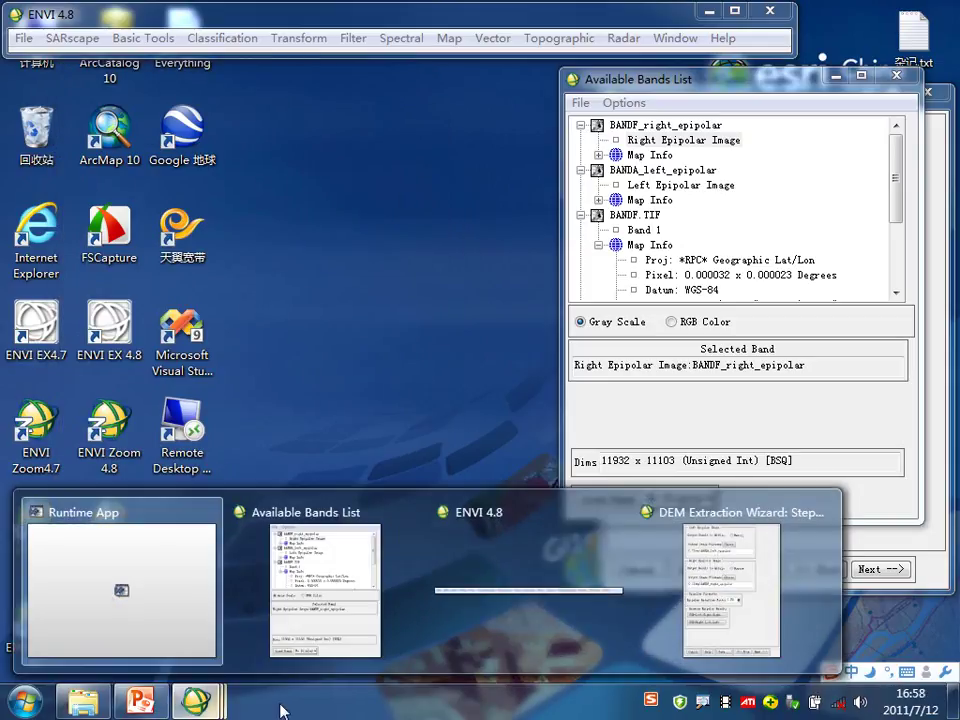
{"action": "left_click", "coordinate": [703, 625]}
{"action": "left_click_drag", "start_coordinate": [795, 101], "coordinate": [451, 87]}
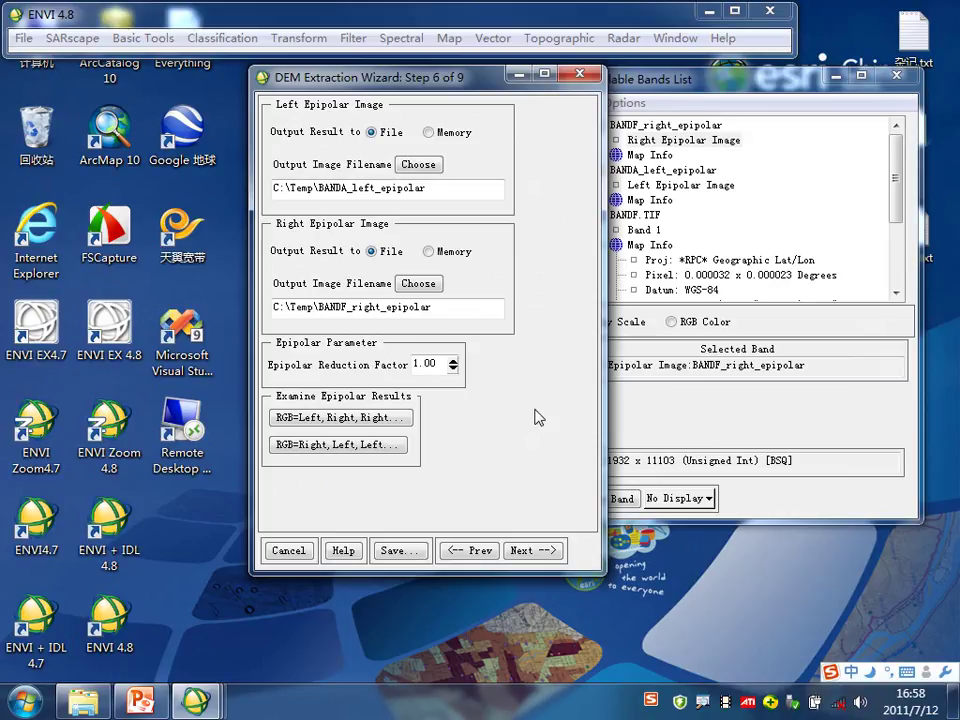
{"action": "left_click", "coordinate": [549, 551]}
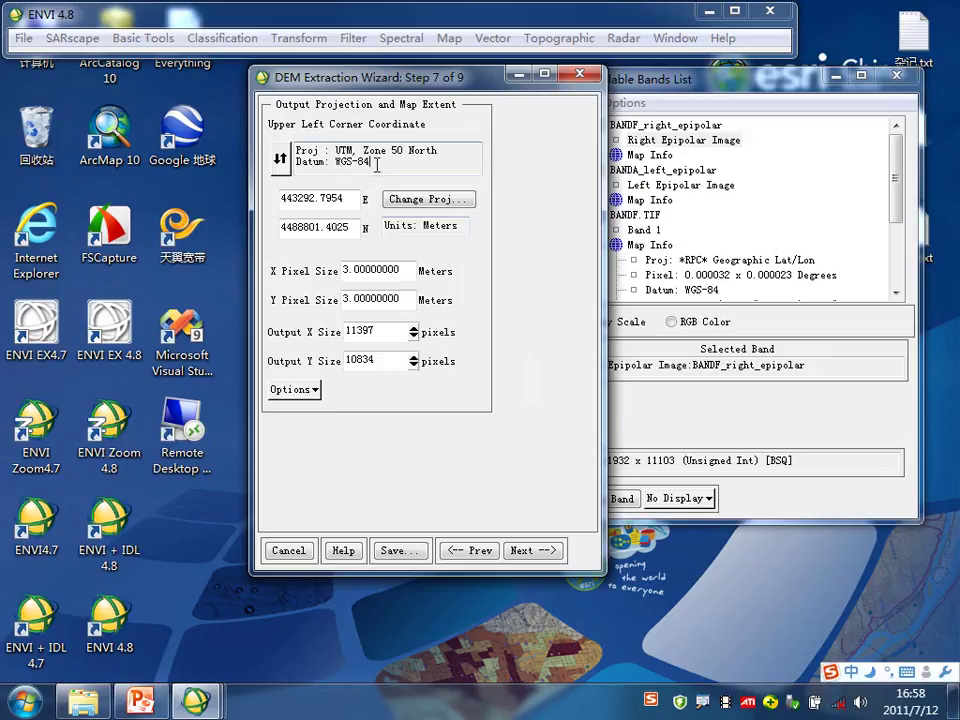
Set both the X and Y pixel size of the output DEM to 5 meters.
{"action": "left_click_drag", "start_coordinate": [370, 164], "coordinate": [292, 152]}
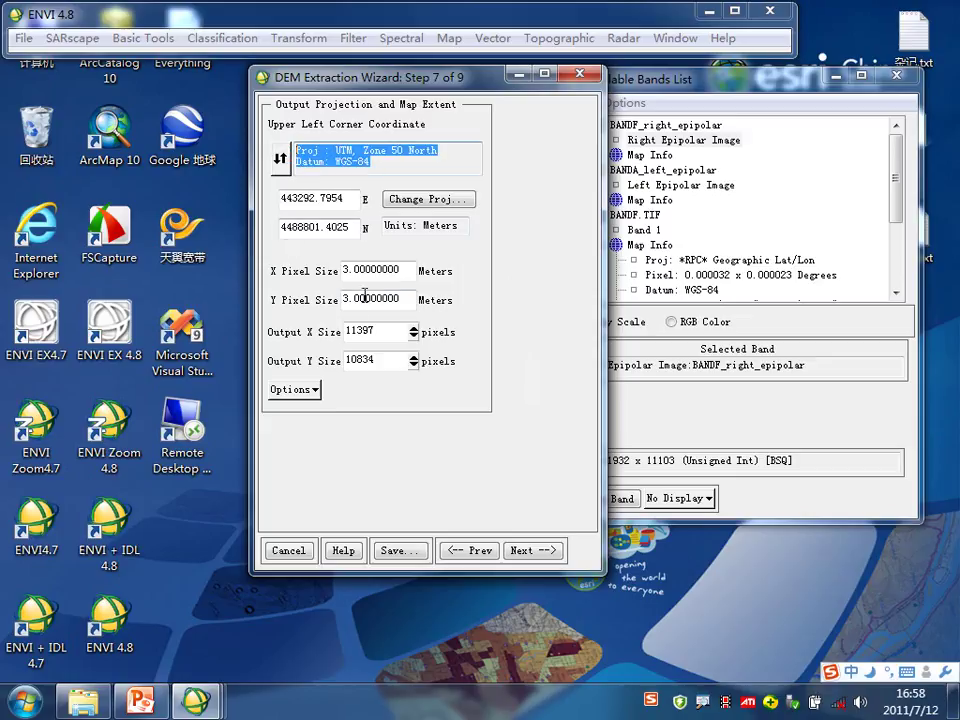
{"action": "left_click", "coordinate": [401, 268]}
{"action": "left_click_drag", "start_coordinate": [401, 268], "coordinate": [340, 276]}
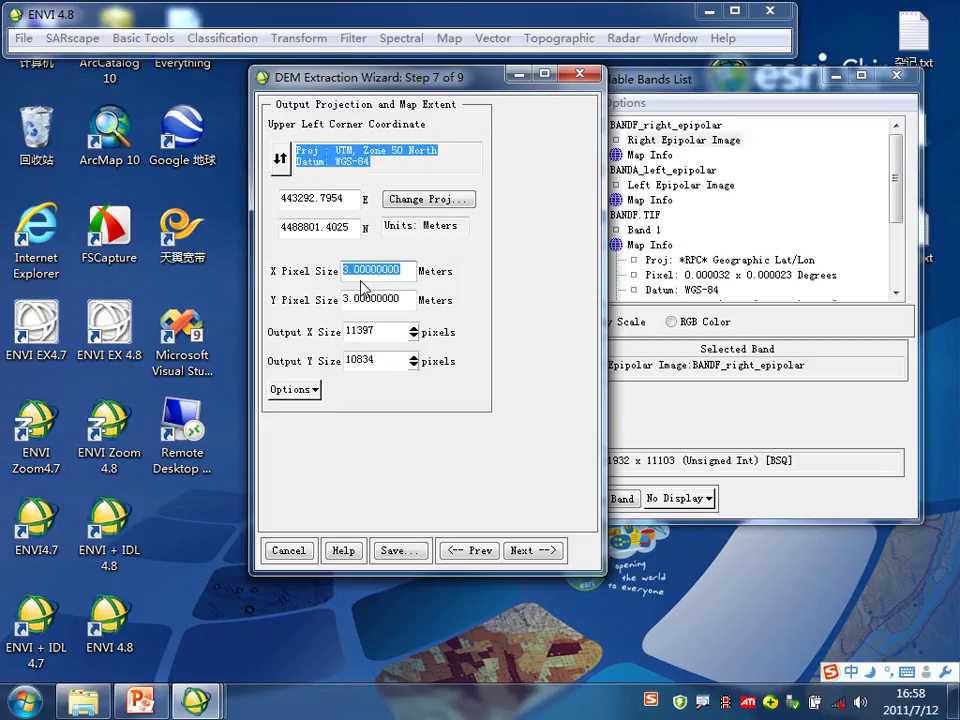
{"action": "type", "text": "5"}
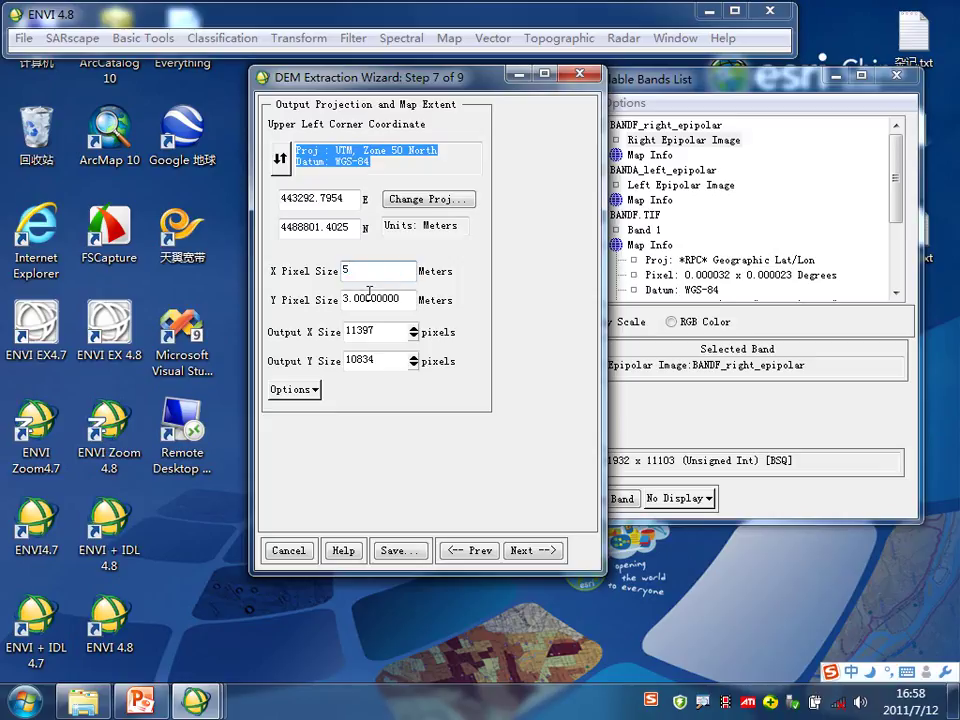
{"action": "left_click", "coordinate": [376, 305]}
{"action": "double_click", "coordinate": [376, 305]}
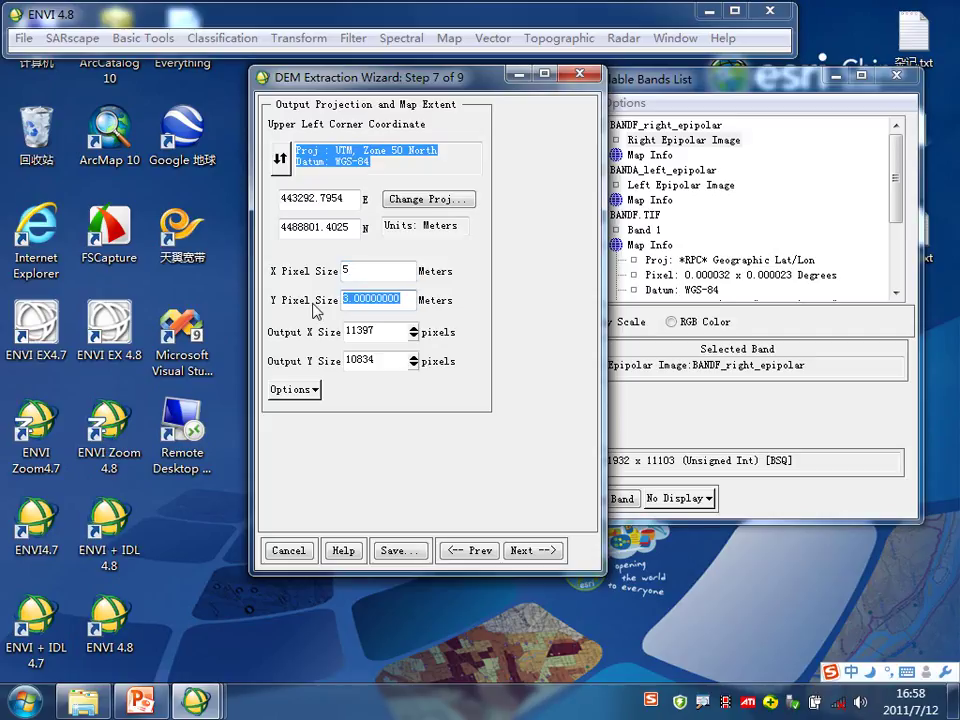
{"action": "type", "text": "5"}
{"action": "key", "text": "Tab"}
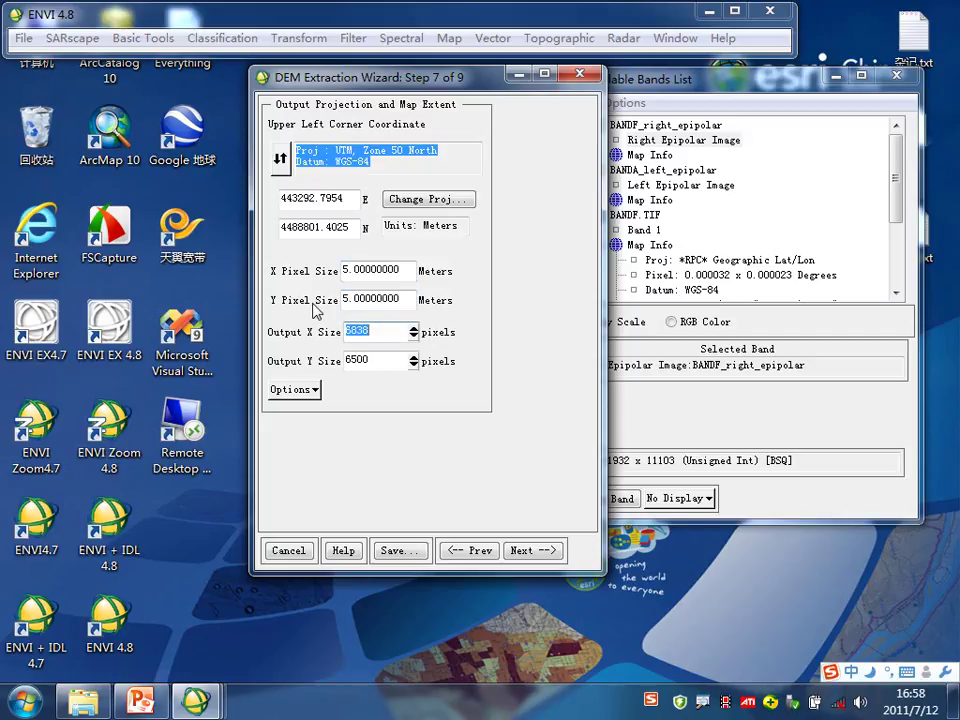
{"action": "left_click", "coordinate": [390, 334]}
{"action": "left_click", "coordinate": [402, 301]}
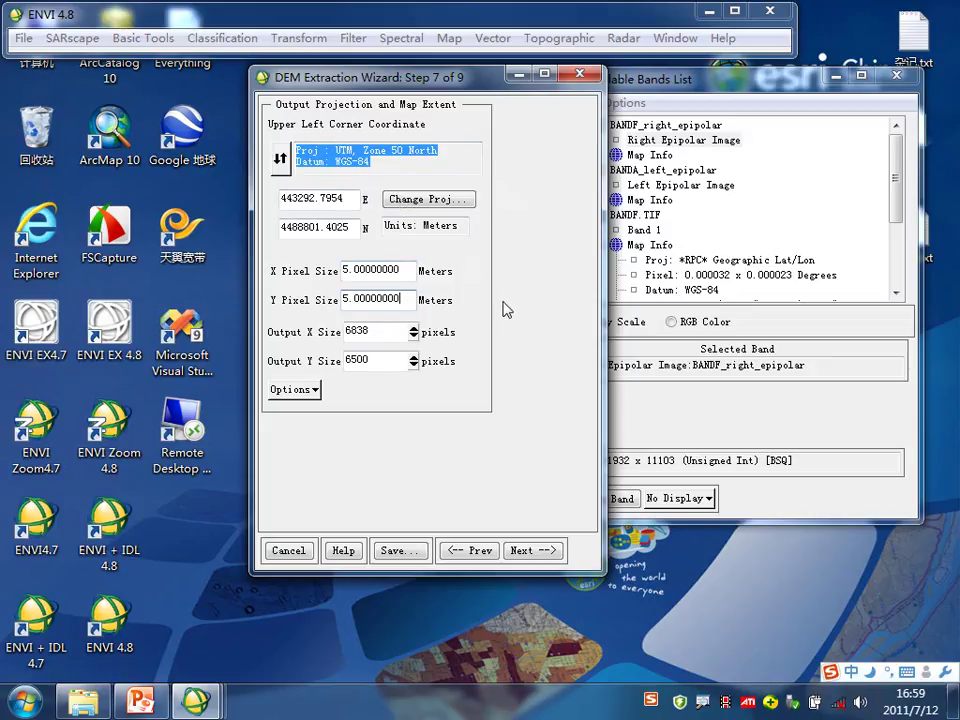
Accept the output projection and map extent, and advance the wizard to the DEM extraction parameters.
{"action": "left_click_drag", "start_coordinate": [487, 79], "coordinate": [443, 84]}
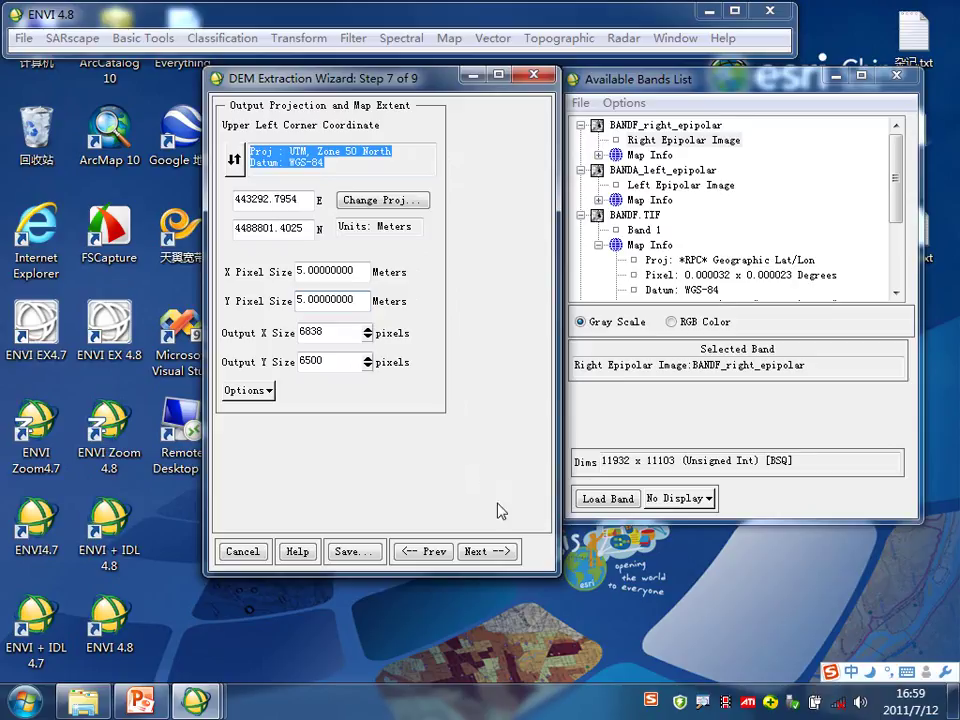
{"action": "left_click", "coordinate": [487, 551]}
{"action": "left_click", "coordinate": [497, 552]}
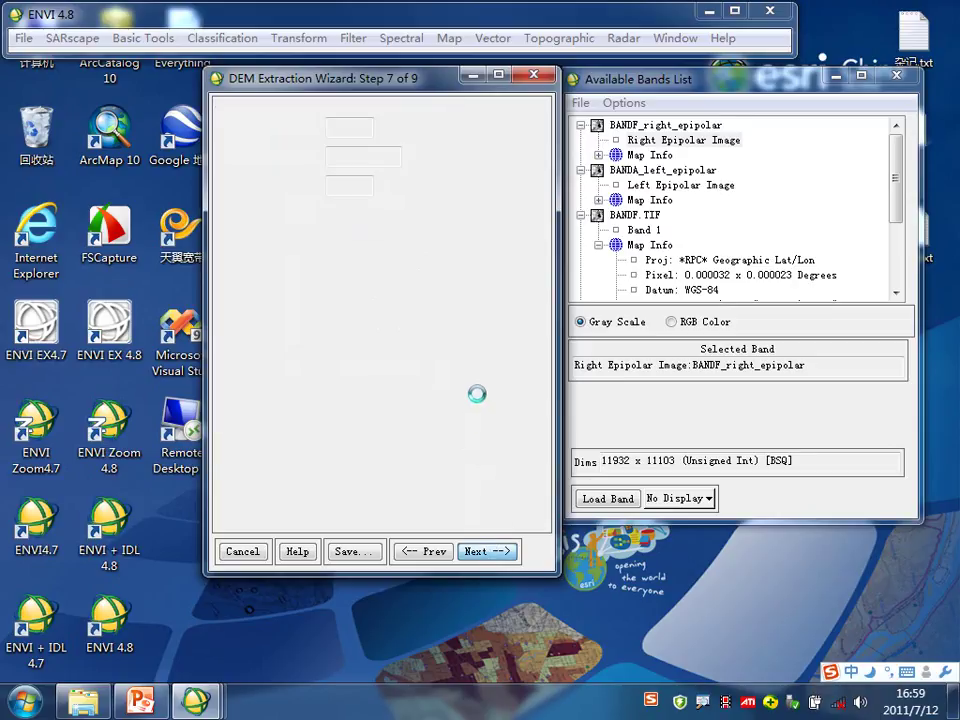
{"action": "left_click_drag", "start_coordinate": [435, 84], "coordinate": [433, 77]}
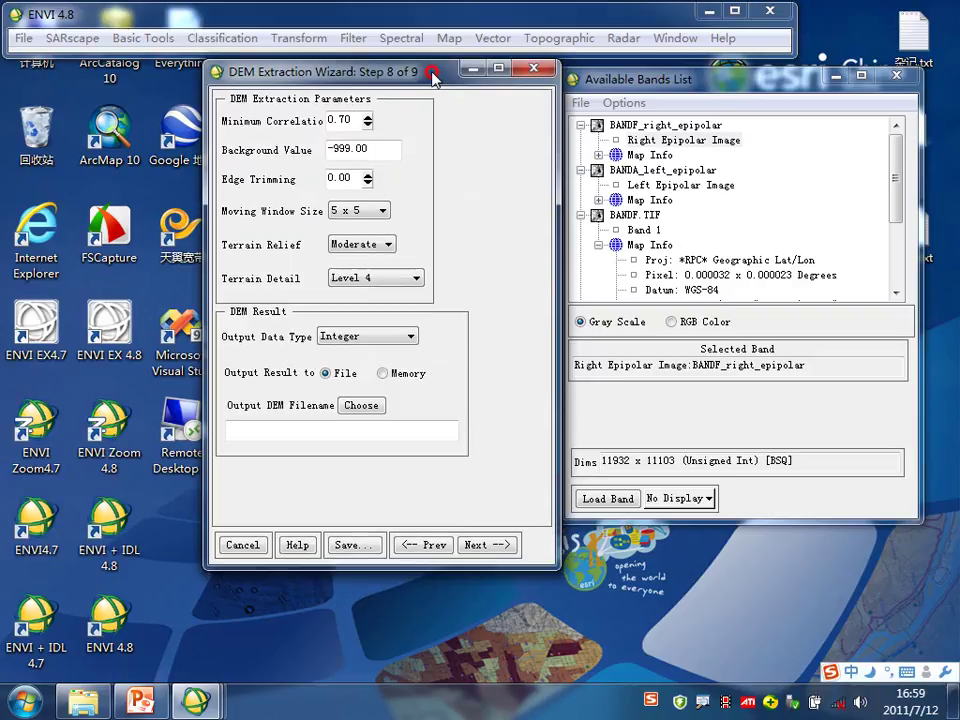
Set the minimum correlation for DEM extraction to 0.75, and review the background value and edge trimming.
{"action": "left_click", "coordinate": [367, 117]}
{"action": "left_click", "coordinate": [367, 117]}
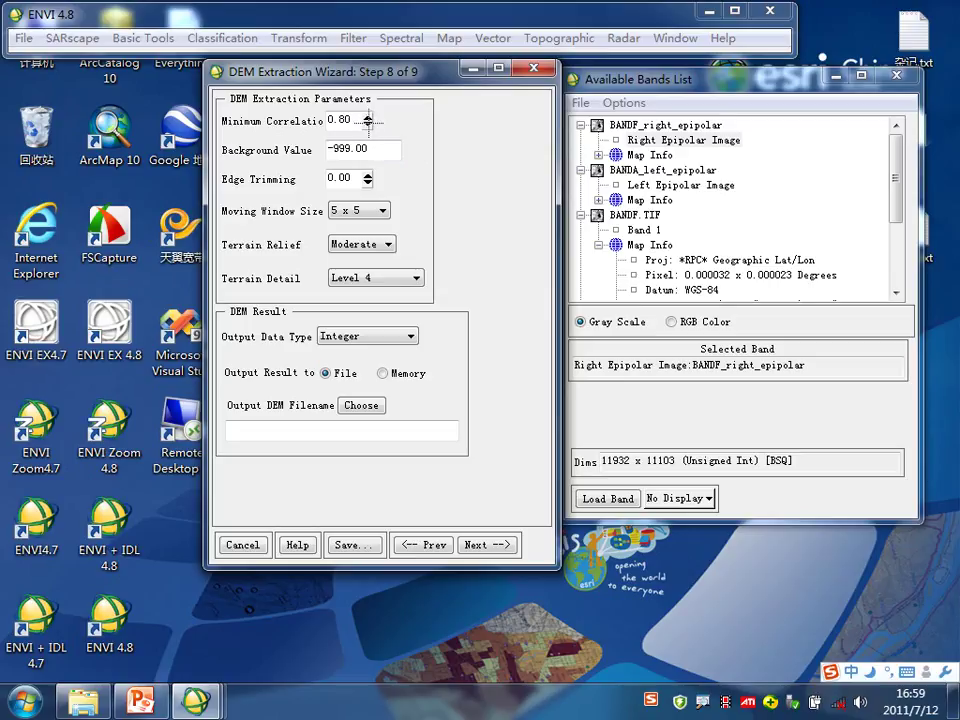
{"action": "left_click", "coordinate": [367, 123]}
{"action": "left_click_drag", "start_coordinate": [369, 149], "coordinate": [318, 153]}
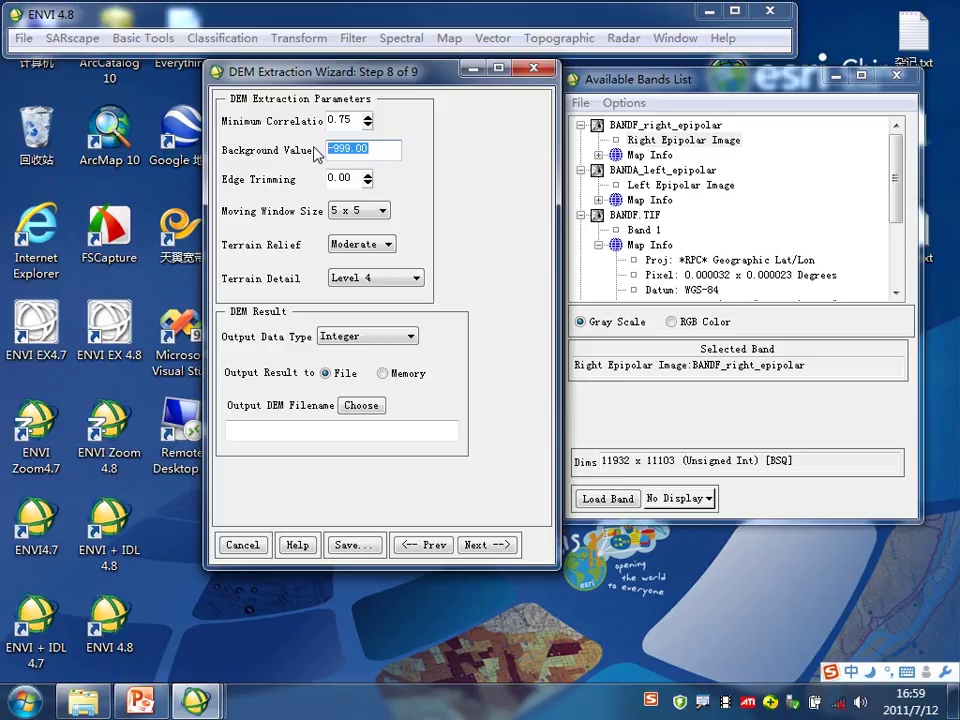
{"action": "left_click", "coordinate": [372, 148]}
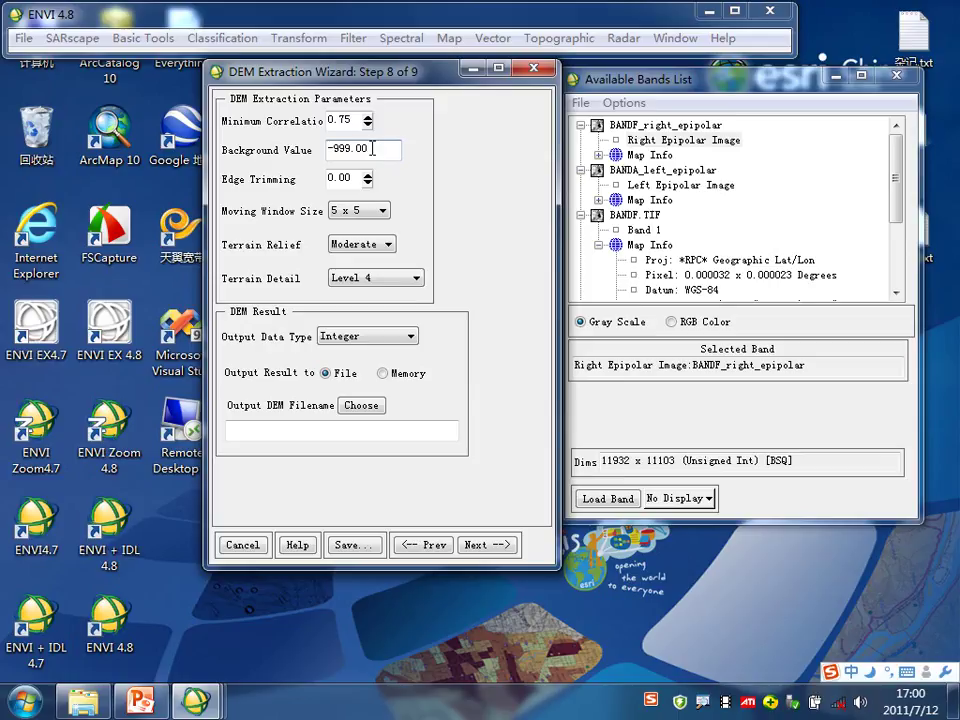
{"action": "left_click_drag", "start_coordinate": [372, 148], "coordinate": [325, 146]}
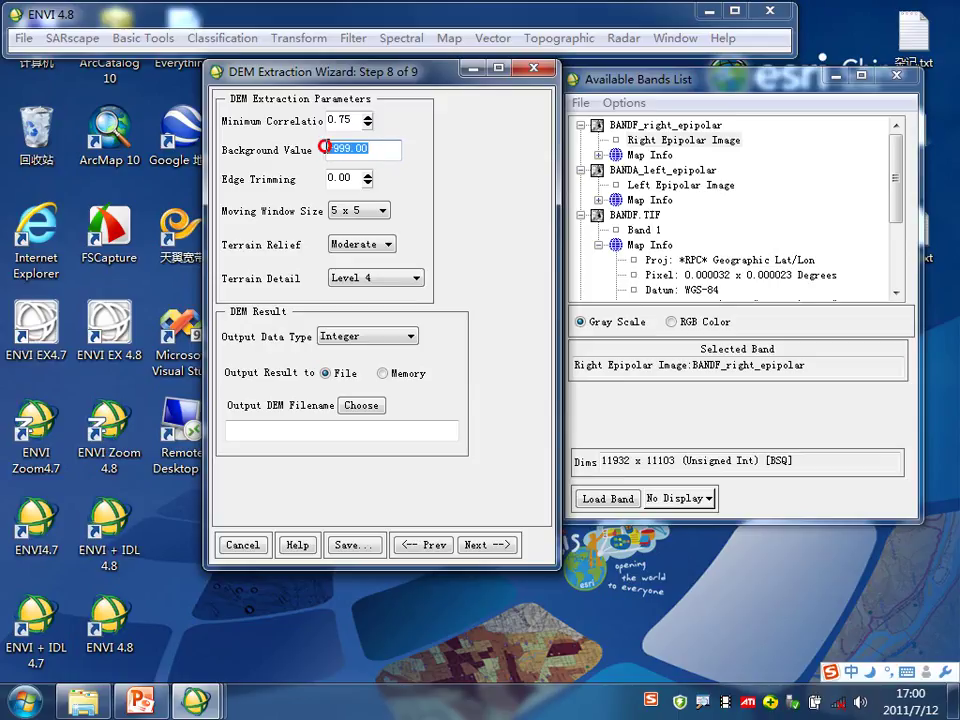
{"action": "left_click", "coordinate": [385, 152]}
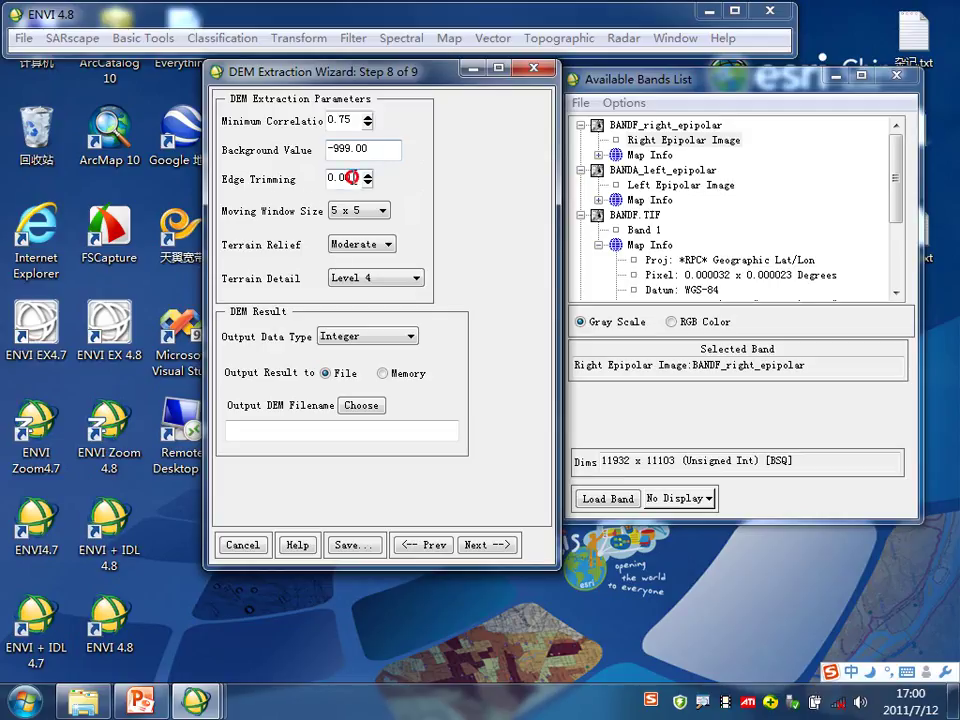
{"action": "left_click_drag", "start_coordinate": [353, 178], "coordinate": [331, 178]}
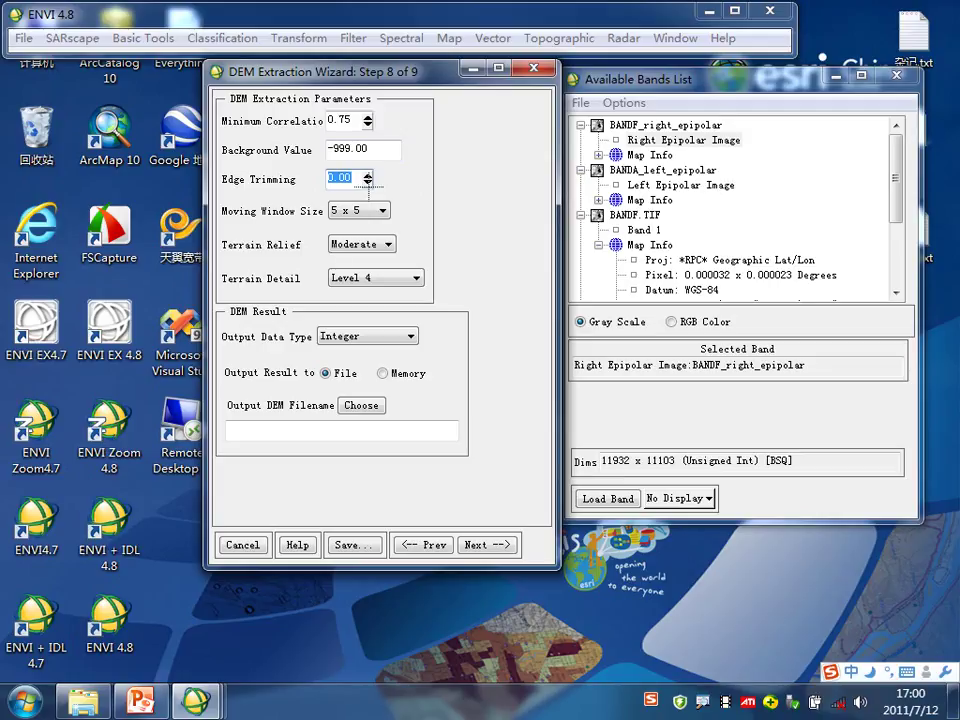
{"action": "left_click", "coordinate": [264, 135]}
Set the moving window size to 7 x 7 and the terrain relief to Moderate.
{"action": "left_click", "coordinate": [381, 212]}
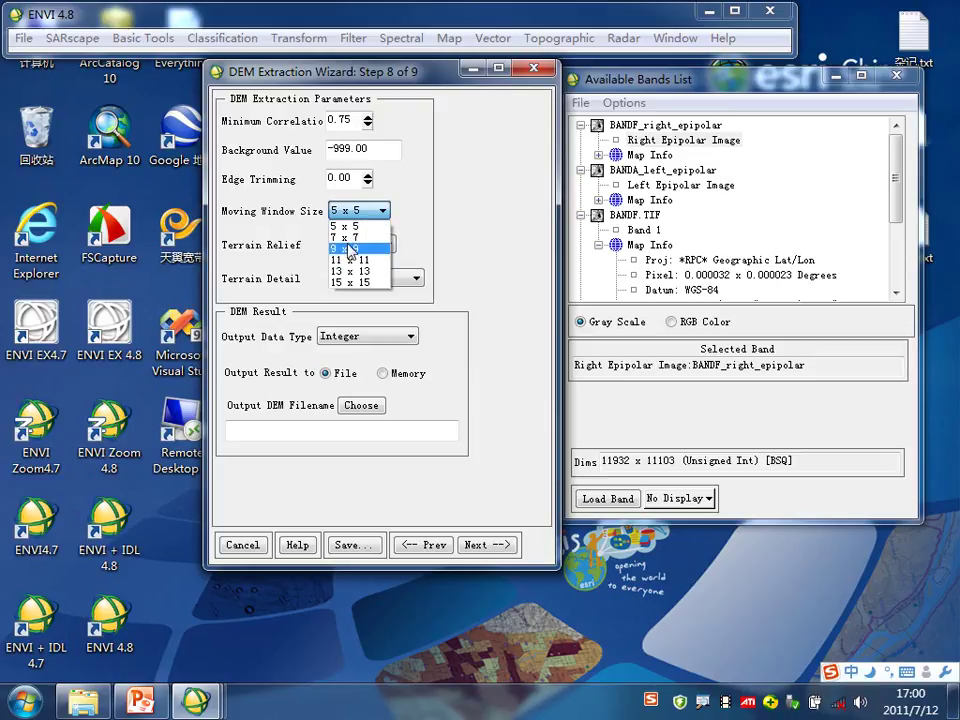
{"action": "left_click", "coordinate": [352, 238]}
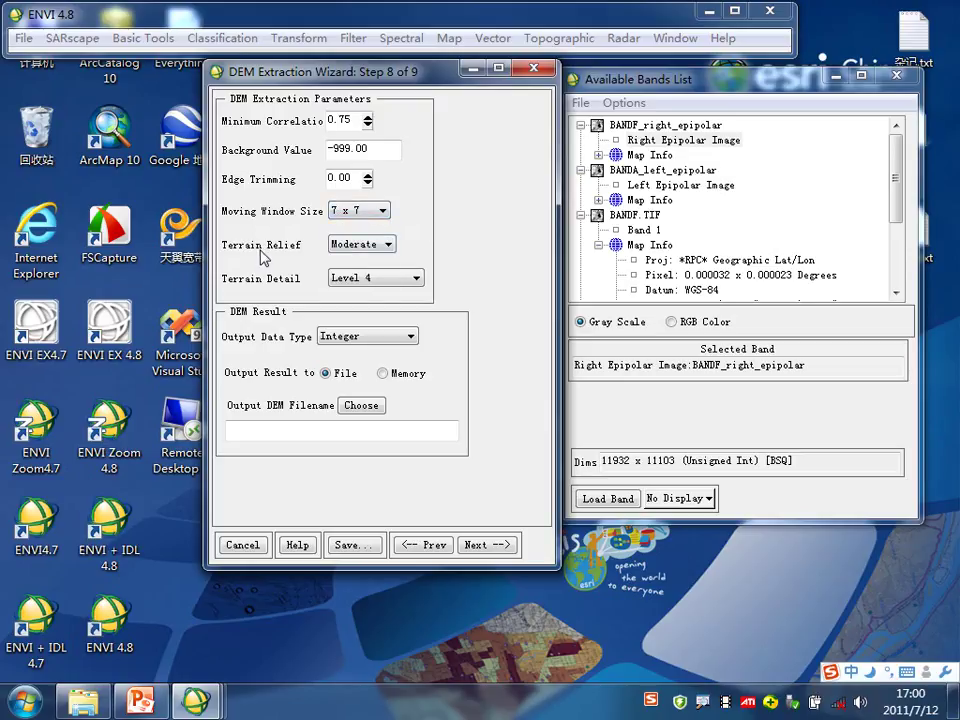
{"action": "left_click", "coordinate": [370, 245]}
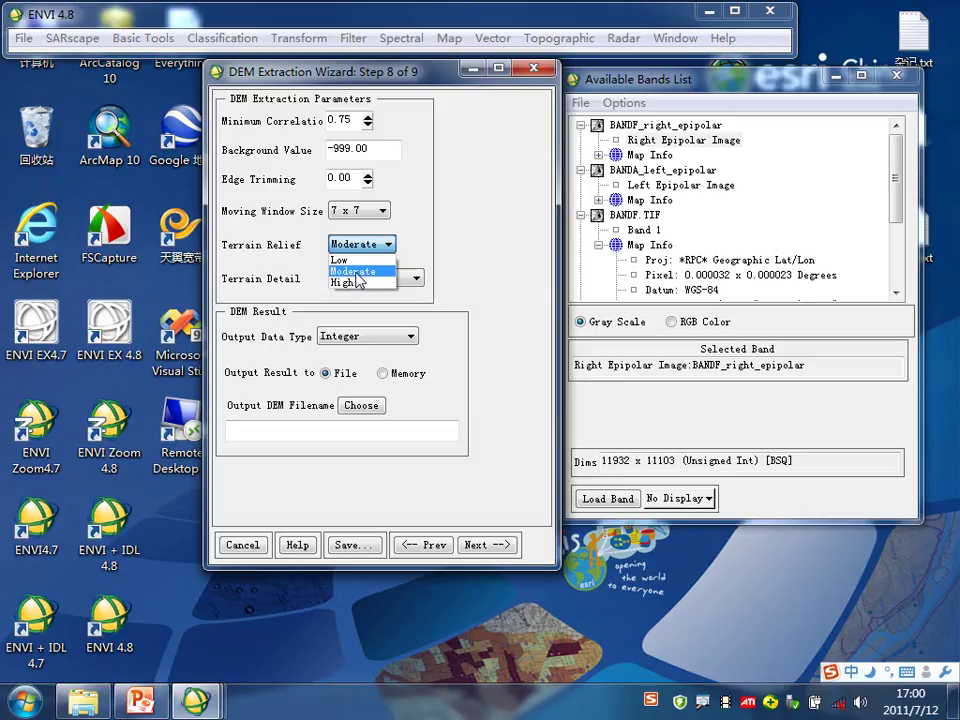
{"action": "left_click", "coordinate": [356, 272]}
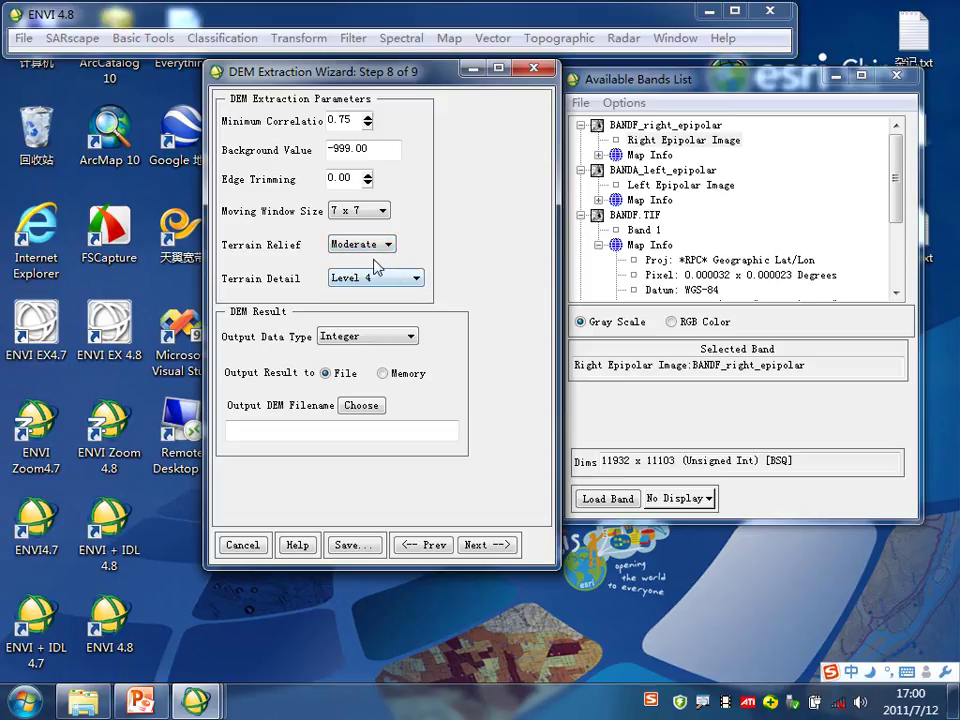
{"action": "left_click", "coordinate": [372, 245]}
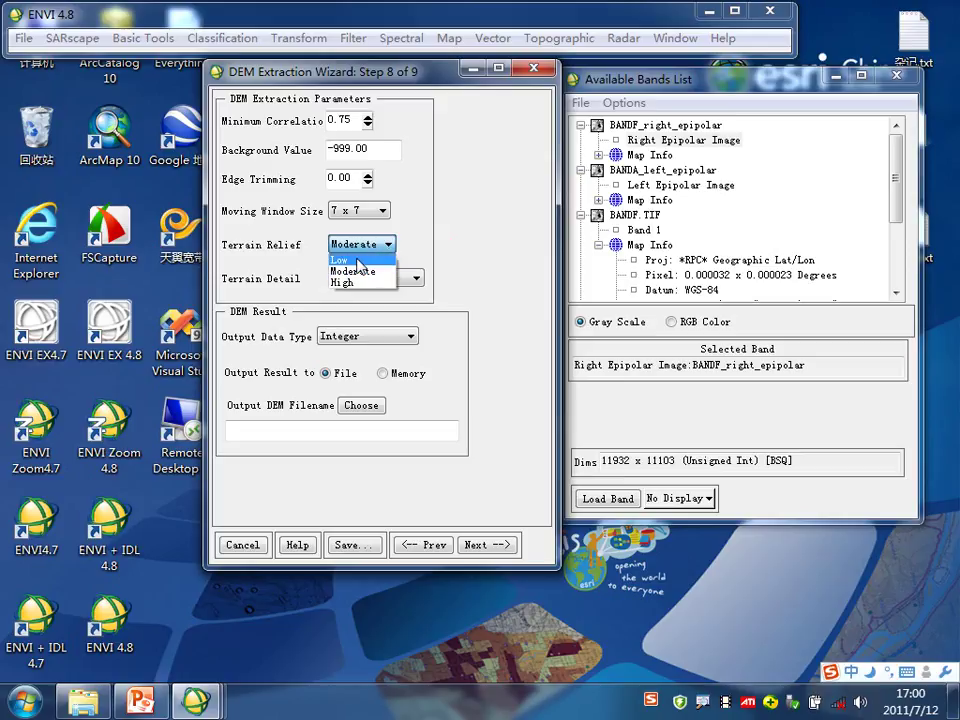
{"action": "left_click", "coordinate": [444, 268]}
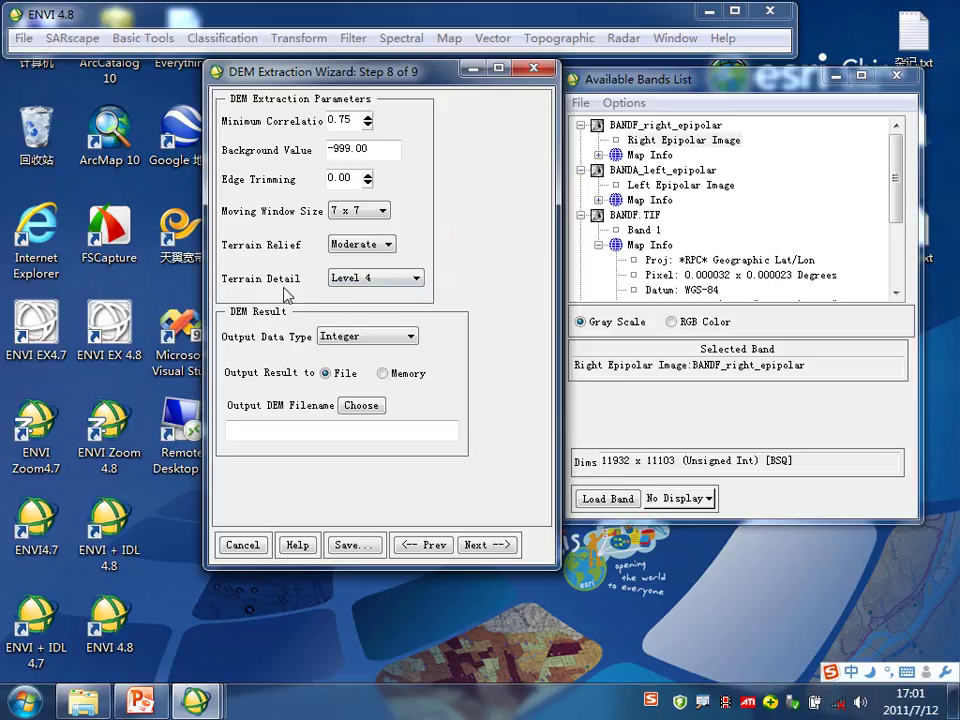
Set the terrain detail for the DEM extraction to Level 5 and the output data type to Integer.
{"action": "left_click", "coordinate": [420, 279]}
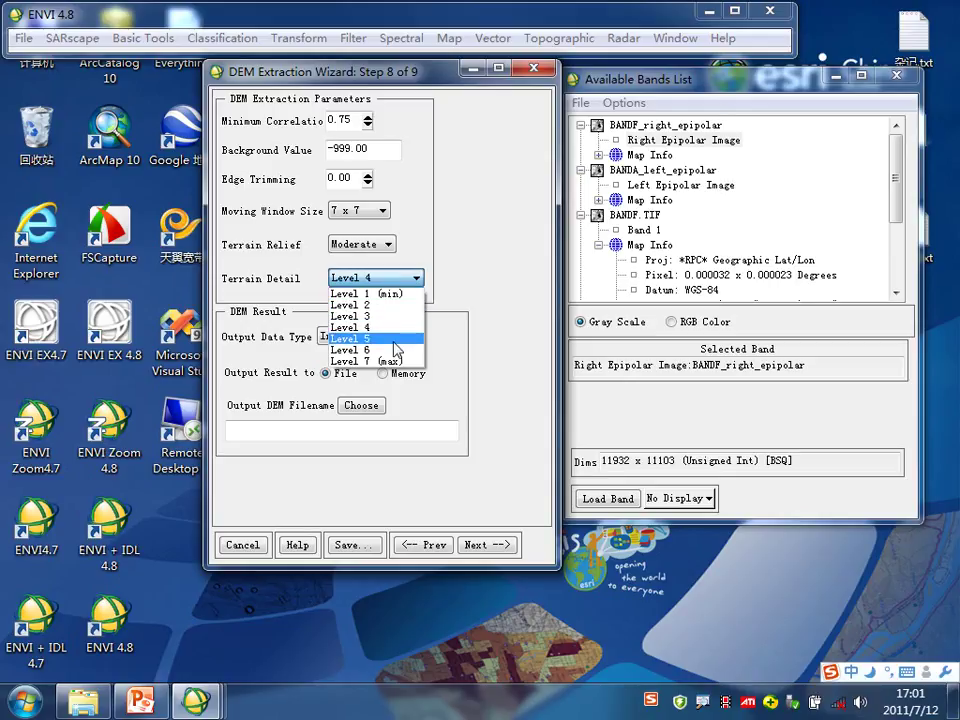
{"action": "left_click", "coordinate": [359, 362]}
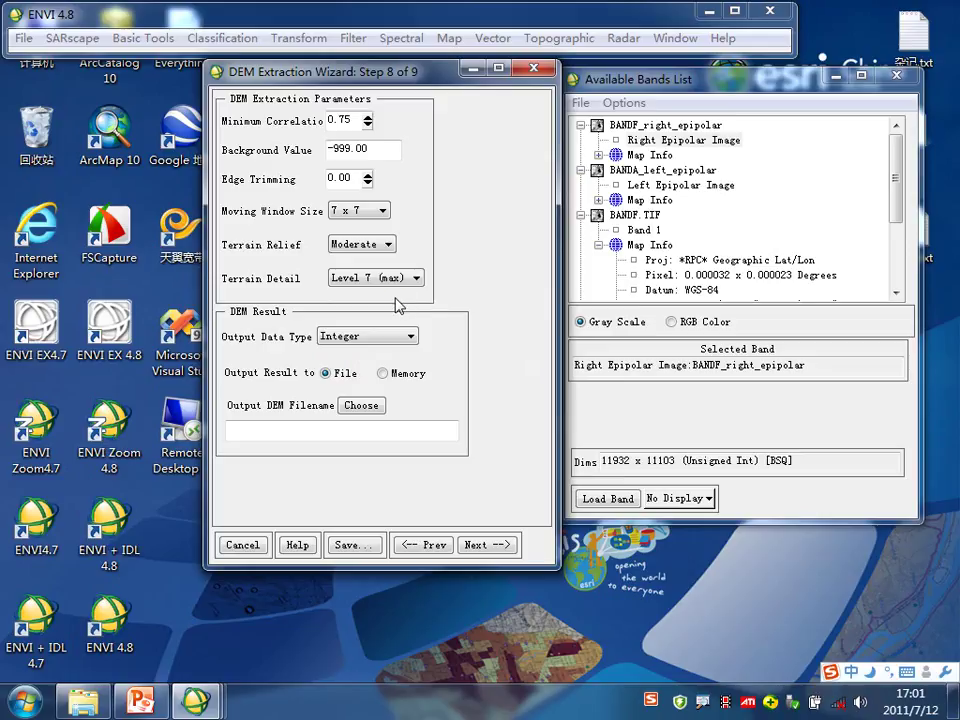
{"action": "left_click", "coordinate": [412, 279]}
{"action": "left_click", "coordinate": [378, 339]}
{"action": "left_click", "coordinate": [414, 278]}
{"action": "left_click", "coordinate": [352, 338]}
{"action": "left_click", "coordinate": [412, 338]}
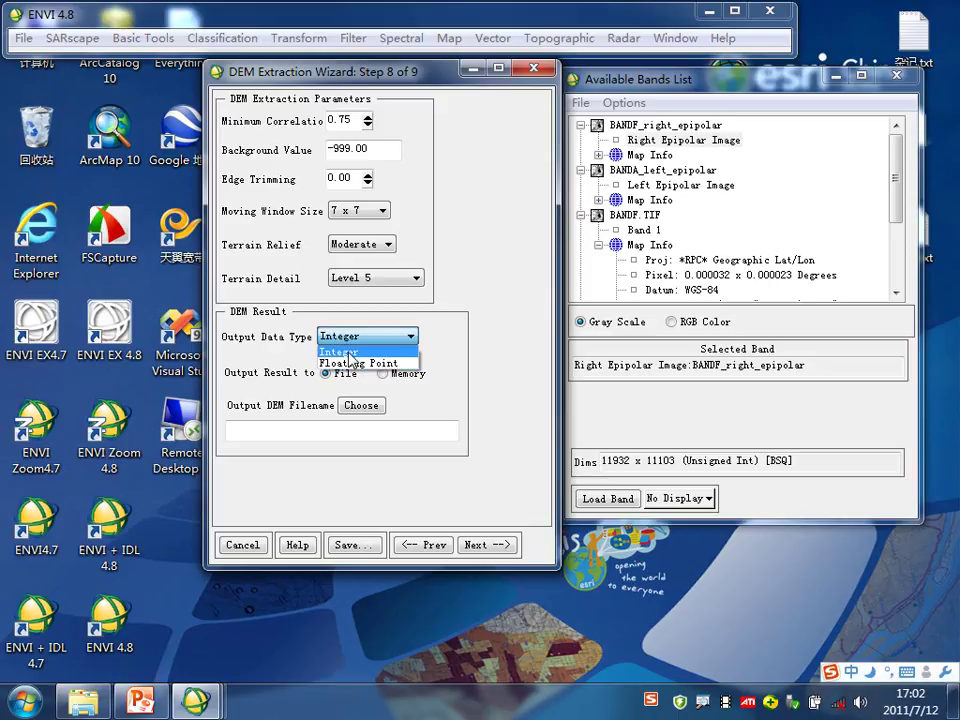
{"action": "left_click", "coordinate": [332, 352]}
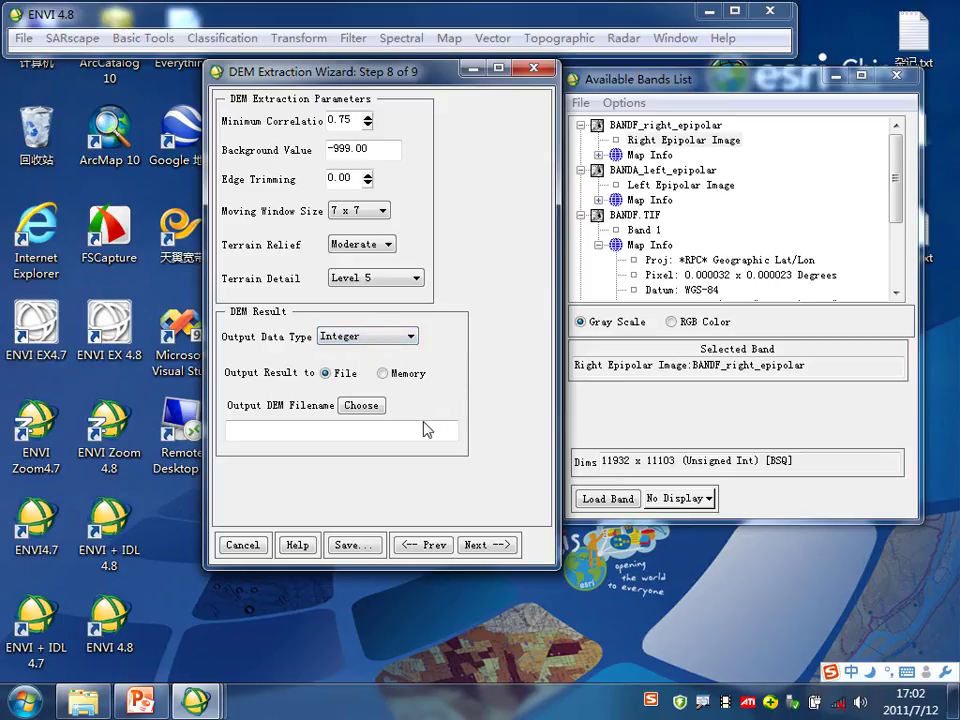
Save the output DEM as p5-dem.img in C:\Temp and run the DEM extraction.
{"action": "left_click", "coordinate": [364, 408]}
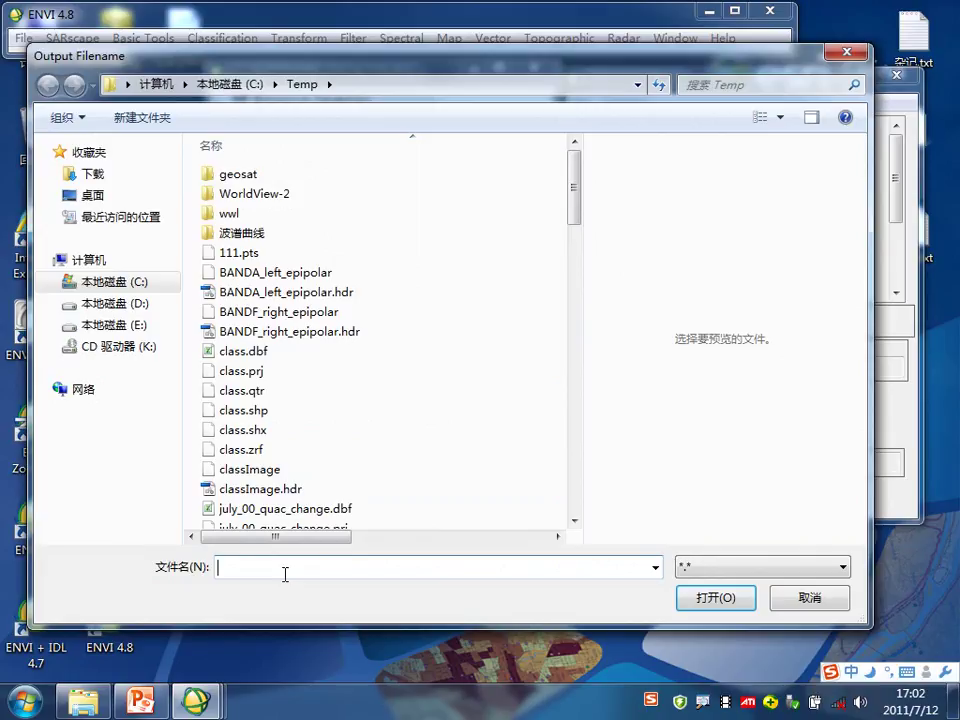
{"action": "type", "text": "pa"}
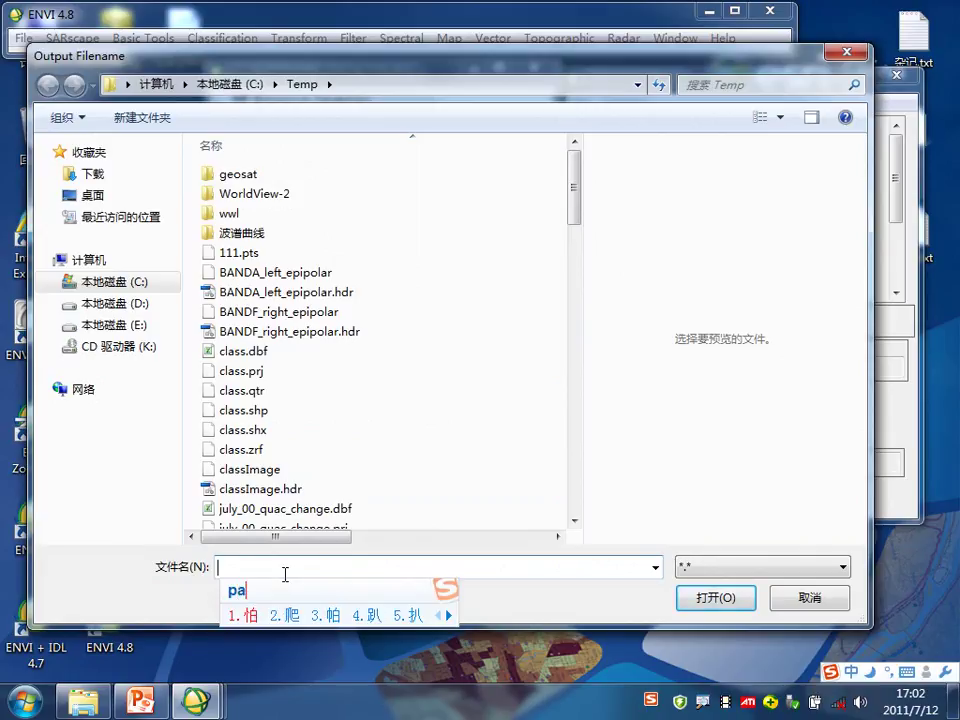
{"action": "key", "text": "BackSpace"}
{"action": "type", "text": "5"}
{"action": "type", "text": "-dem"}
{"action": "type", "text": ".img"}
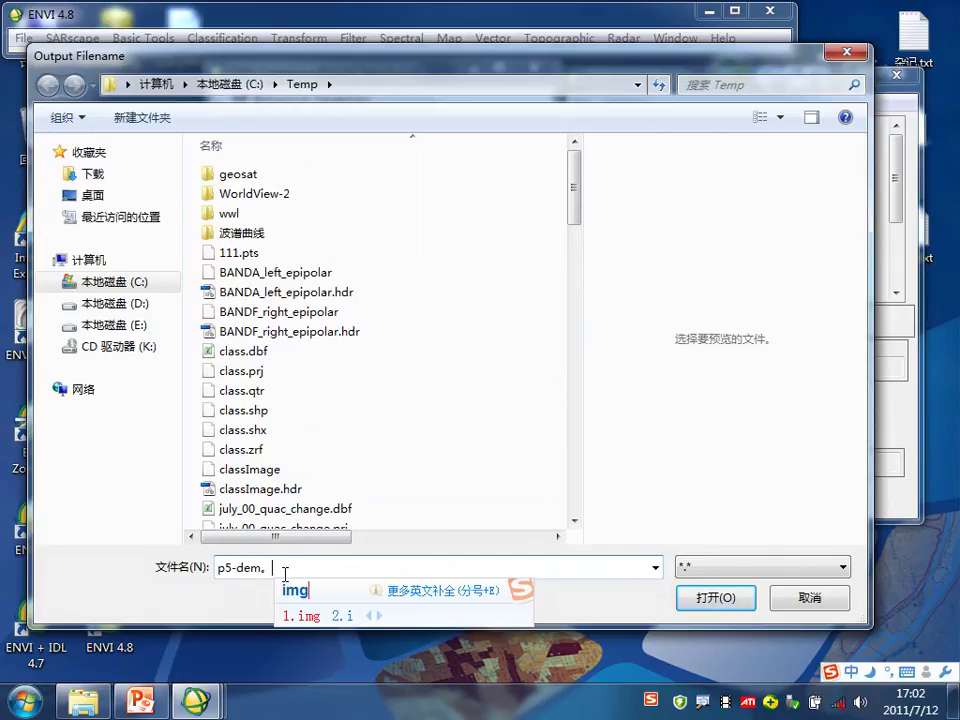
{"action": "key", "text": "Return"}
{"action": "key", "text": "BackSpace"}
{"action": "key", "text": "BackSpace"}
{"action": "key", "text": "BackSpace"}
{"action": "key", "text": "BackSpace"}
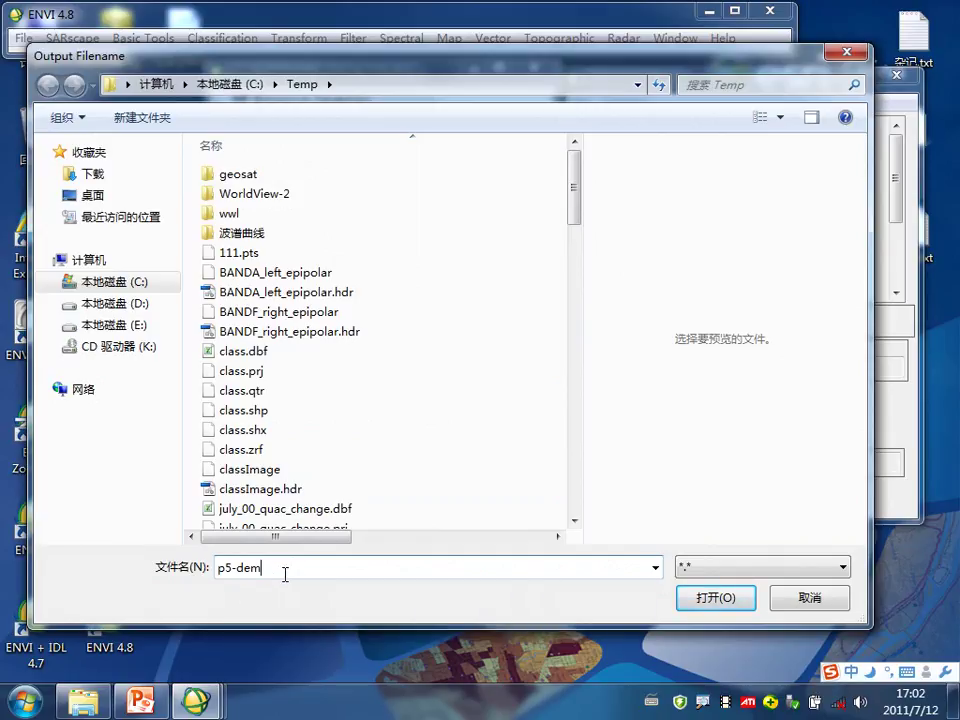
{"action": "type", "text": ".img"}
{"action": "key", "text": "Return"}
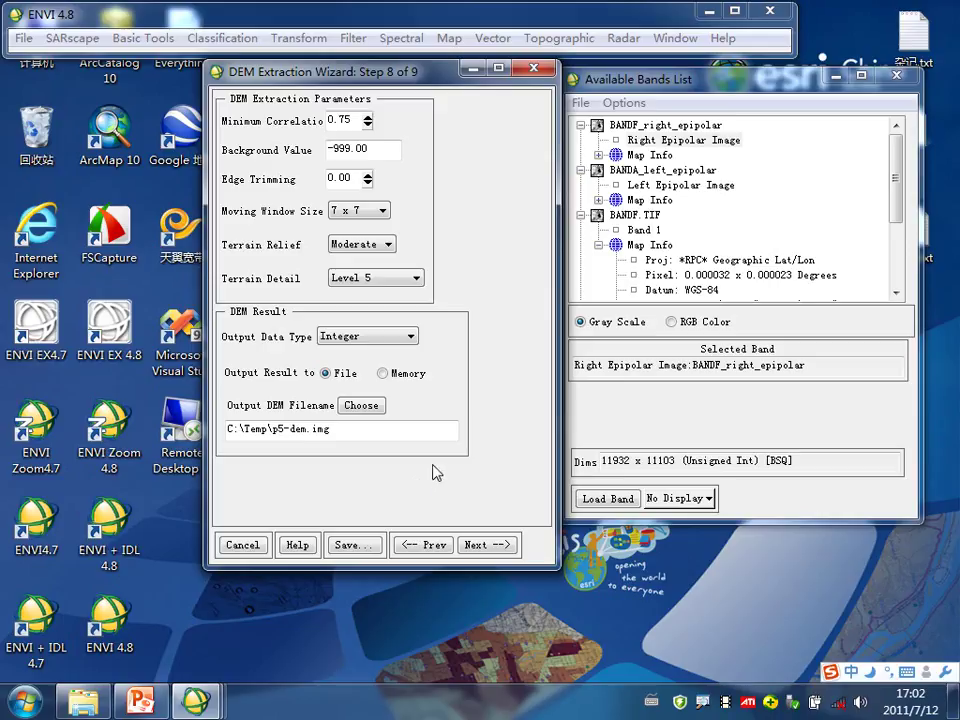
{"action": "left_click", "coordinate": [485, 546]}
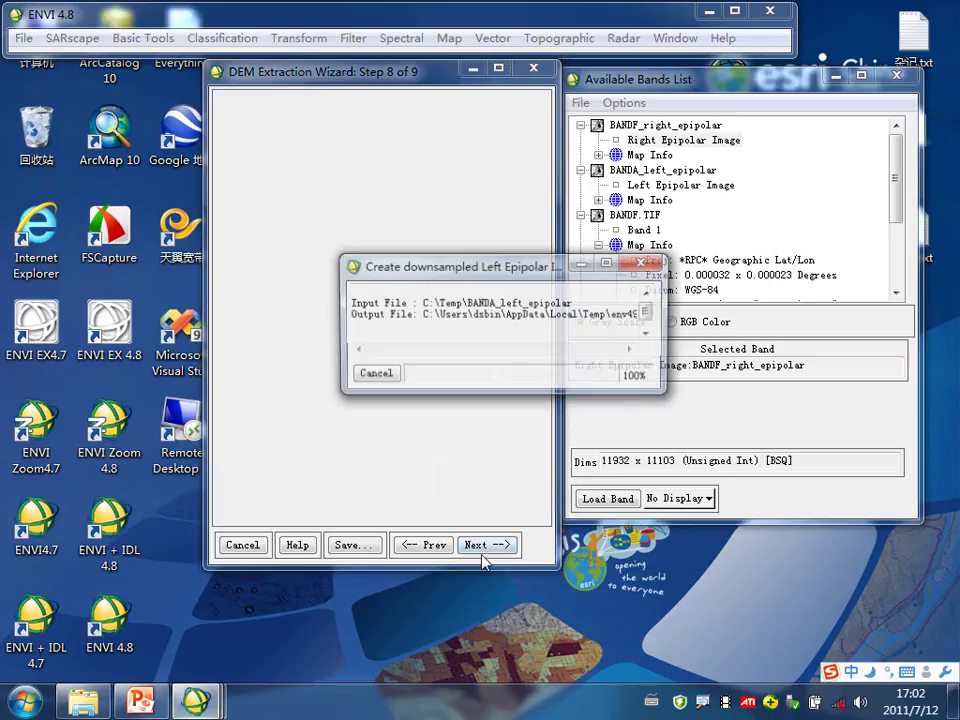
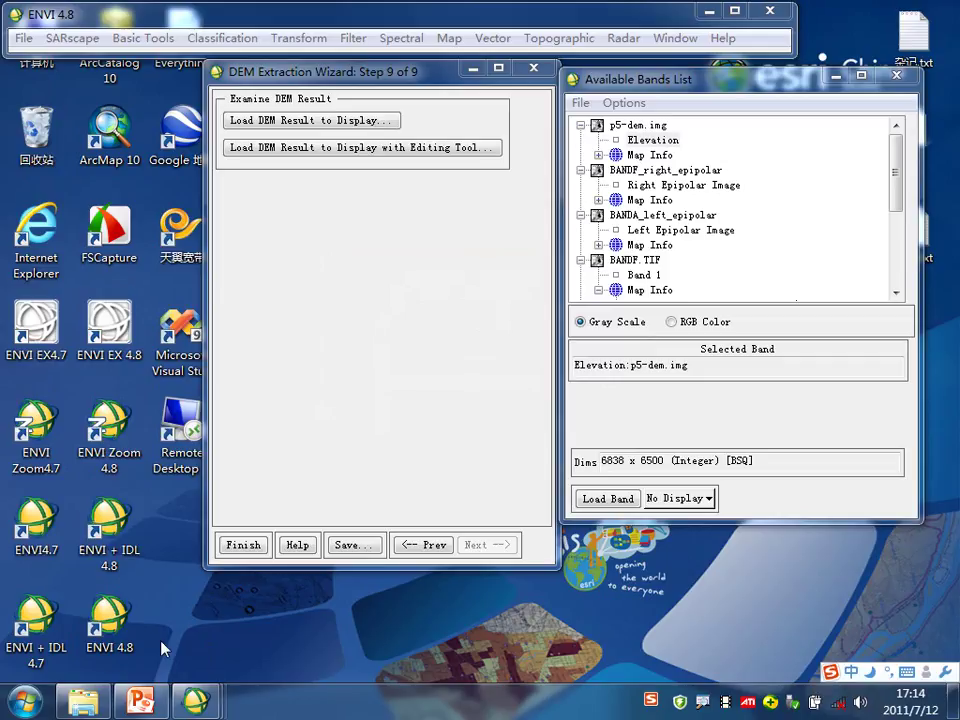
Switch to the file explorer, open D:\2011ENVI培训班\练习数据\14-DEM提取\Beijing_P5 and list its files with details.
{"action": "left_click", "coordinate": [86, 705]}
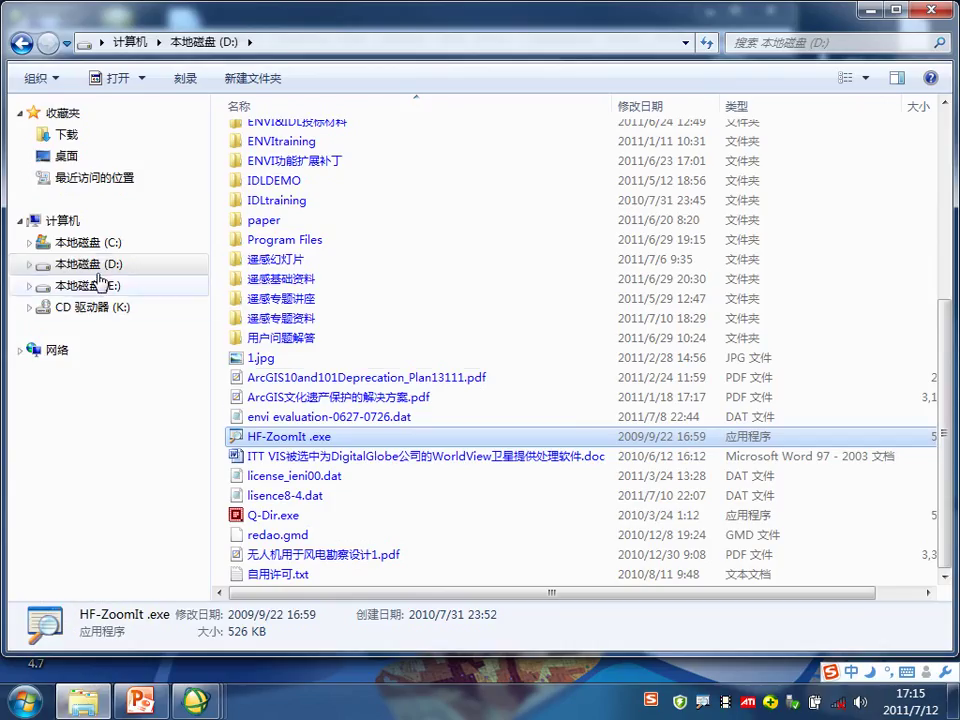
{"action": "scroll", "coordinate": [225, 285], "scroll_direction": "up", "scroll_amount": 2}
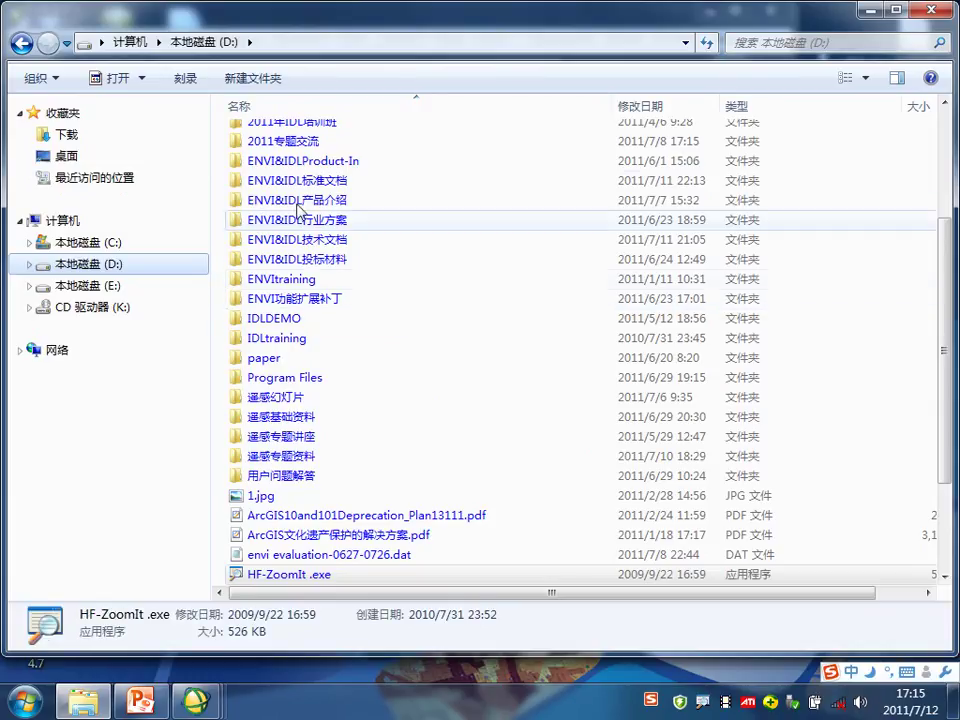
{"action": "left_click", "coordinate": [306, 161]}
{"action": "scroll", "coordinate": [308, 175], "scroll_direction": "up", "scroll_amount": 2}
{"action": "double_click", "coordinate": [291, 187]}
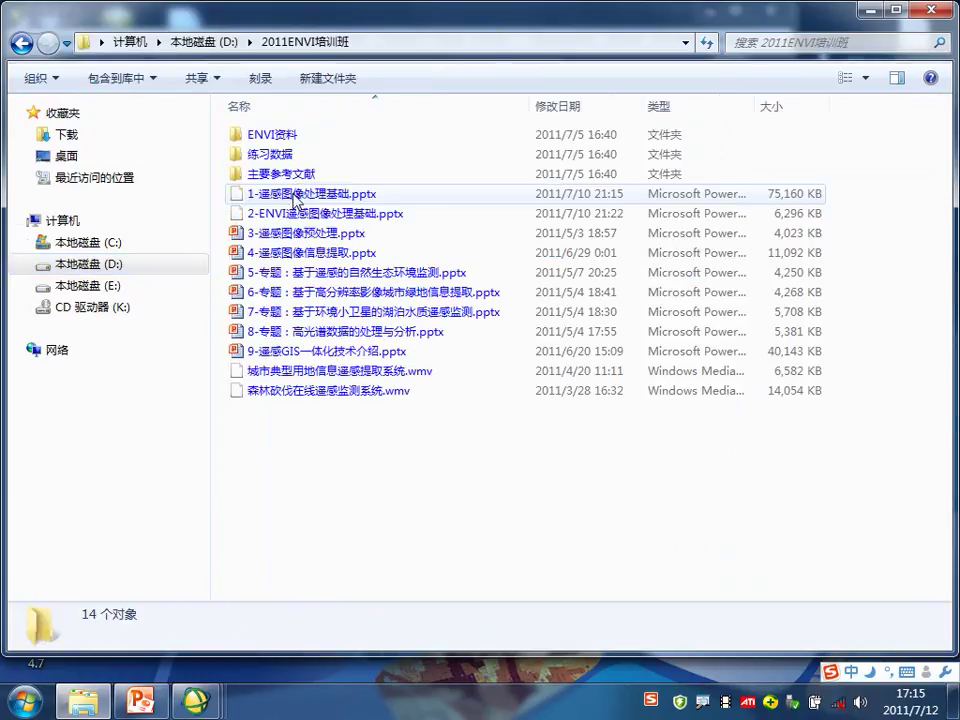
{"action": "double_click", "coordinate": [283, 160]}
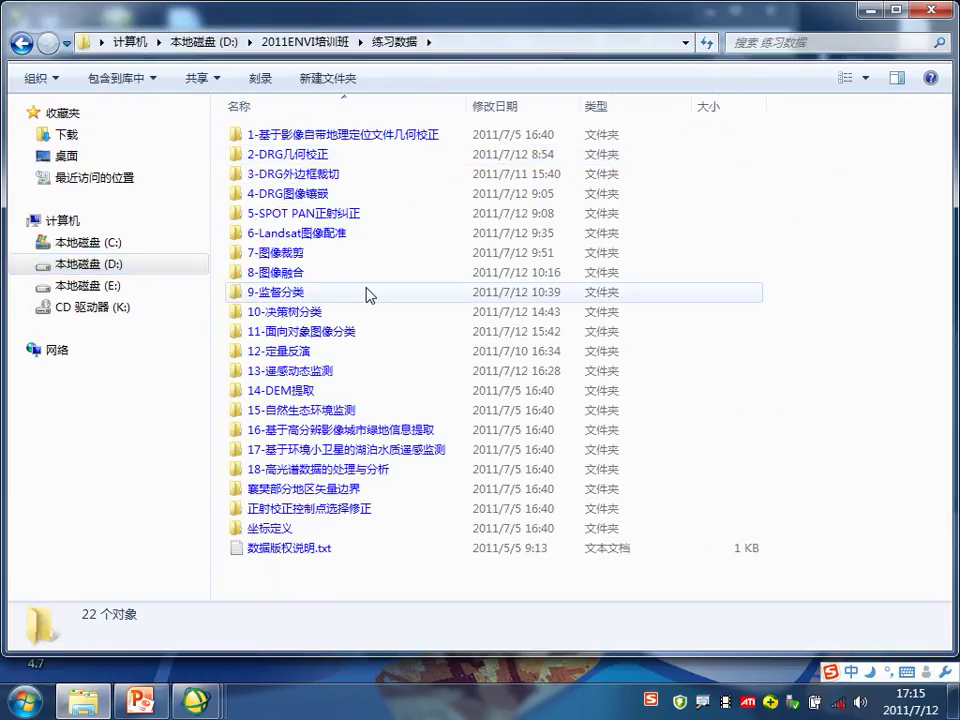
{"action": "double_click", "coordinate": [278, 391]}
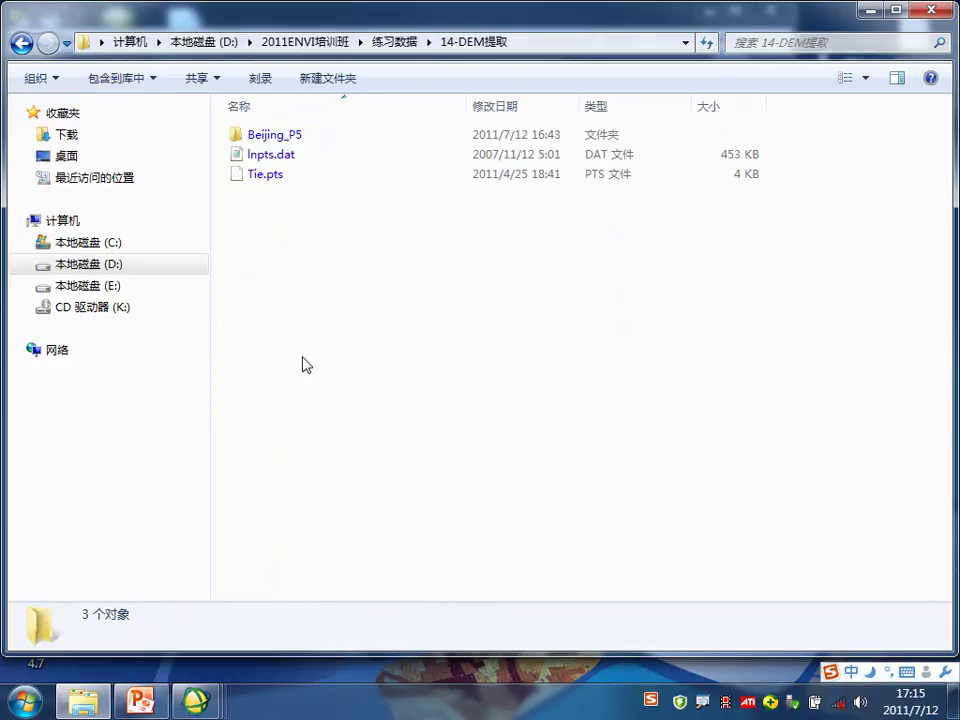
{"action": "double_click", "coordinate": [290, 138]}
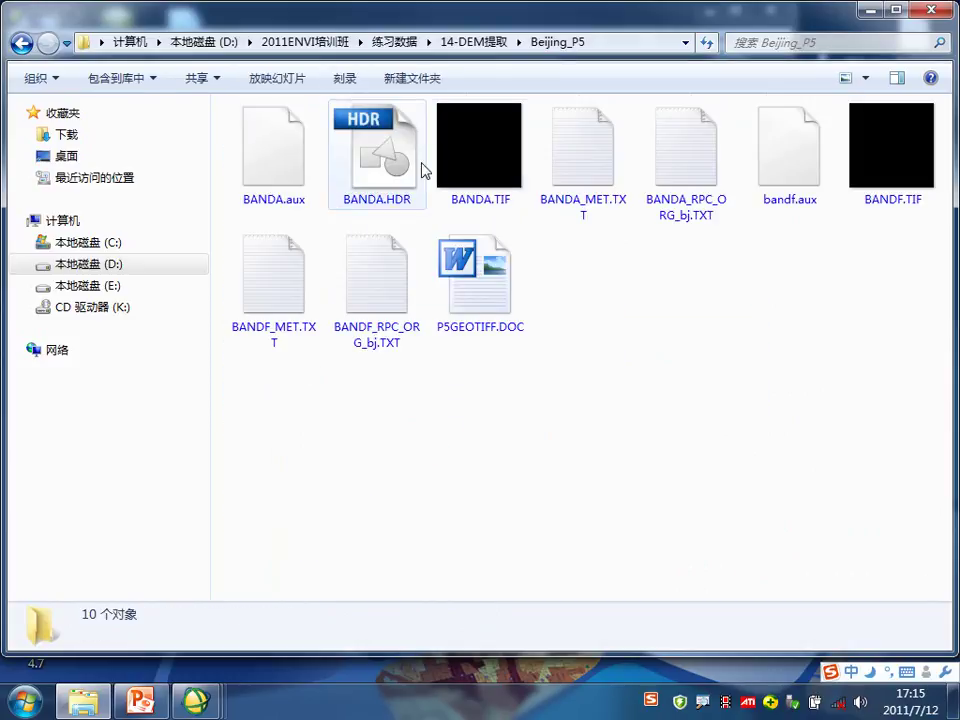
{"action": "left_click", "coordinate": [866, 79]}
{"action": "left_click", "coordinate": [866, 203]}
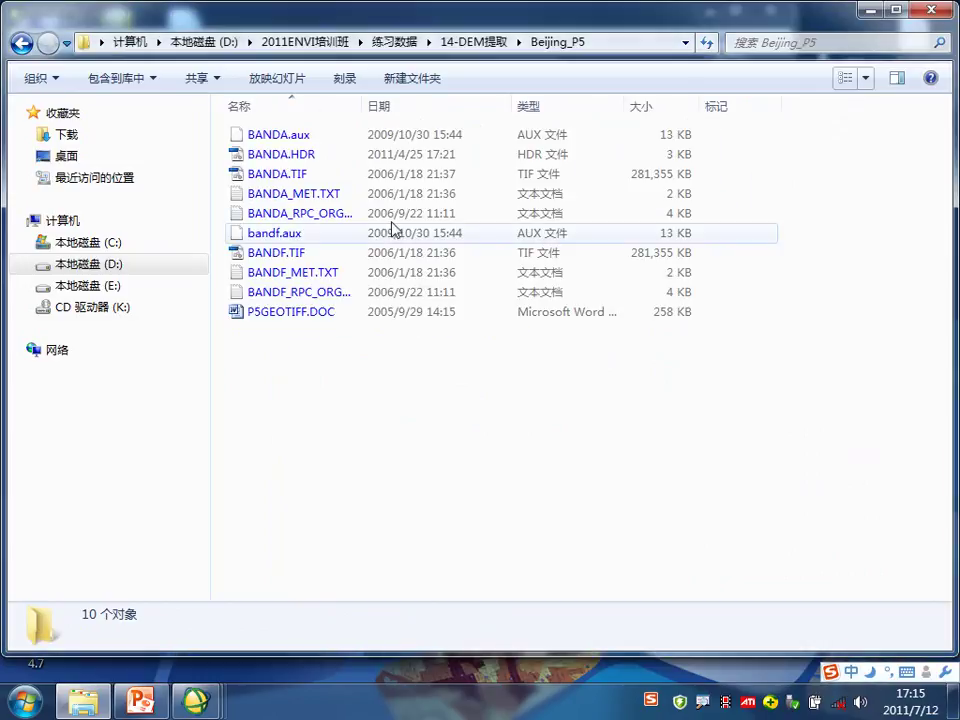
Widen the file name column and rename BANDA_RPC_ORG_bj.TXT as BANDA_RPC.TXT.
{"action": "left_click", "coordinate": [295, 182]}
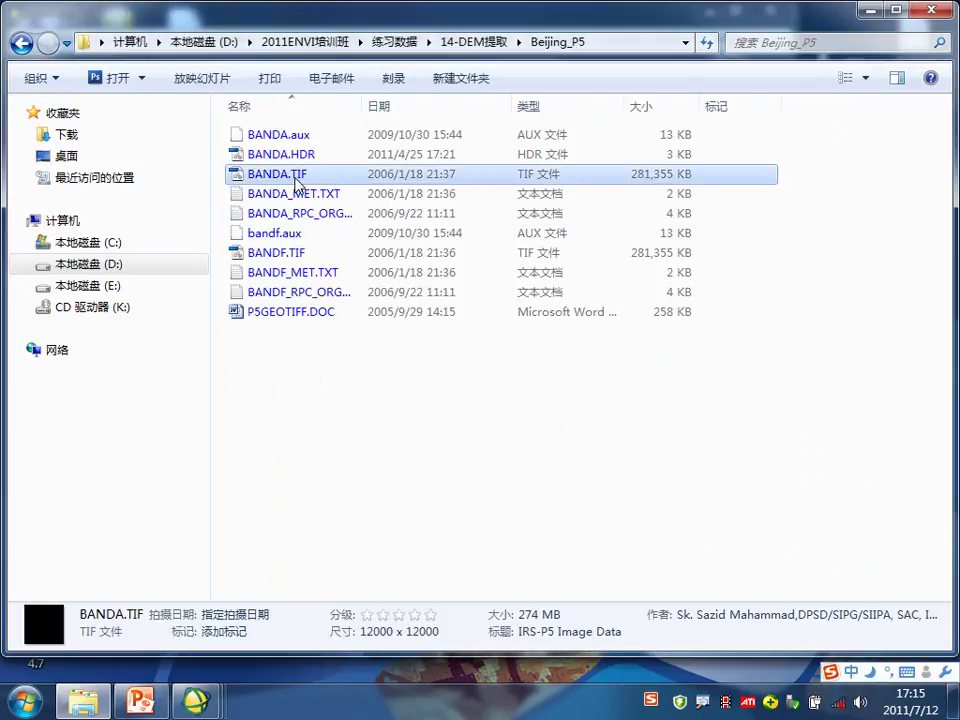
{"action": "left_click", "coordinate": [318, 214]}
{"action": "double_click", "coordinate": [364, 108]}
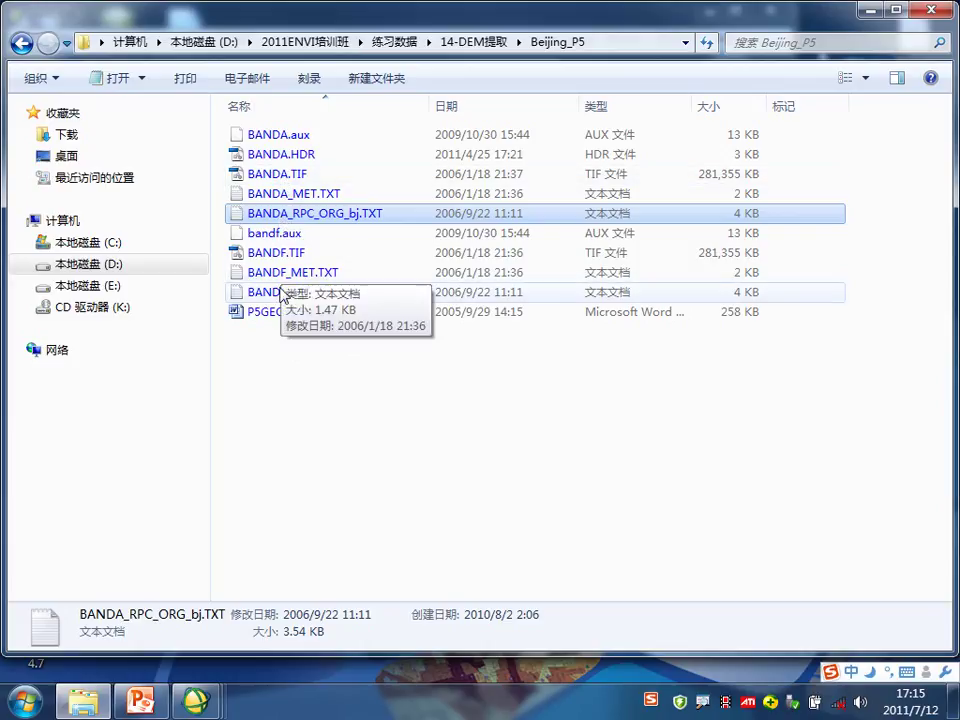
{"action": "left_click", "coordinate": [320, 218]}
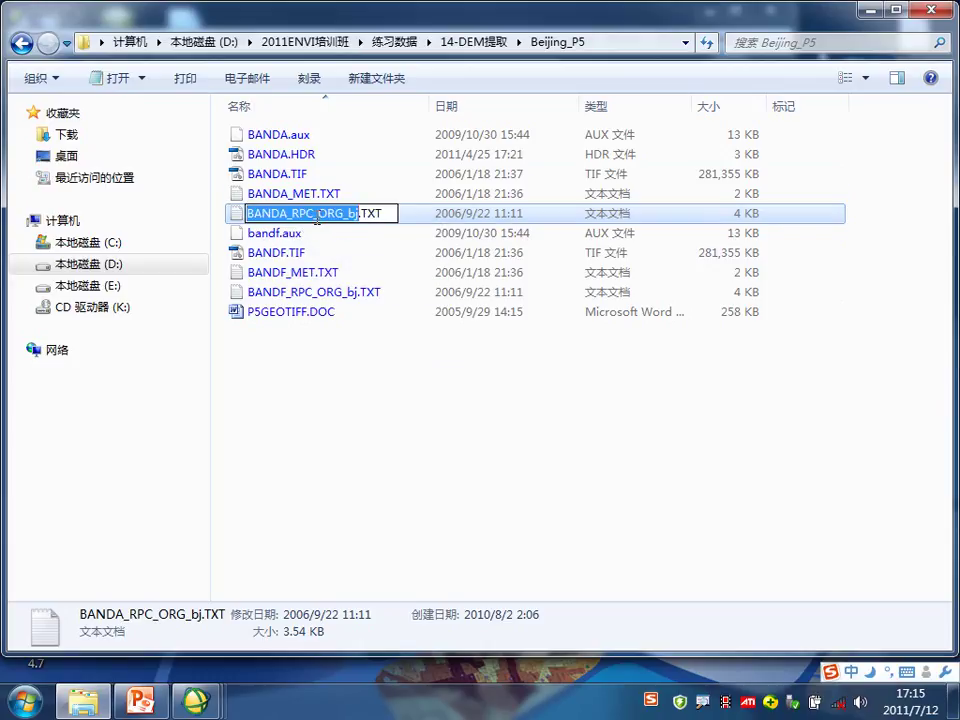
{"action": "left_click_drag", "start_coordinate": [314, 216], "coordinate": [358, 216]}
{"action": "key", "text": "BackSpace"}
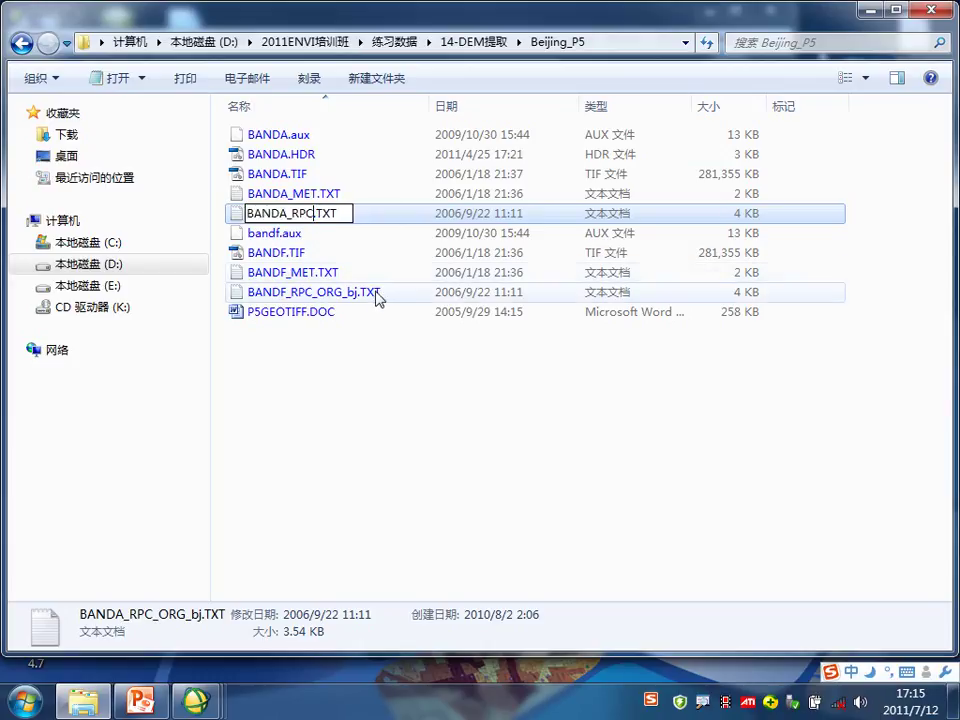
{"action": "left_click", "coordinate": [333, 280]}
Rename BANDF_RPC_ORG_bj.TXT as BANDF_RPC.TXT and refresh the folder.
{"action": "left_click", "coordinate": [340, 294]}
{"action": "left_click", "coordinate": [343, 297]}
{"action": "left_click_drag", "start_coordinate": [312, 293], "coordinate": [357, 293]}
{"action": "key", "text": "BackSpace"}
{"action": "type", "text": "j"}
{"action": "left_click", "coordinate": [360, 381]}
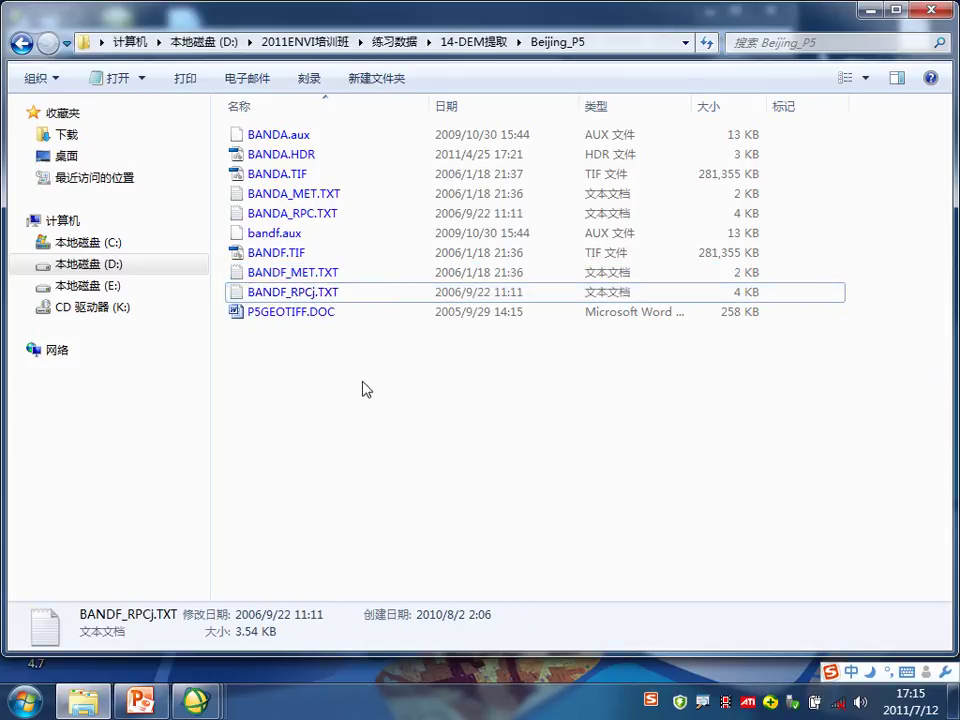
{"action": "left_click", "coordinate": [326, 294]}
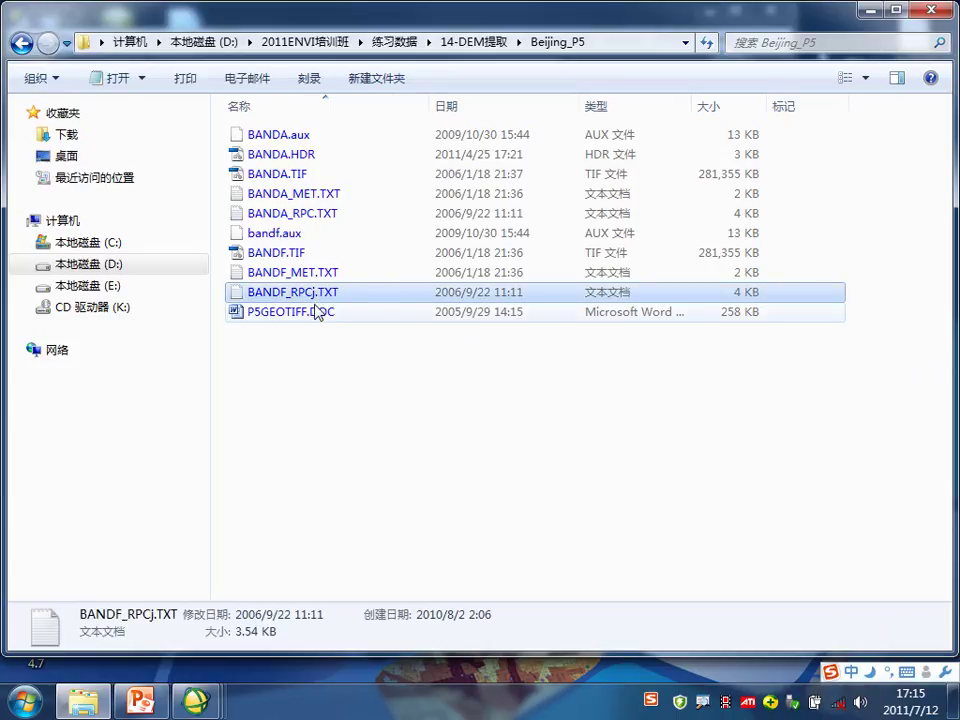
{"action": "key", "text": "F2"}
{"action": "key", "text": "Right"}
{"action": "key", "text": "BackSpace"}
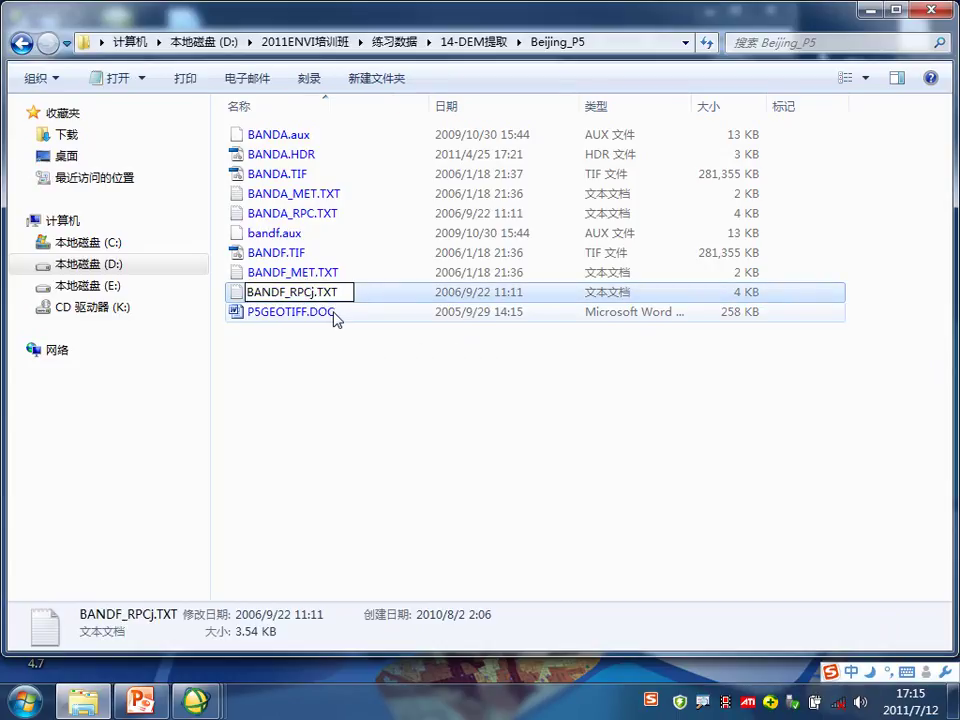
{"action": "right_click", "coordinate": [318, 385]}
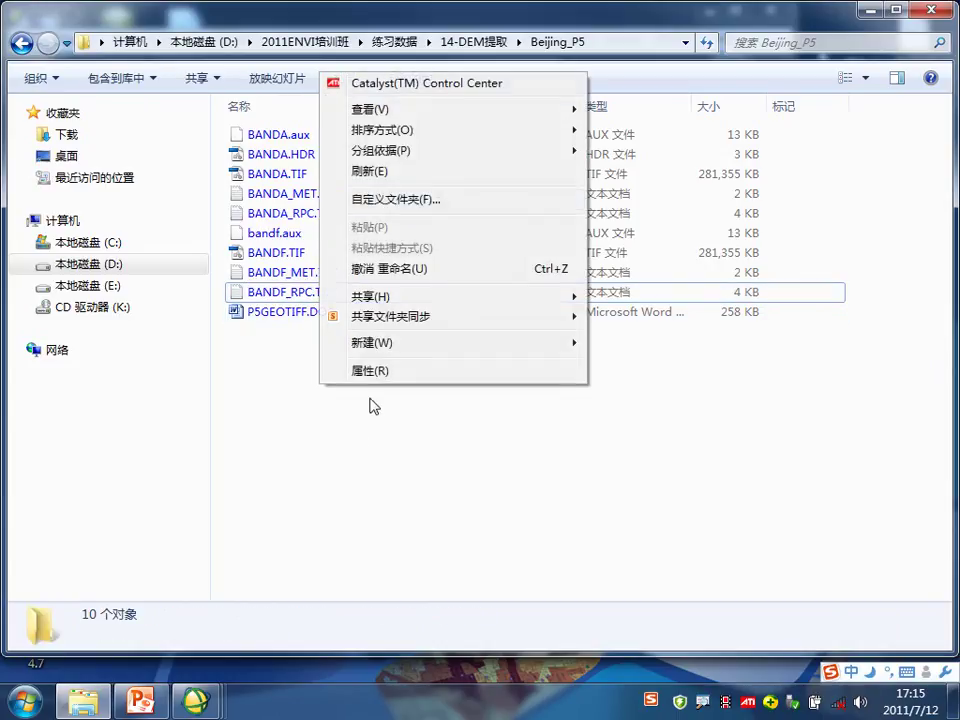
{"action": "left_click", "coordinate": [376, 172]}
Switch back to ENVI's DEM Extraction Wizard and load the DEM result into a display.
{"action": "mouse_move", "coordinate": [193, 706]}
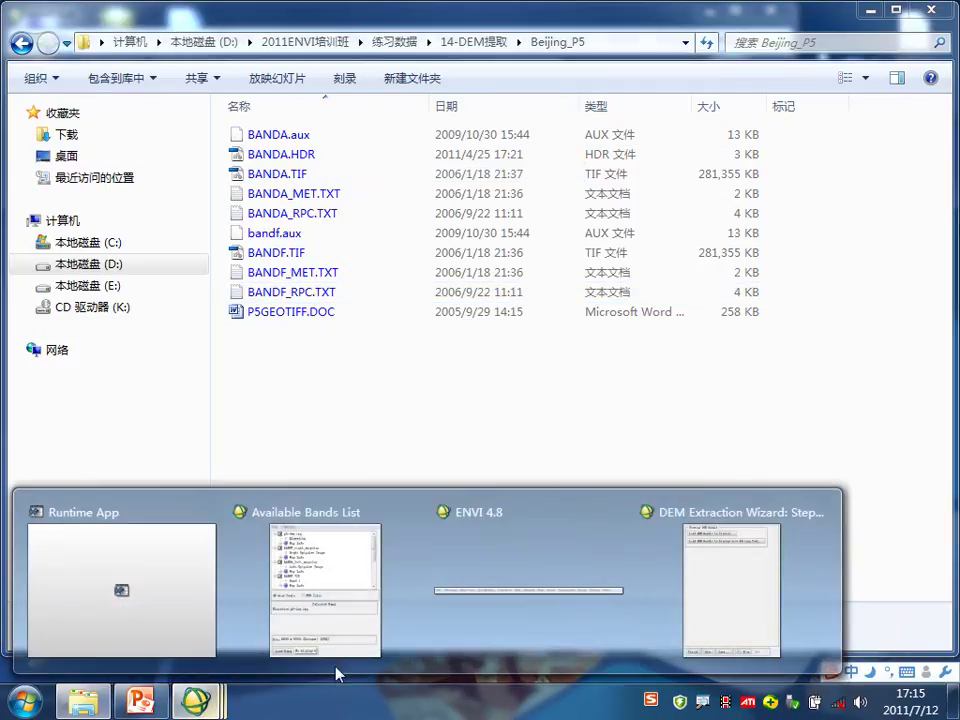
{"action": "left_click", "coordinate": [690, 606]}
{"action": "left_click_drag", "start_coordinate": [410, 76], "coordinate": [699, 99]}
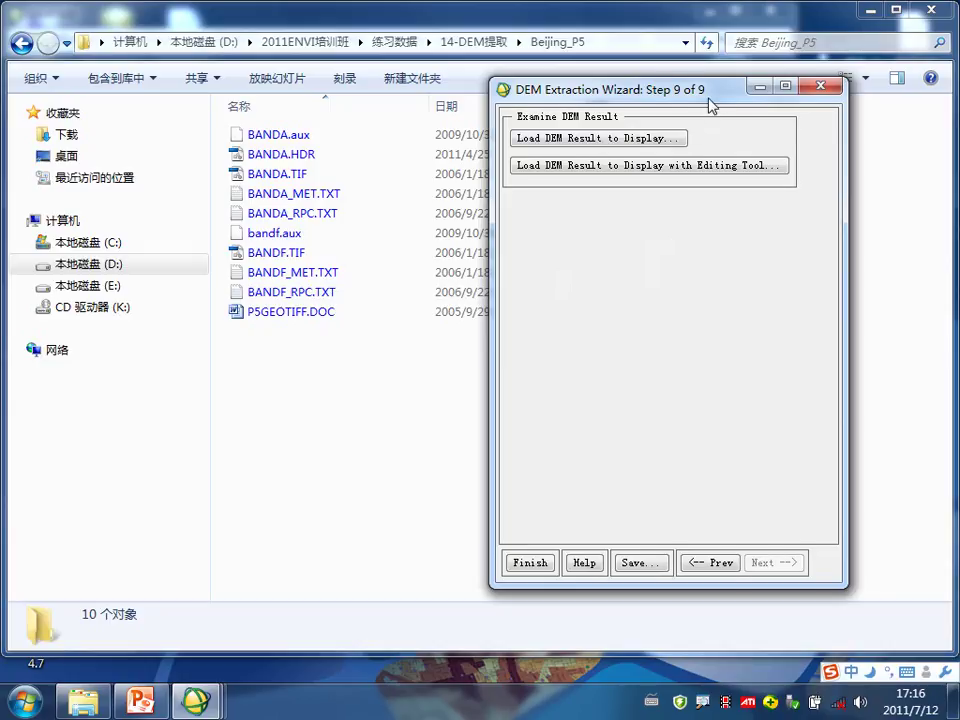
{"action": "left_click_drag", "start_coordinate": [709, 98], "coordinate": [726, 90]}
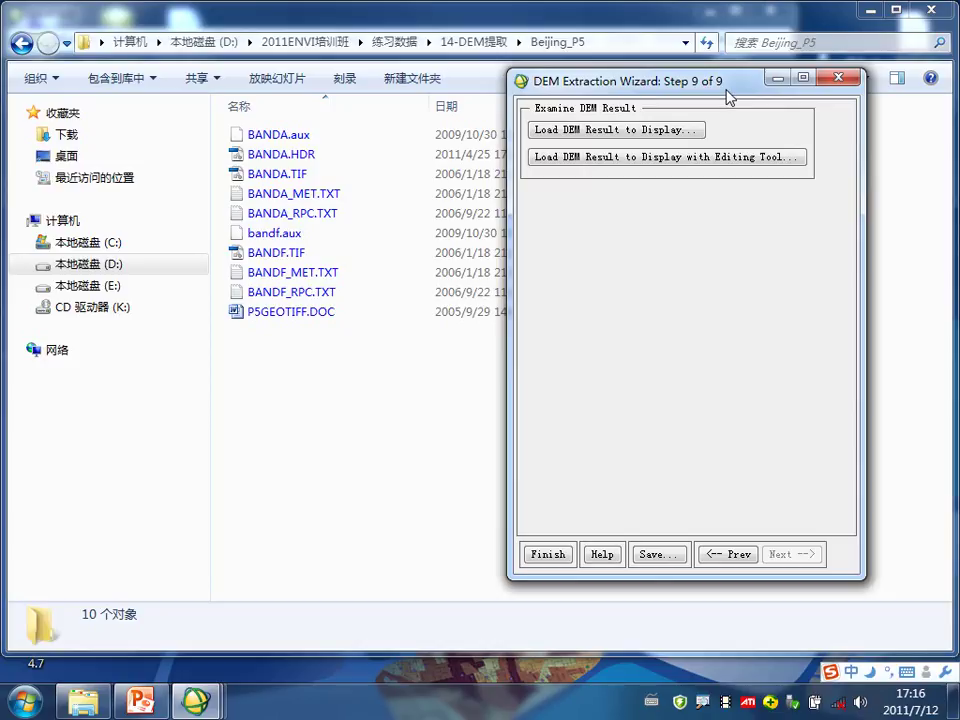
{"action": "left_click_drag", "start_coordinate": [728, 95], "coordinate": [716, 96]}
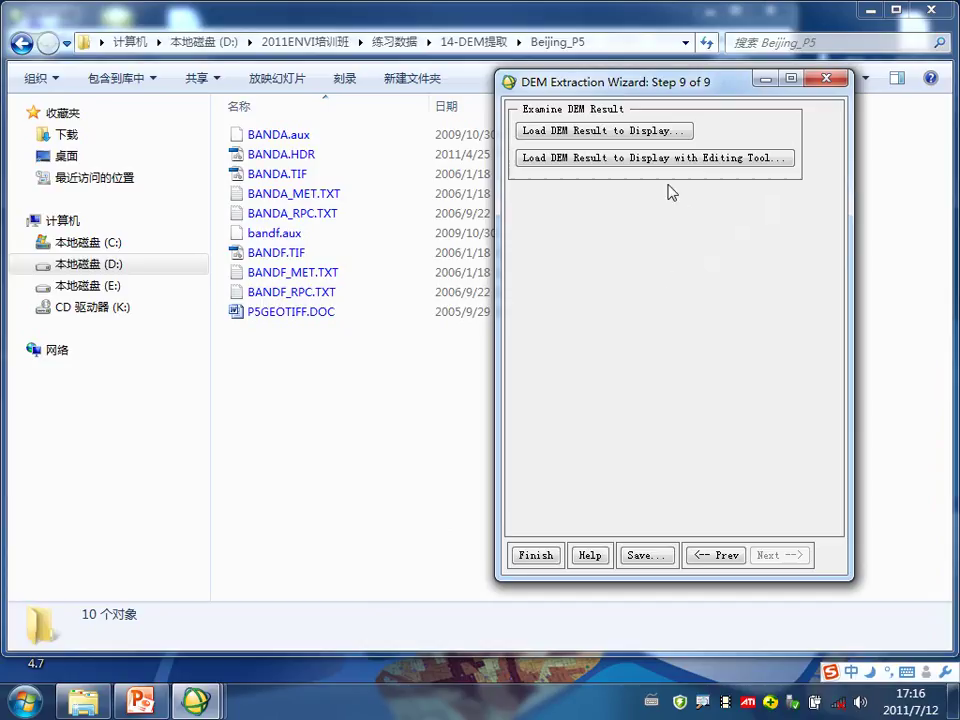
{"action": "left_click", "coordinate": [652, 132]}
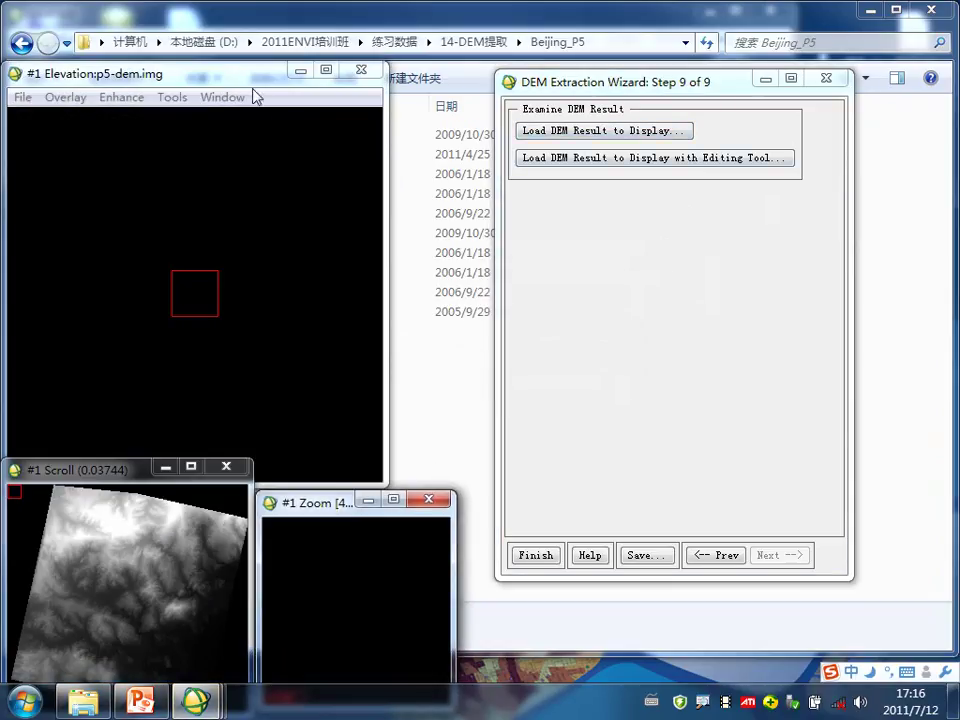
Reposition the p5-dem.img display and examine the relief in the southern and central parts of the DEM.
{"action": "left_click_drag", "start_coordinate": [255, 76], "coordinate": [279, 28]}
{"action": "left_click_drag", "start_coordinate": [149, 560], "coordinate": [135, 629]}
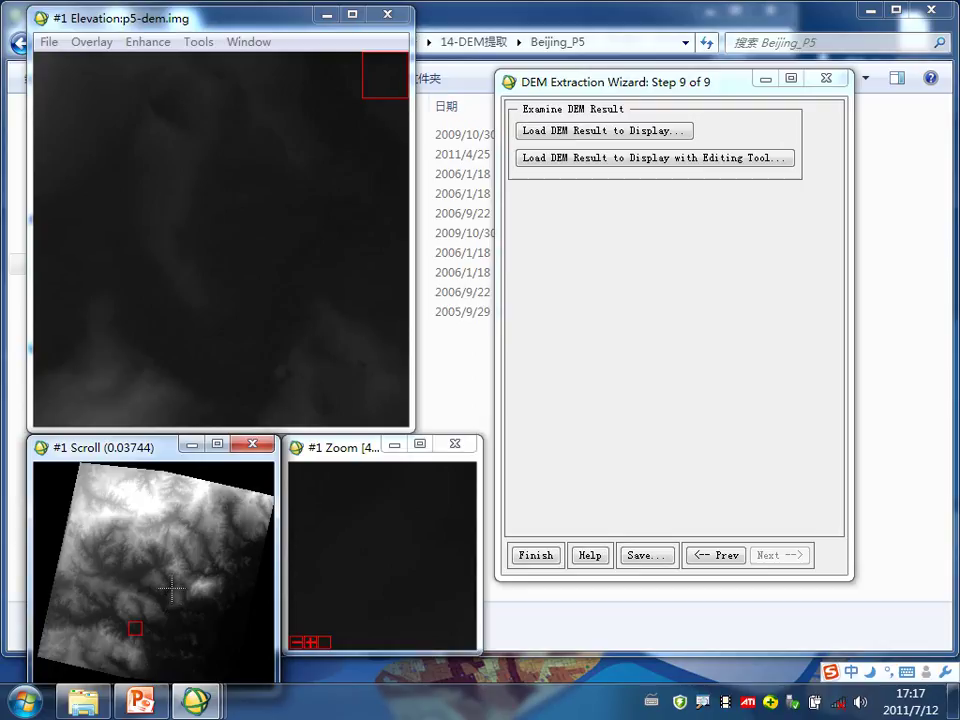
{"action": "mouse_move", "coordinate": [170, 589]}
{"action": "left_mouse_down"}
{"action": "mouse_move", "coordinate": [163, 583]}
{"action": "mouse_move", "coordinate": [159, 600]}
{"action": "left_mouse_up"}
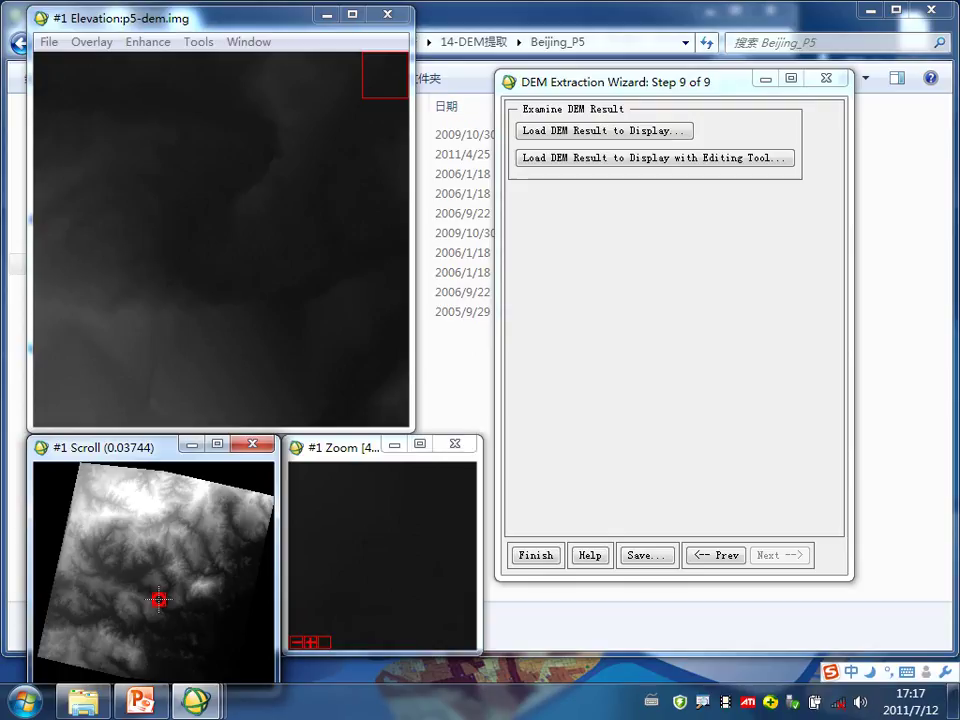
Bring up the Available Bands List and open DEM_Result.img from E:\P5\北京怀柔影像.
{"action": "left_click_drag", "start_coordinate": [670, 88], "coordinate": [338, 189]}
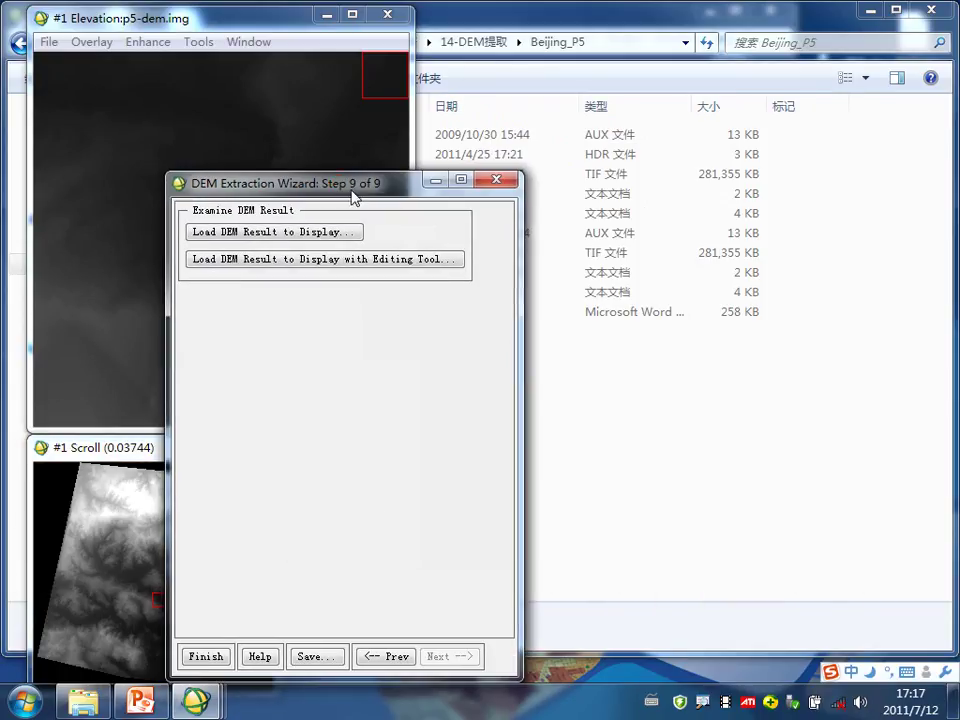
{"action": "mouse_move", "coordinate": [195, 700]}
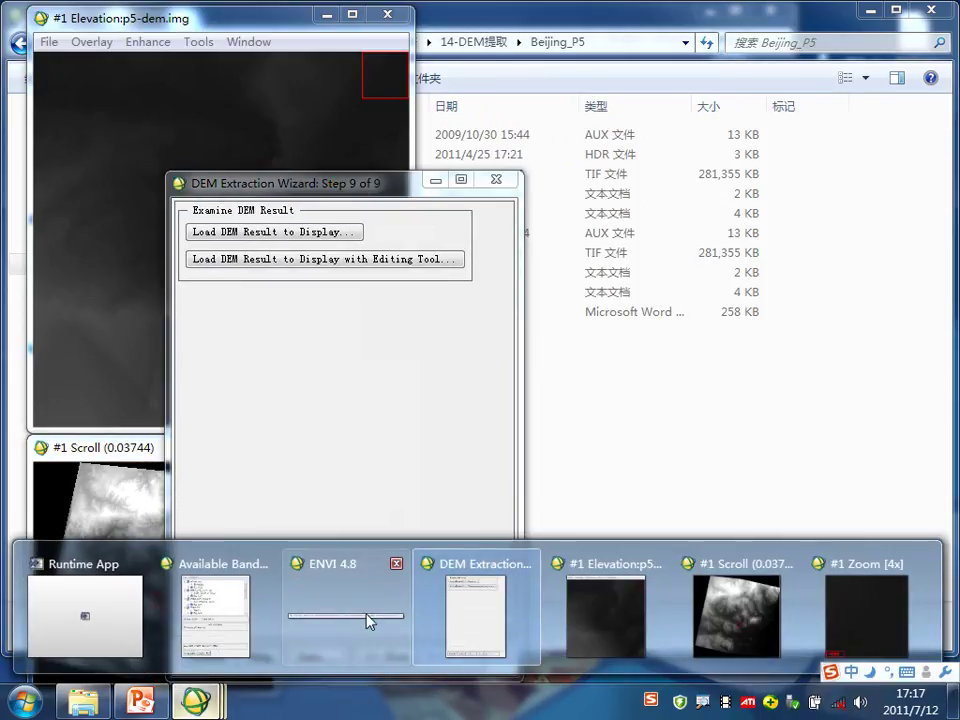
{"action": "left_click", "coordinate": [206, 612]}
{"action": "left_click", "coordinate": [579, 104]}
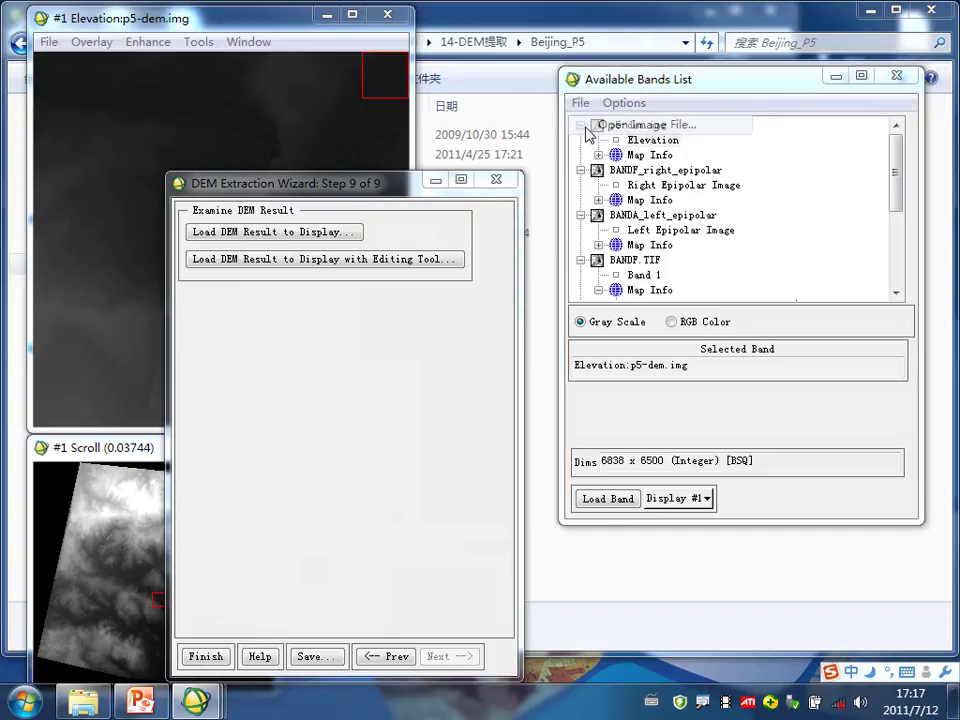
{"action": "left_click", "coordinate": [600, 125]}
{"action": "left_click", "coordinate": [160, 325]}
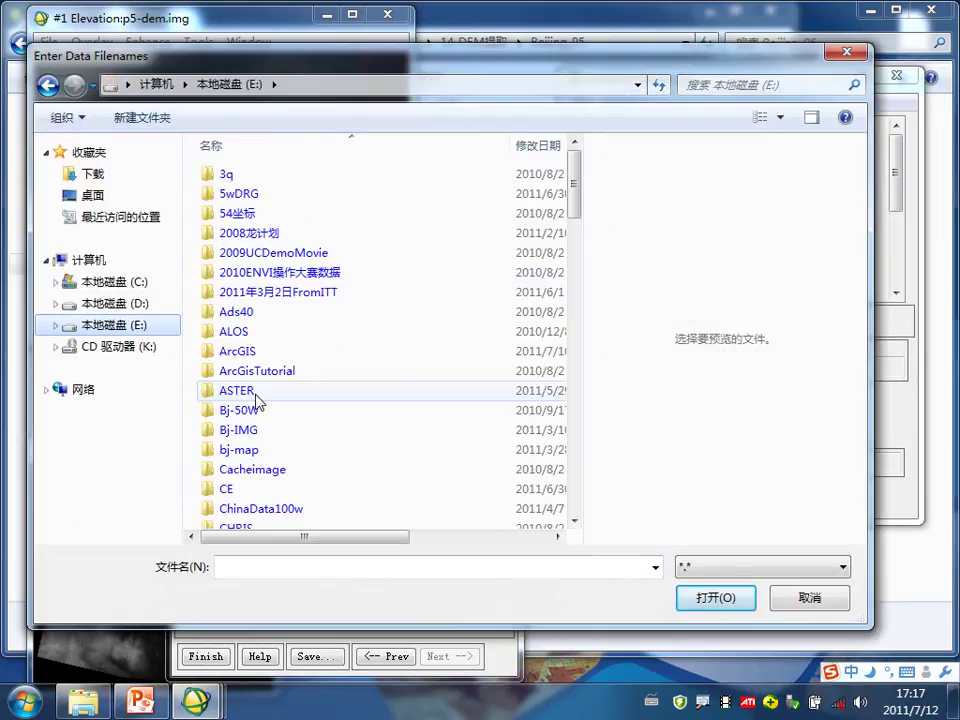
{"action": "left_click", "coordinate": [253, 392]}
{"action": "scroll", "coordinate": [253, 403], "scroll_direction": "down", "scroll_amount": 4}
{"action": "scroll", "coordinate": [255, 406], "scroll_direction": "down", "scroll_amount": 8}
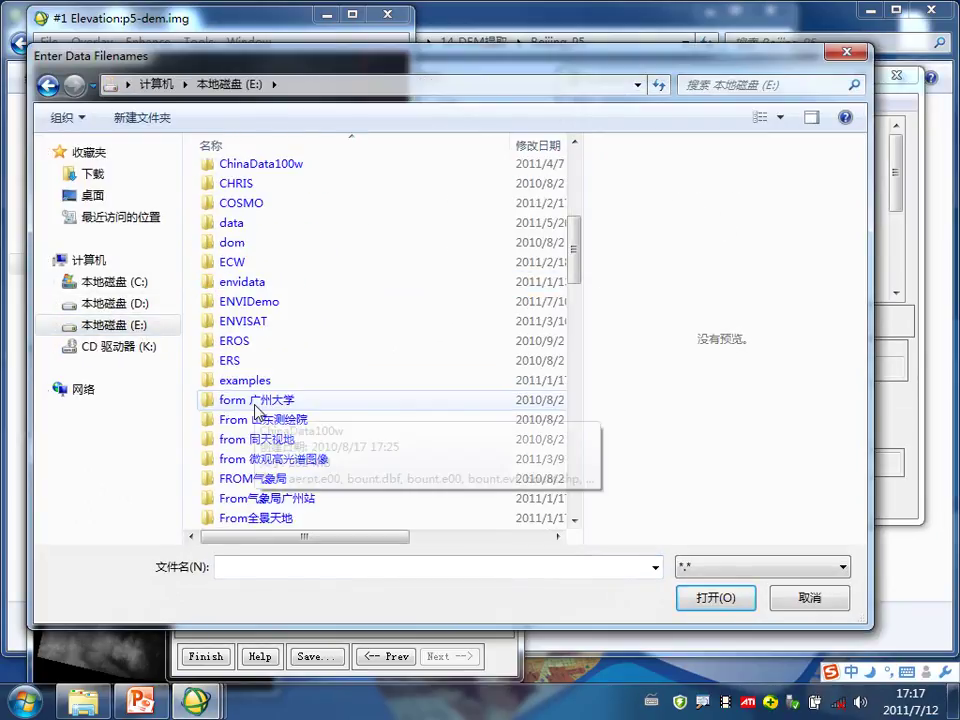
{"action": "double_click", "coordinate": [229, 478]}
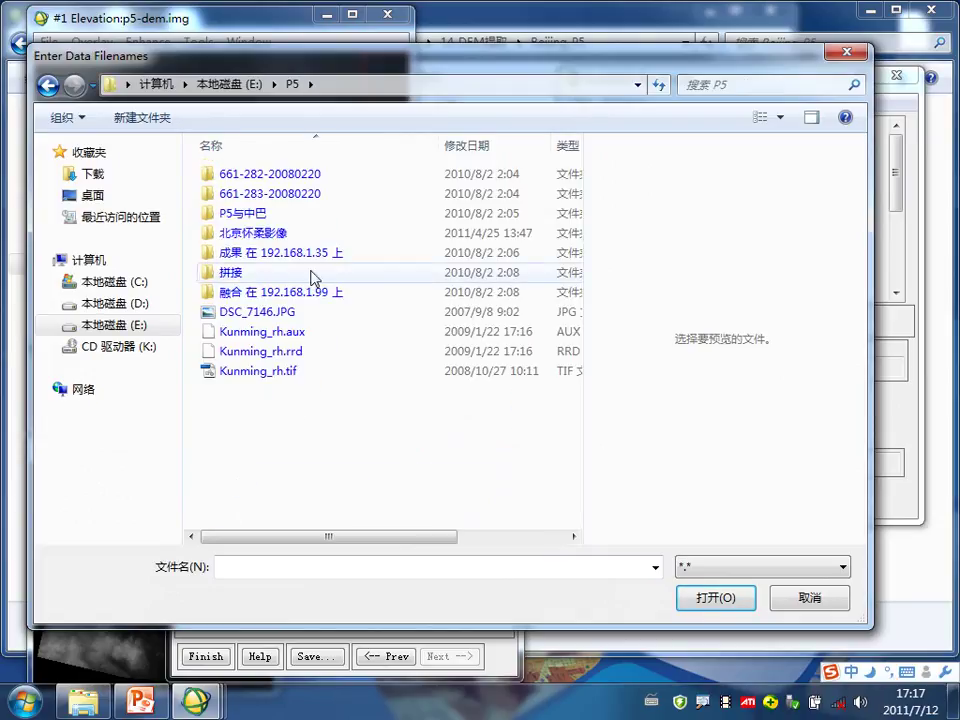
{"action": "double_click", "coordinate": [272, 233]}
{"action": "scroll", "coordinate": [330, 373], "scroll_direction": "down", "scroll_amount": 2}
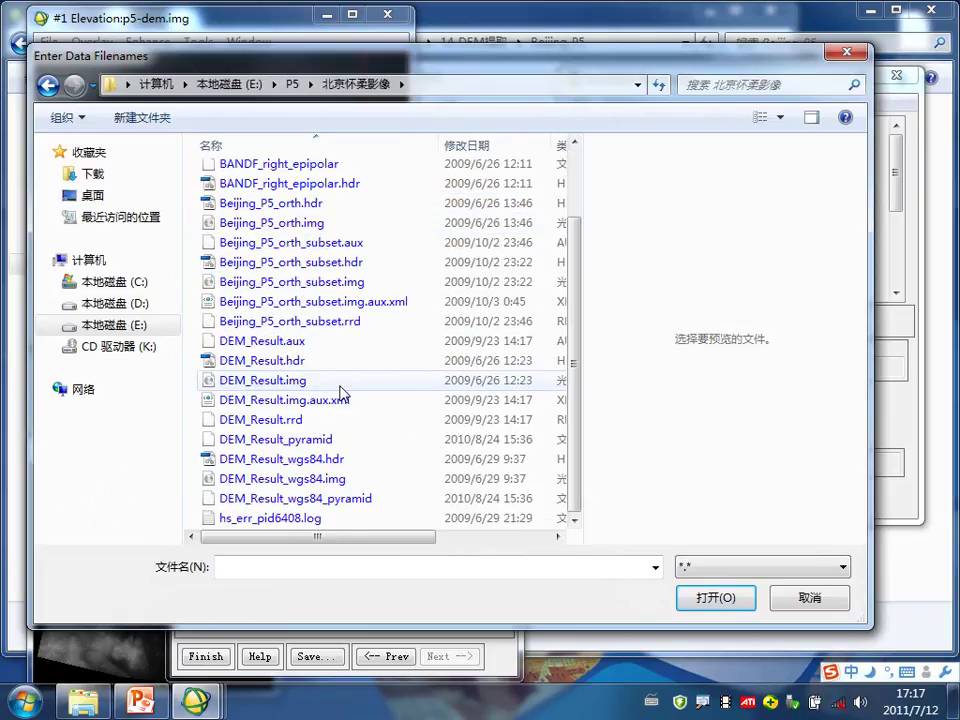
{"action": "left_click", "coordinate": [285, 380]}
{"action": "double_click", "coordinate": [285, 380]}
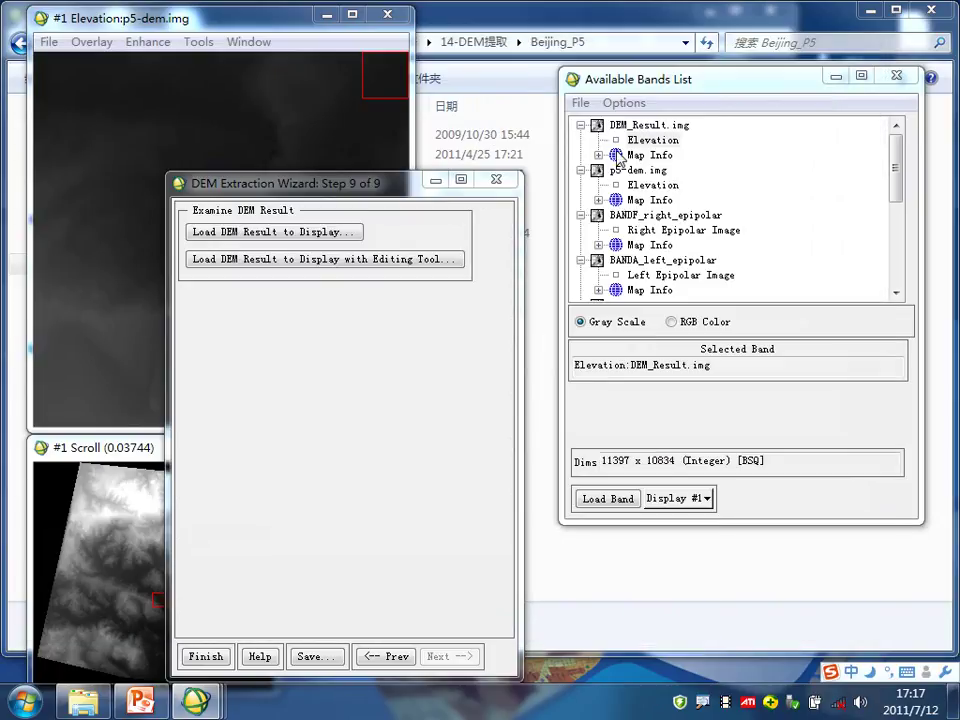
View the DEM_Result.img Elevation band in a new display, close that display and uncover the p5-dem.img windows.
{"action": "right_click", "coordinate": [640, 146]}
{"action": "left_click", "coordinate": [672, 149]}
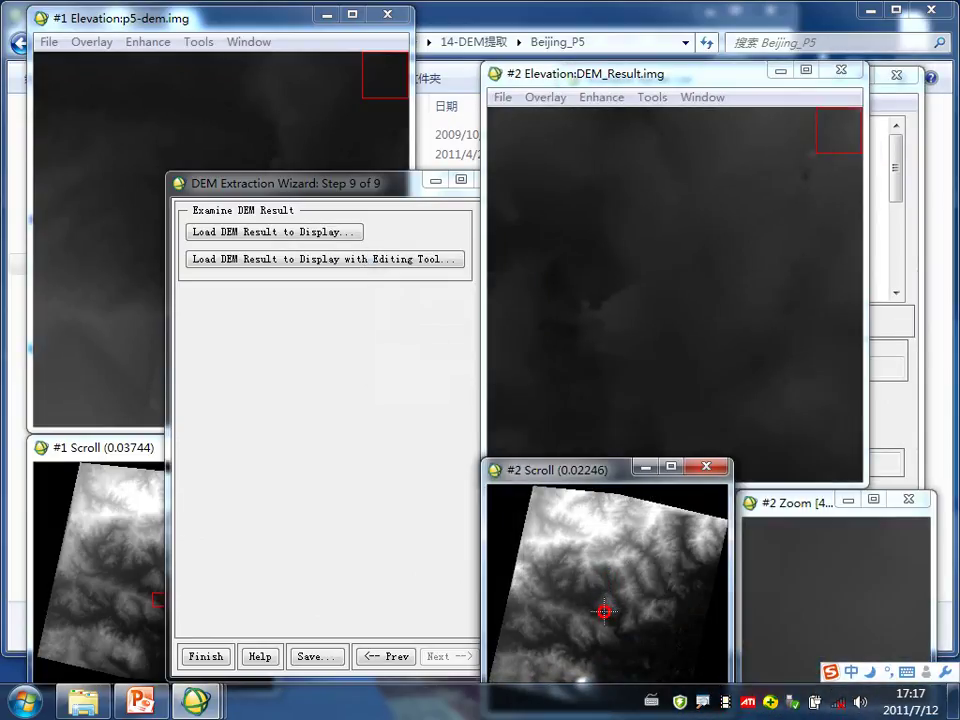
{"action": "left_click", "coordinate": [843, 70]}
{"action": "left_click_drag", "start_coordinate": [386, 183], "coordinate": [684, 76]}
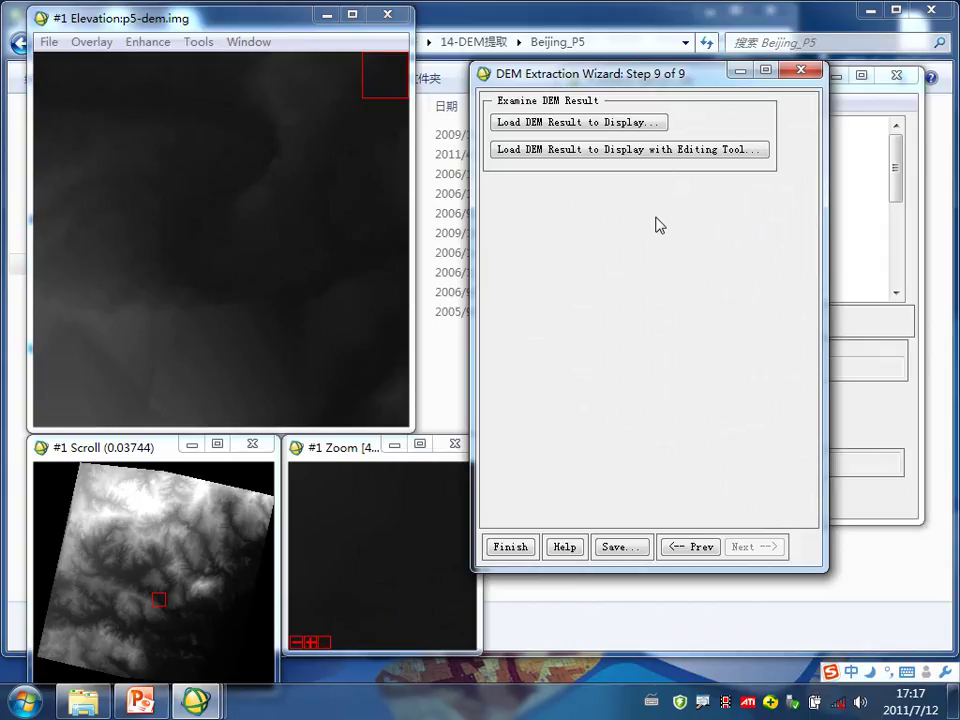
Examine the relief of p5-dem.img in its central and northern areas.
{"action": "left_click_drag", "start_coordinate": [171, 580], "coordinate": [141, 581]}
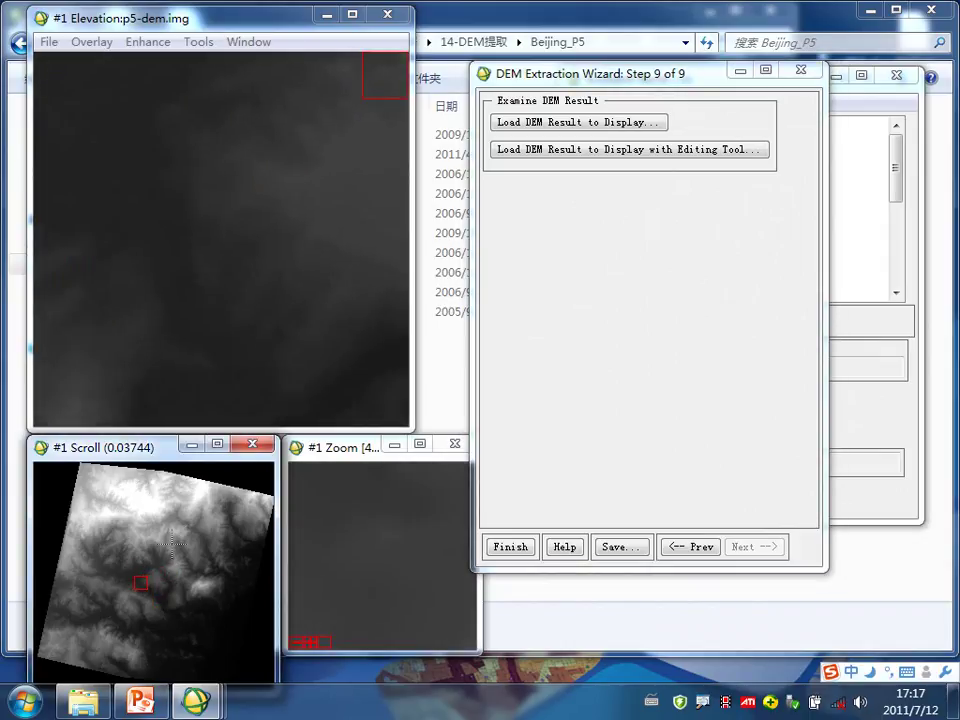
{"action": "left_click_drag", "start_coordinate": [155, 516], "coordinate": [149, 529]}
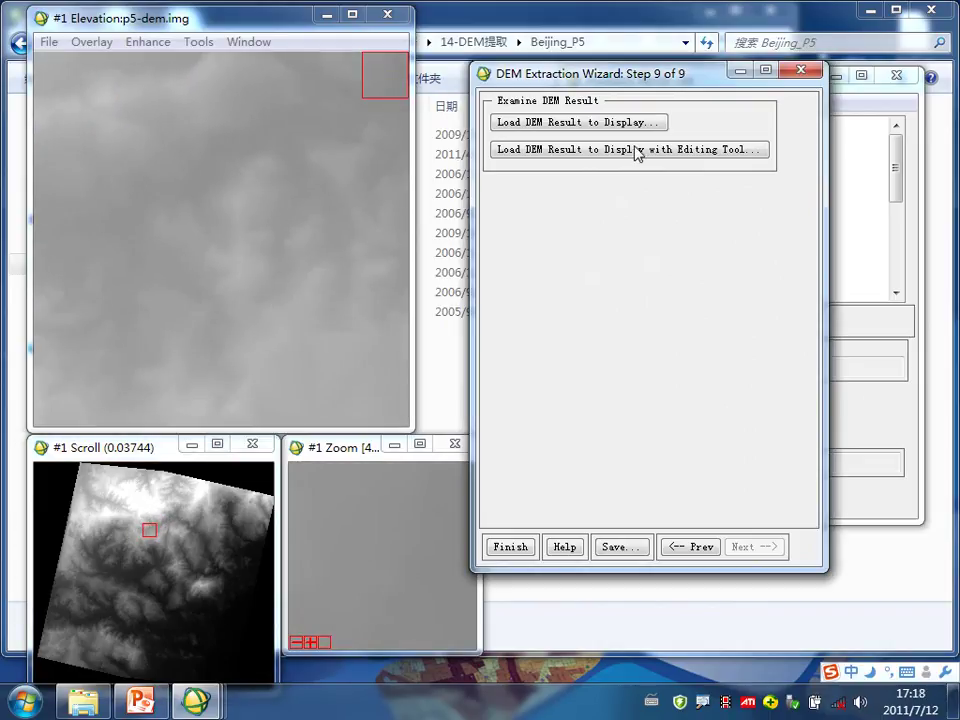
{"action": "left_click_drag", "start_coordinate": [648, 84], "coordinate": [684, 70]}
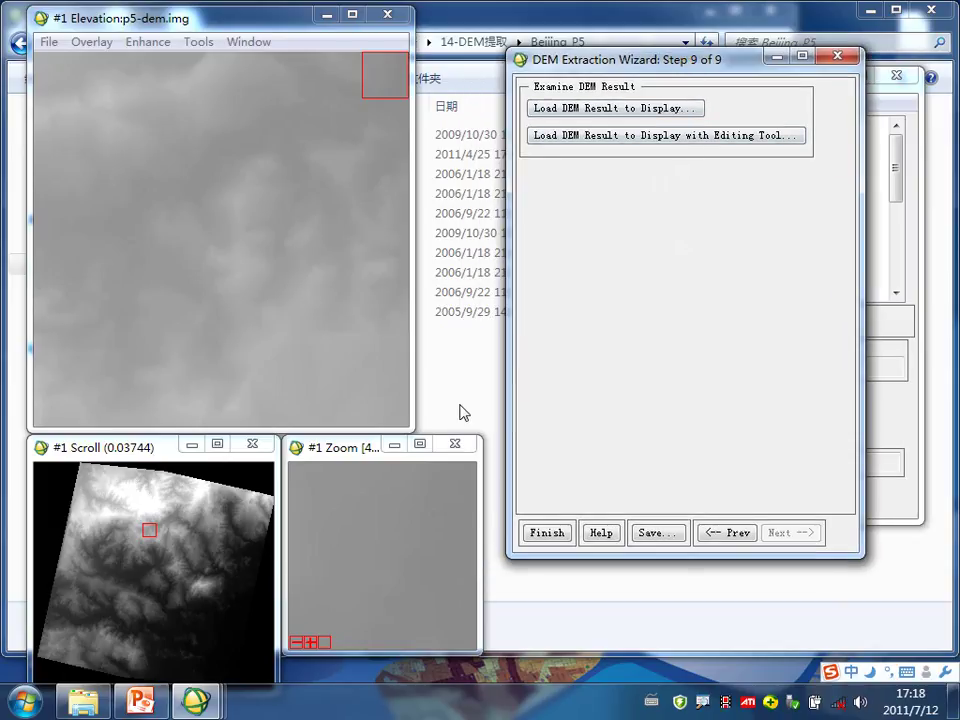
{"action": "left_click_drag", "start_coordinate": [143, 645], "coordinate": [107, 511]}
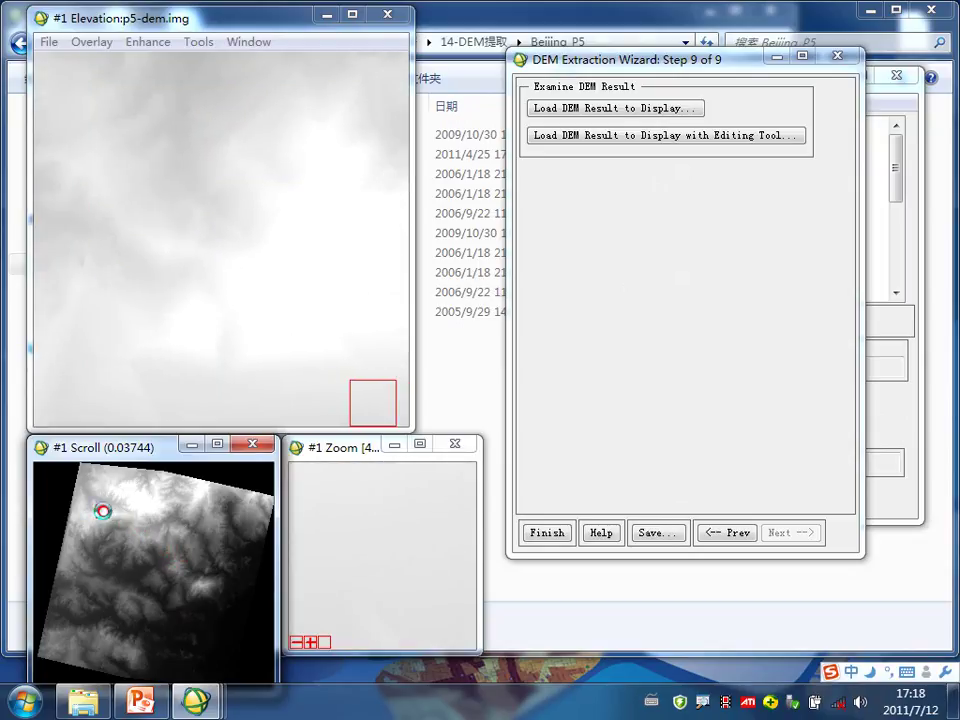
Load the DEM result with the DEM Editing Tool, arrange its windows side by side and inspect several areas.
{"action": "left_click_drag", "start_coordinate": [208, 27], "coordinate": [504, 207]}
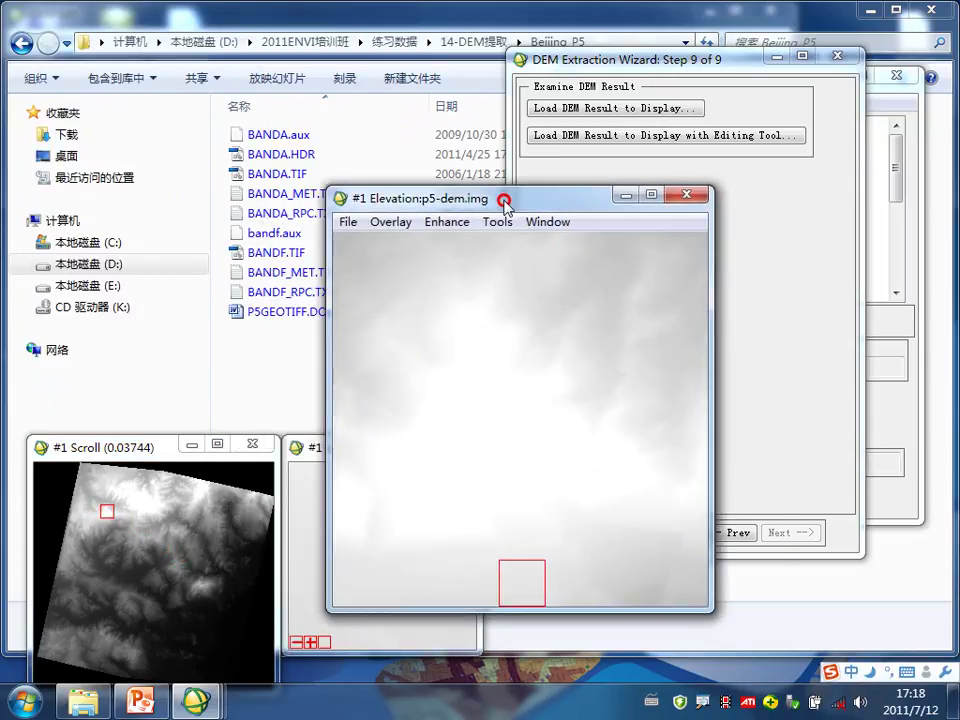
{"action": "mouse_move", "coordinate": [196, 700]}
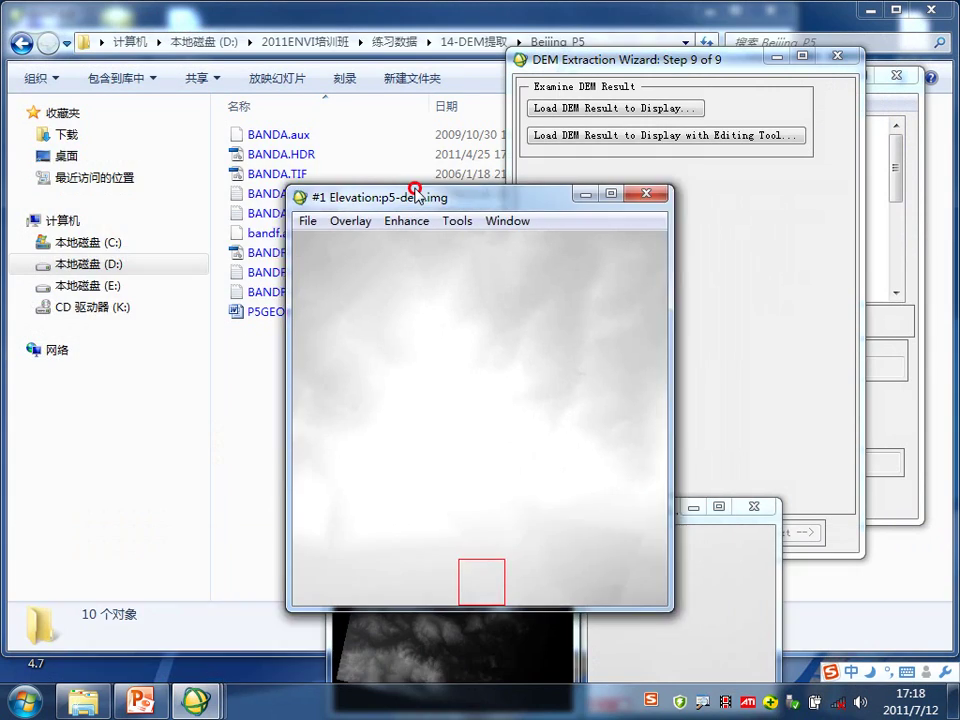
{"action": "left_click", "coordinate": [582, 136]}
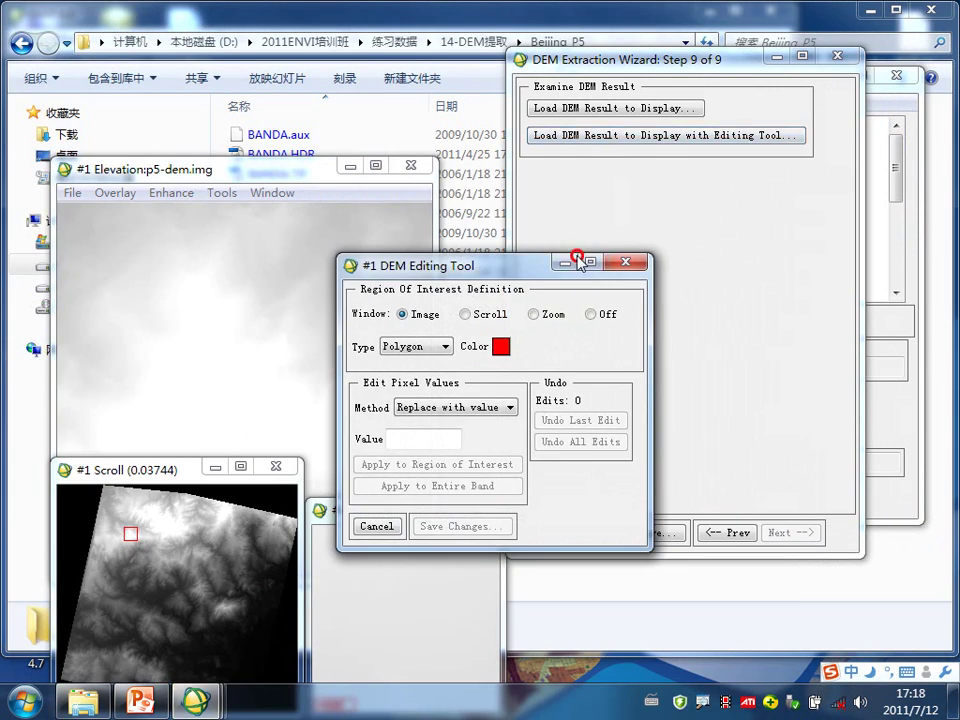
{"action": "left_click_drag", "start_coordinate": [523, 266], "coordinate": [705, 121]}
{"action": "left_click", "coordinate": [298, 177]}
{"action": "left_click_drag", "start_coordinate": [299, 176], "coordinate": [319, 98]}
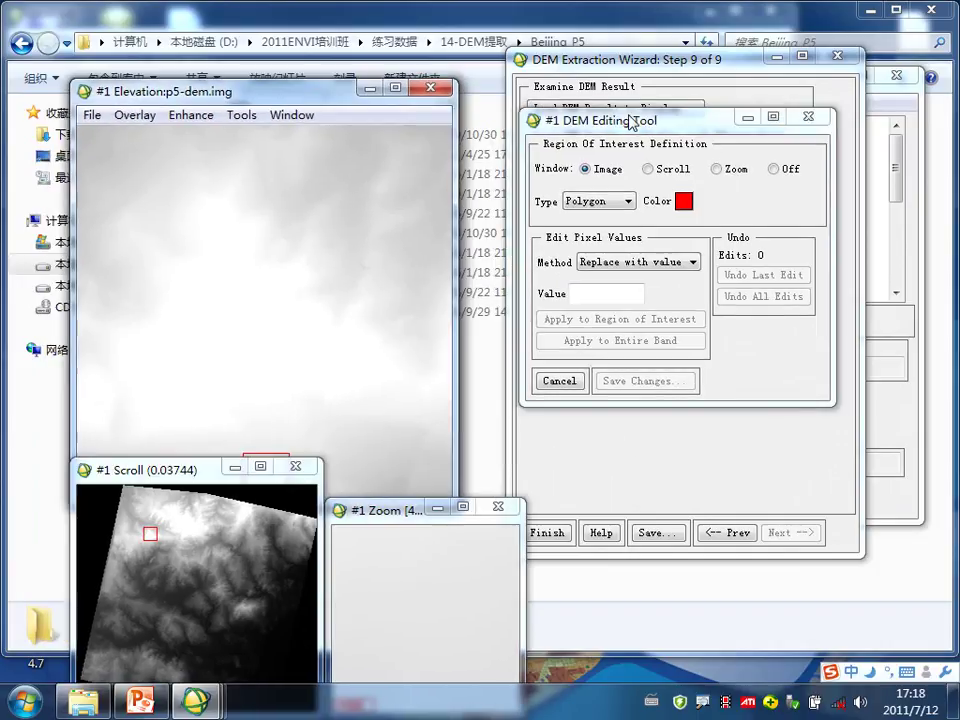
{"action": "left_click_drag", "start_coordinate": [631, 126], "coordinate": [598, 141]}
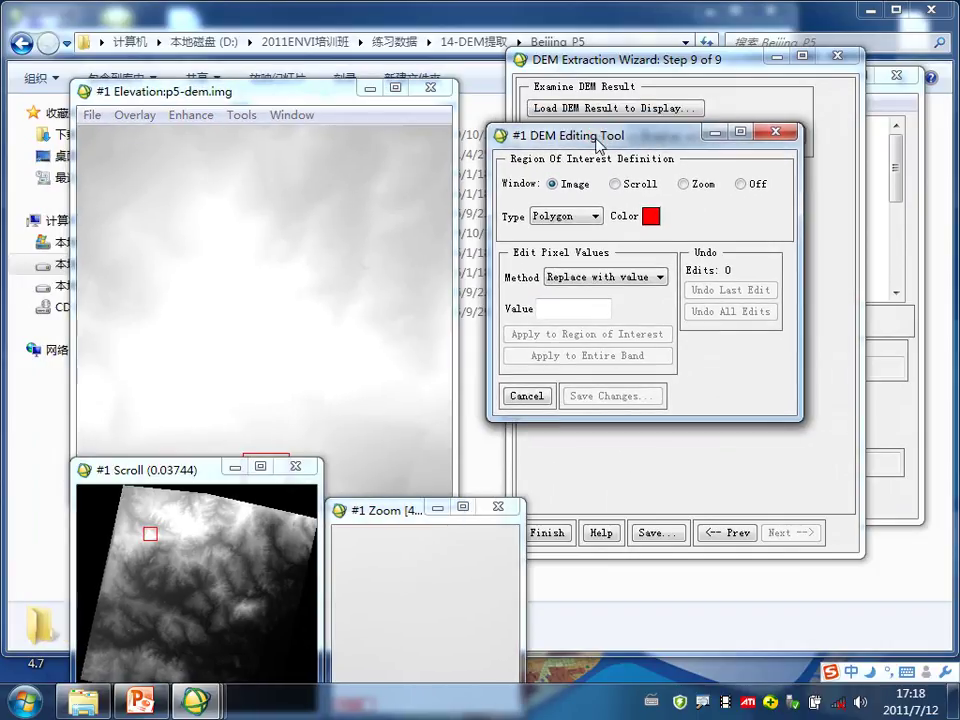
{"action": "left_click", "coordinate": [239, 606]}
{"action": "left_click_drag", "start_coordinate": [186, 468], "coordinate": [180, 420]}
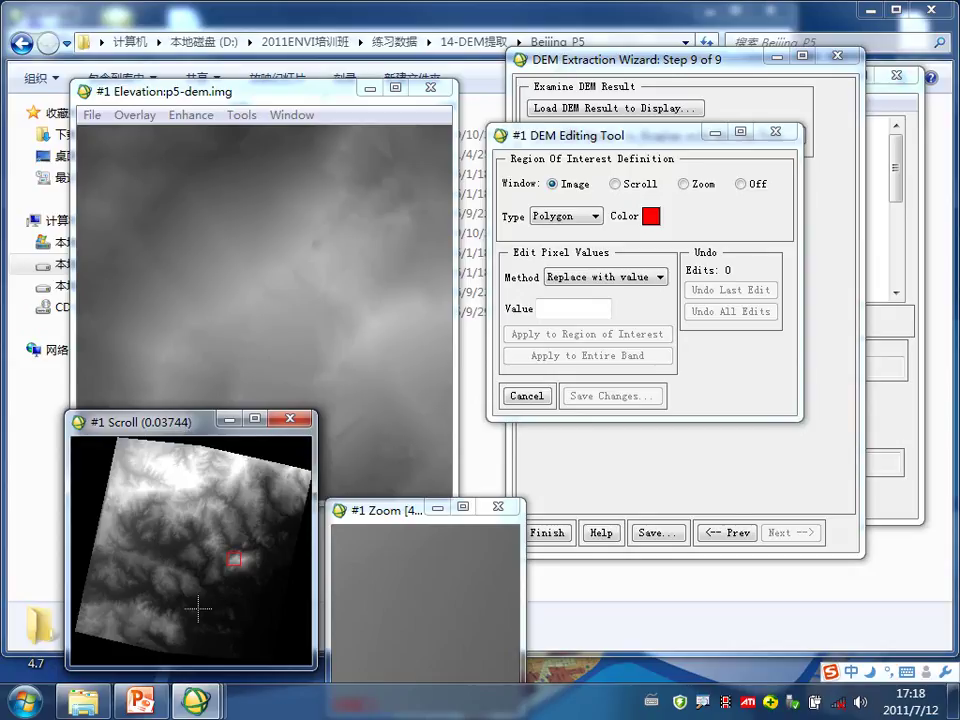
{"action": "left_click_drag", "start_coordinate": [171, 634], "coordinate": [202, 567]}
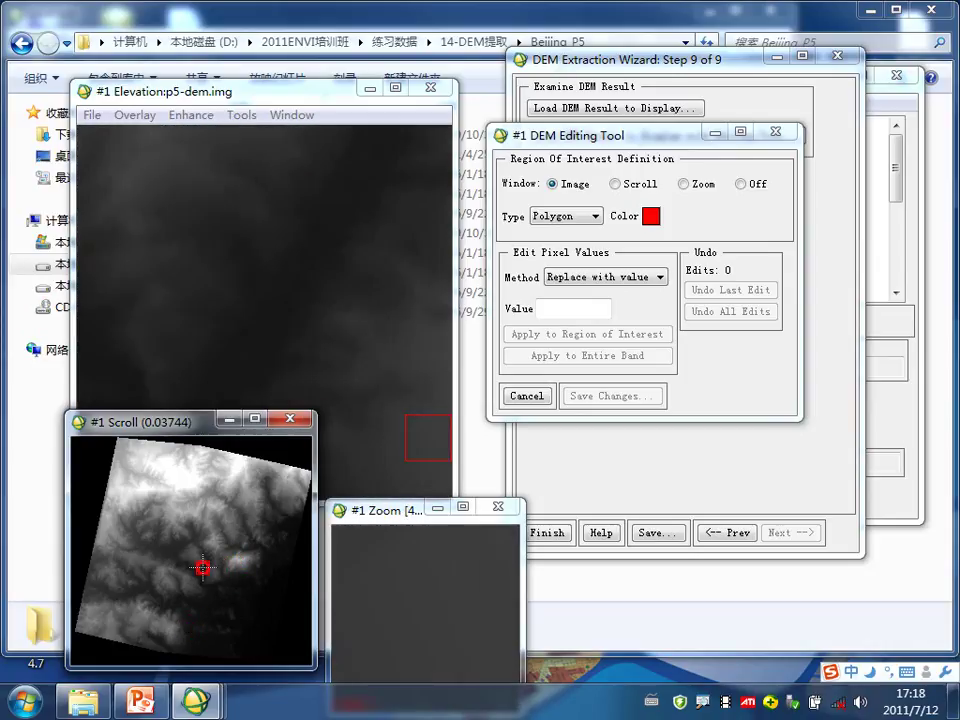
Draw a polygon region of interest over the bright northern highland and apply the Smooth method to it.
{"action": "left_click", "coordinate": [604, 277]}
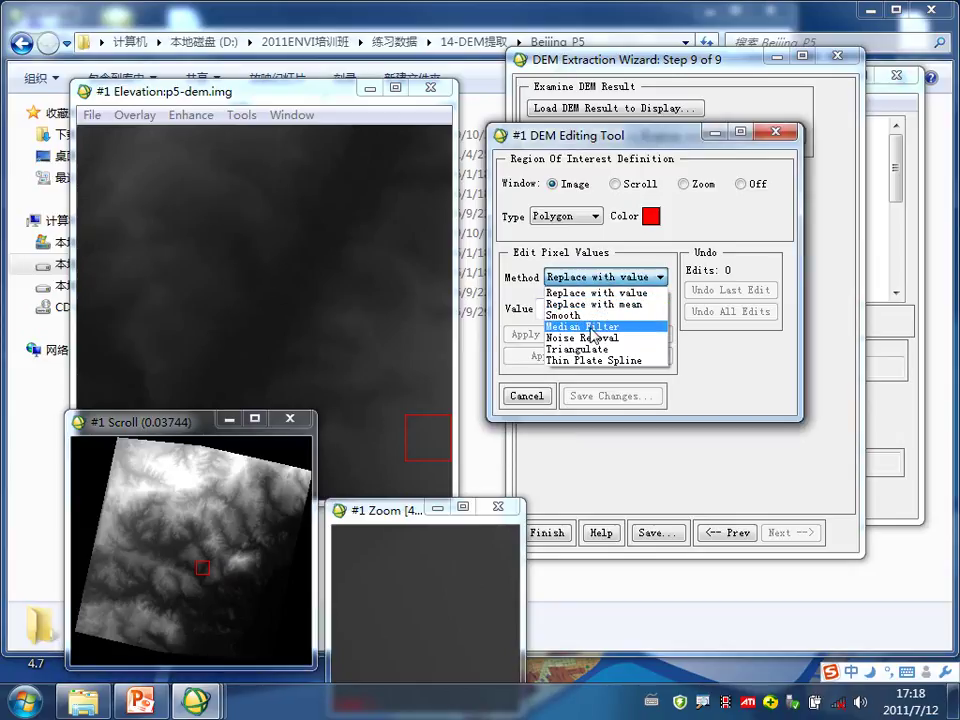
{"action": "left_click", "coordinate": [586, 316]}
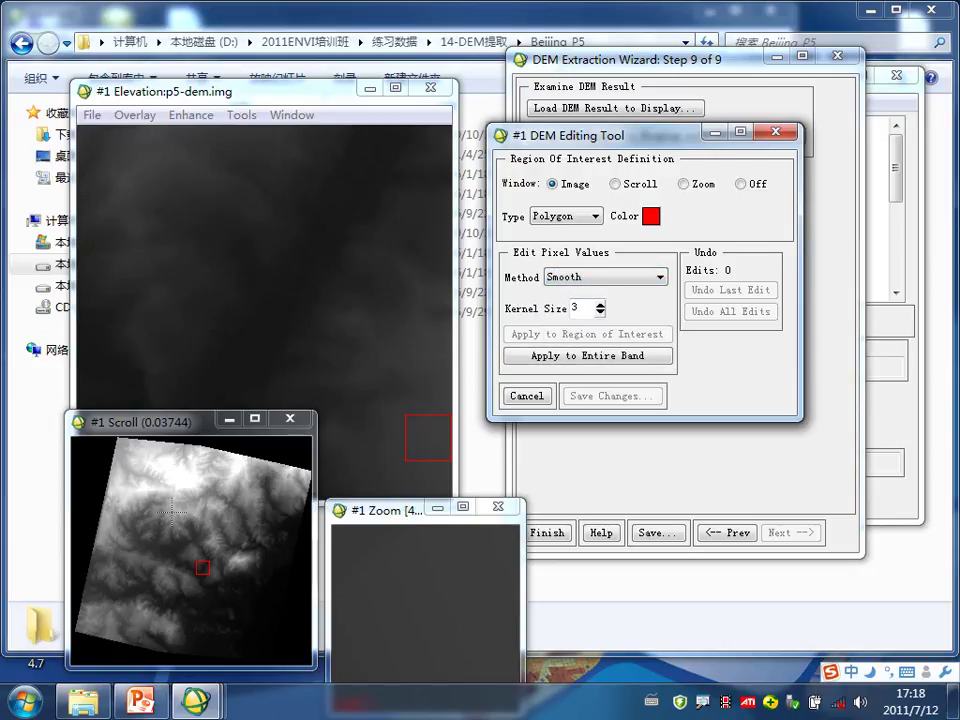
{"action": "left_click", "coordinate": [178, 483]}
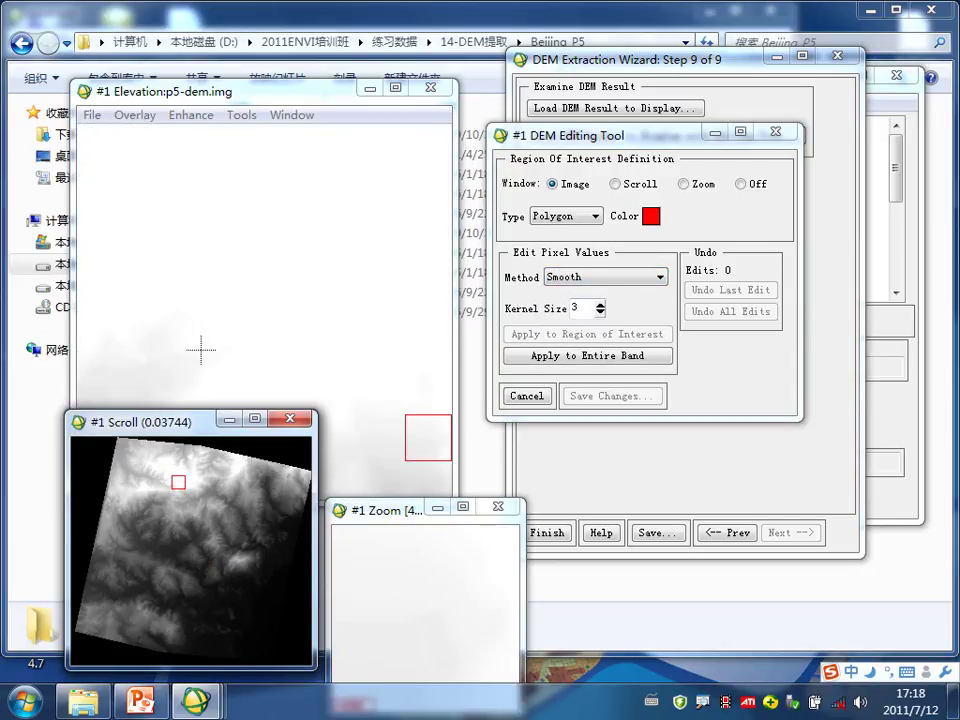
{"action": "mouse_move", "coordinate": [208, 353]}
{"action": "left_mouse_down"}
{"action": "mouse_move", "coordinate": [155, 238]}
{"action": "mouse_move", "coordinate": [219, 199]}
{"action": "mouse_move", "coordinate": [311, 201]}
{"action": "mouse_move", "coordinate": [326, 266]}
{"action": "mouse_move", "coordinate": [279, 358]}
{"action": "mouse_move", "coordinate": [193, 358]}
{"action": "left_mouse_up"}
{"action": "right_click", "coordinate": [229, 305]}
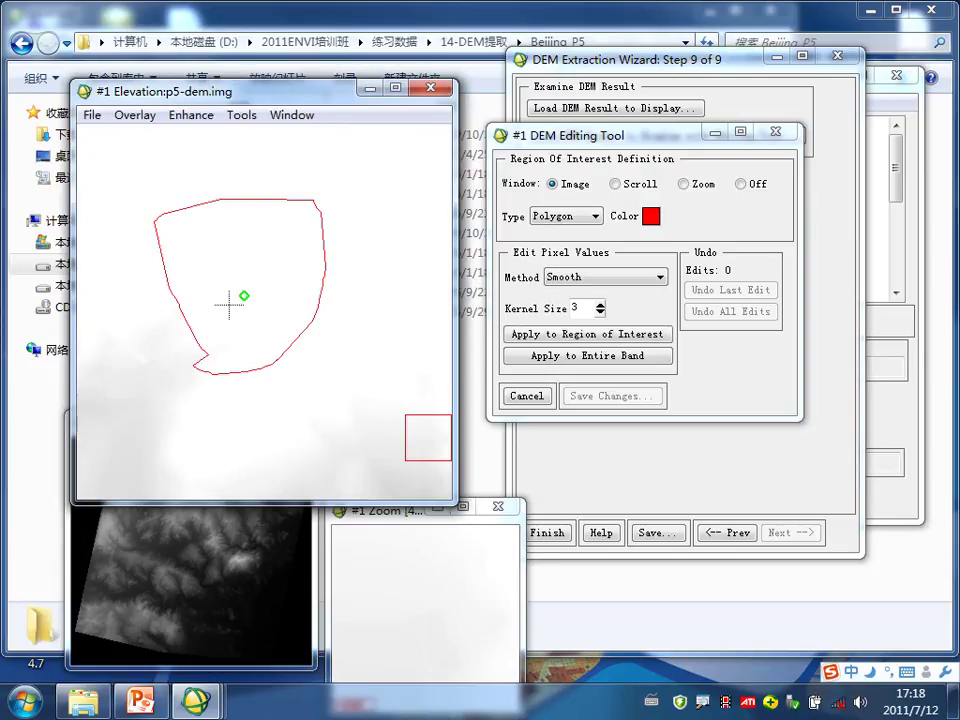
{"action": "left_click", "coordinate": [579, 335]}
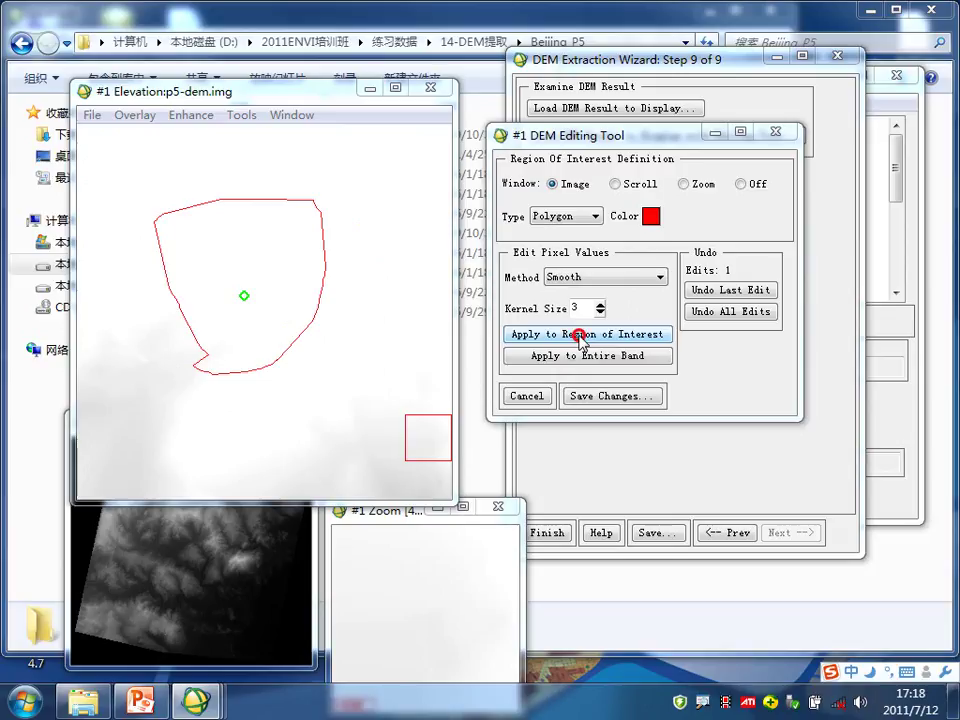
Move the polygon region farther down the image and apply the smoothing to the region there.
{"action": "left_click", "coordinate": [245, 294]}
{"action": "mouse_move", "coordinate": [245, 294]}
{"action": "left_mouse_down"}
{"action": "mouse_move", "coordinate": [180, 411]}
{"action": "mouse_move", "coordinate": [217, 381]}
{"action": "mouse_move", "coordinate": [255, 399]}
{"action": "left_mouse_up"}
{"action": "left_click", "coordinate": [547, 336]}
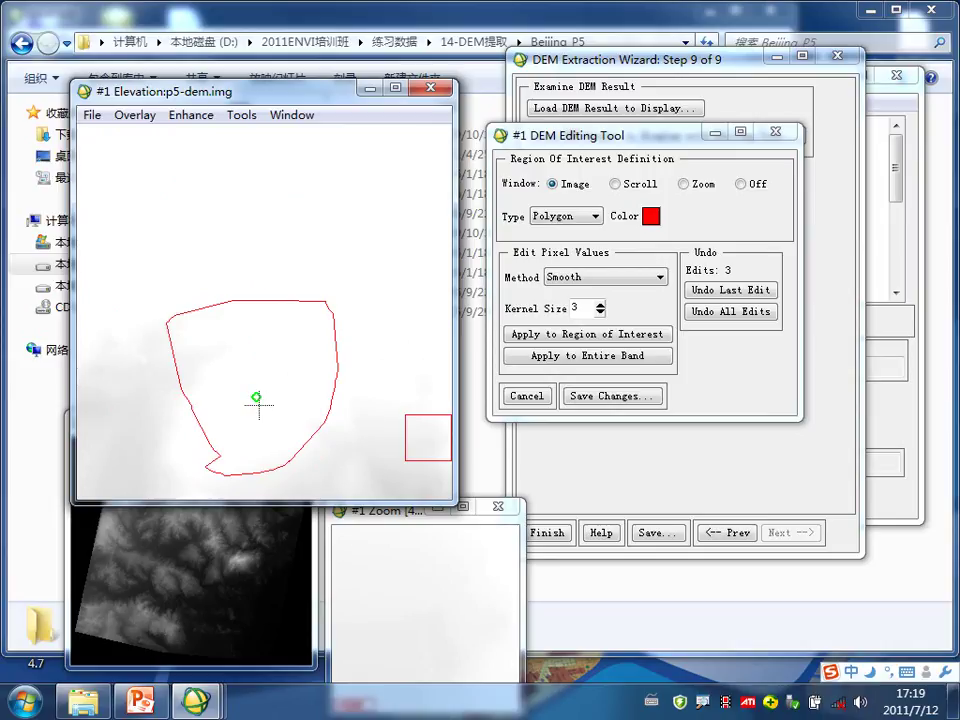
Delete the polygon region and cancel the DEM Editing Tool without saving the changes to the file.
{"action": "middle_click", "coordinate": [258, 403]}
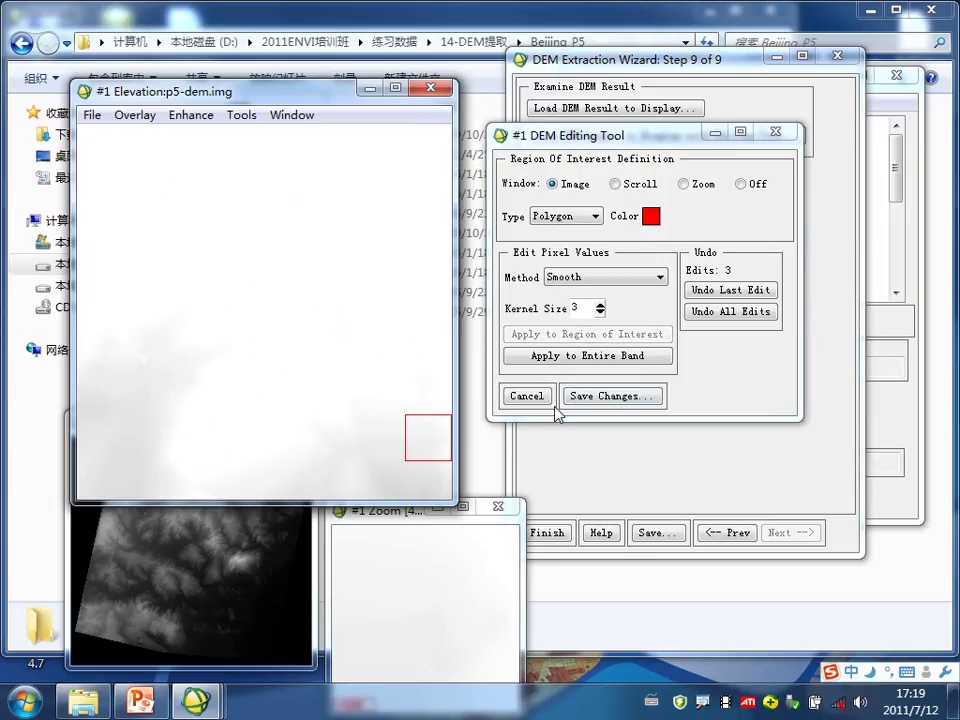
{"action": "left_click", "coordinate": [526, 396]}
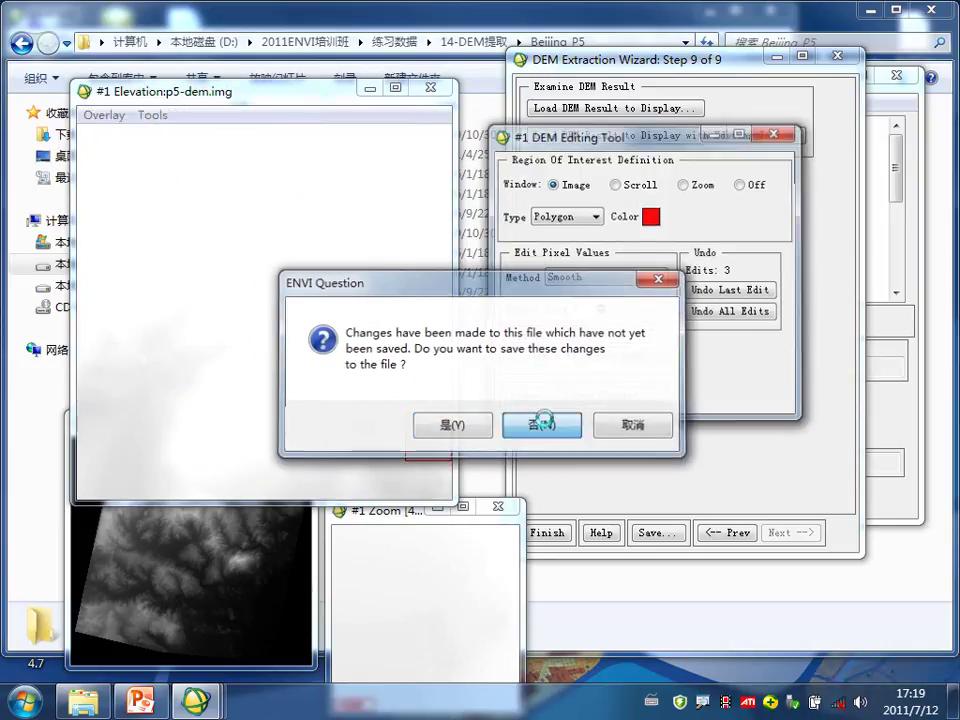
{"action": "left_click", "coordinate": [540, 424]}
Move the wizard clear of the Available Bands List and close the file DEM_Result.img.
{"action": "left_click_drag", "start_coordinate": [658, 64], "coordinate": [296, 136]}
{"action": "right_click", "coordinate": [676, 139]}
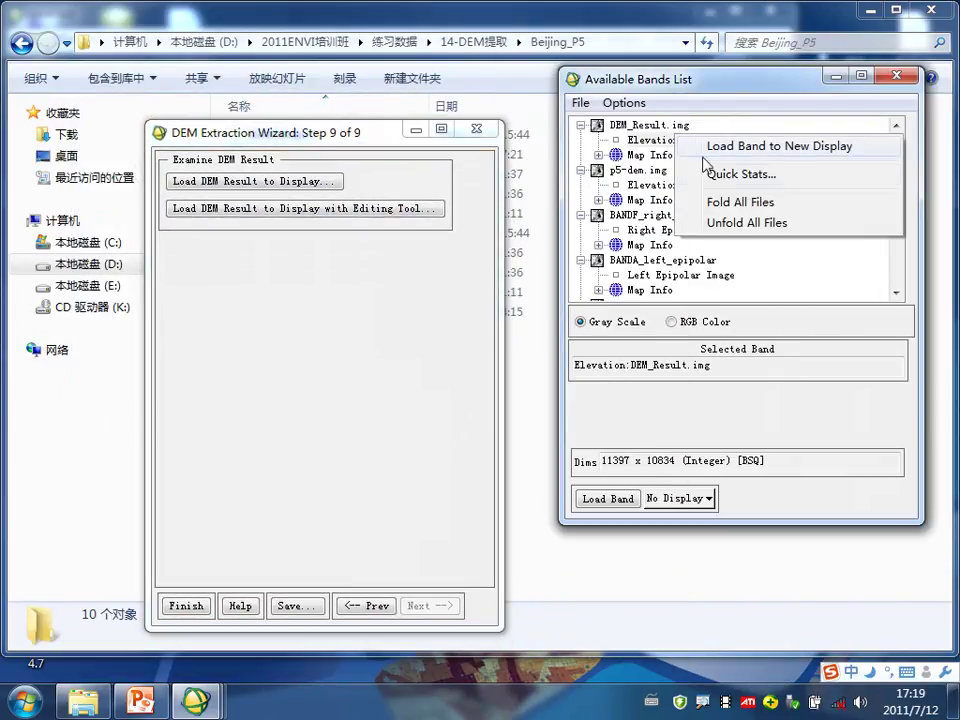
{"action": "right_click", "coordinate": [640, 146]}
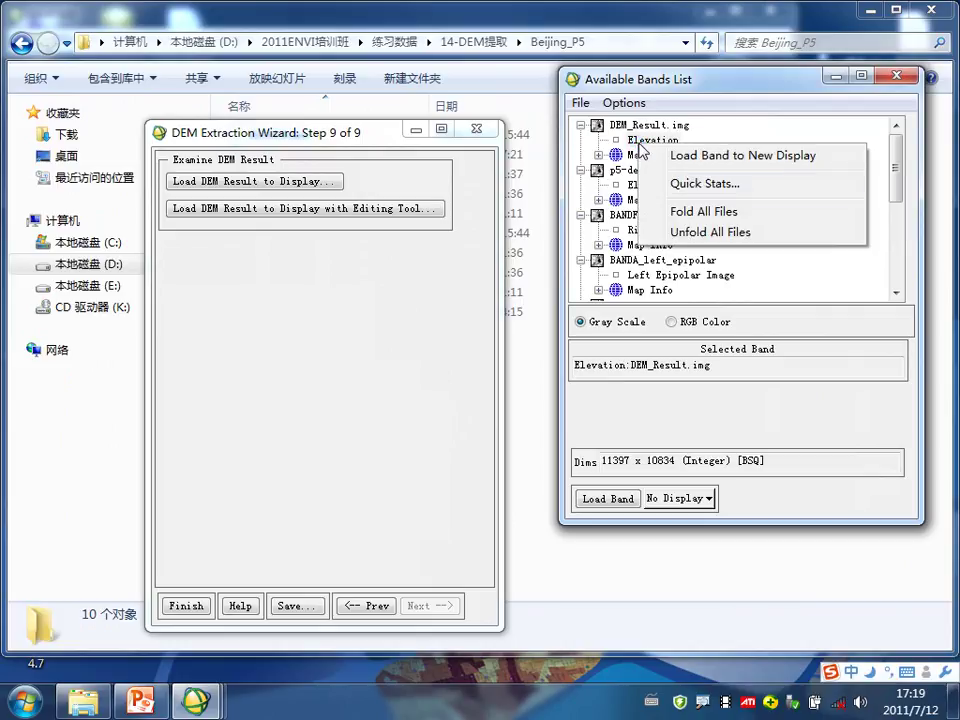
{"action": "right_click", "coordinate": [640, 125]}
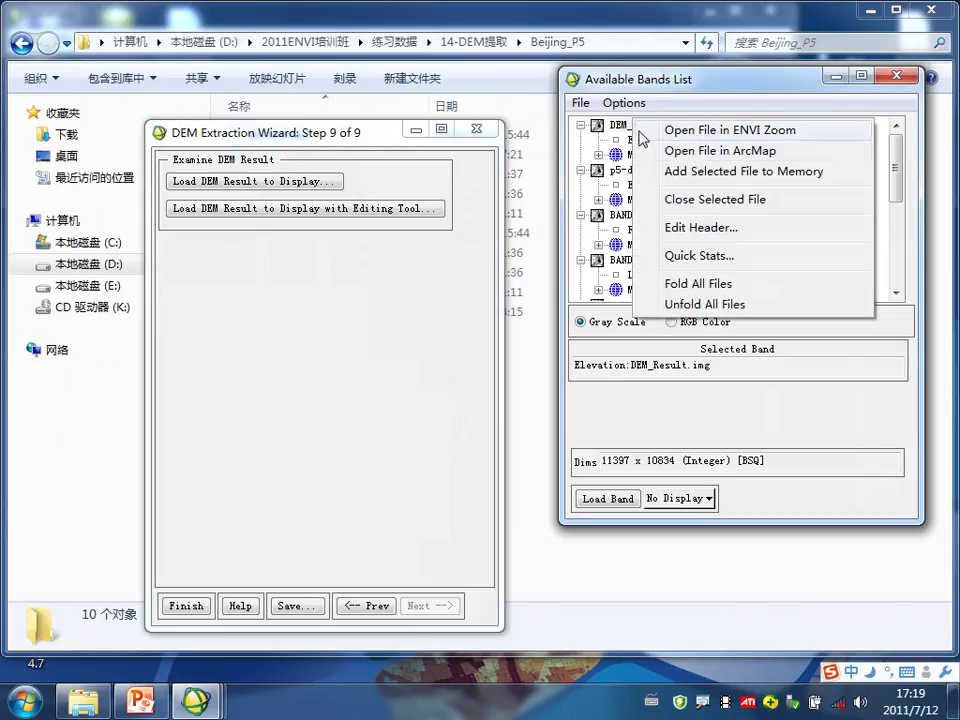
{"action": "left_click", "coordinate": [703, 199]}
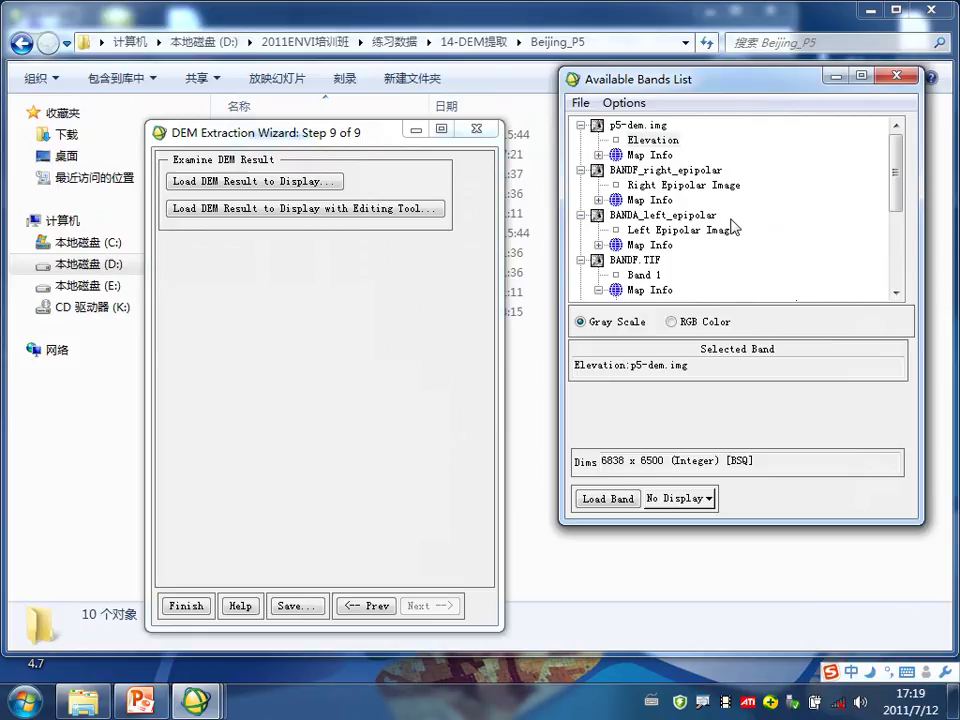
Place the DEM wizard and Available Bands List side by side and bring the ENVI main window to the front.
{"action": "left_click_drag", "start_coordinate": [743, 87], "coordinate": [757, 79]}
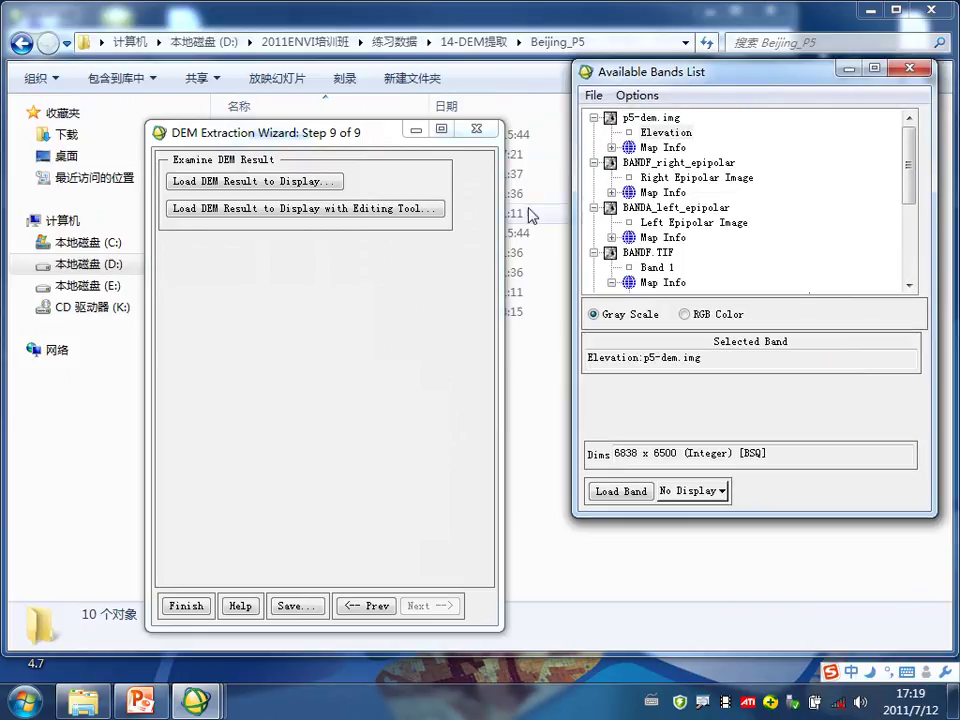
{"action": "left_click_drag", "start_coordinate": [375, 133], "coordinate": [437, 93]}
{"action": "mouse_move", "coordinate": [196, 700]}
{"action": "left_click", "coordinate": [521, 600]}
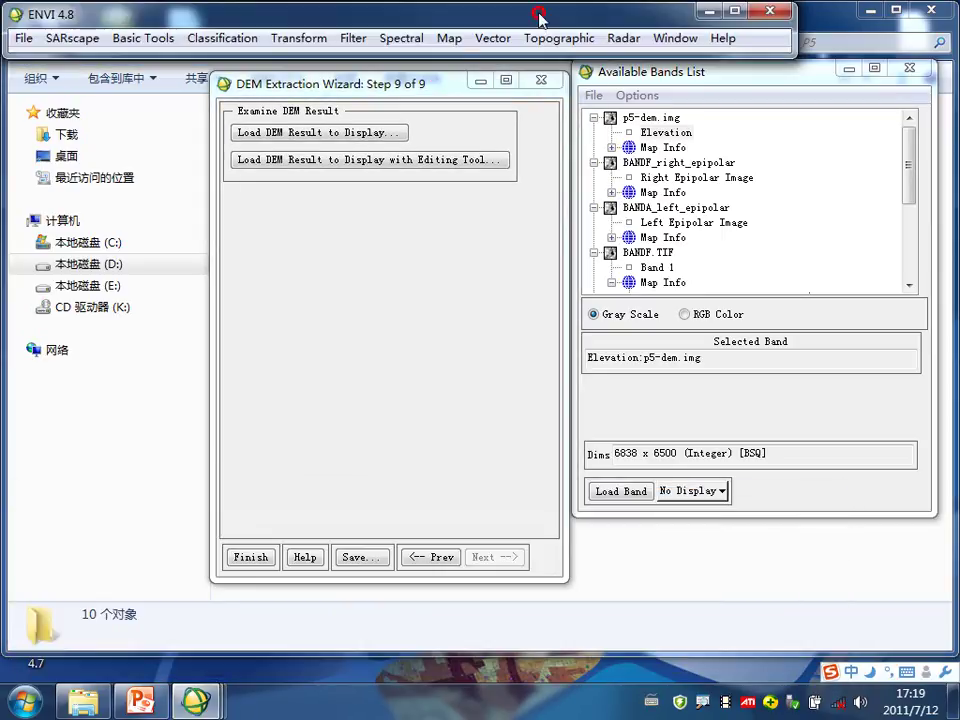
{"action": "left_click_drag", "start_coordinate": [537, 17], "coordinate": [547, 26]}
{"action": "left_click", "coordinate": [455, 48]}
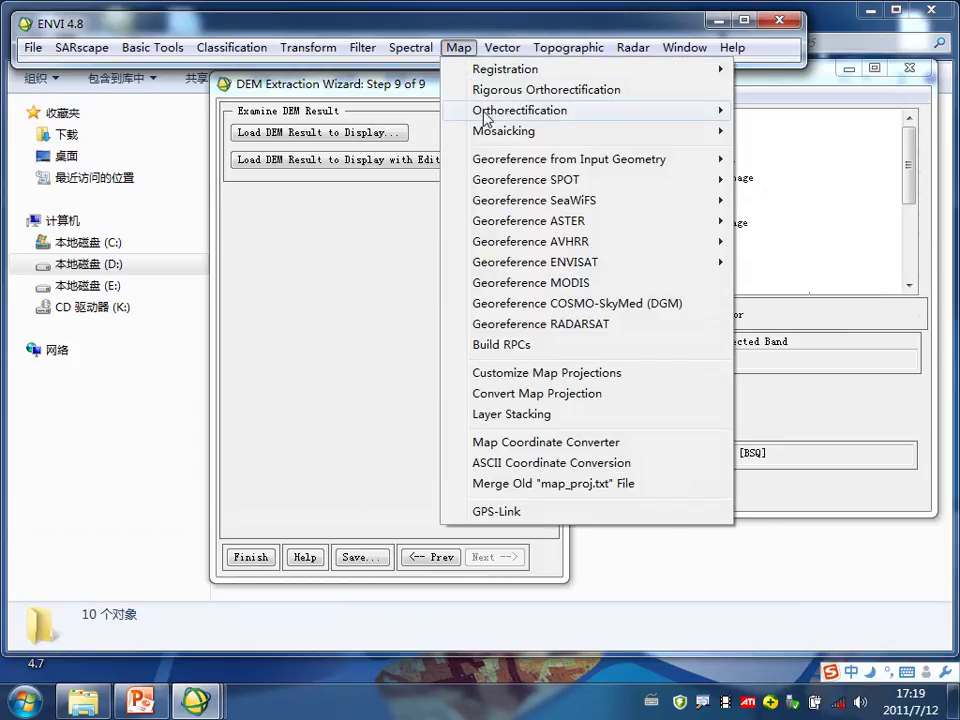
{"action": "mouse_move", "coordinate": [524, 118]}
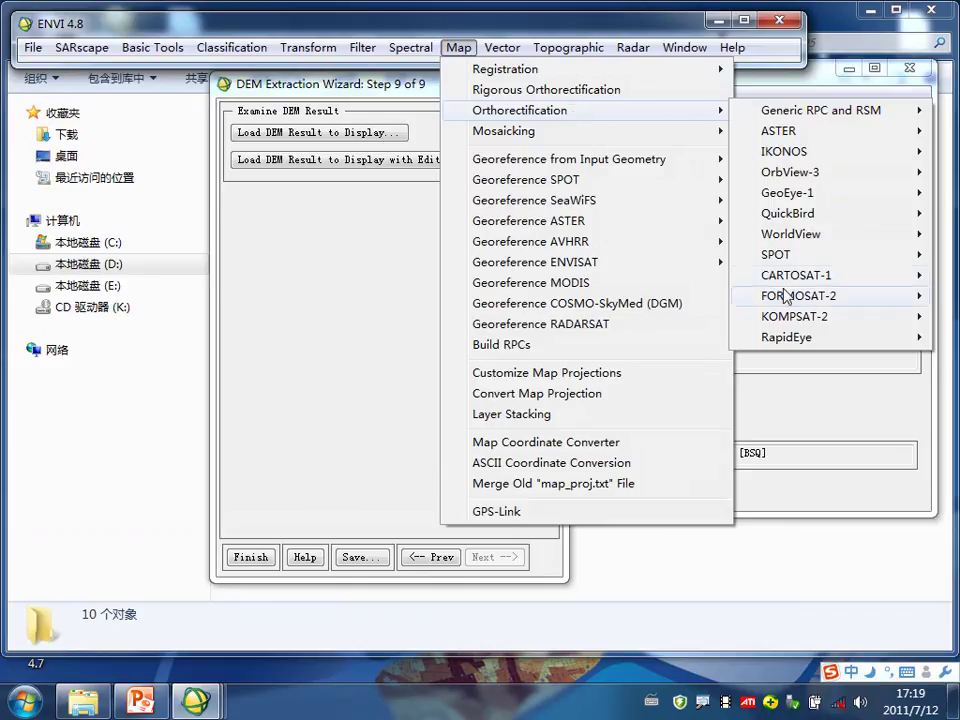
{"action": "mouse_move", "coordinate": [787, 288]}
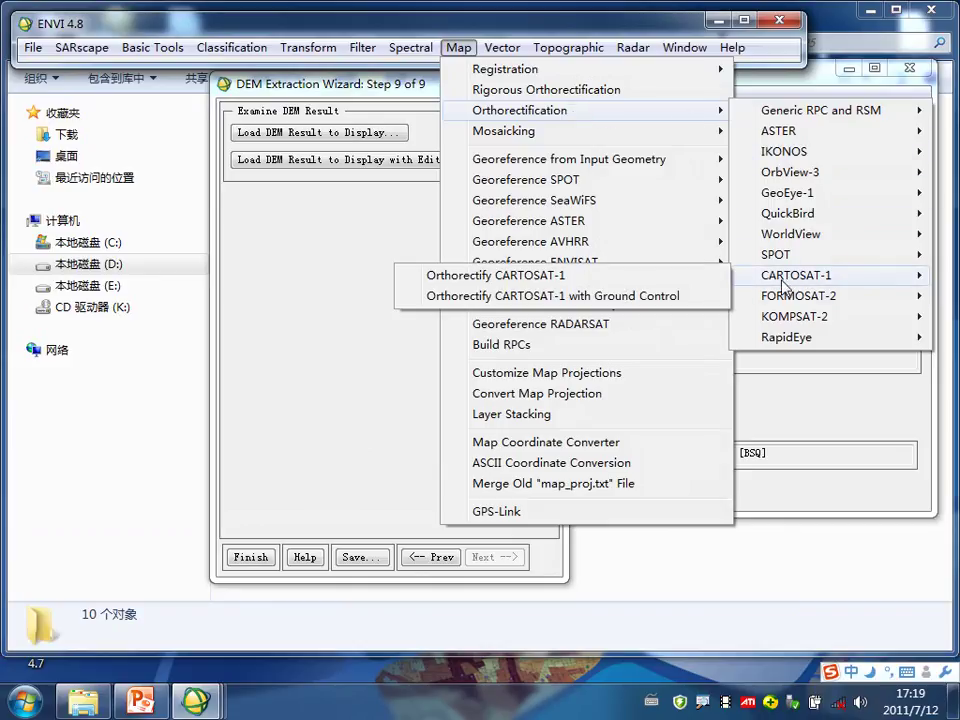
{"action": "left_click", "coordinate": [529, 276]}
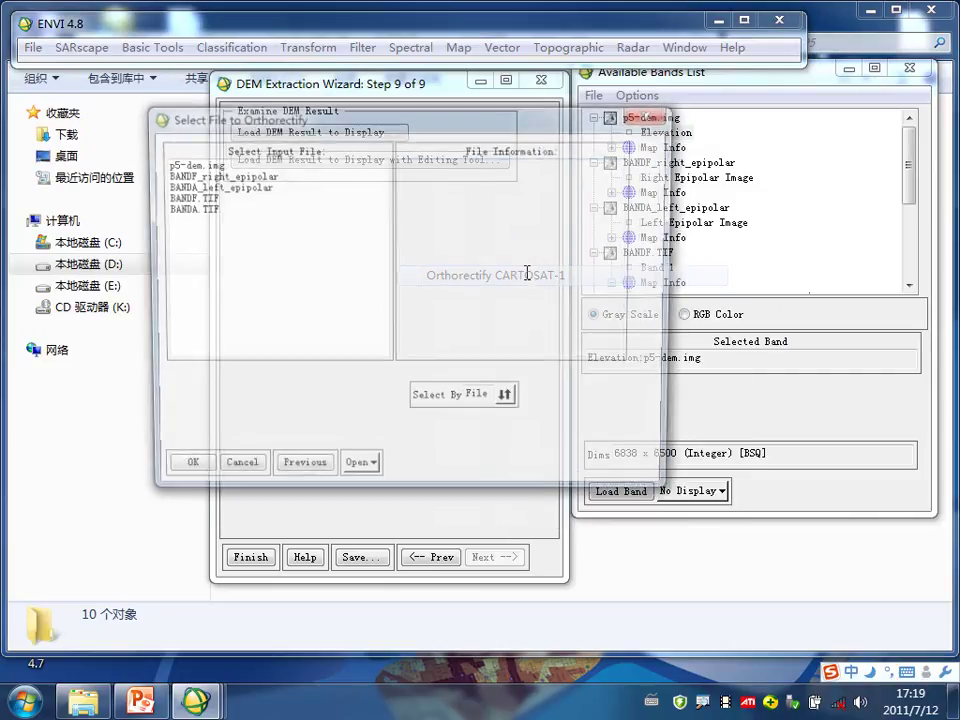
{"action": "left_click", "coordinate": [187, 210]}
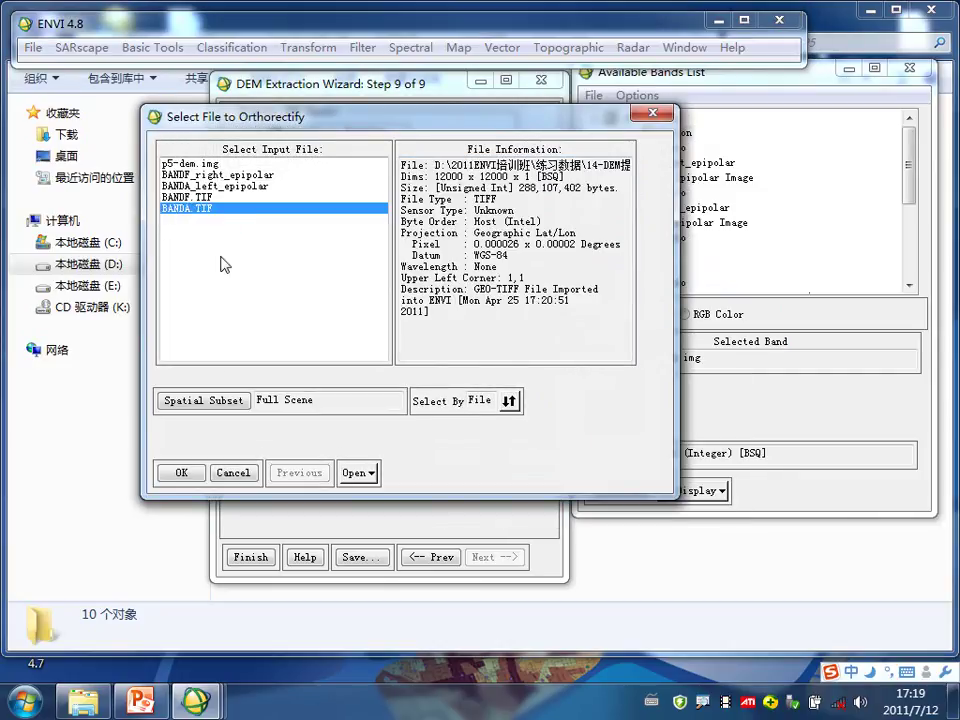
{"action": "left_click", "coordinate": [180, 475]}
{"action": "left_click_drag", "start_coordinate": [341, 105], "coordinate": [357, 62]}
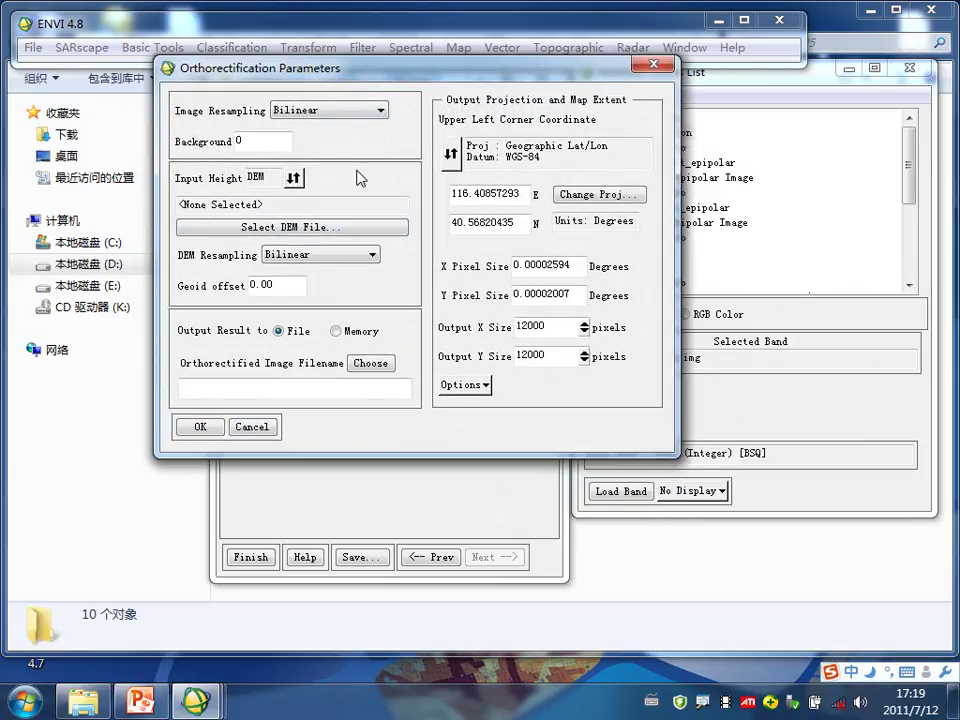
{"action": "left_click", "coordinate": [258, 228]}
{"action": "left_click", "coordinate": [232, 189]}
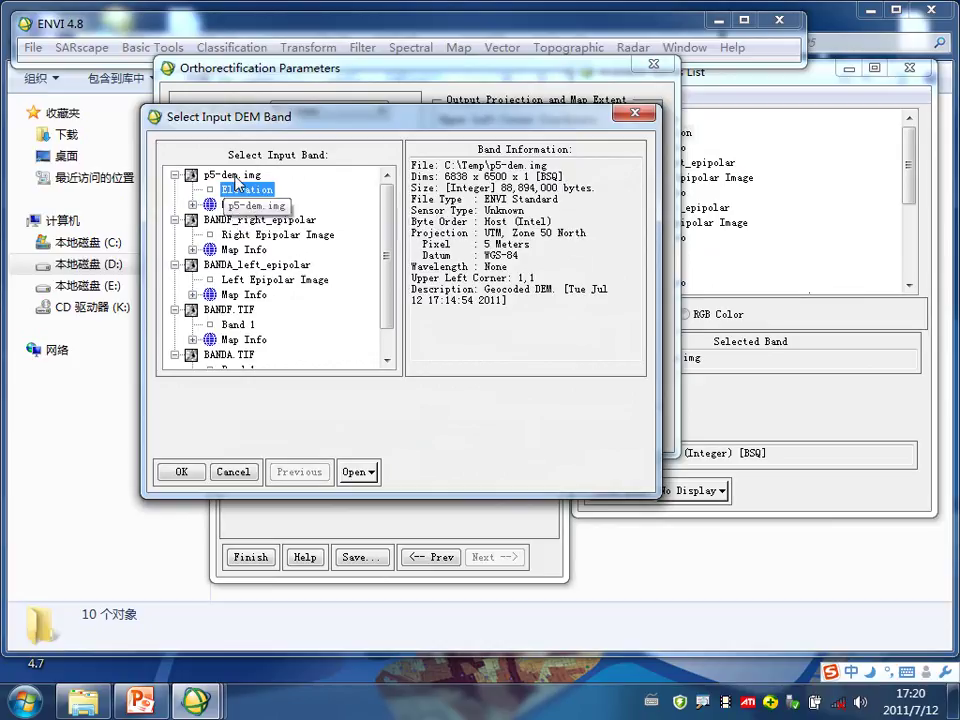
{"action": "left_click", "coordinate": [182, 473]}
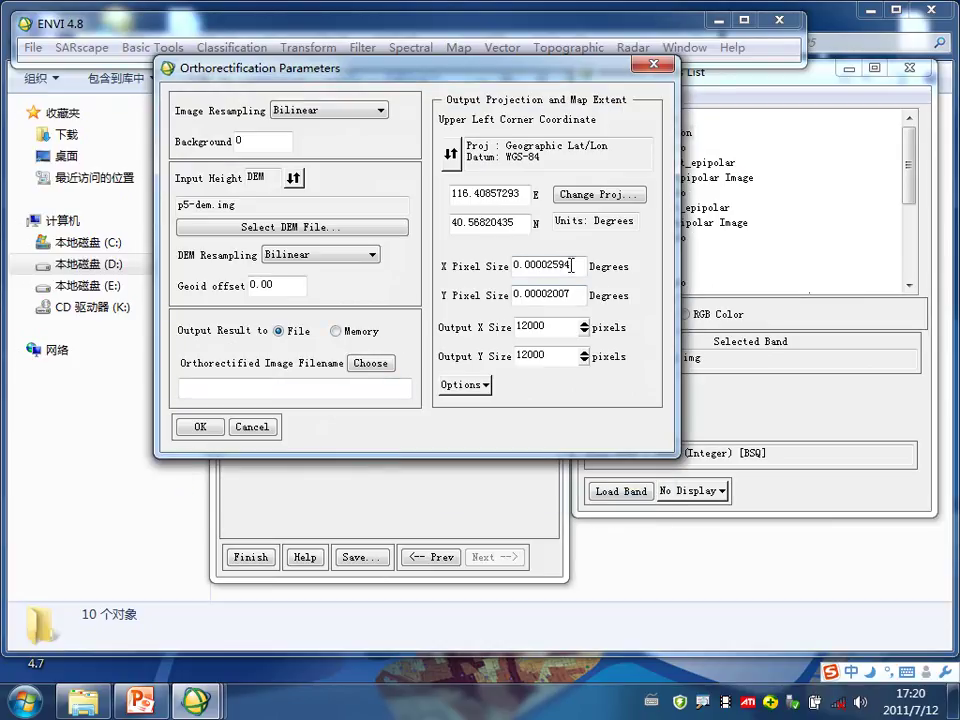
{"action": "left_click", "coordinate": [598, 194]}
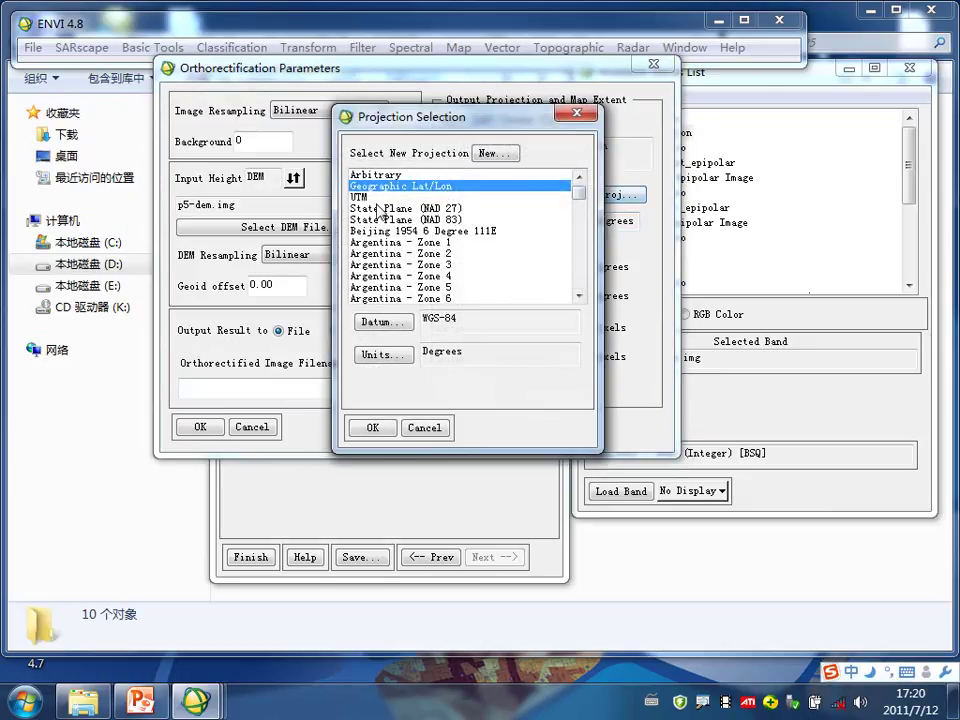
{"action": "left_click", "coordinate": [368, 197]}
{"action": "left_click_drag", "start_coordinate": [499, 118], "coordinate": [276, 148]}
{"action": "left_click", "coordinate": [183, 411]}
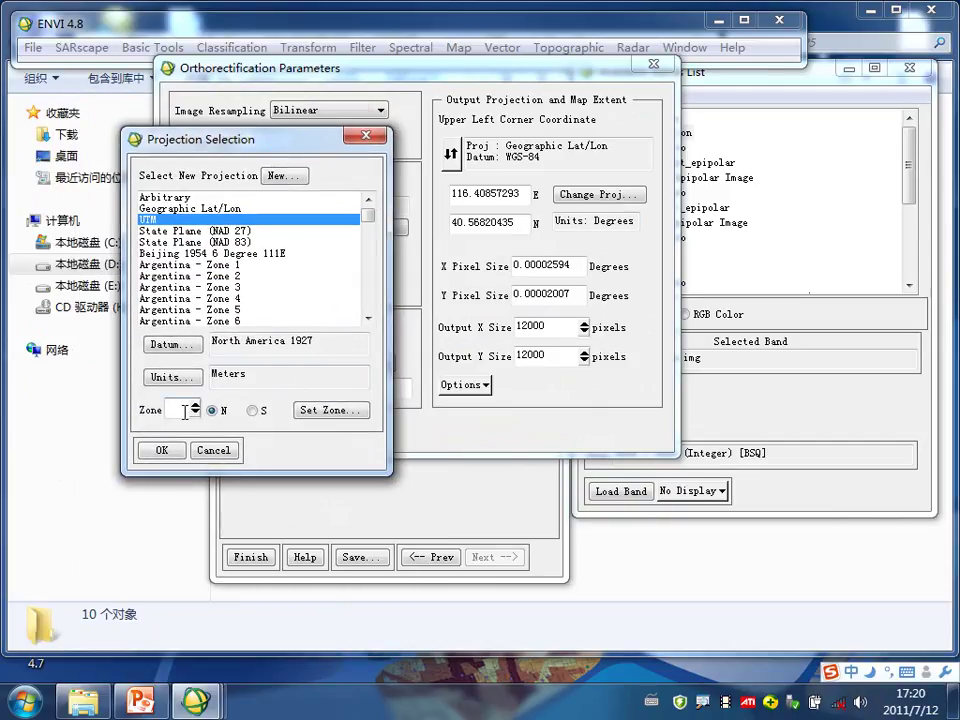
{"action": "left_click", "coordinate": [366, 136]}
{"action": "left_click_drag", "start_coordinate": [435, 79], "coordinate": [382, 222]}
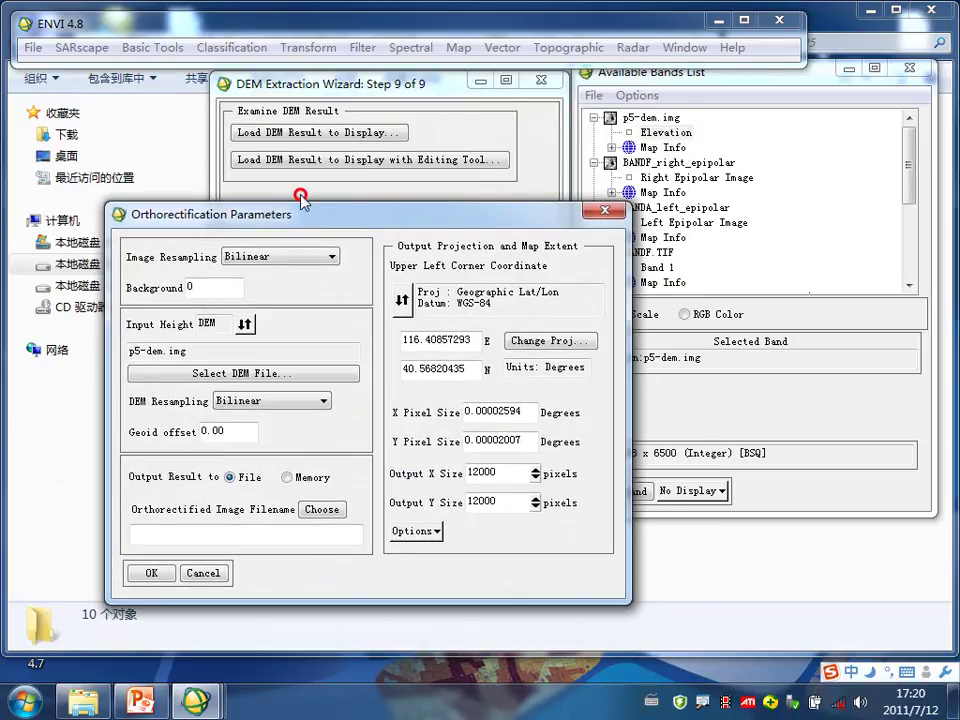
{"action": "left_click_drag", "start_coordinate": [493, 207], "coordinate": [459, 147]}
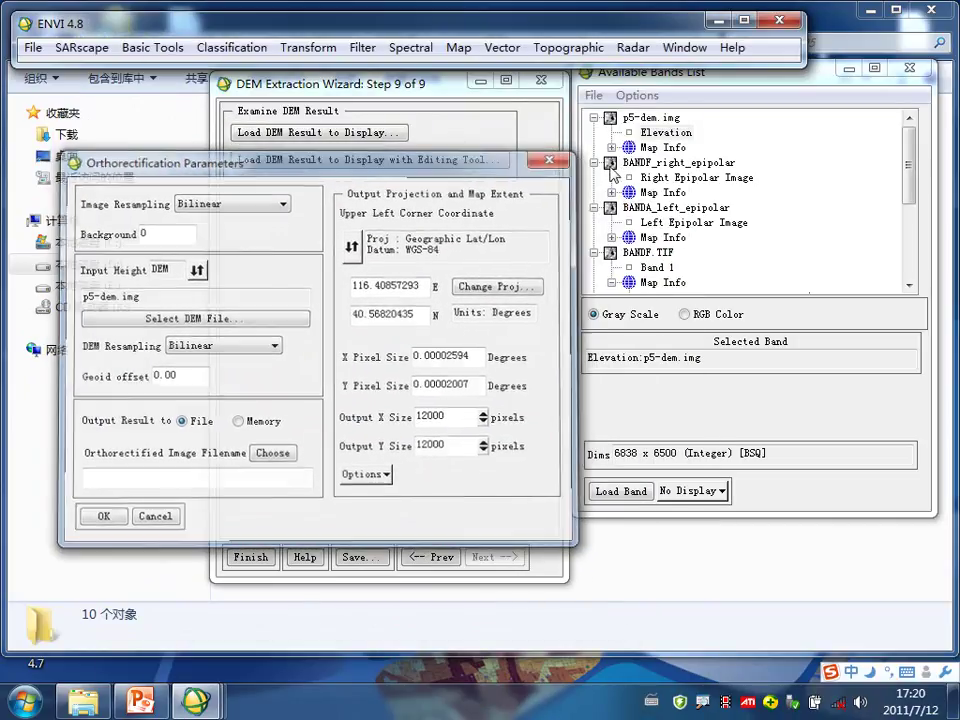
{"action": "left_click", "coordinate": [553, 154]}
Expand the map information of p5-dem.img in the Available Bands List to check its projection and pixel size.
{"action": "left_click", "coordinate": [612, 147]}
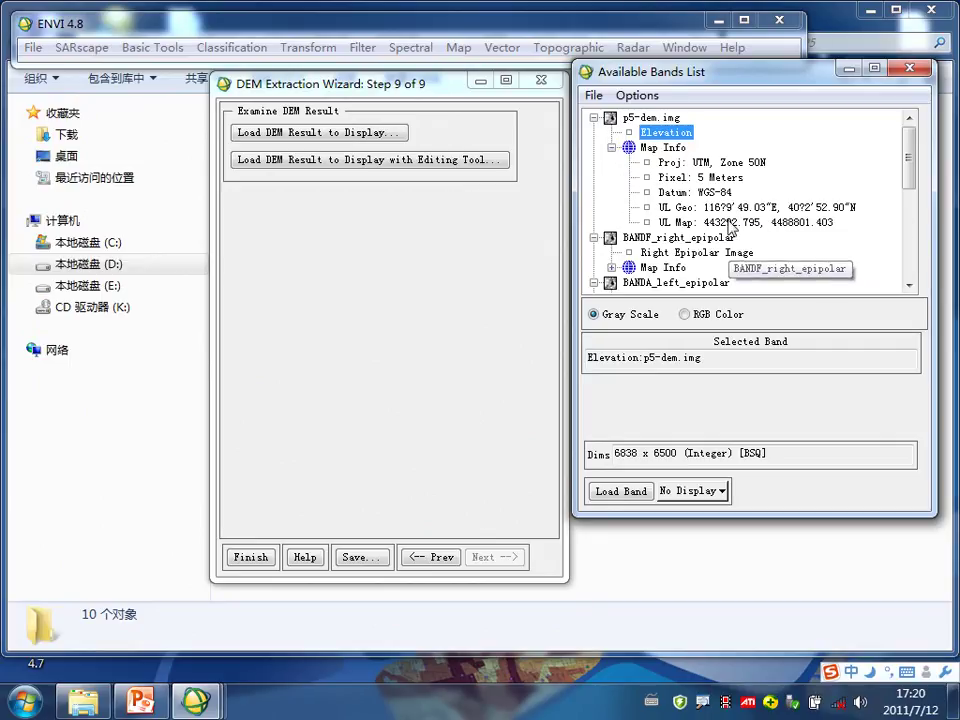
{"action": "right_click", "coordinate": [678, 136]}
{"action": "right_click", "coordinate": [681, 148]}
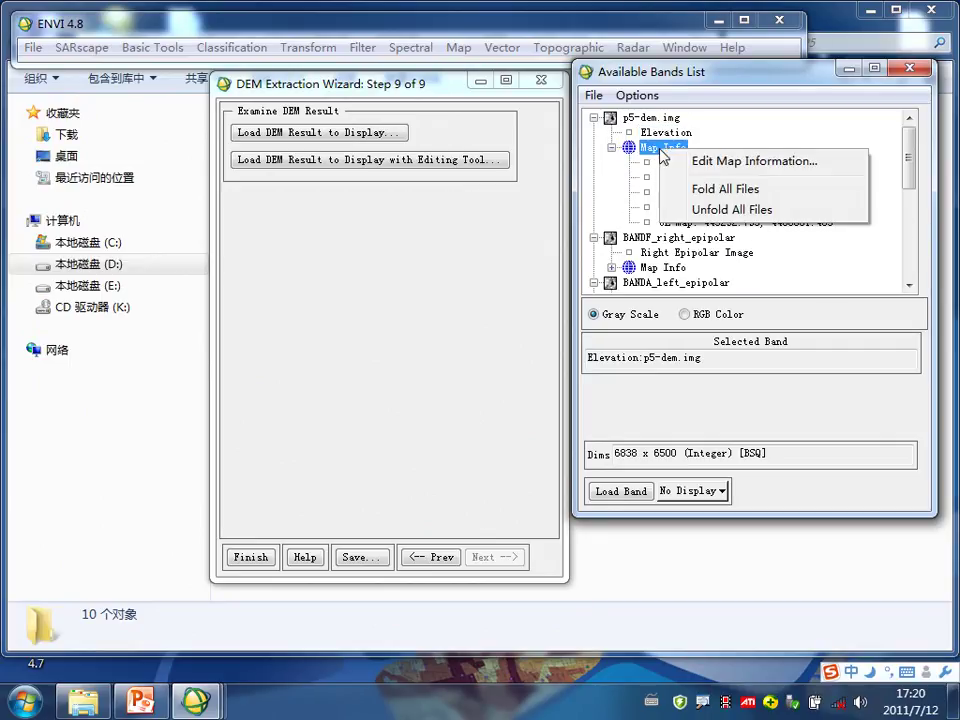
{"action": "key", "text": "Escape"}
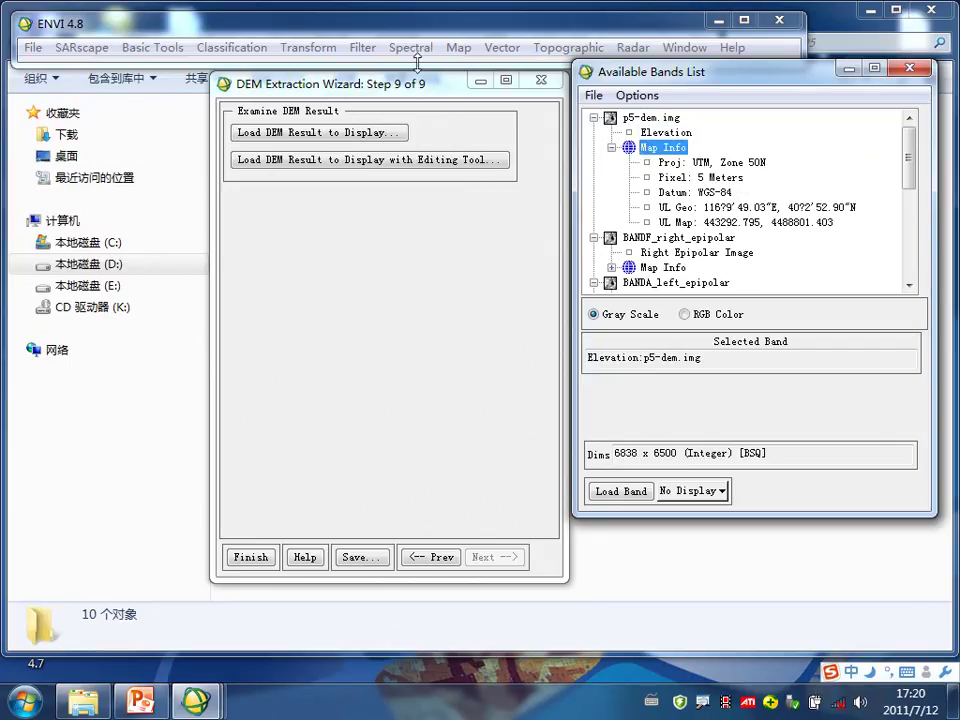
Start a CARTOSAT-1 orthorectification of BANDA.TIF without ground control, using the Elevation band of p5-dem.img as the DEM.
{"action": "left_click", "coordinate": [458, 48]}
{"action": "mouse_move", "coordinate": [519, 110]}
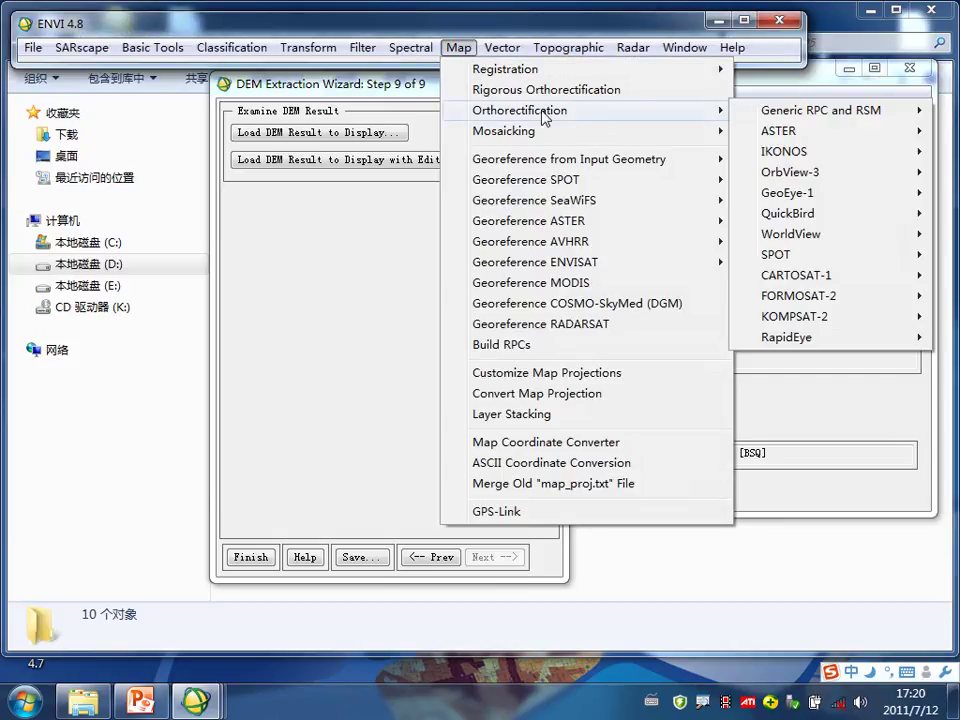
{"action": "mouse_move", "coordinate": [797, 274]}
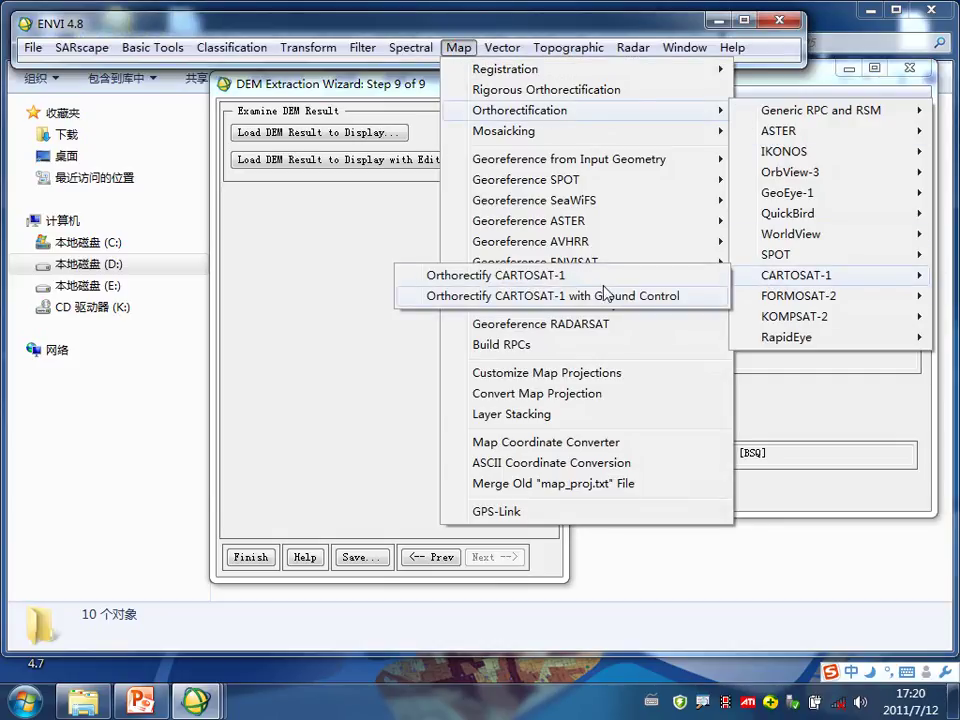
{"action": "left_click", "coordinate": [478, 276]}
{"action": "double_click", "coordinate": [195, 208]}
{"action": "left_click", "coordinate": [279, 276]}
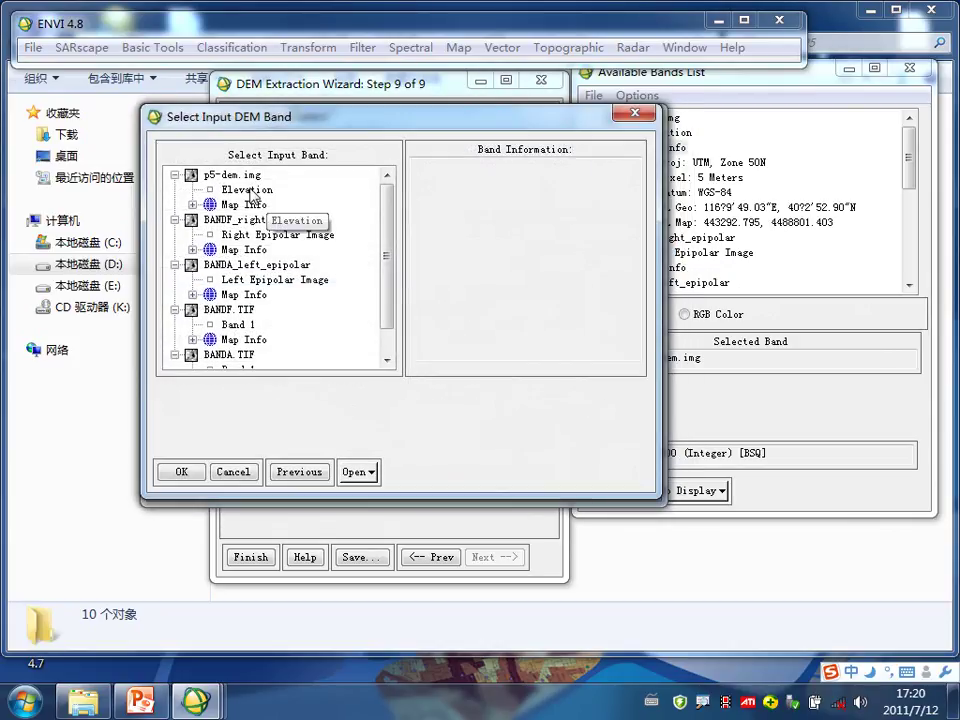
{"action": "left_click", "coordinate": [246, 189]}
{"action": "left_click", "coordinate": [184, 471]}
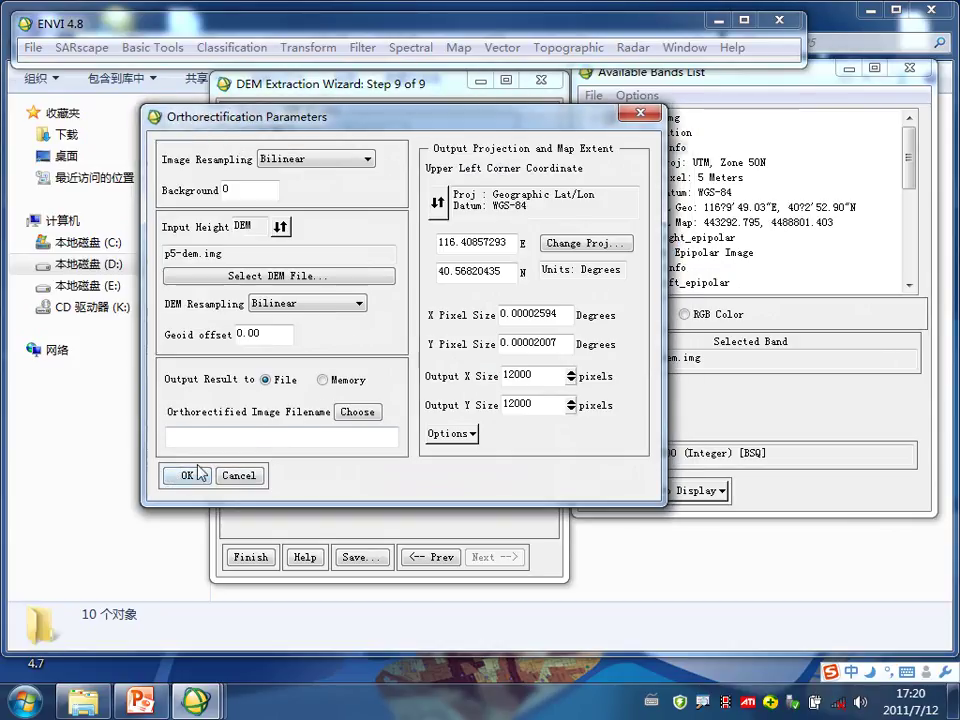
Change the output projection of the orthorectified image to UTM, zone 50 North, in metres.
{"action": "left_click", "coordinate": [587, 243]}
{"action": "left_click", "coordinate": [383, 197]}
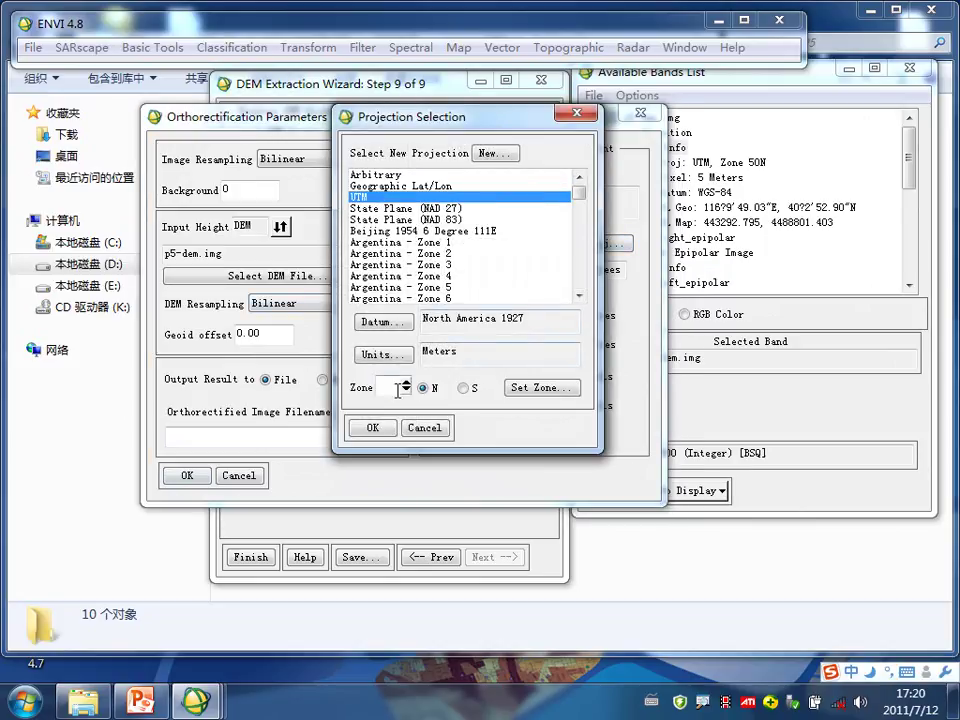
{"action": "type", "text": "50"}
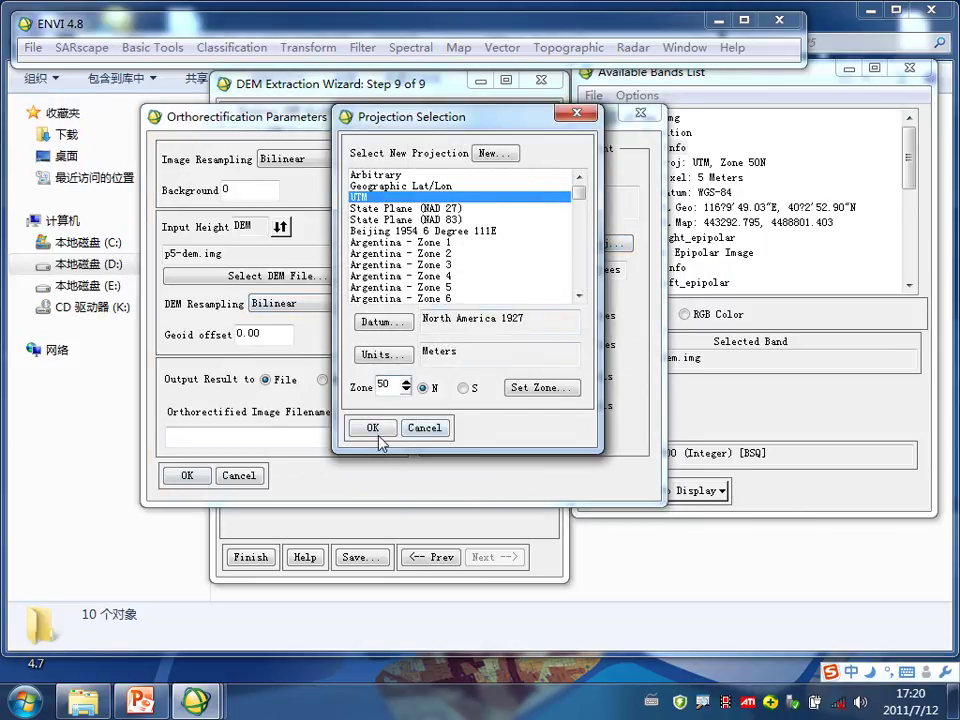
{"action": "left_click", "coordinate": [369, 427]}
Set both the X and Y output pixel sizes of the orthorectified image to 2.5 metres.
{"action": "left_click_drag", "start_coordinate": [512, 314], "coordinate": [576, 316]}
{"action": "type", "text": "5"}
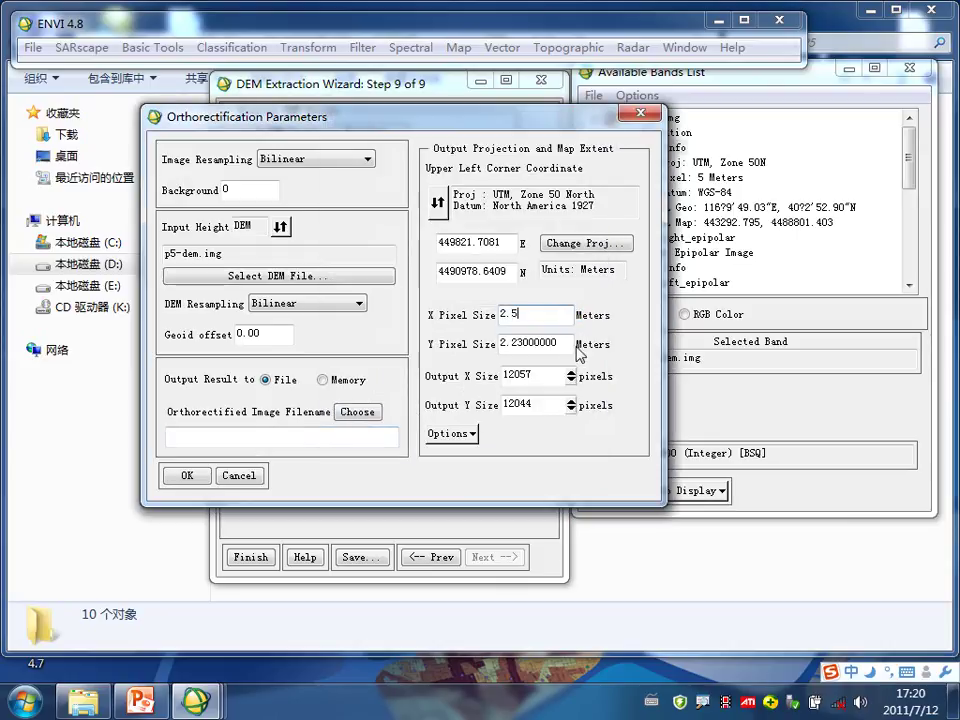
{"action": "left_click_drag", "start_coordinate": [511, 344], "coordinate": [562, 345]}
{"action": "type", "text": "5"}
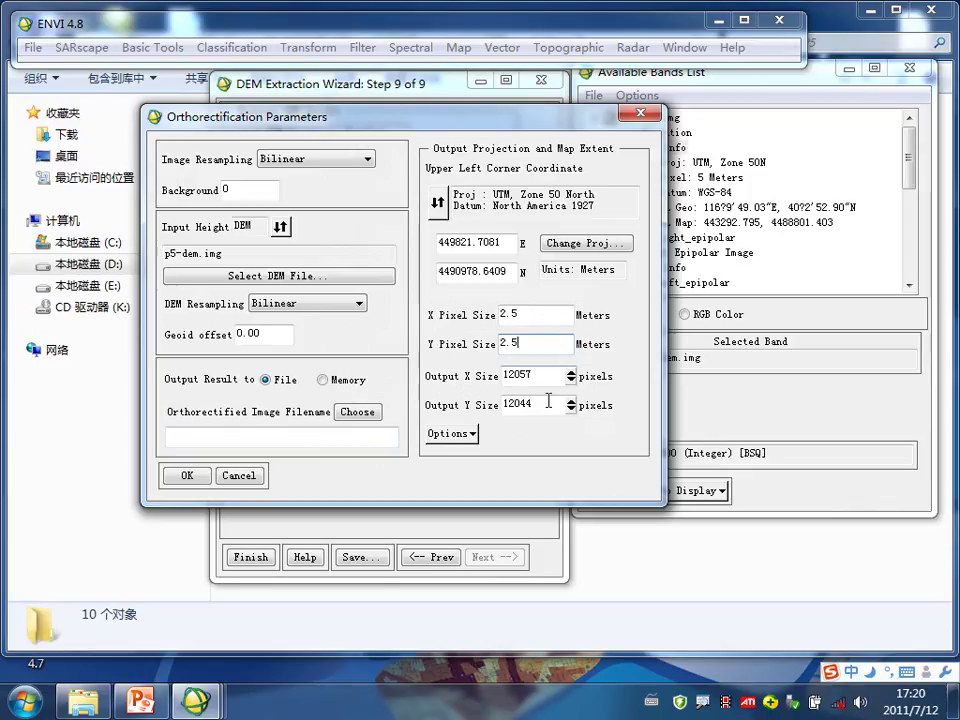
{"action": "key", "text": "Tab"}
Name the orthorectified output file p5-orth.img in C:\Temp and run the orthorectification.
{"action": "left_click", "coordinate": [328, 438]}
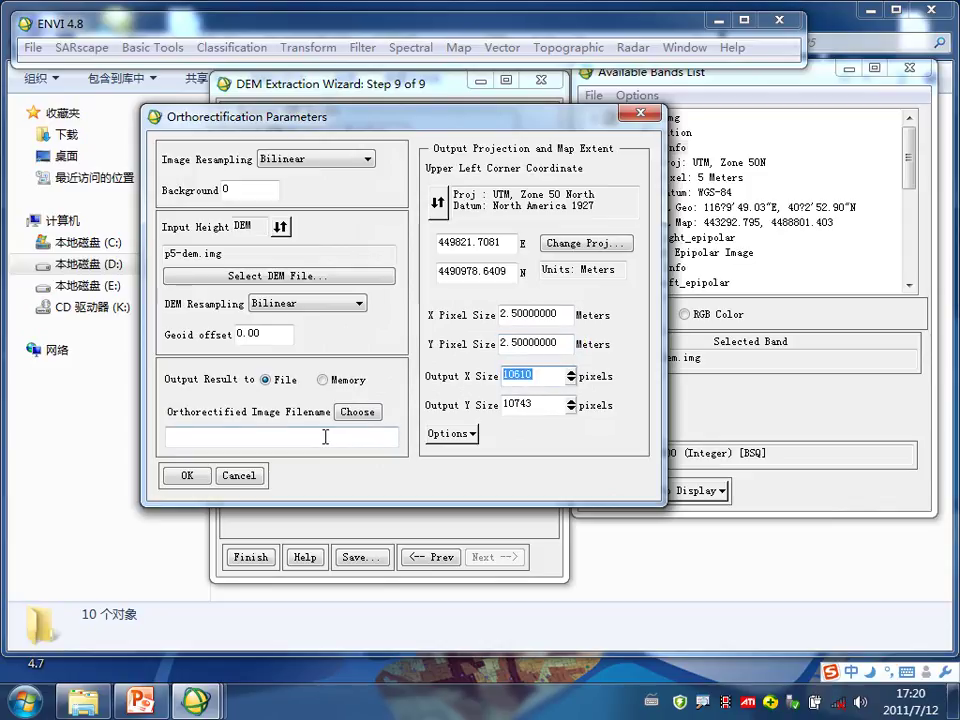
{"action": "left_click", "coordinate": [356, 418]}
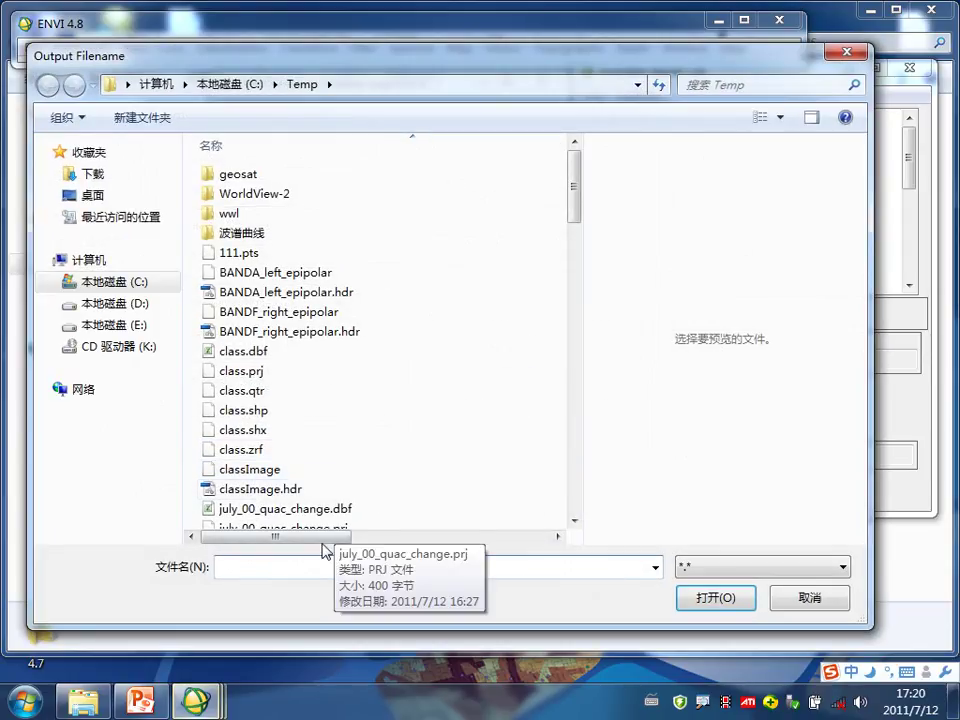
{"action": "type", "text": "p"}
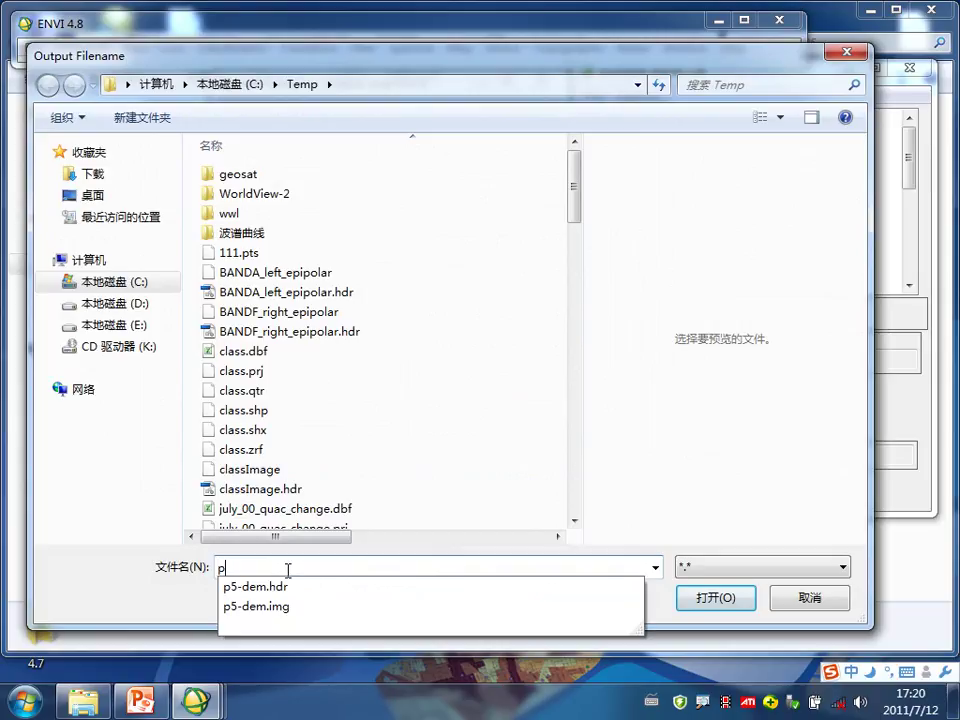
{"action": "type", "text": "5-tor"}
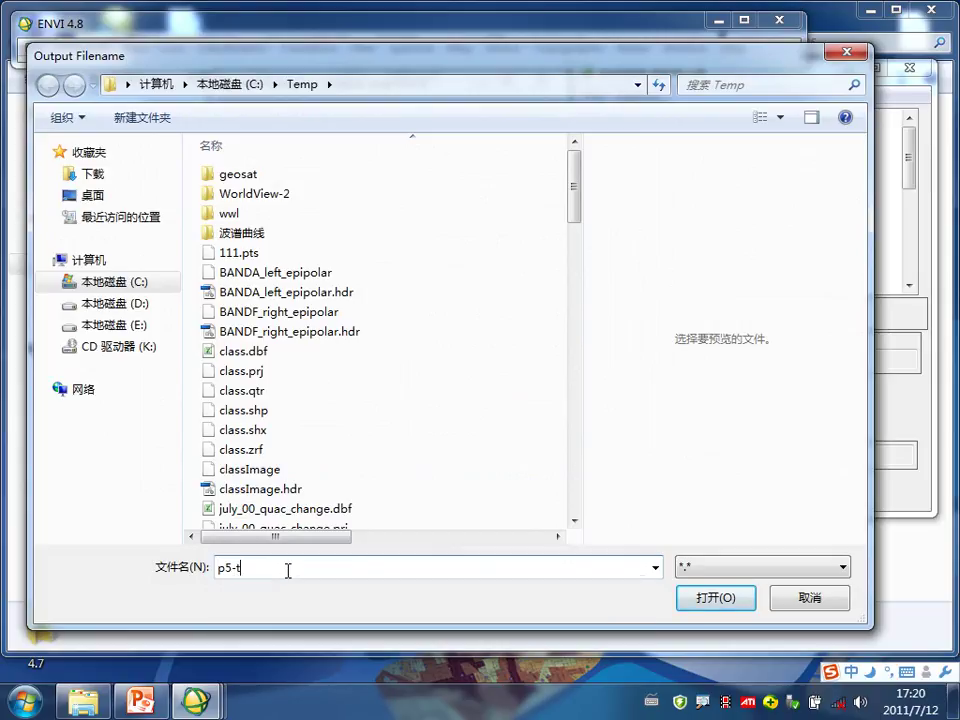
{"action": "key", "text": "BackSpace"}
{"action": "key", "text": "BackSpace"}
{"action": "key", "text": "BackSpace"}
{"action": "type", "text": "orth.img"}
{"action": "key", "text": "Return"}
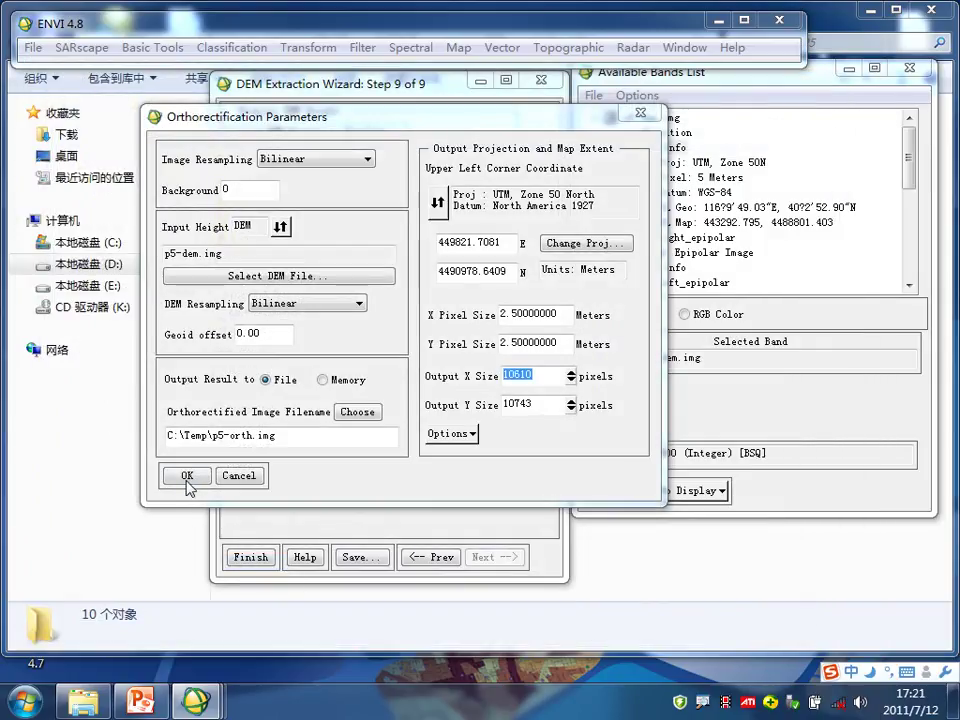
{"action": "key", "text": "Return"}
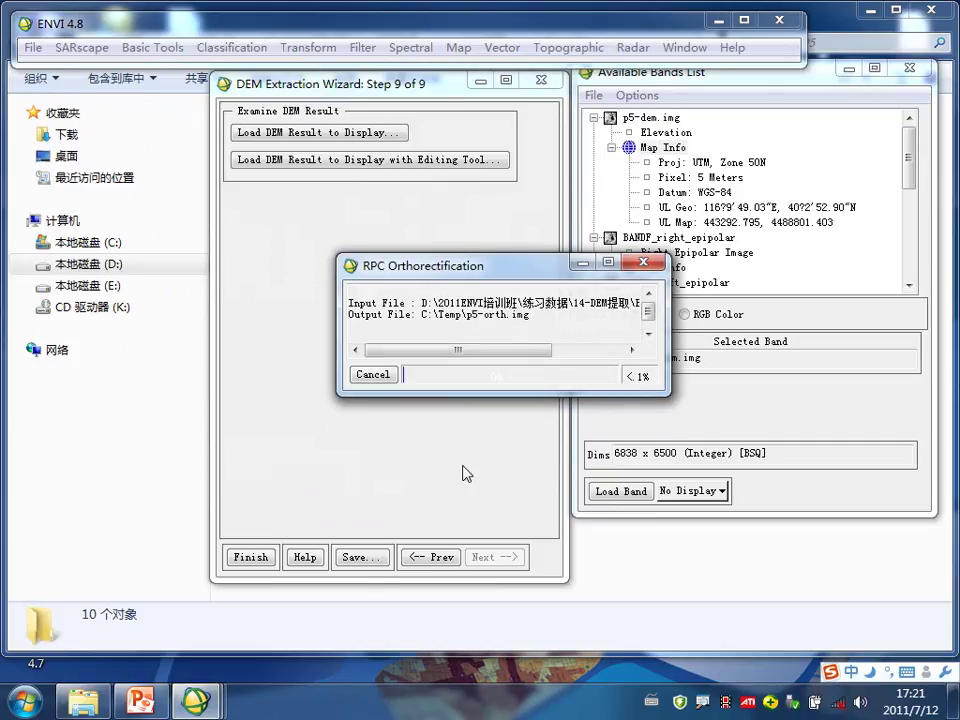
{"action": "left_click_drag", "start_coordinate": [484, 265], "coordinate": [422, 246]}
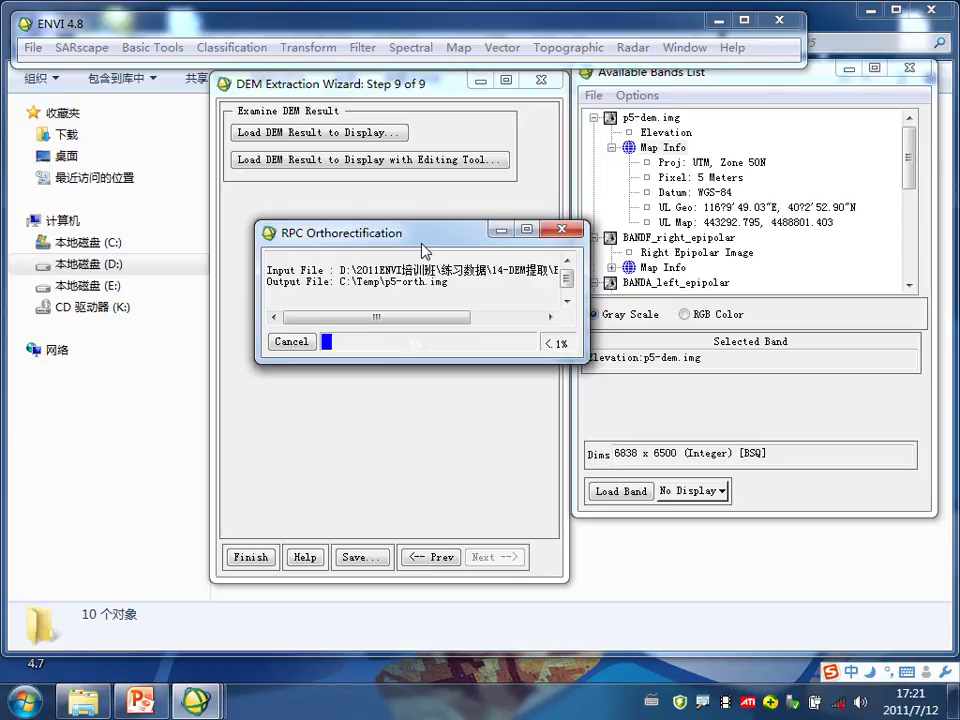
{"action": "left_click_drag", "start_coordinate": [422, 243], "coordinate": [370, 216]}
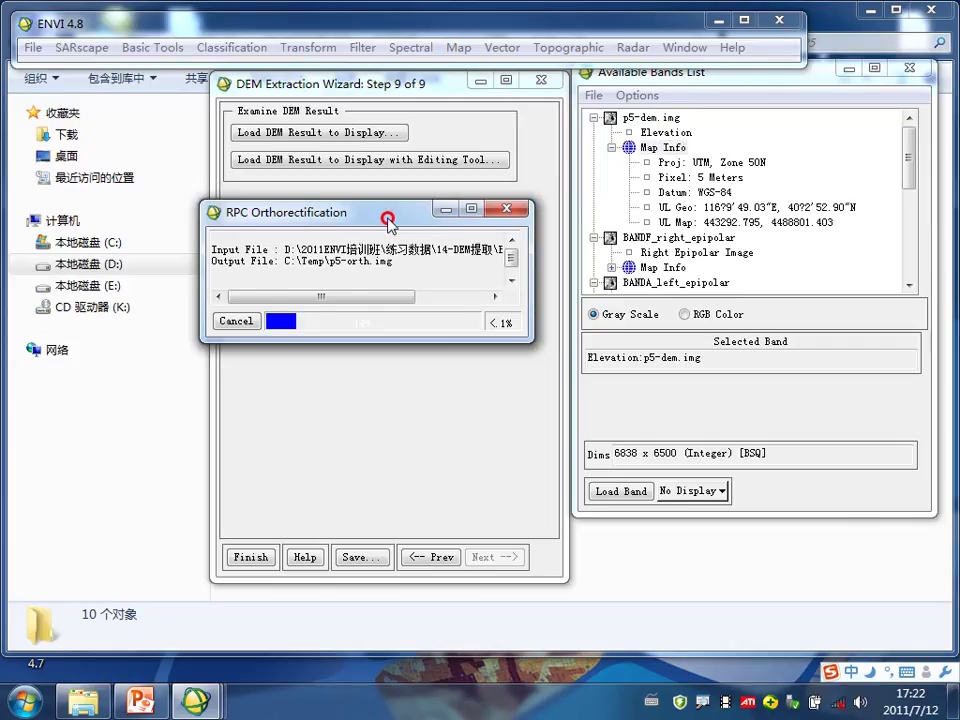
{"action": "left_click_drag", "start_coordinate": [372, 220], "coordinate": [412, 222]}
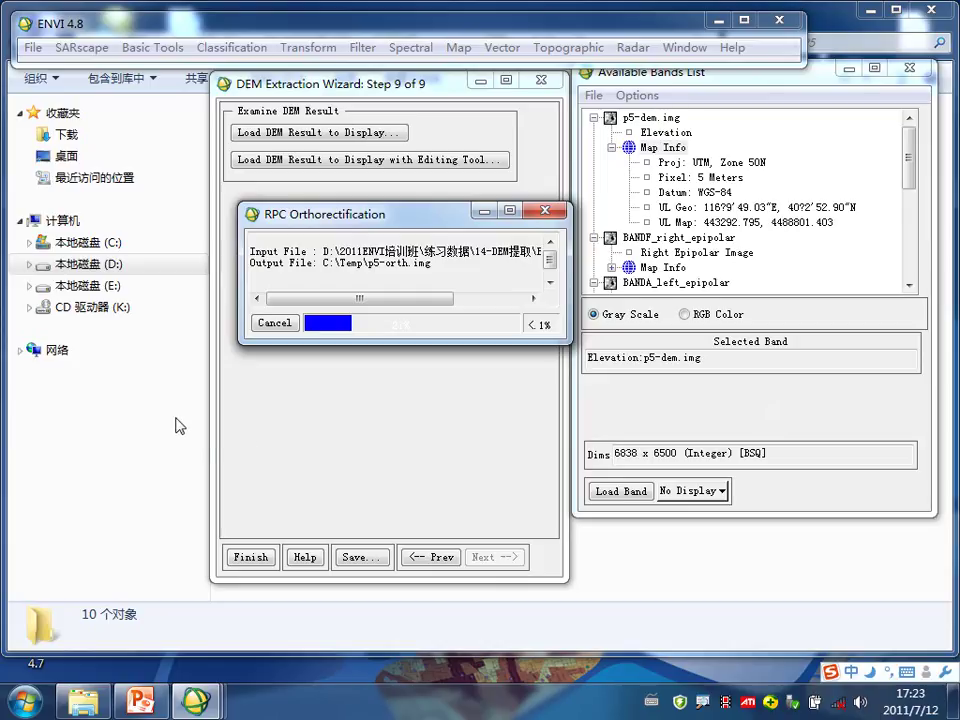
{"action": "left_click_drag", "start_coordinate": [408, 220], "coordinate": [428, 234]}
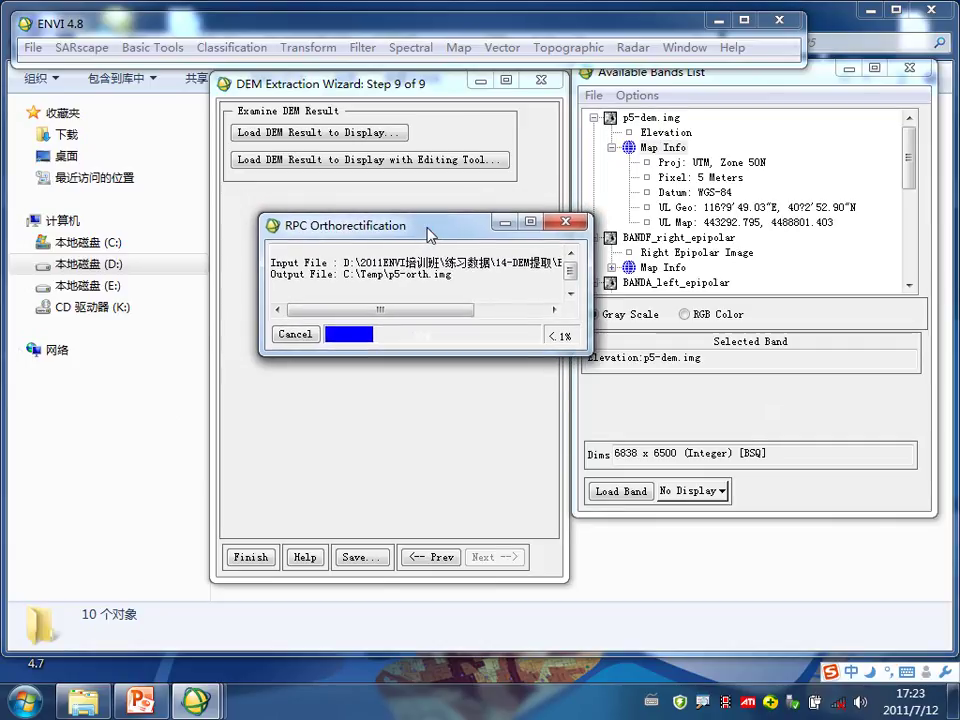
Cancel the running orthorectification and open the existing orthoimage Beijing_P5_orth.img from the 北京怀柔影像 folder.
{"action": "left_click", "coordinate": [295, 334]}
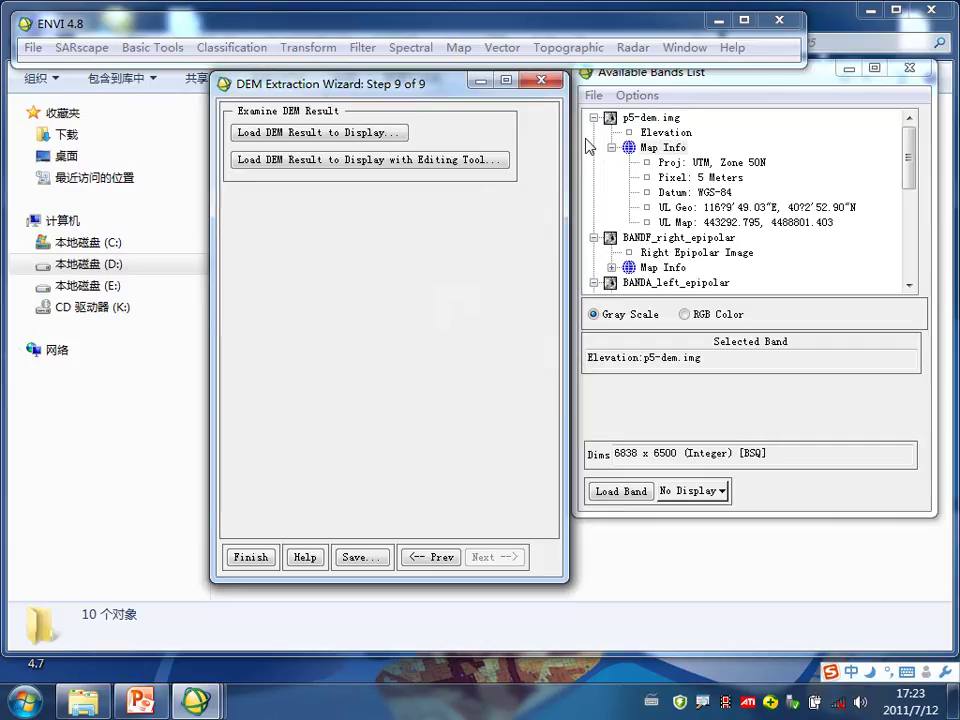
{"action": "left_click_drag", "start_coordinate": [429, 88], "coordinate": [404, 140]}
{"action": "left_click", "coordinate": [593, 95]}
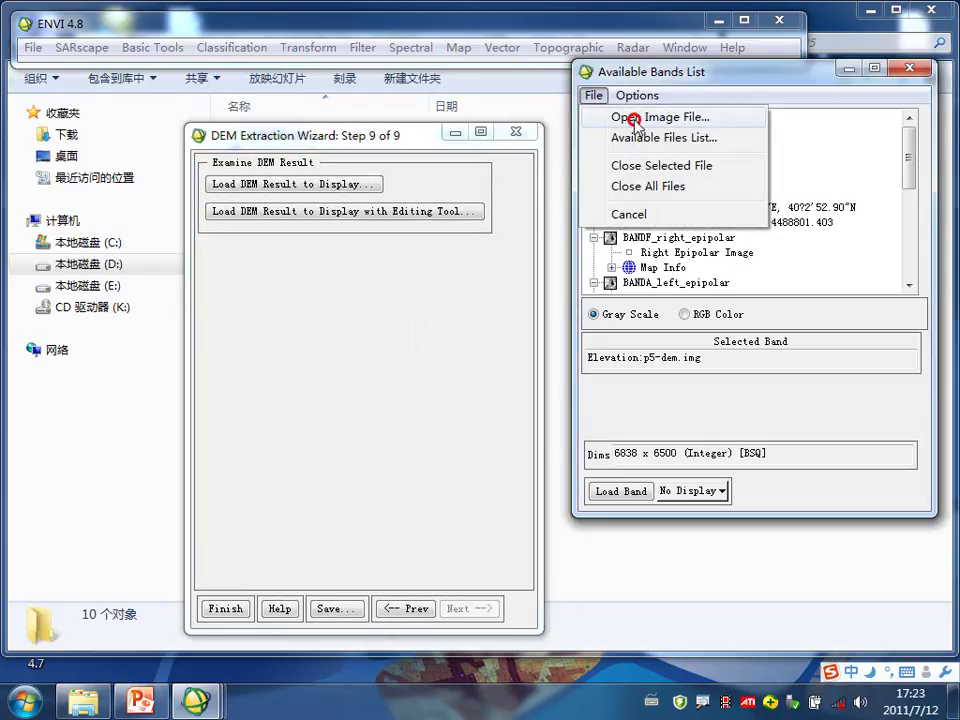
{"action": "left_click", "coordinate": [636, 118]}
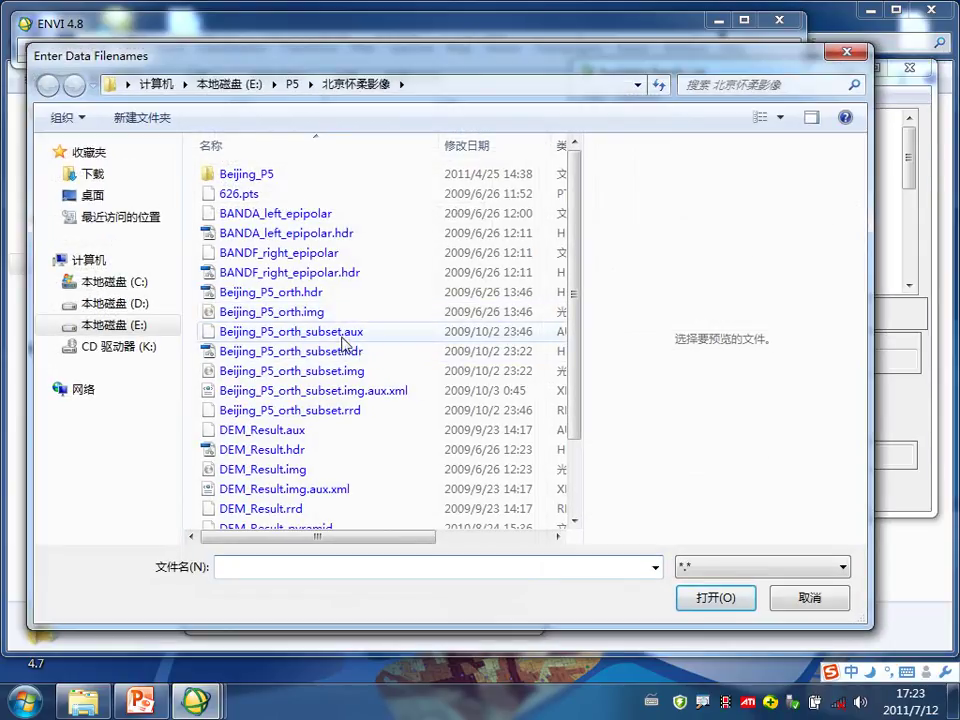
{"action": "double_click", "coordinate": [309, 315]}
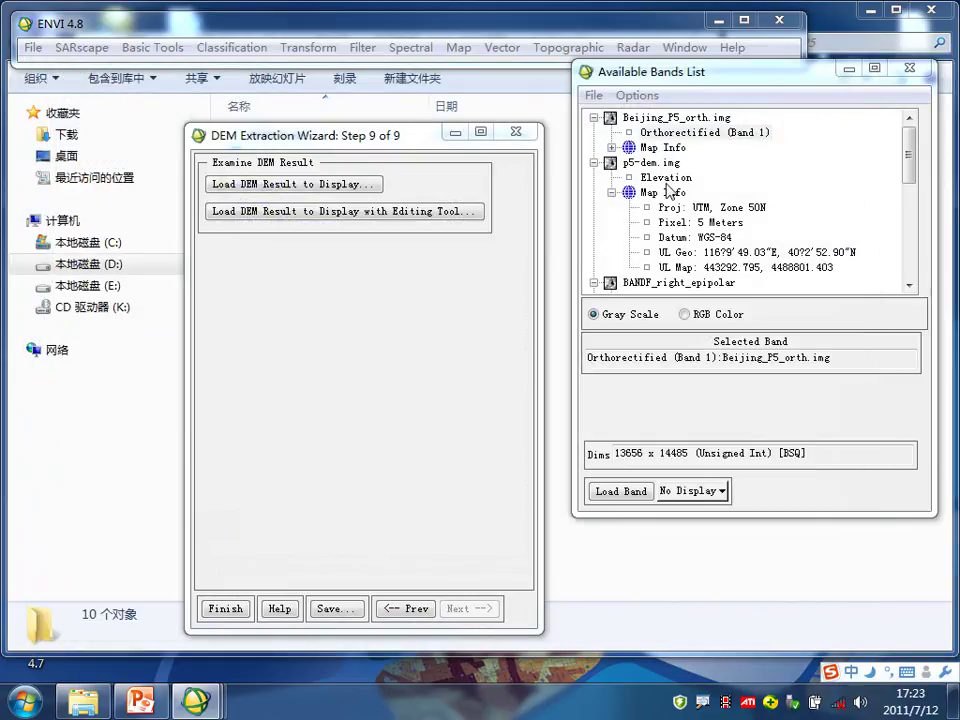
Load the Orthorectified band of Beijing_P5_orth.img into a display and inspect the river, village and mountain areas.
{"action": "right_click", "coordinate": [678, 141]}
{"action": "left_click", "coordinate": [700, 146]}
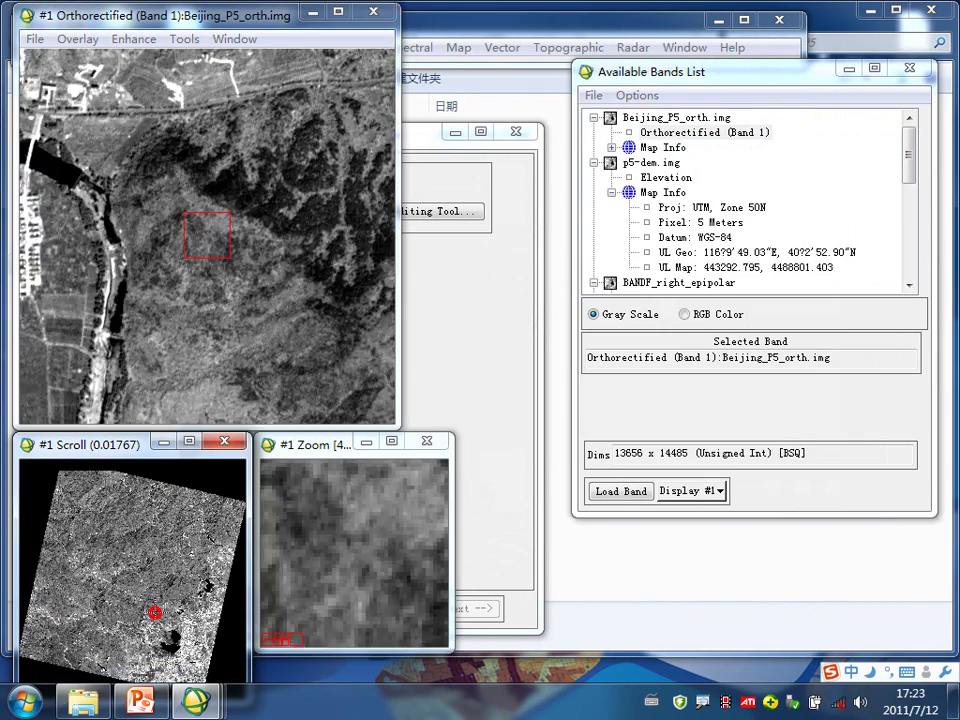
{"action": "left_click_drag", "start_coordinate": [146, 618], "coordinate": [124, 623]}
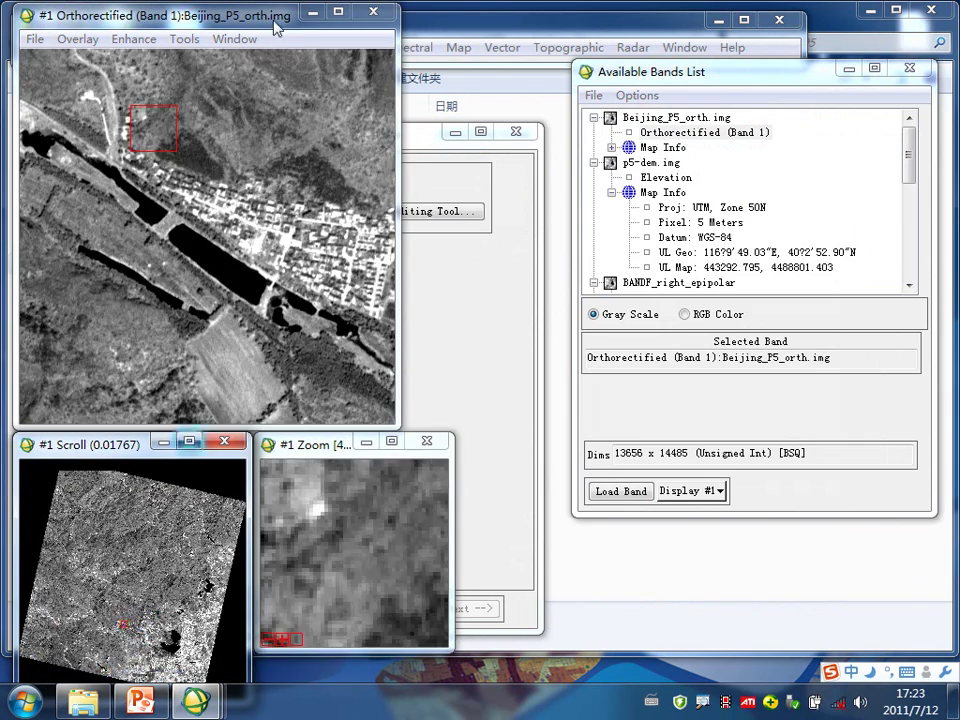
{"action": "left_click_drag", "start_coordinate": [263, 28], "coordinate": [405, 97]}
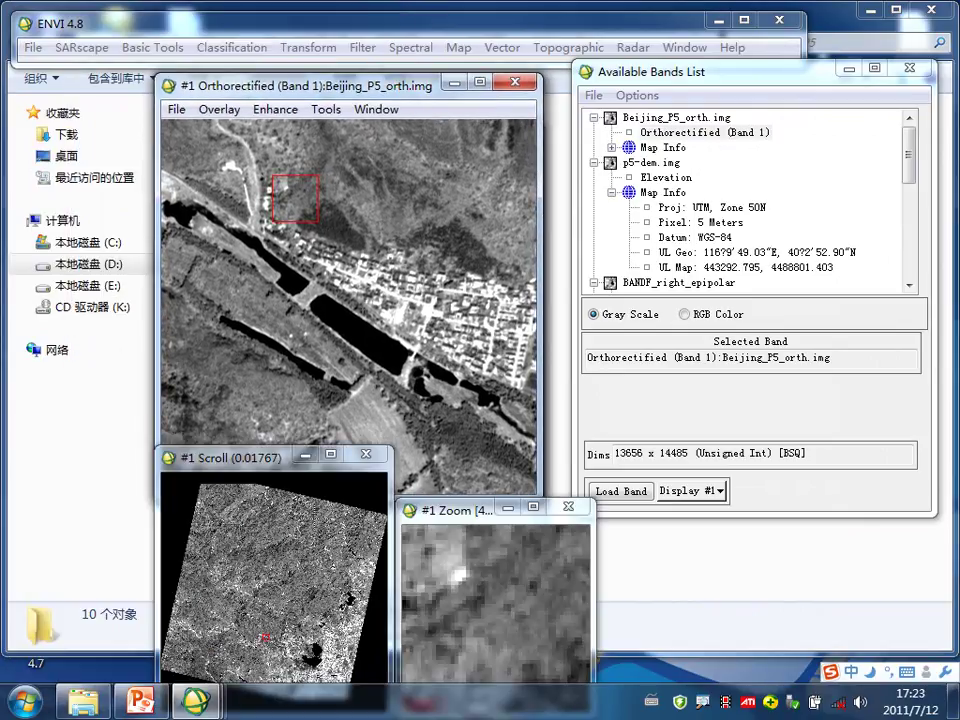
{"action": "left_click", "coordinate": [305, 576]}
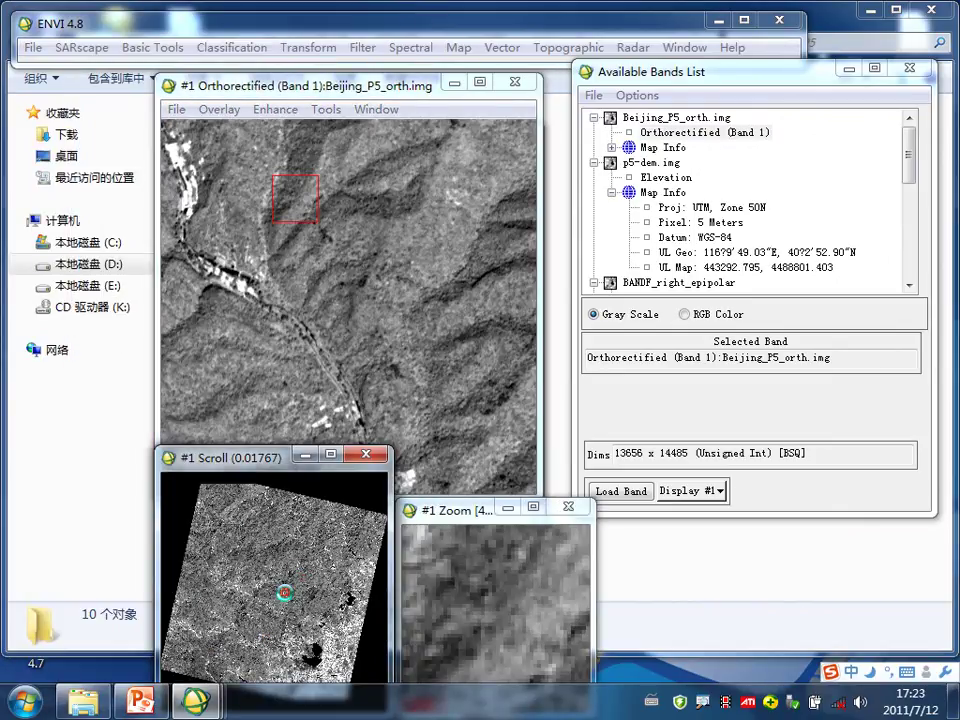
{"action": "left_click", "coordinate": [284, 592]}
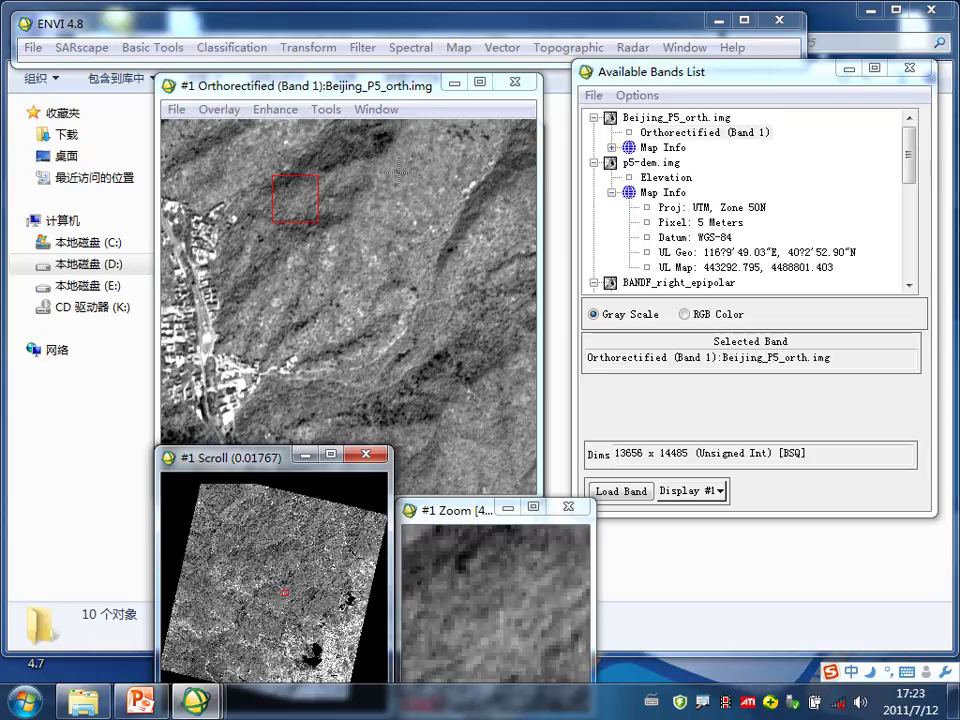
{"action": "left_click_drag", "start_coordinate": [328, 82], "coordinate": [230, 60]}
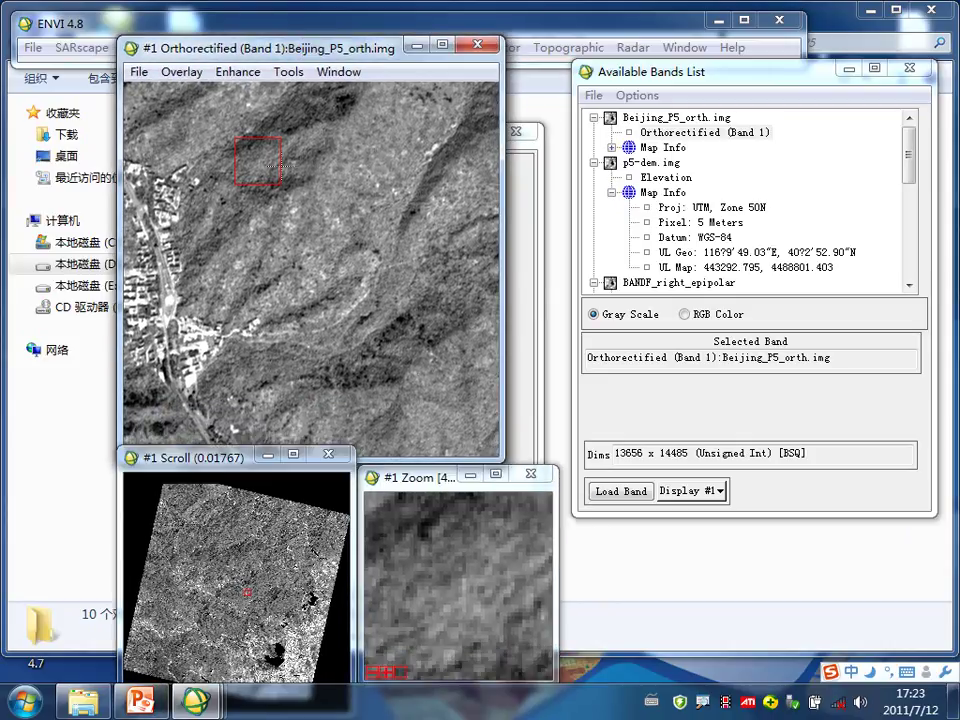
Start a 3D SurfaceView of the displayed orthoimage with the Elevation band of p5-dem.img as the associated DEM.
{"action": "left_click", "coordinate": [288, 72]}
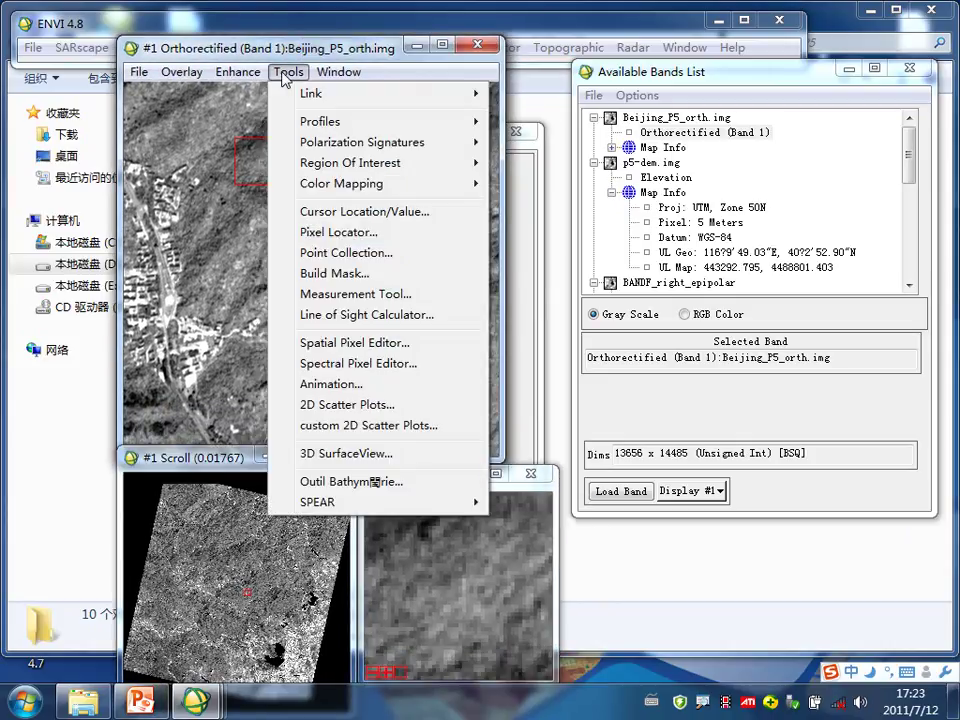
{"action": "mouse_move", "coordinate": [179, 77]}
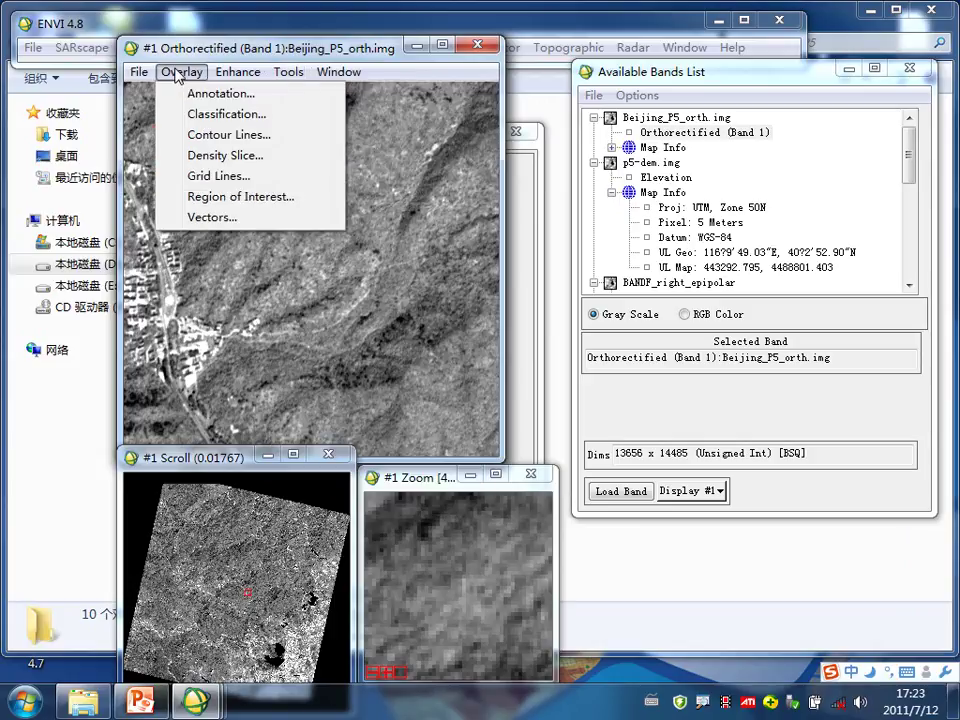
{"action": "mouse_move", "coordinate": [233, 77]}
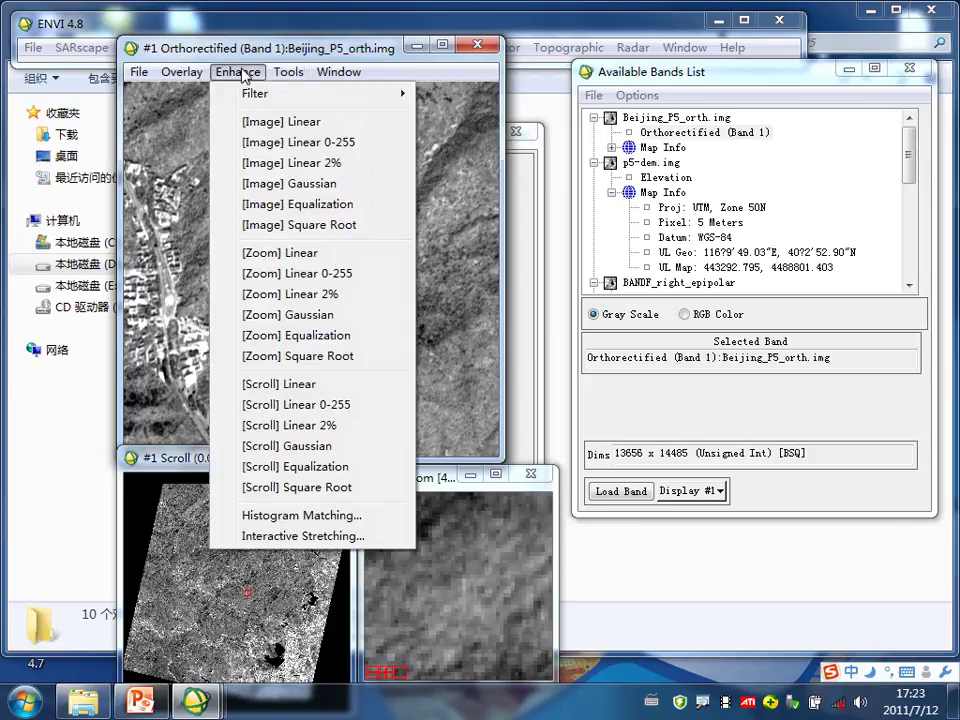
{"action": "mouse_move", "coordinate": [289, 75]}
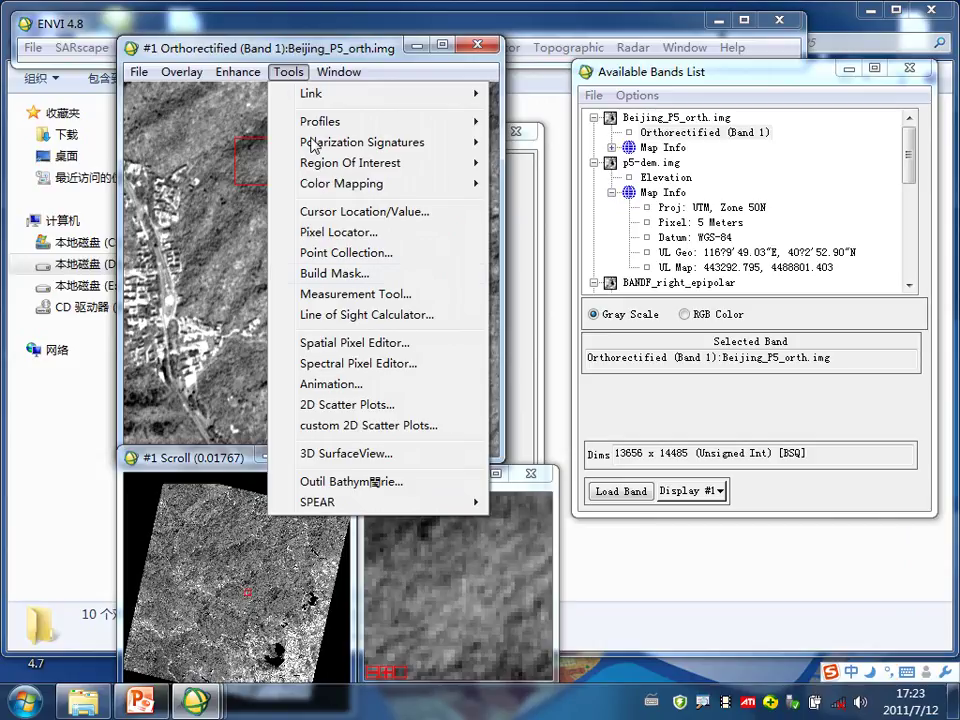
{"action": "left_click", "coordinate": [358, 460]}
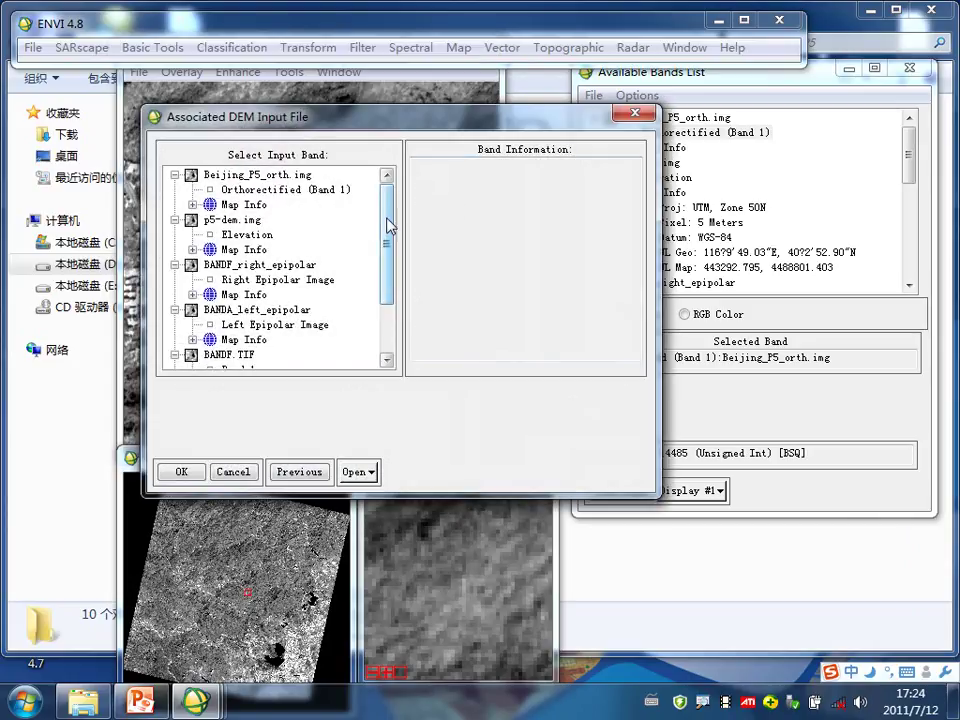
{"action": "left_click", "coordinate": [246, 234]}
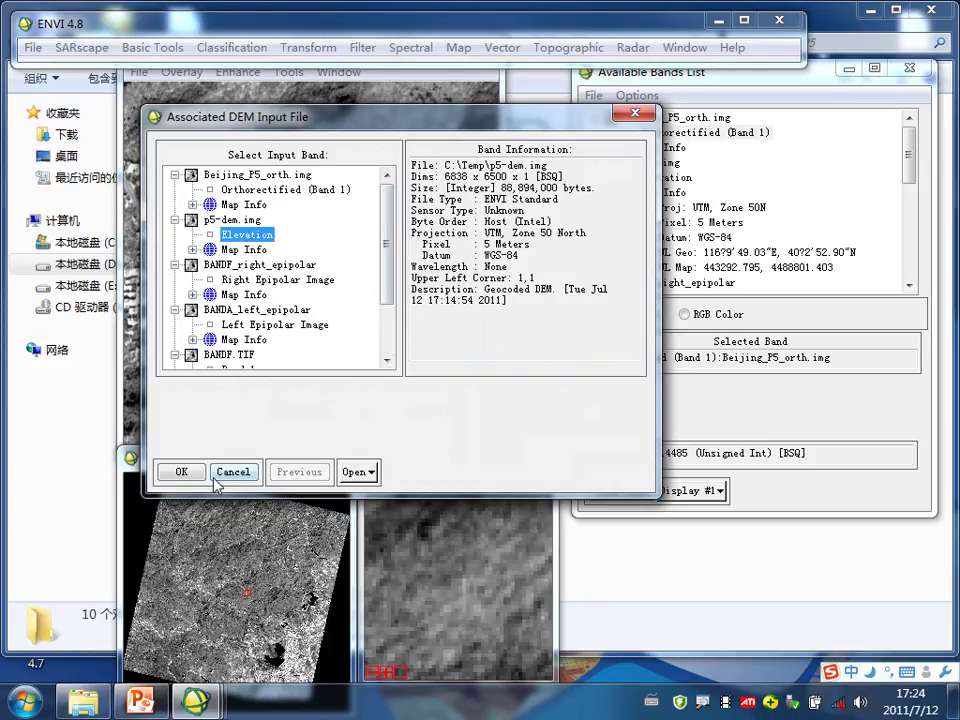
{"action": "left_click", "coordinate": [183, 471]}
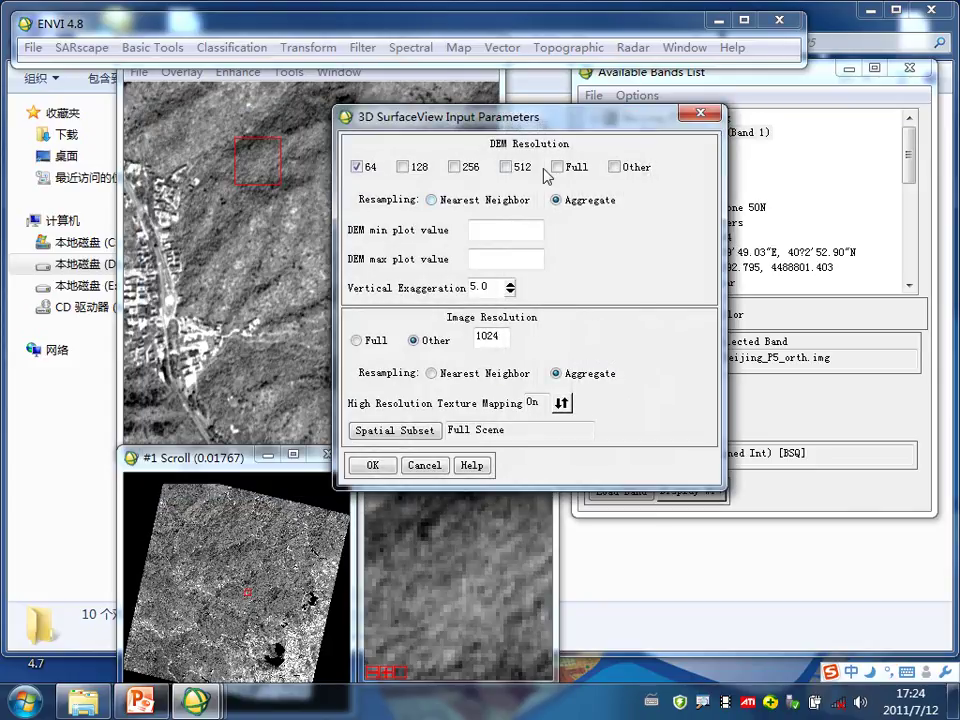
Try to build the 3D surface with DEM resolutions 64, 128 and Full and the image resolution set to Full.
{"action": "left_click_drag", "start_coordinate": [571, 124], "coordinate": [493, 104]}
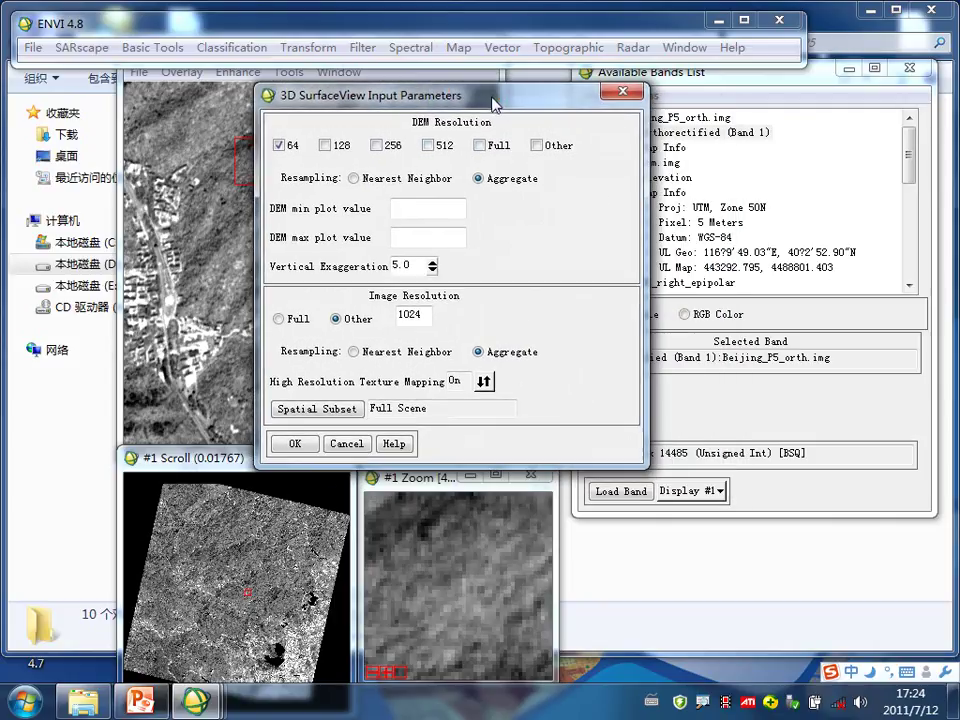
{"action": "left_click", "coordinate": [325, 146]}
{"action": "left_click", "coordinate": [537, 146]}
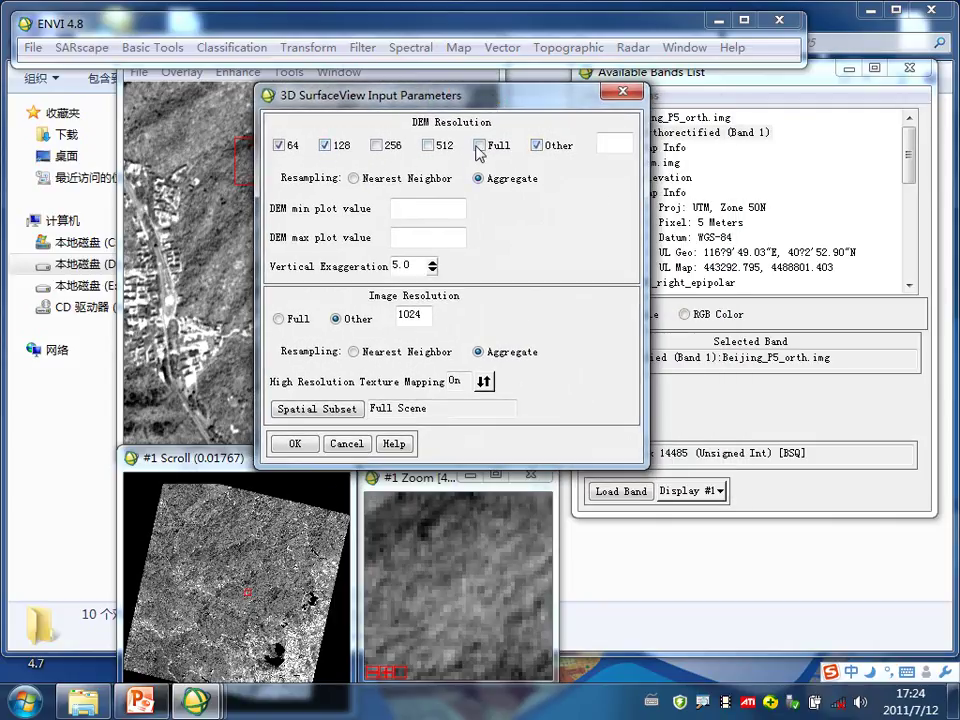
{"action": "left_click", "coordinate": [482, 146]}
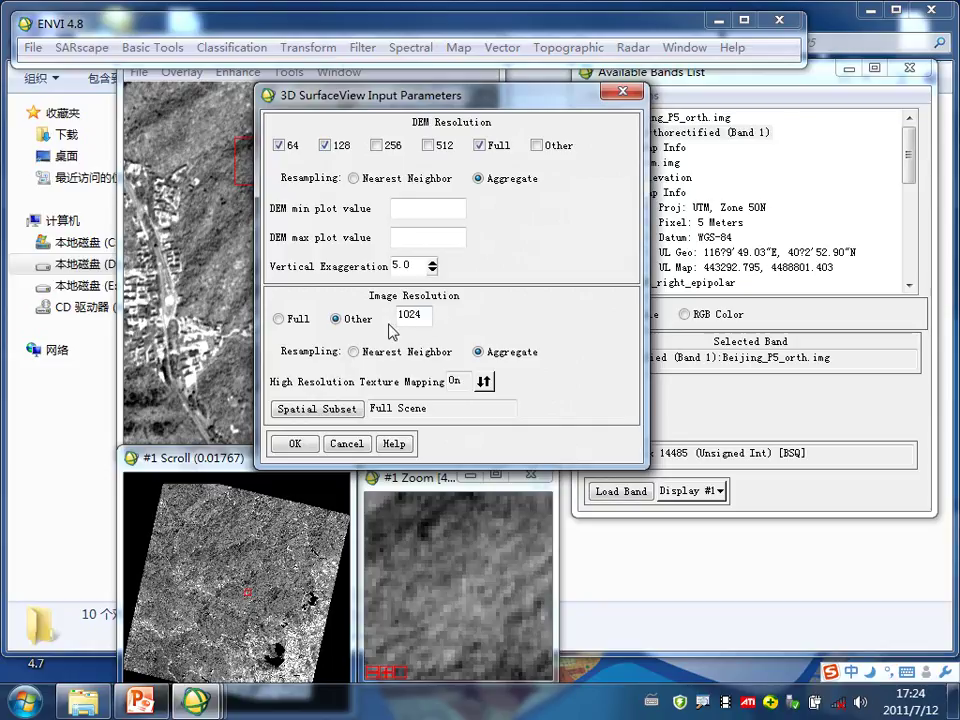
{"action": "left_click", "coordinate": [279, 318]}
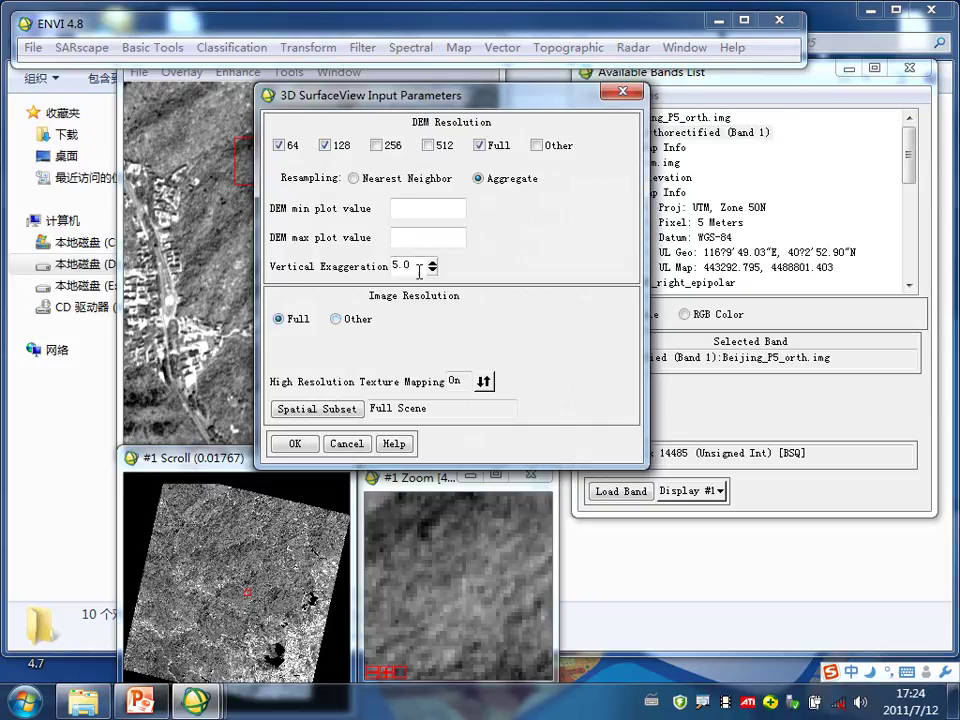
{"action": "left_click", "coordinate": [289, 443]}
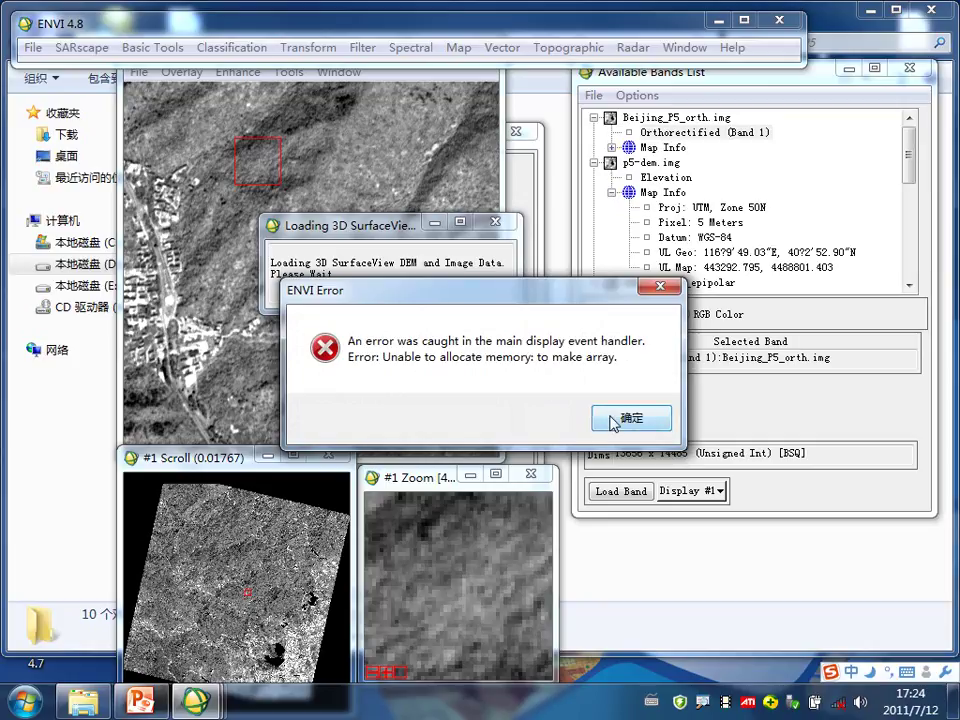
{"action": "left_click", "coordinate": [614, 422]}
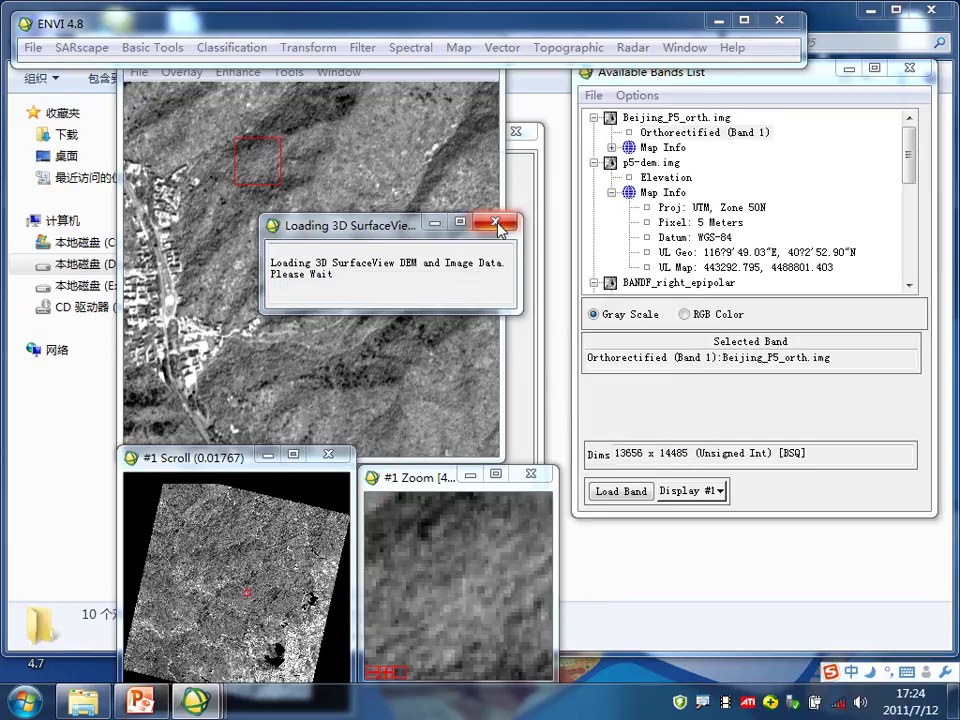
Build a 3D SurfaceView of the orthoimage over the p5-dem.img Elevation band with DEM resolutions 64, 128 and 512, and maximize its window.
{"action": "left_click", "coordinate": [288, 72]}
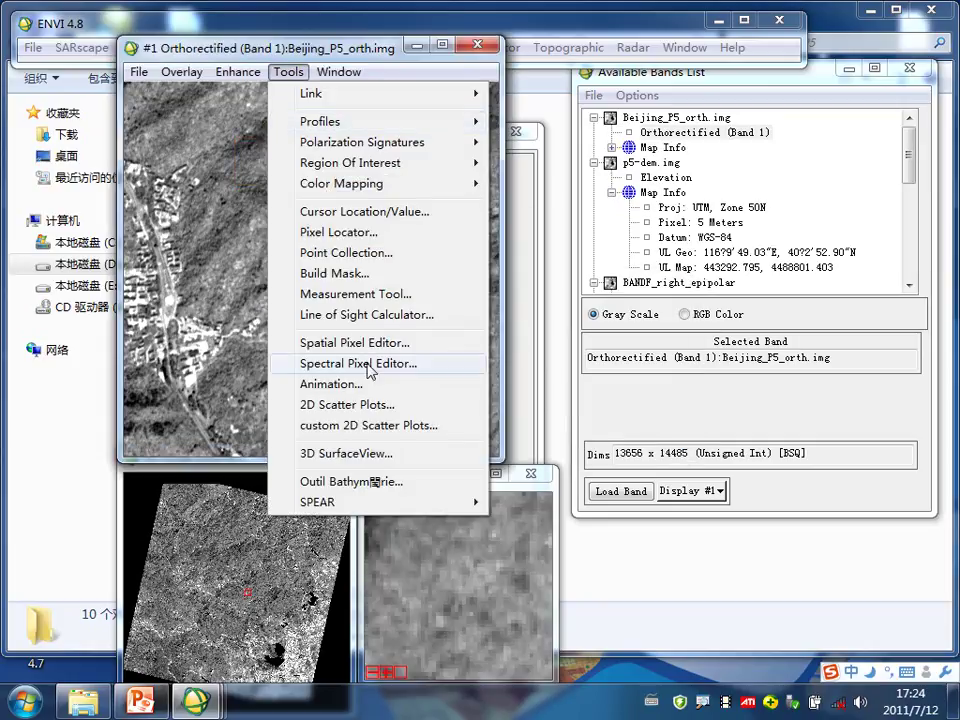
{"action": "left_click", "coordinate": [367, 452]}
{"action": "left_click", "coordinate": [386, 220]}
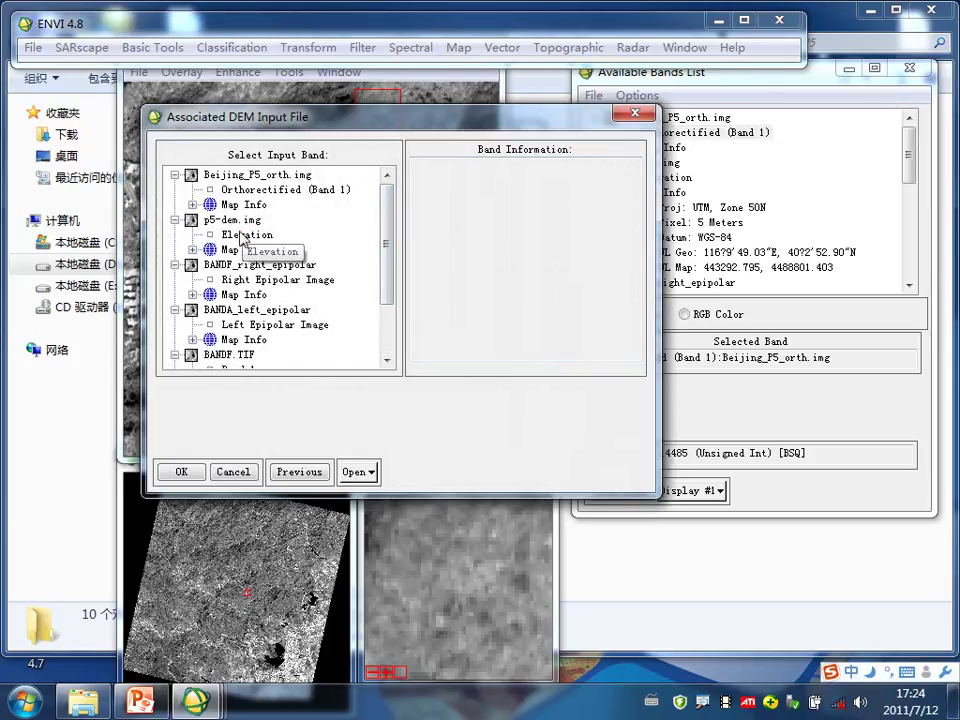
{"action": "left_click", "coordinate": [245, 234]}
{"action": "left_click", "coordinate": [183, 473]}
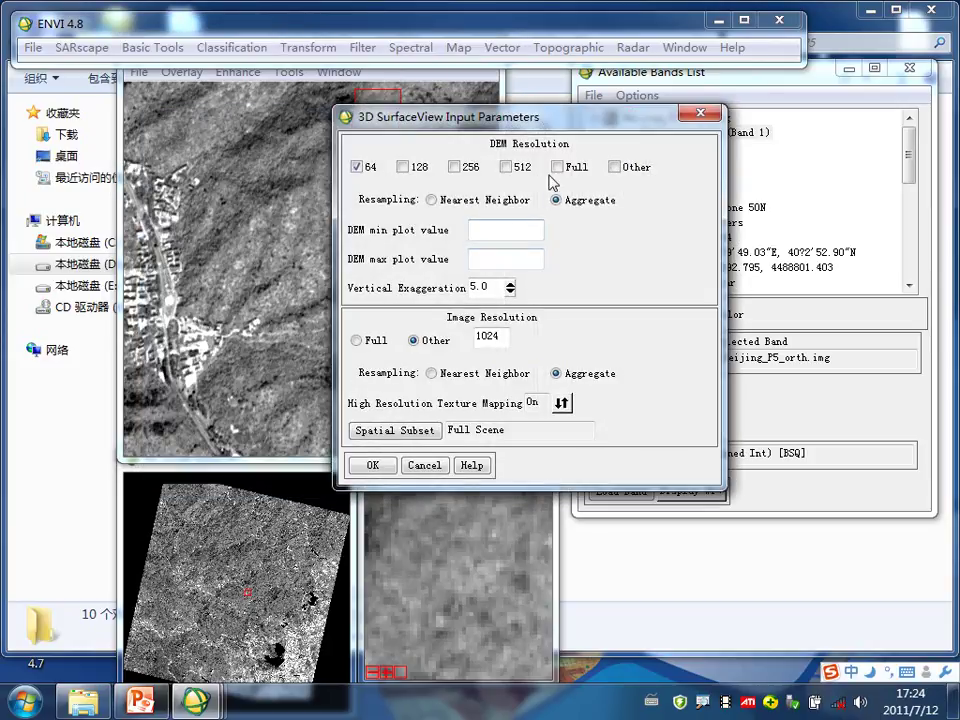
{"action": "left_click", "coordinate": [506, 166]}
{"action": "left_click", "coordinate": [403, 166]}
{"action": "left_click", "coordinate": [378, 466]}
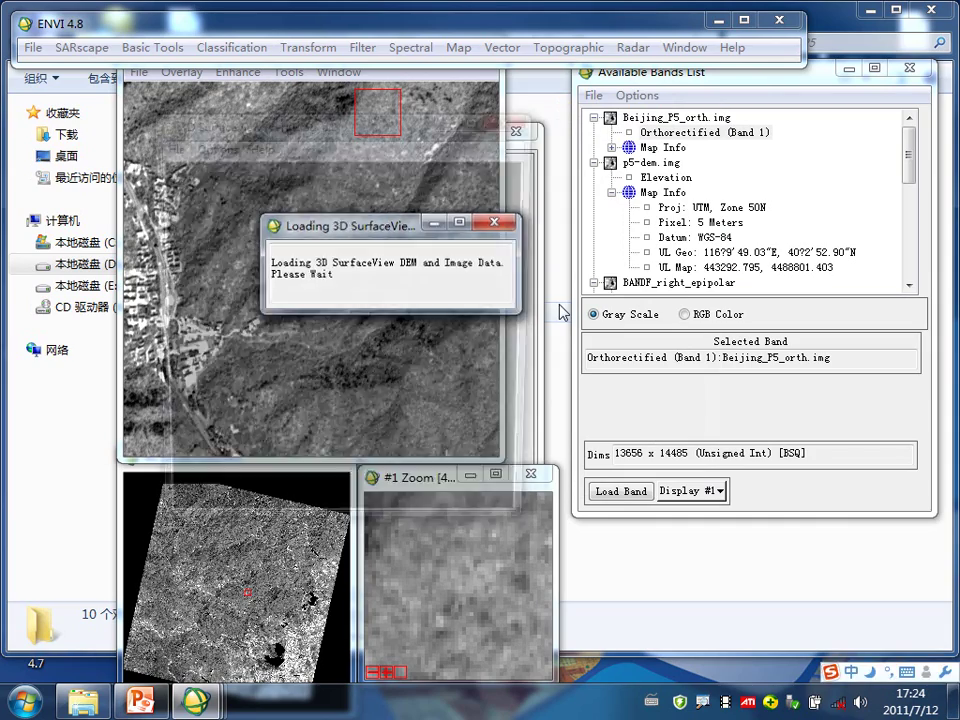
{"action": "left_click", "coordinate": [515, 119]}
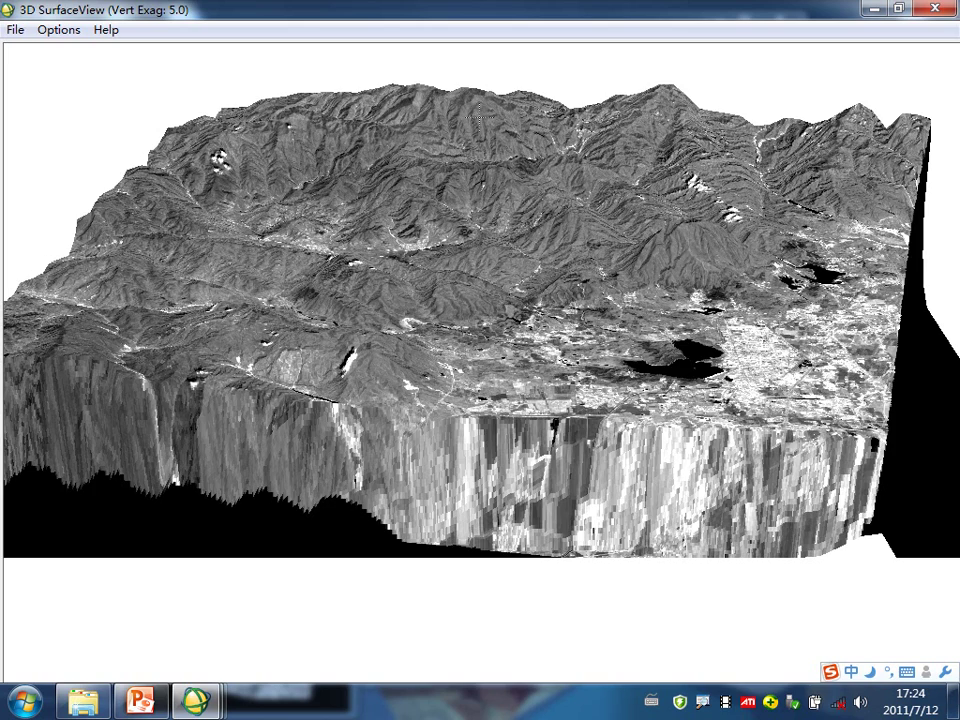
Examine the draped 3D terrain from several angles and at close range, and close the surface view.
{"action": "left_click_drag", "start_coordinate": [600, 272], "coordinate": [770, 330]}
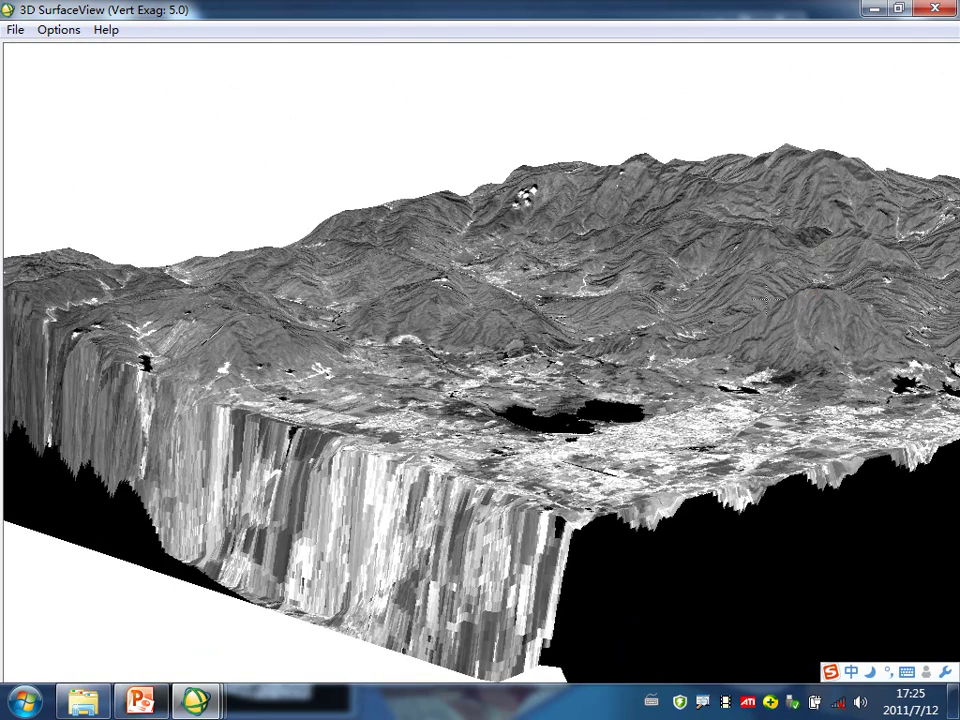
{"action": "left_click_drag", "start_coordinate": [757, 318], "coordinate": [622, 432]}
{"action": "scroll", "coordinate": [634, 440], "scroll_direction": "up", "scroll_amount": 5}
{"action": "left_click_drag", "start_coordinate": [540, 545], "coordinate": [846, 585]}
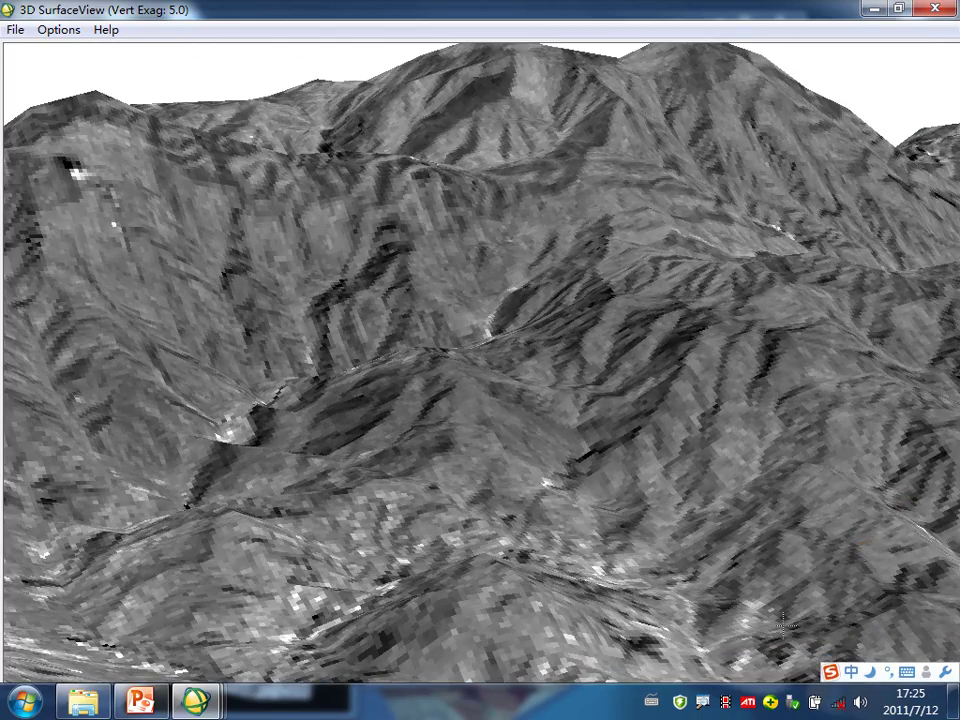
{"action": "scroll", "coordinate": [750, 618], "scroll_direction": "down", "scroll_amount": 5}
{"action": "left_click_drag", "start_coordinate": [744, 619], "coordinate": [550, 701]}
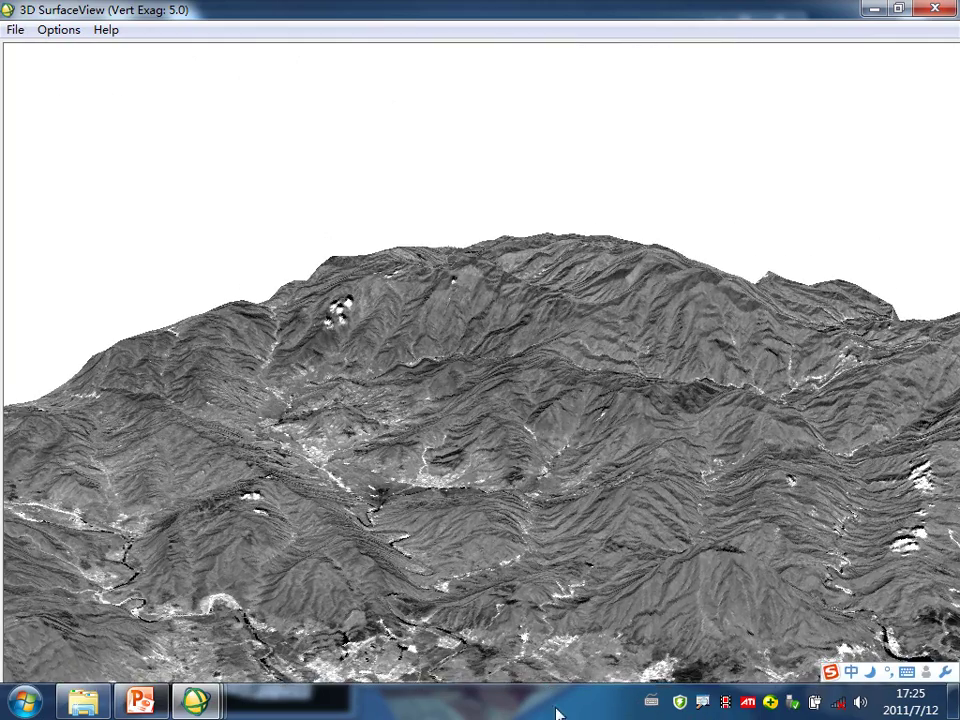
{"action": "left_click_drag", "start_coordinate": [681, 526], "coordinate": [2, 450]}
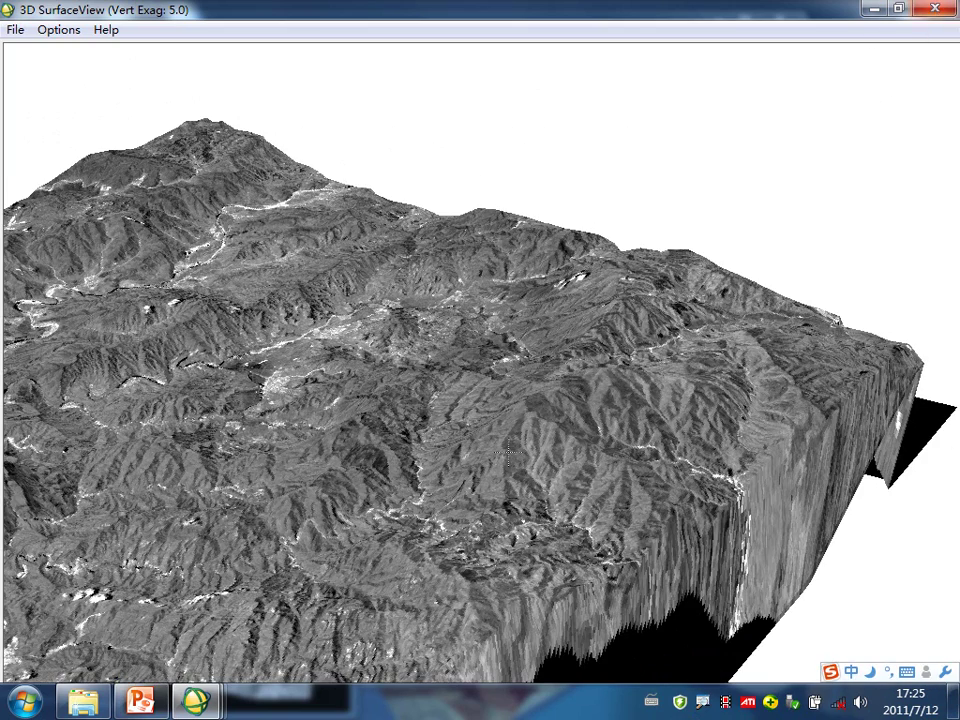
{"action": "left_click", "coordinate": [933, 9]}
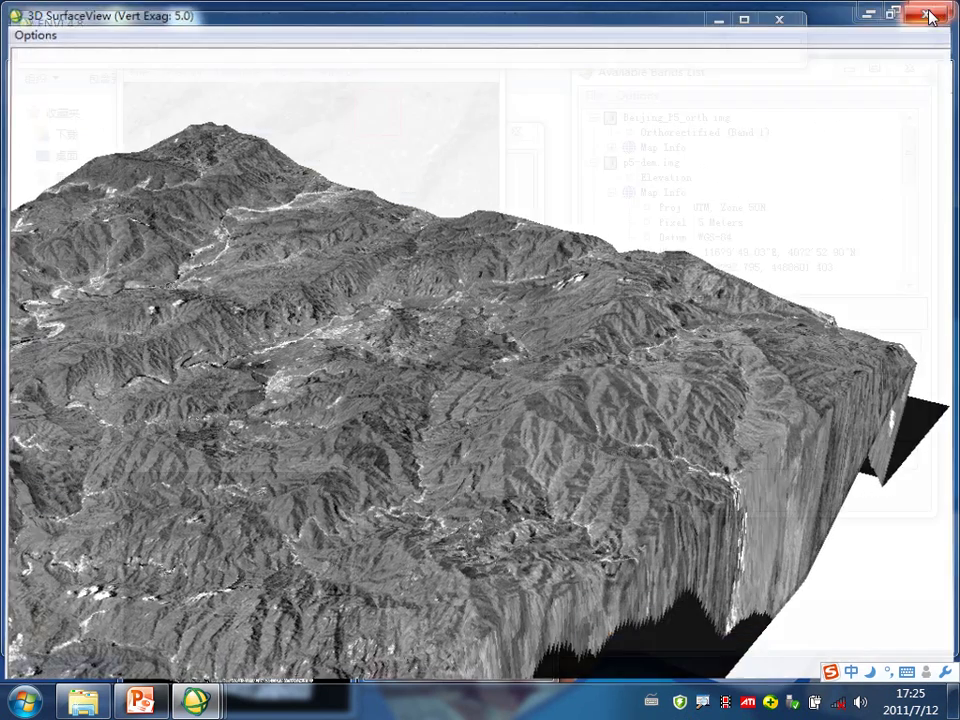
Load the Elevation band of p5-dem.img into a new display and show the central part of the DEM.
{"action": "left_click", "coordinate": [667, 177]}
{"action": "right_click", "coordinate": [645, 178]}
{"action": "left_click", "coordinate": [707, 189]}
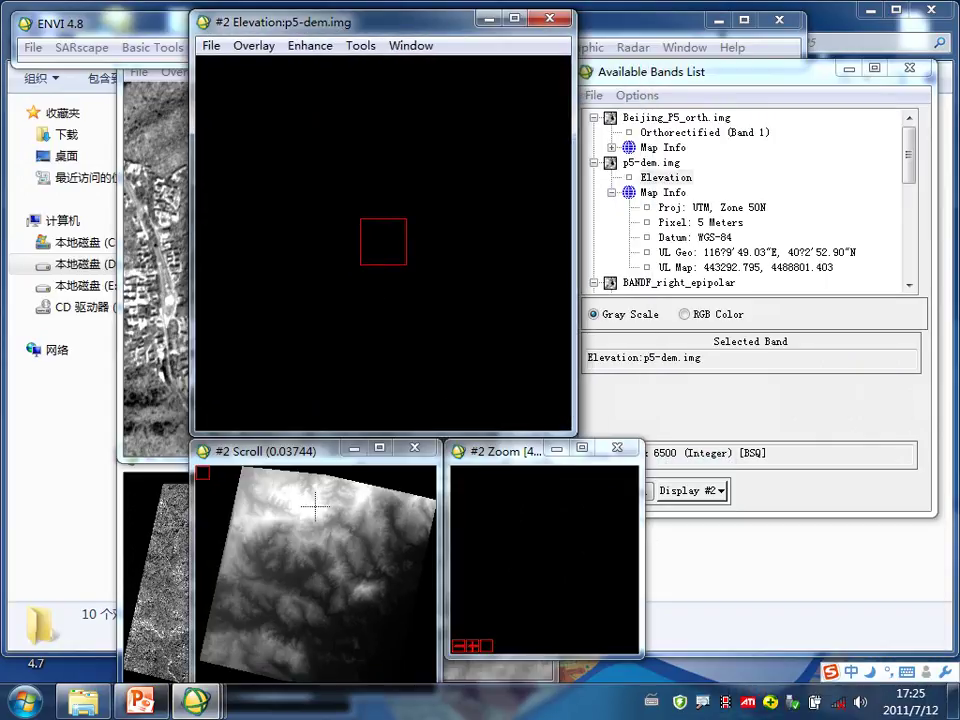
{"action": "left_click_drag", "start_coordinate": [315, 508], "coordinate": [292, 588]}
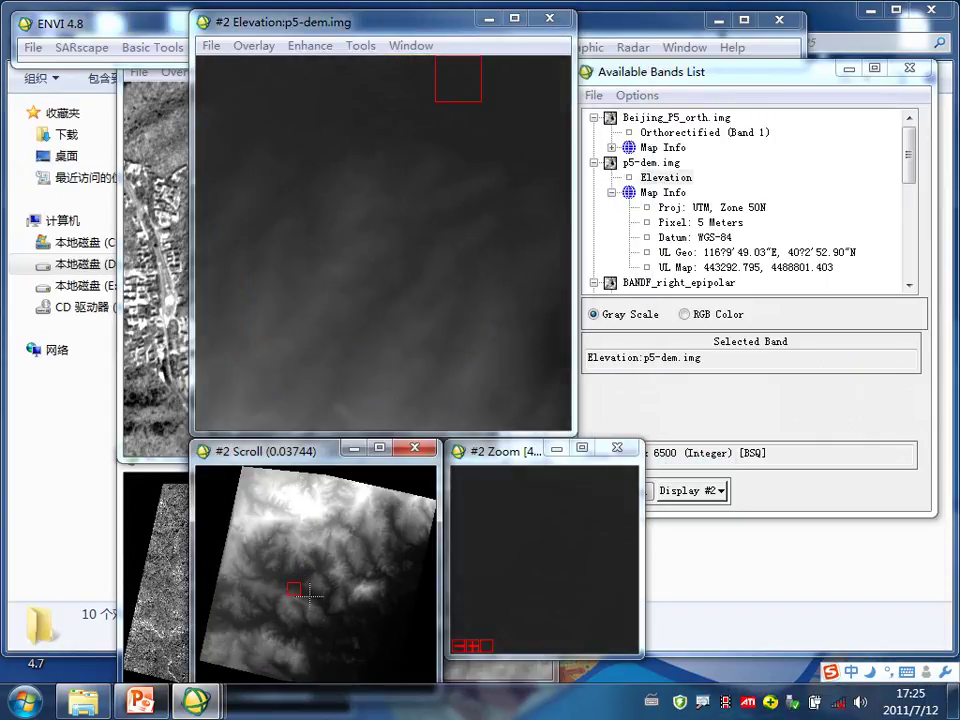
Open the overlay choices for the p5-dem.img elevation display.
{"action": "left_click_drag", "start_coordinate": [373, 19], "coordinate": [362, 14]}
{"action": "left_click", "coordinate": [242, 38]}
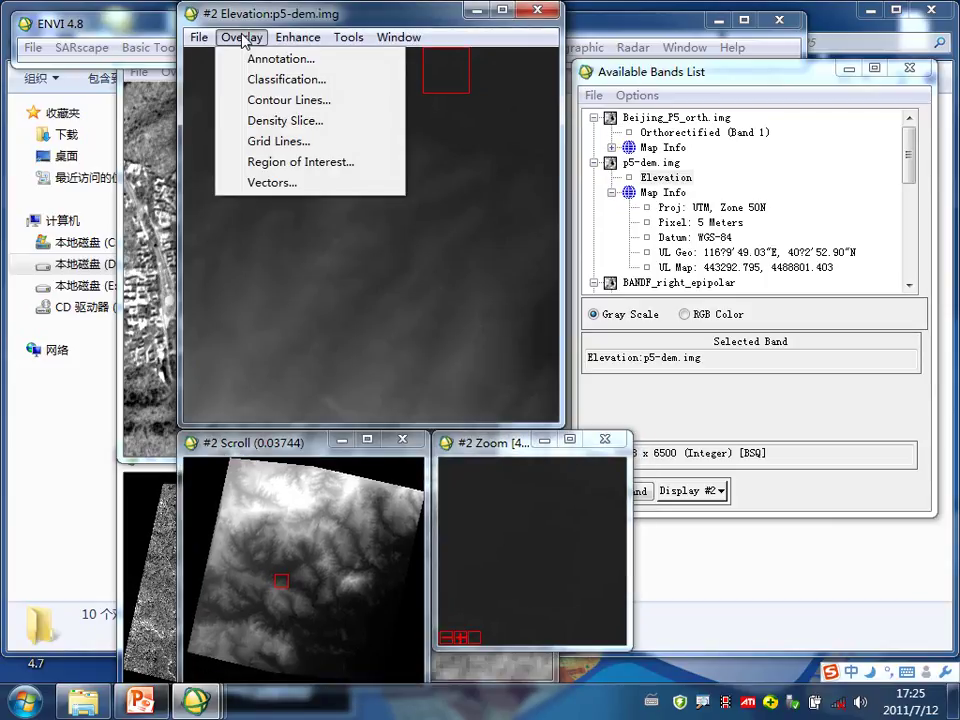